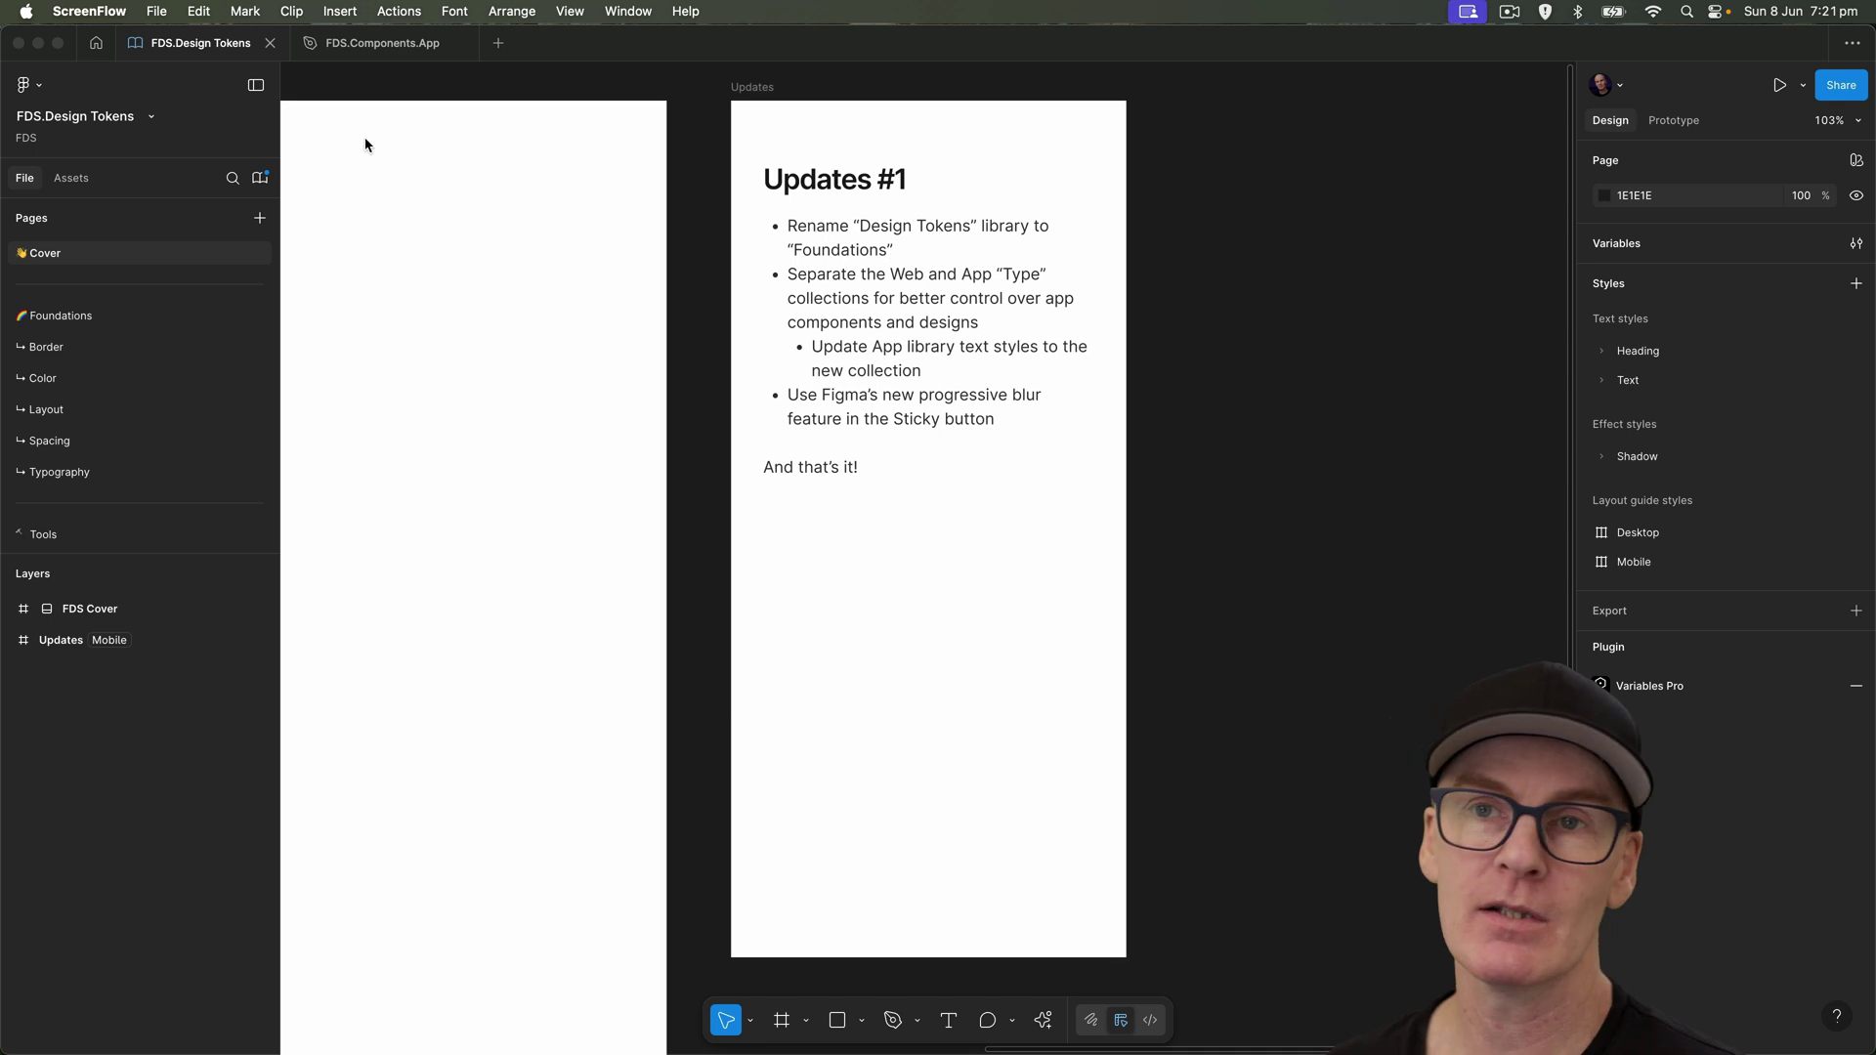
- Rename the design file as FDS.Foundations
left_click(151, 119)
left_click(151, 120)
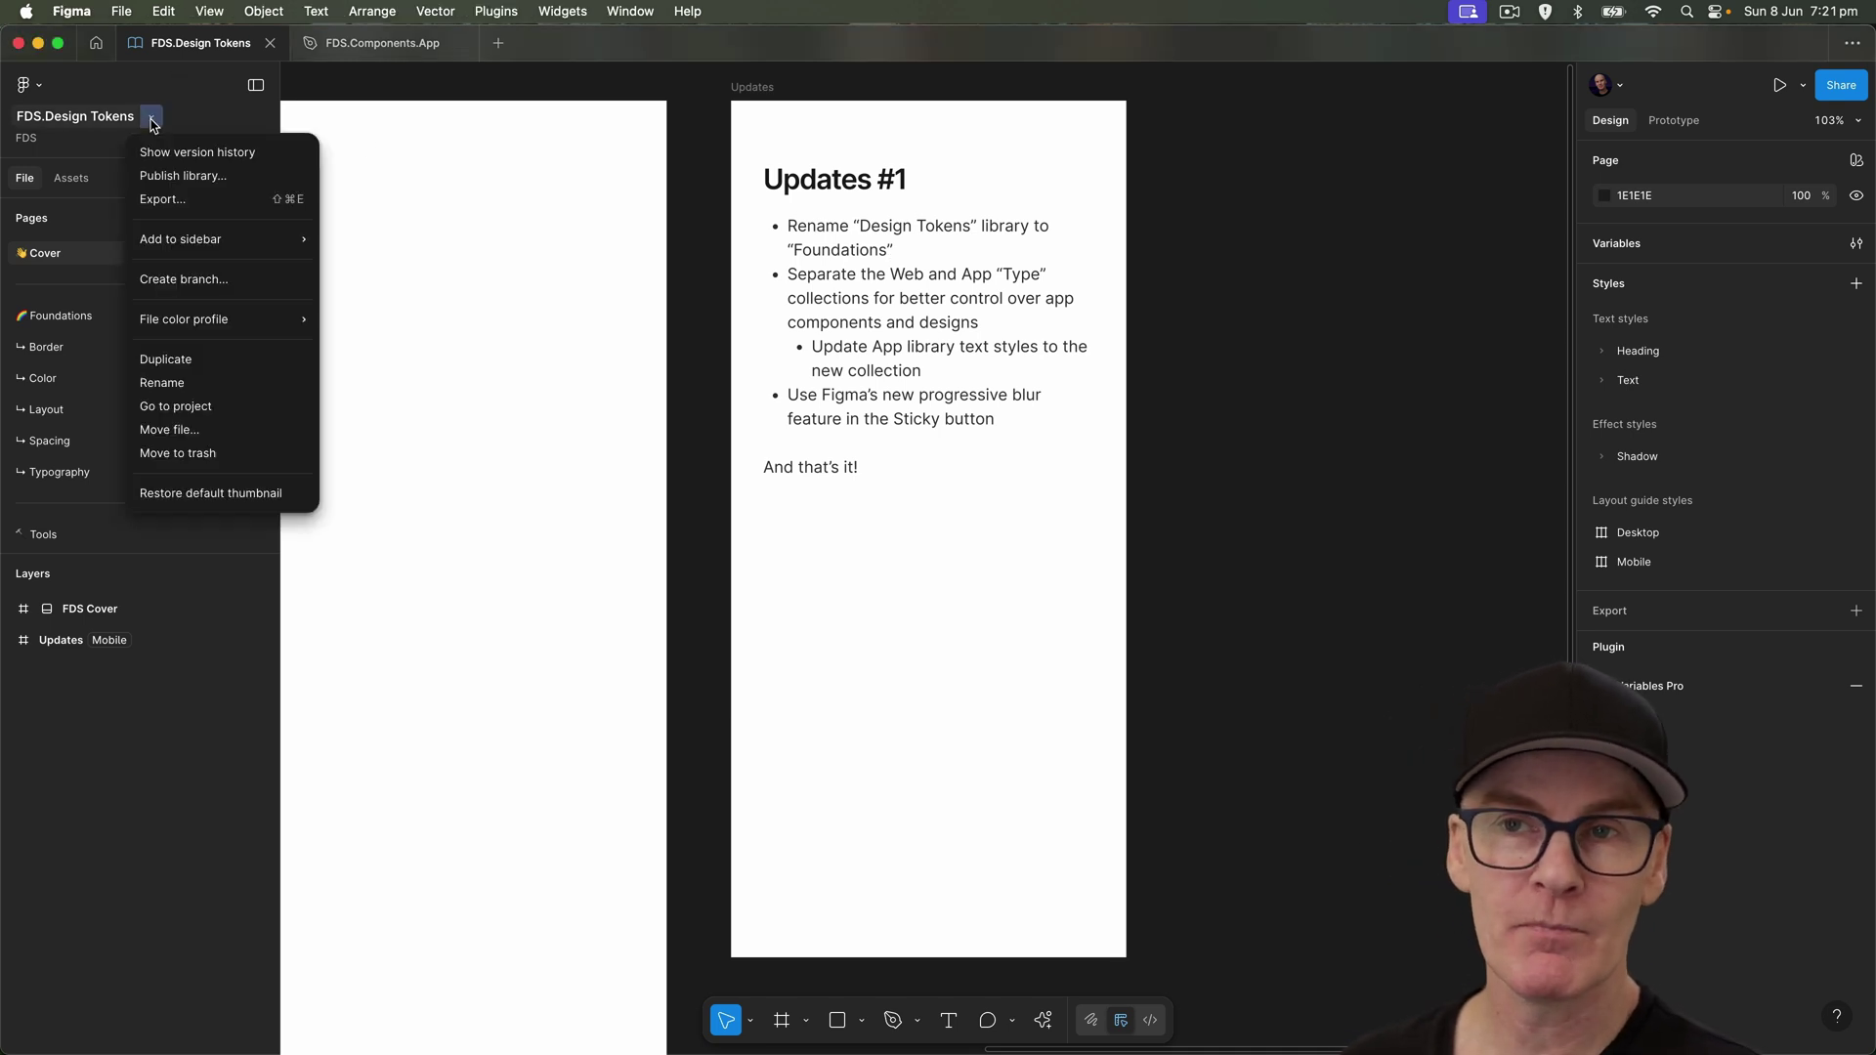
left_click(181, 383)
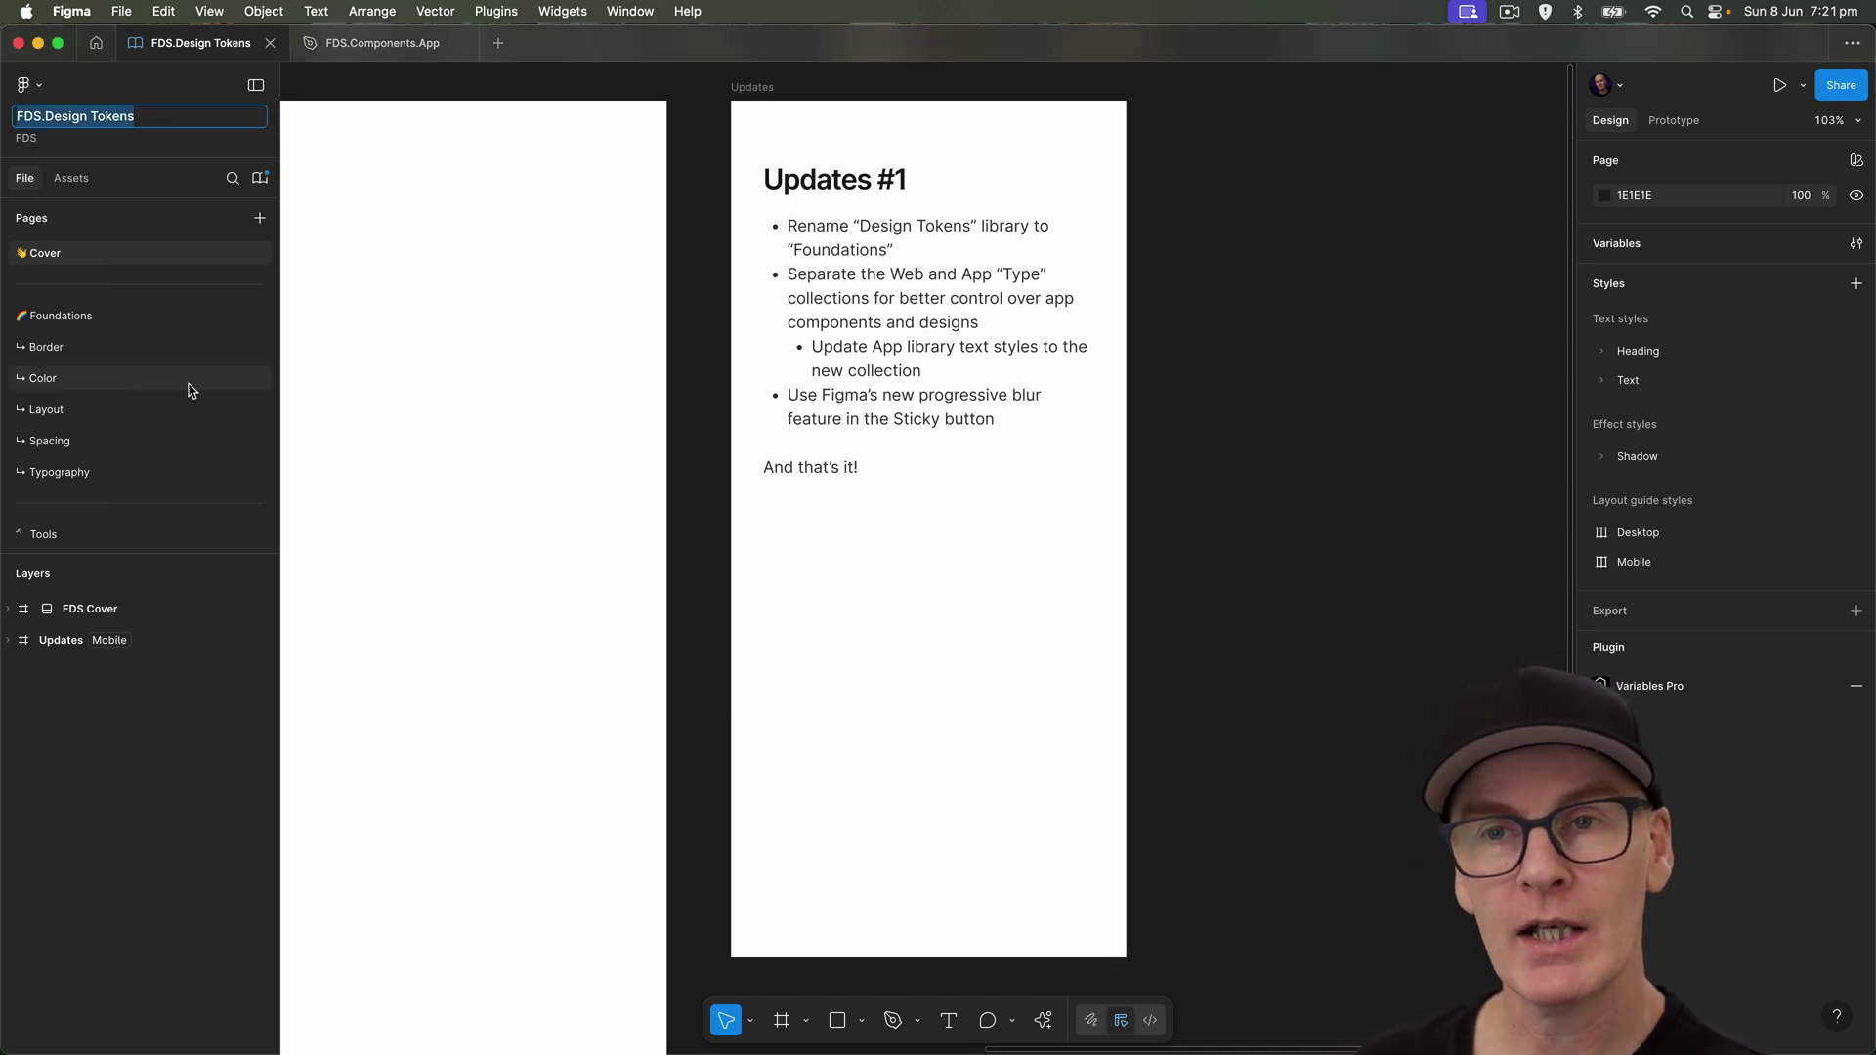
left_click(135, 116)
left_click(47, 119, "shift")
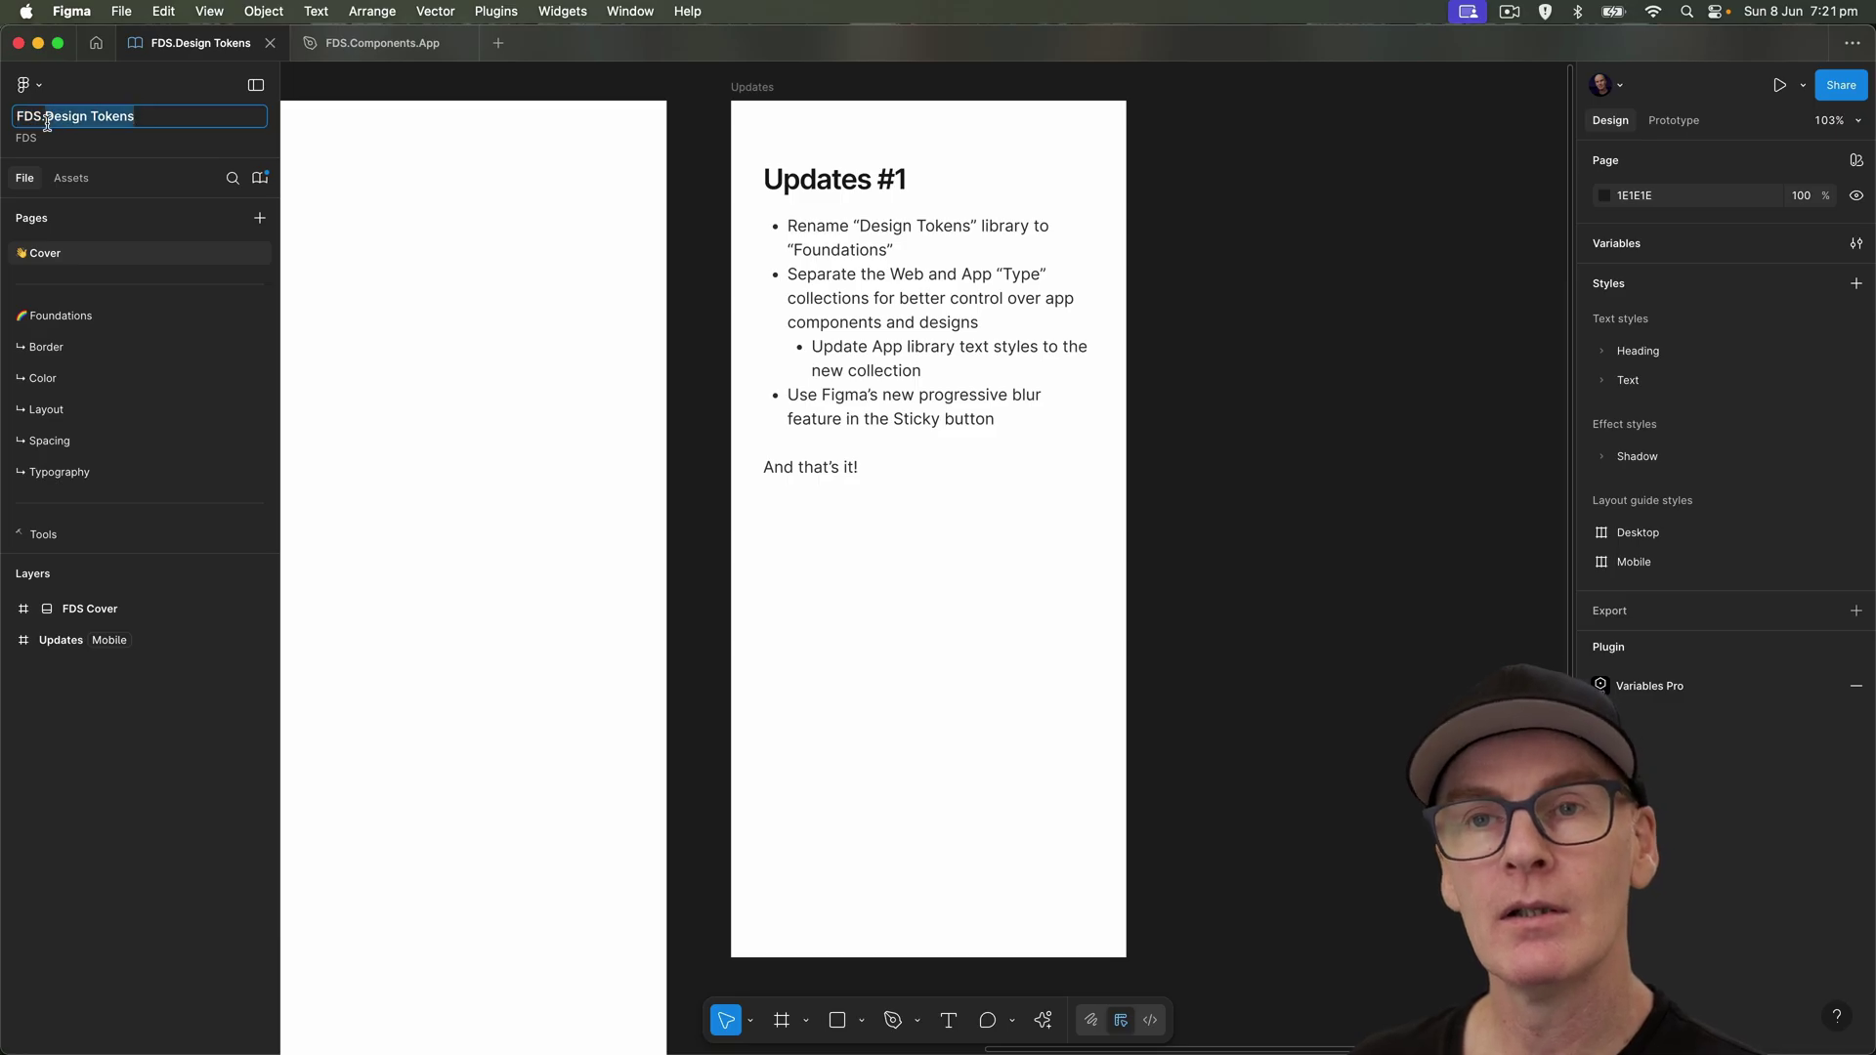
type("Foundations")
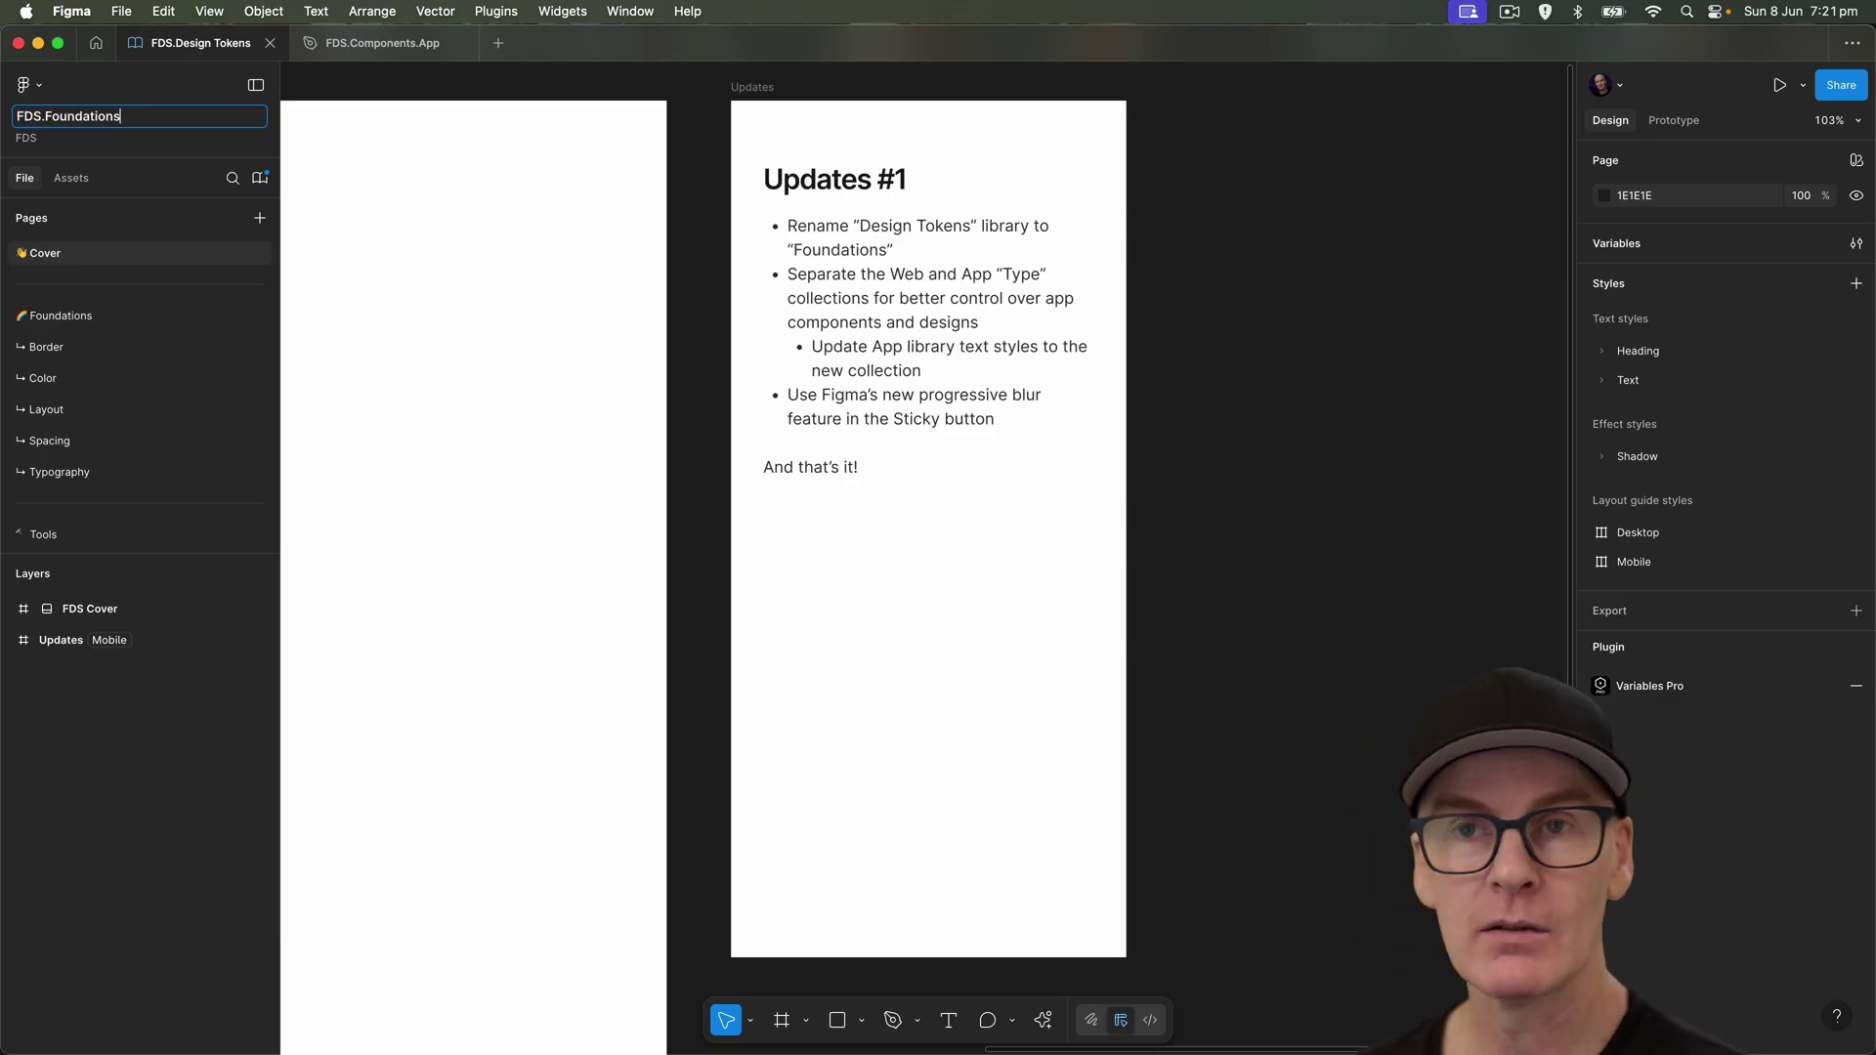
key("Return")
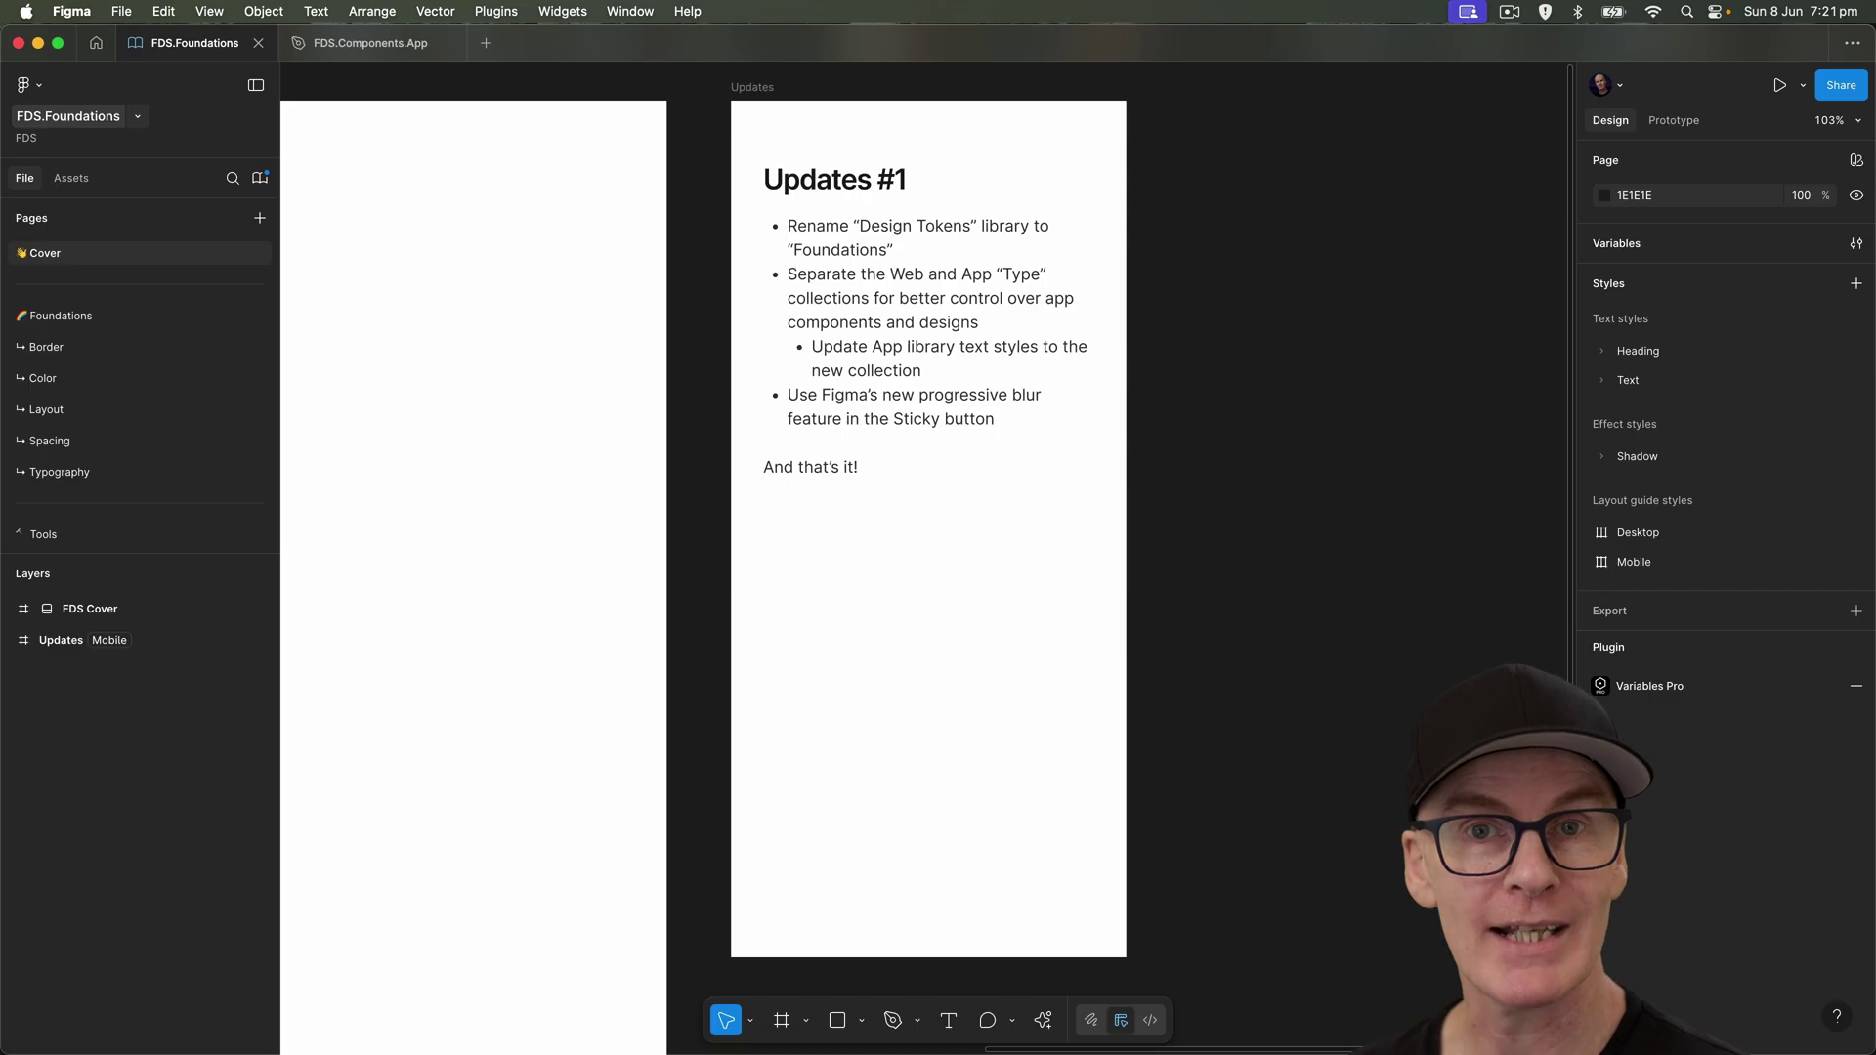
- Replace the Design Tokens heading on the FDS Cover with "Foundations", copied from the file name
left_click(699, 175)
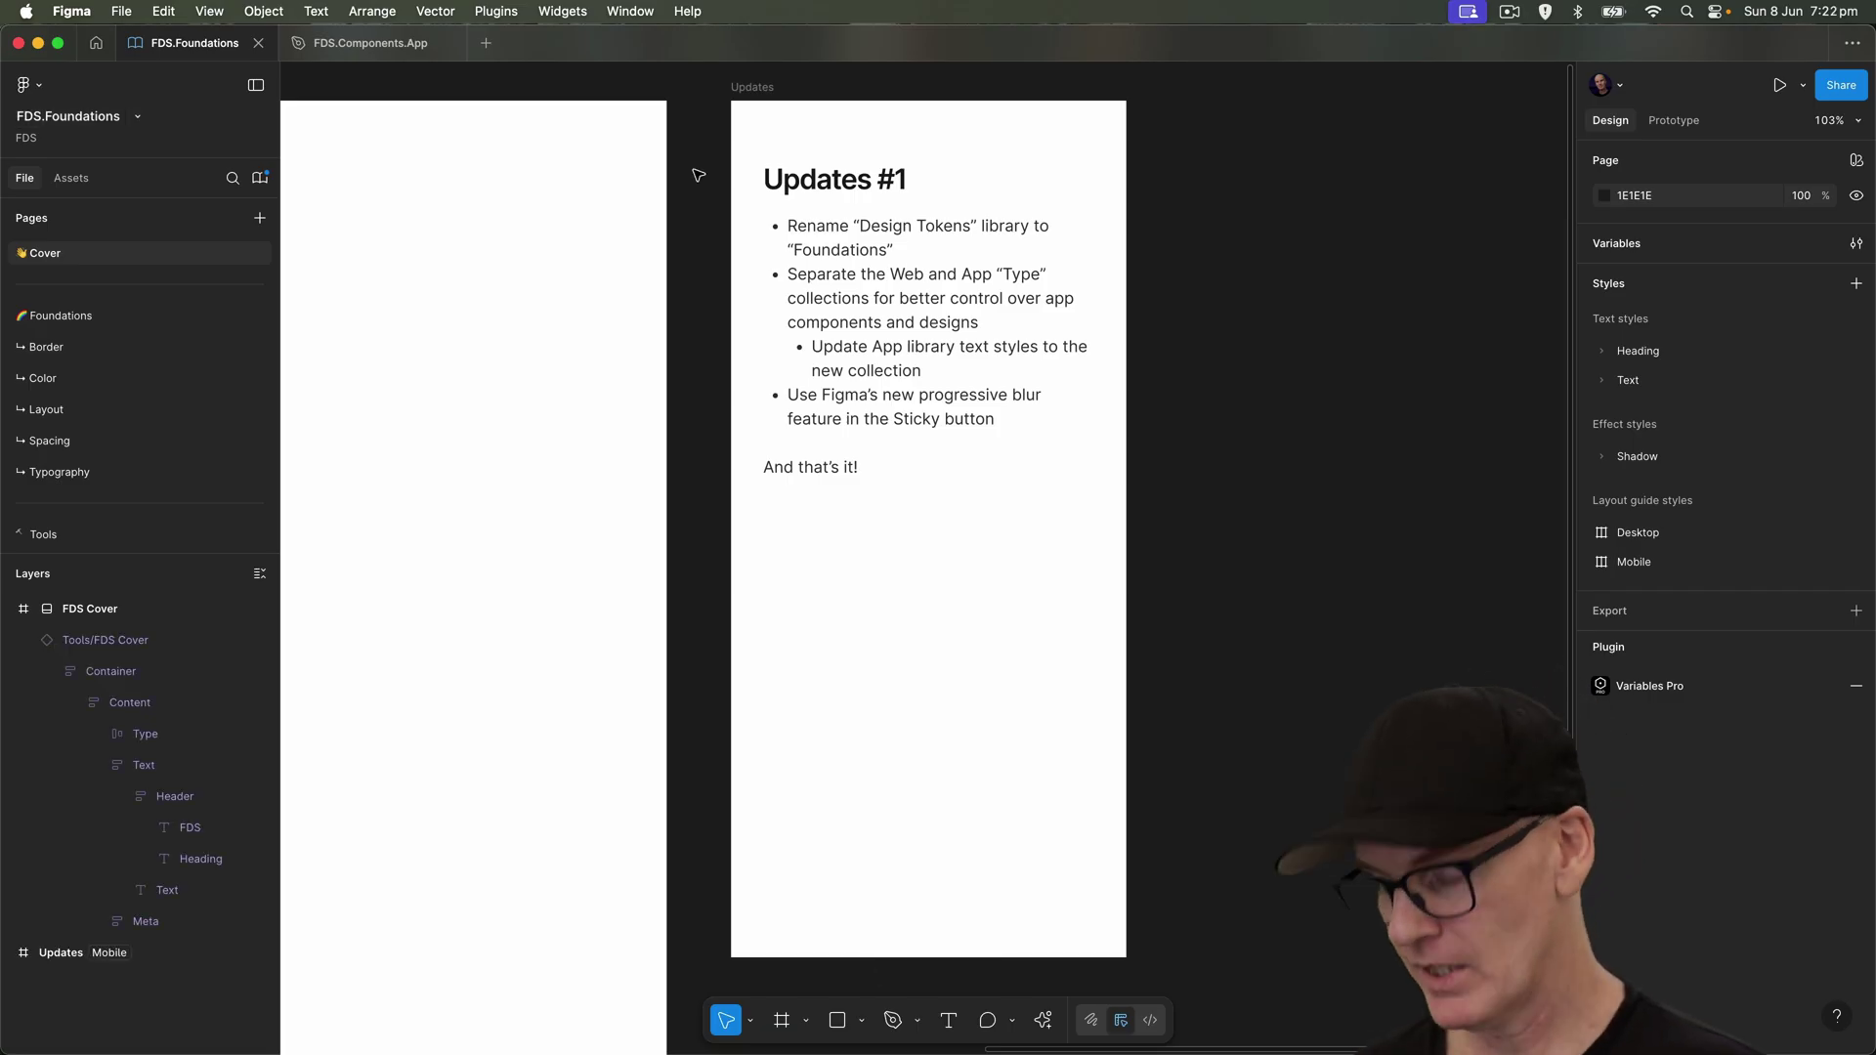
scroll(678, 185, "down", 5)
left_click_drag(678, 184, 980, 157)
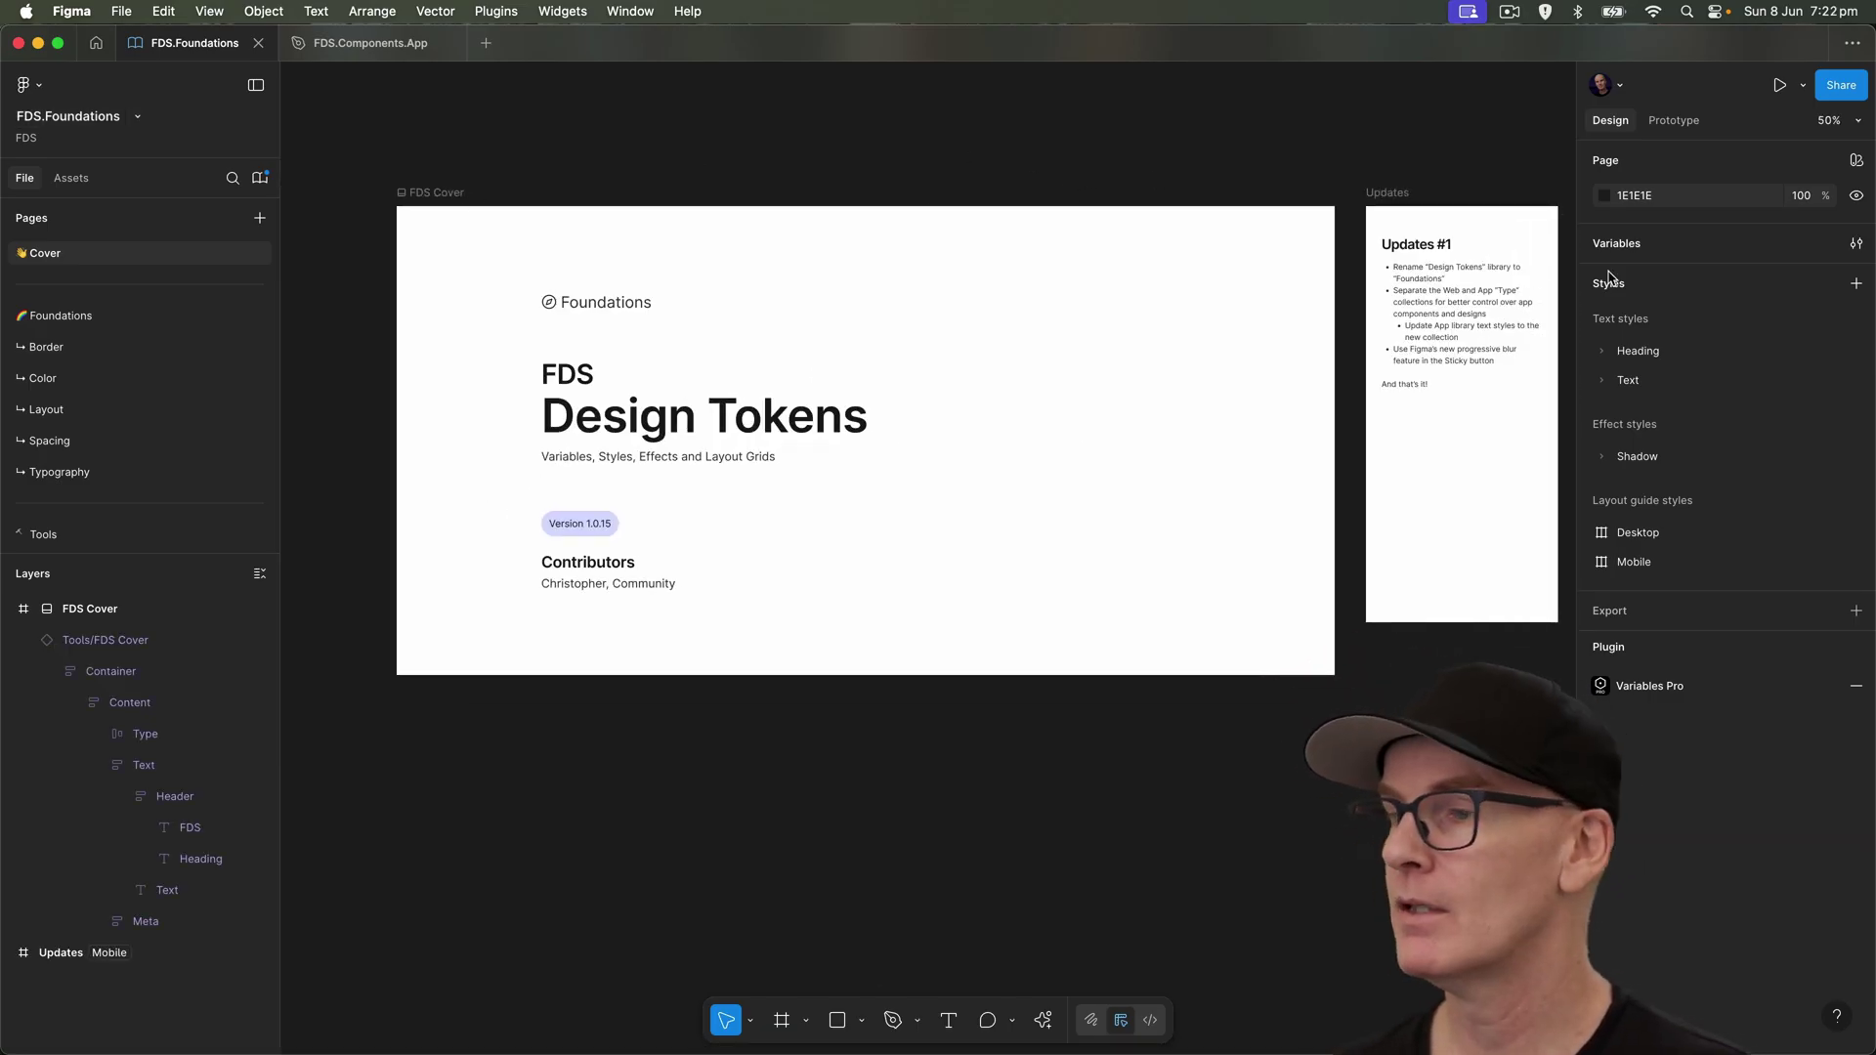
left_click(738, 366)
key("Escape")
double_click(94, 116)
double_click(94, 117)
key("super+c")
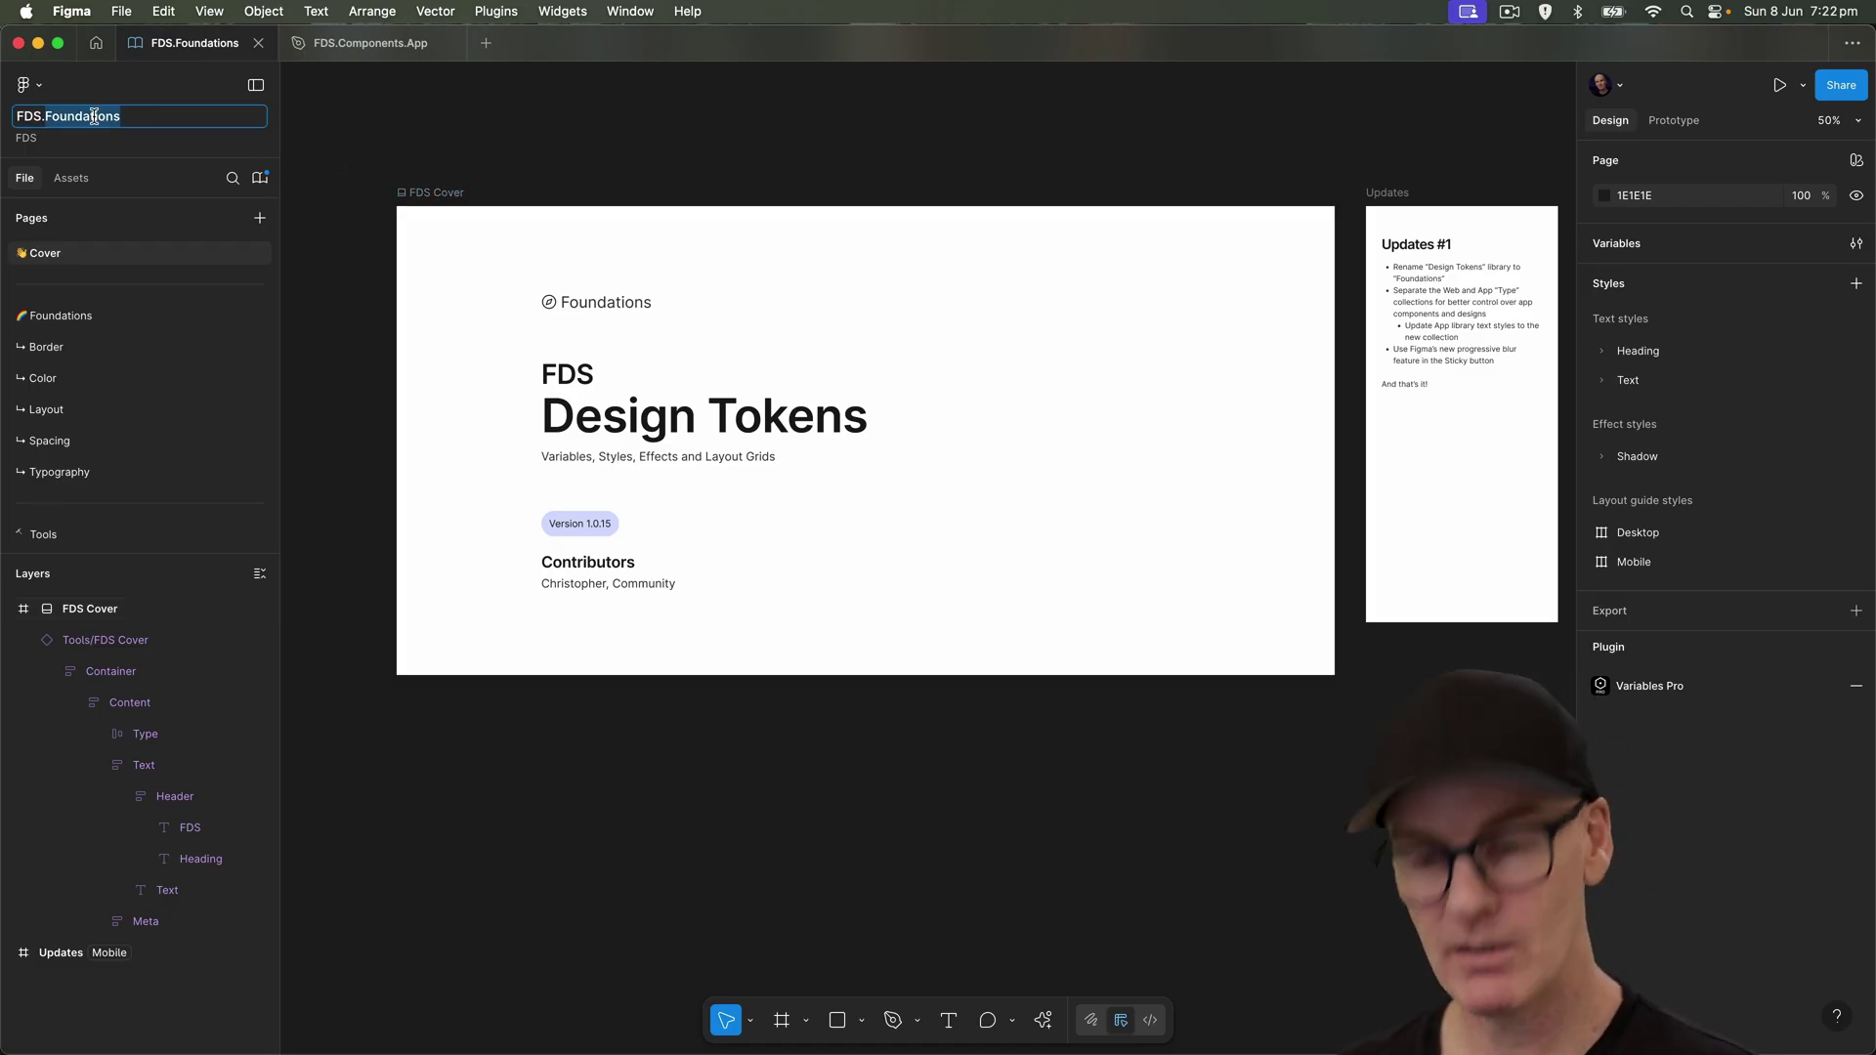
left_click(625, 420)
left_click(625, 421, "super")
double_click(625, 420)
key("super+v")
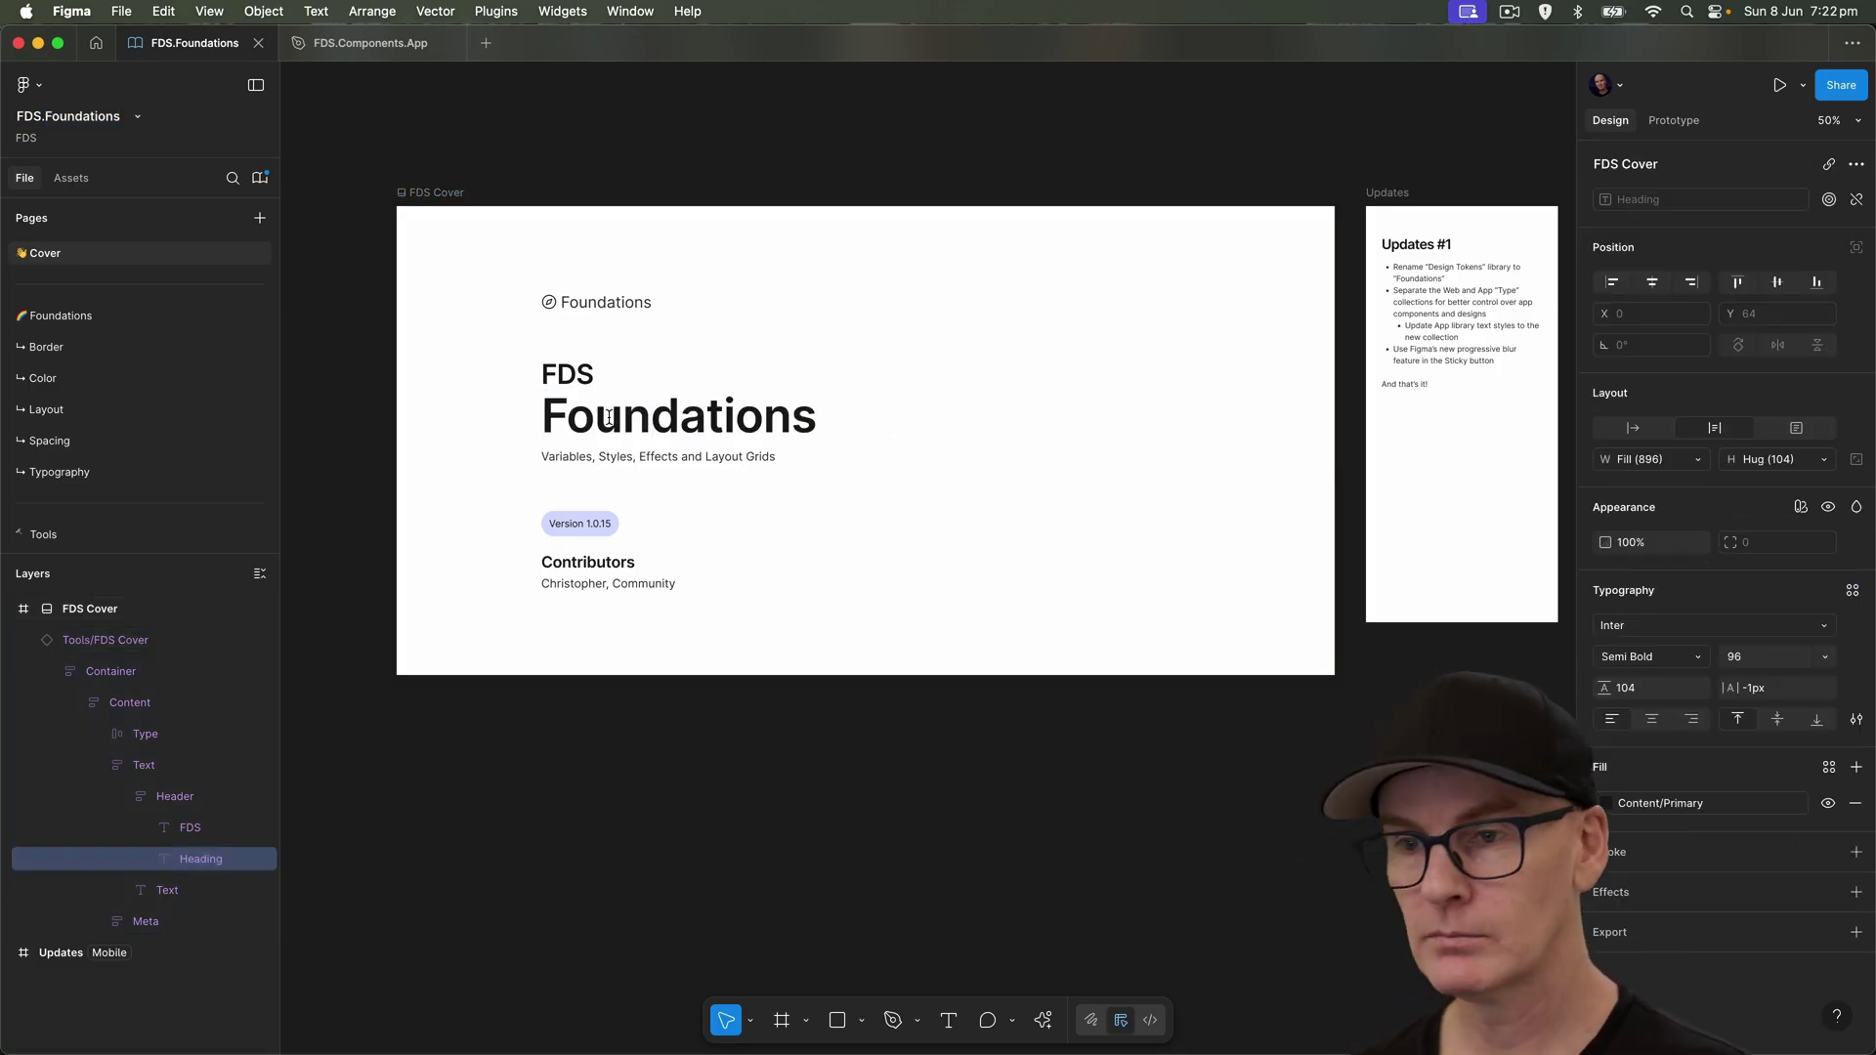
key("Escape")
left_click(693, 127)
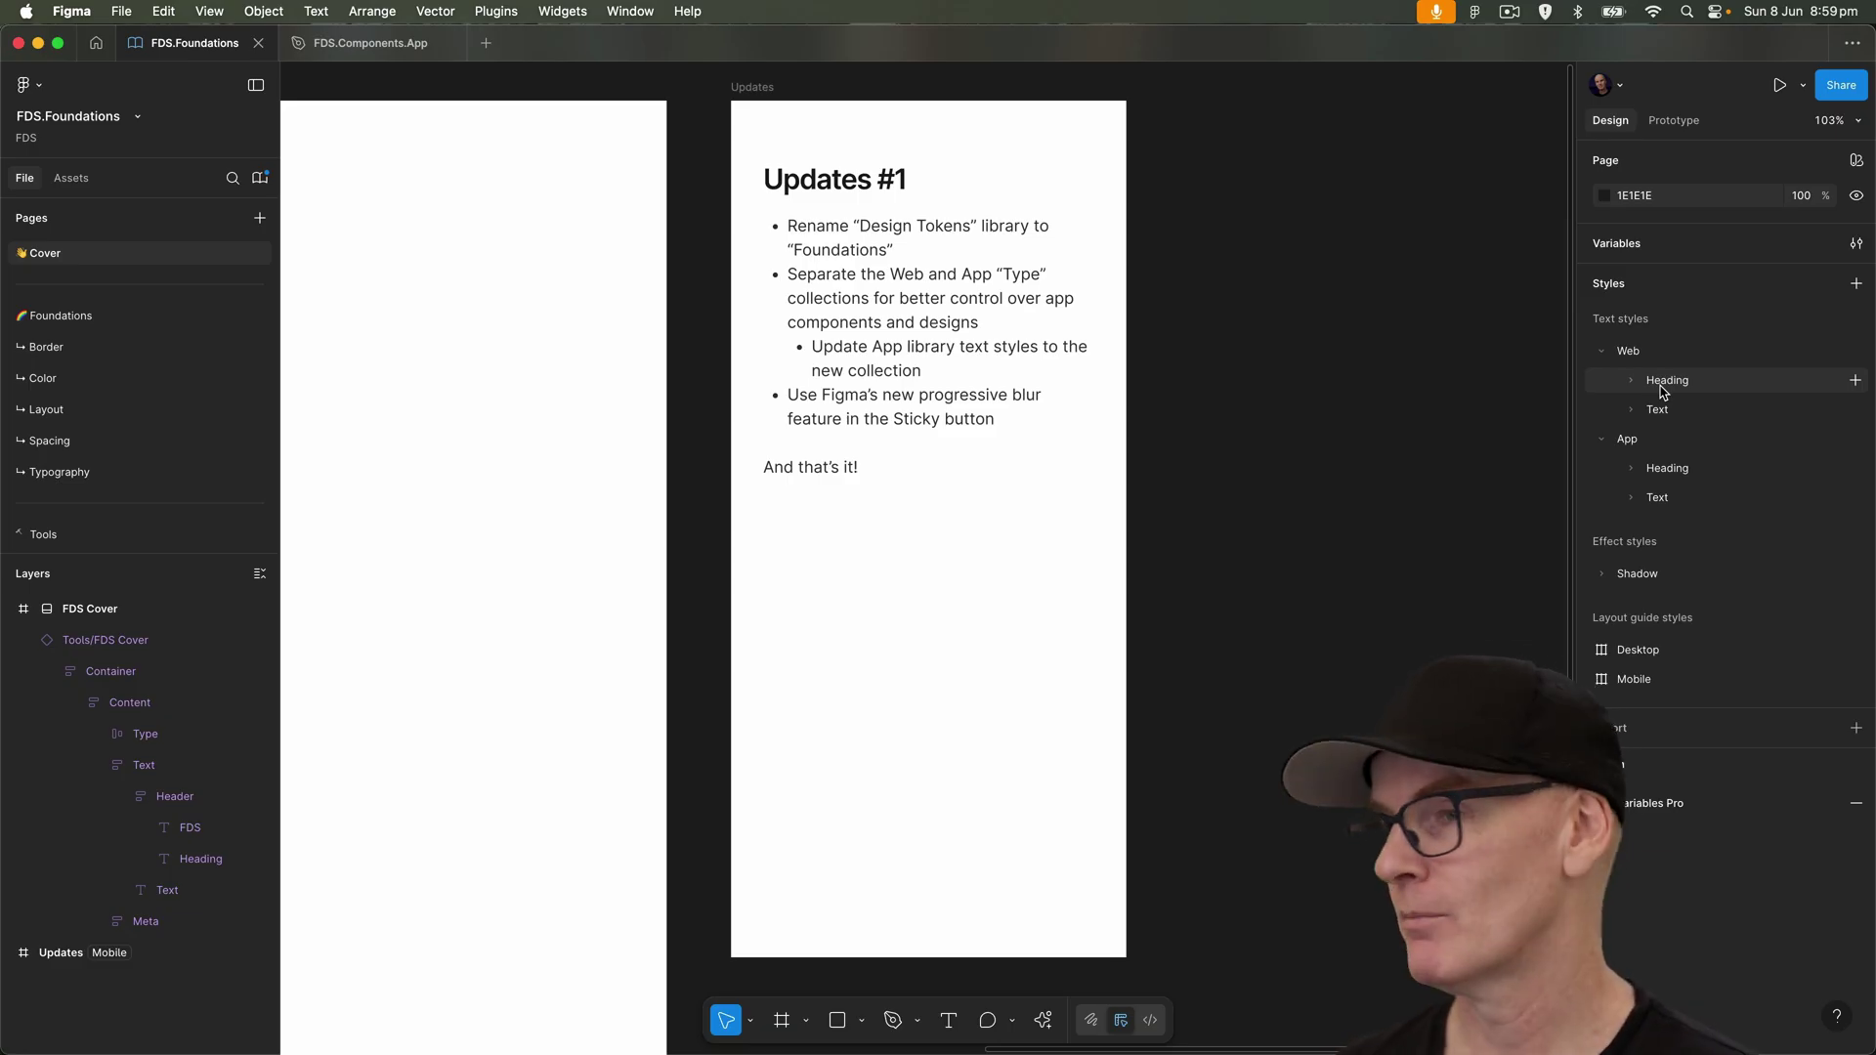
- Compare the variable modes and font families in the Semantic: Type Web and Semantic: Type App collections
left_click(1855, 243)
left_click(329, 154)
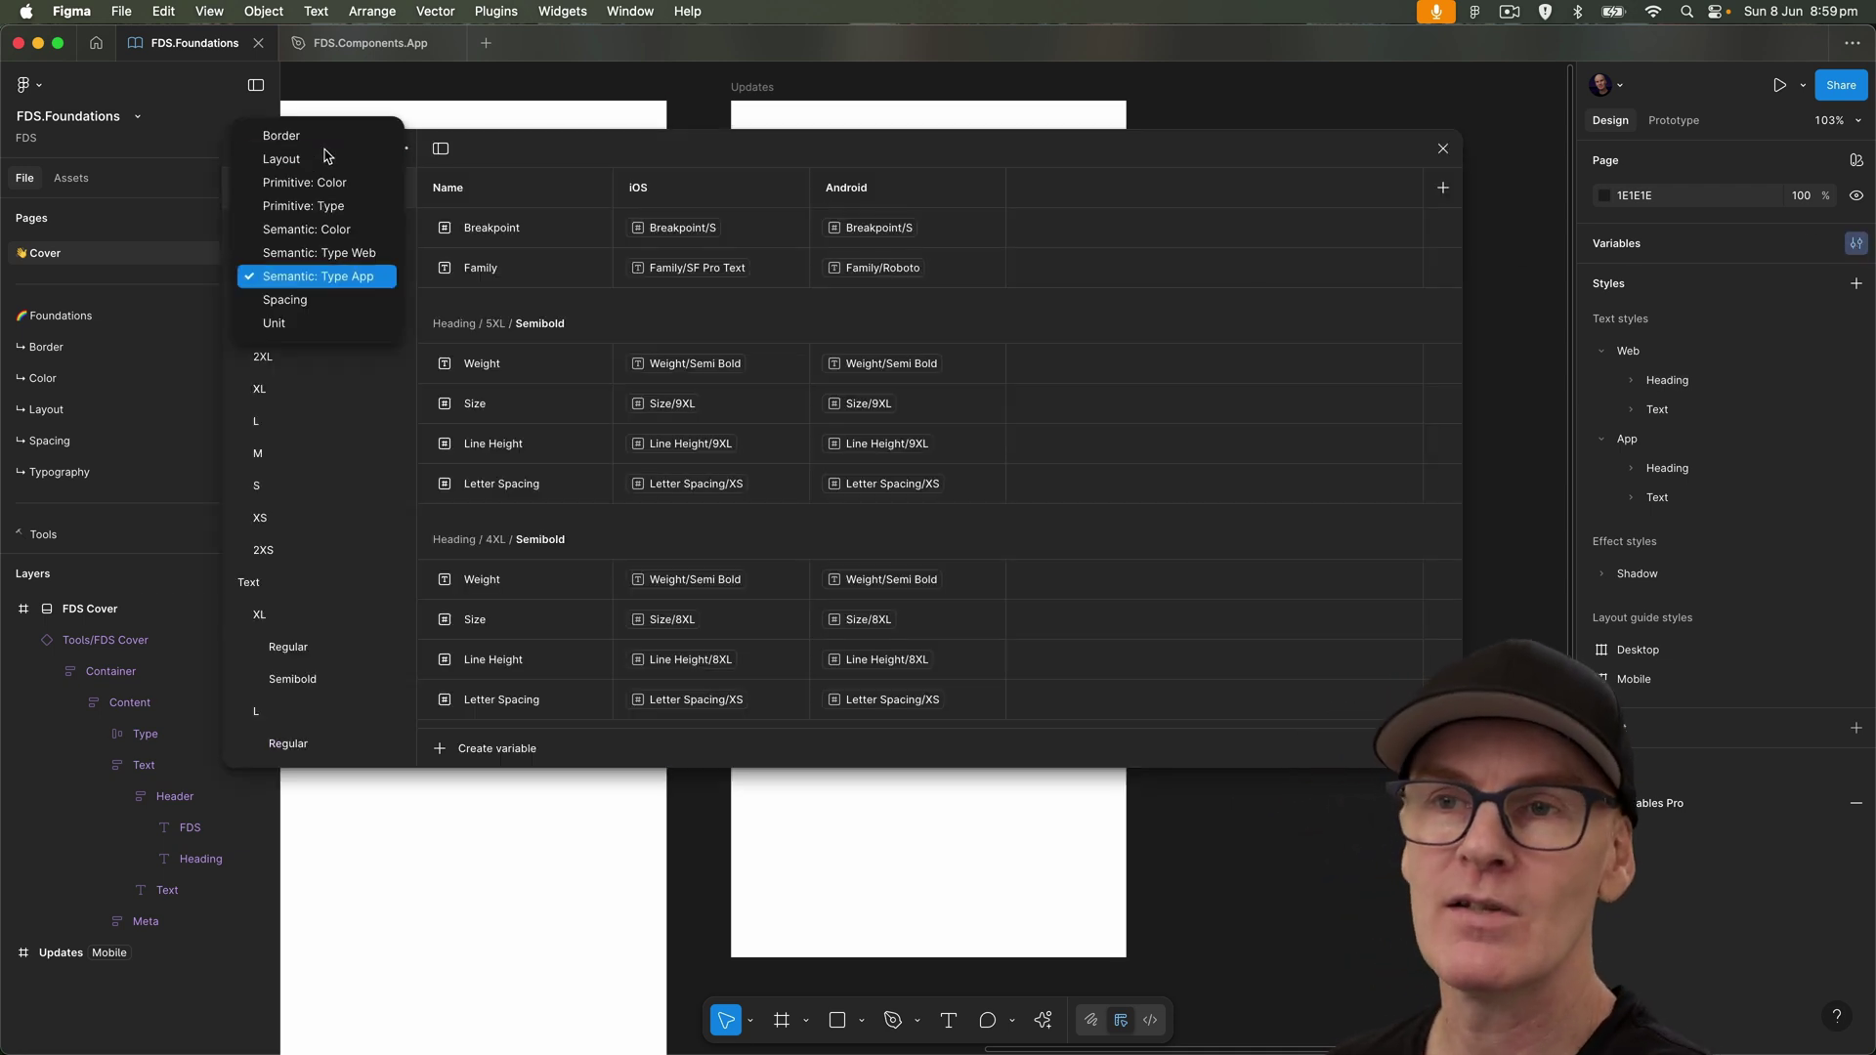
left_click(317, 255)
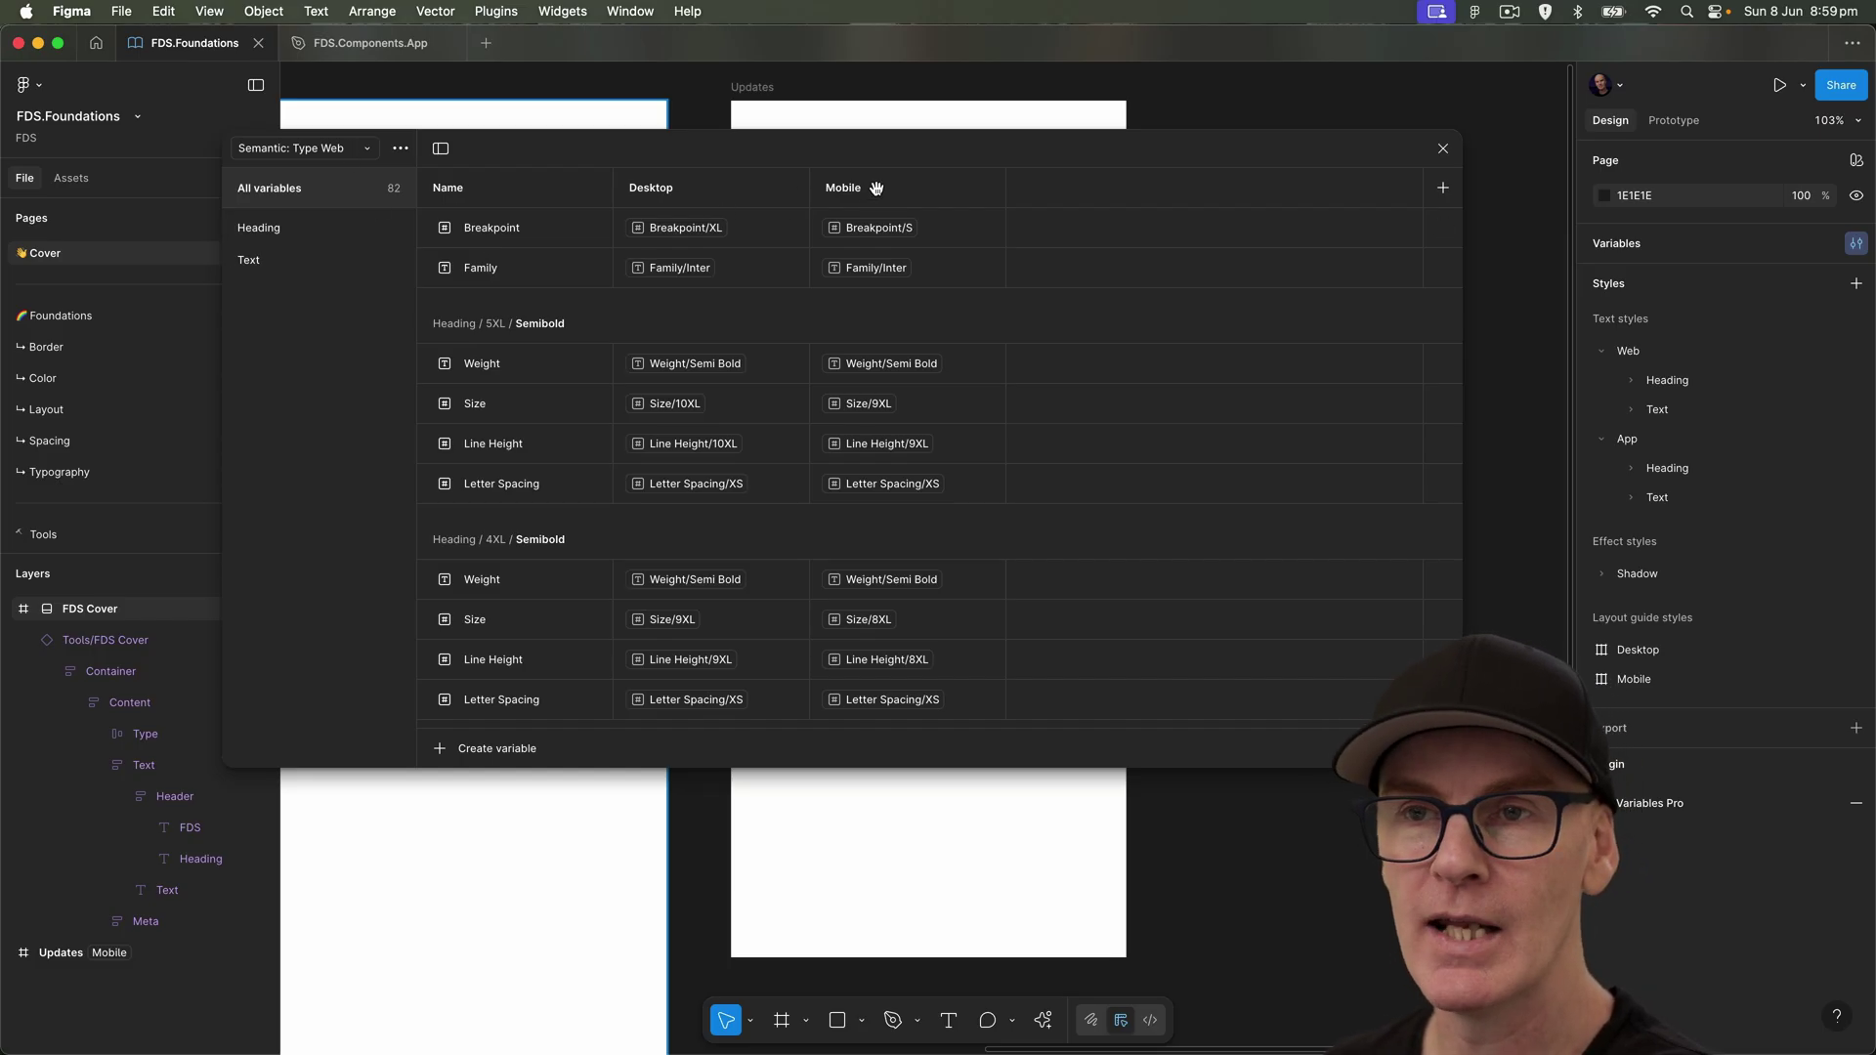
left_click(329, 150)
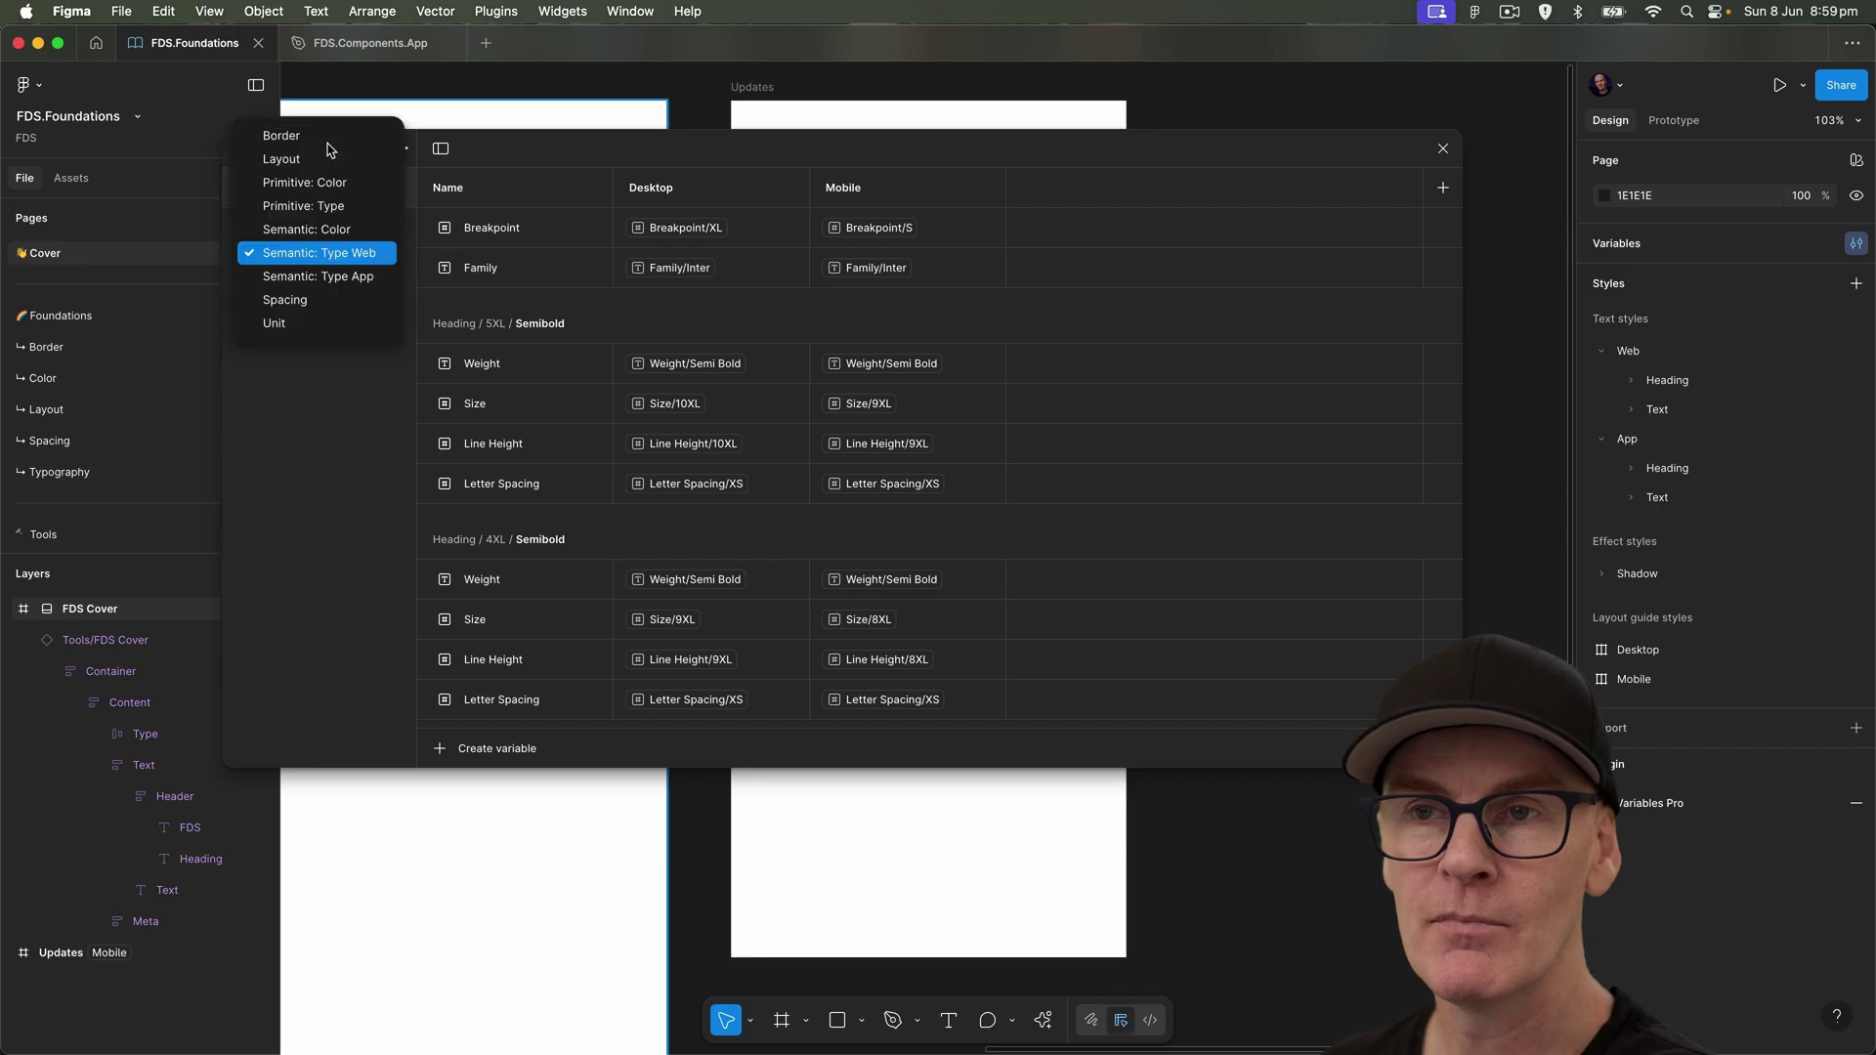
left_click(335, 283)
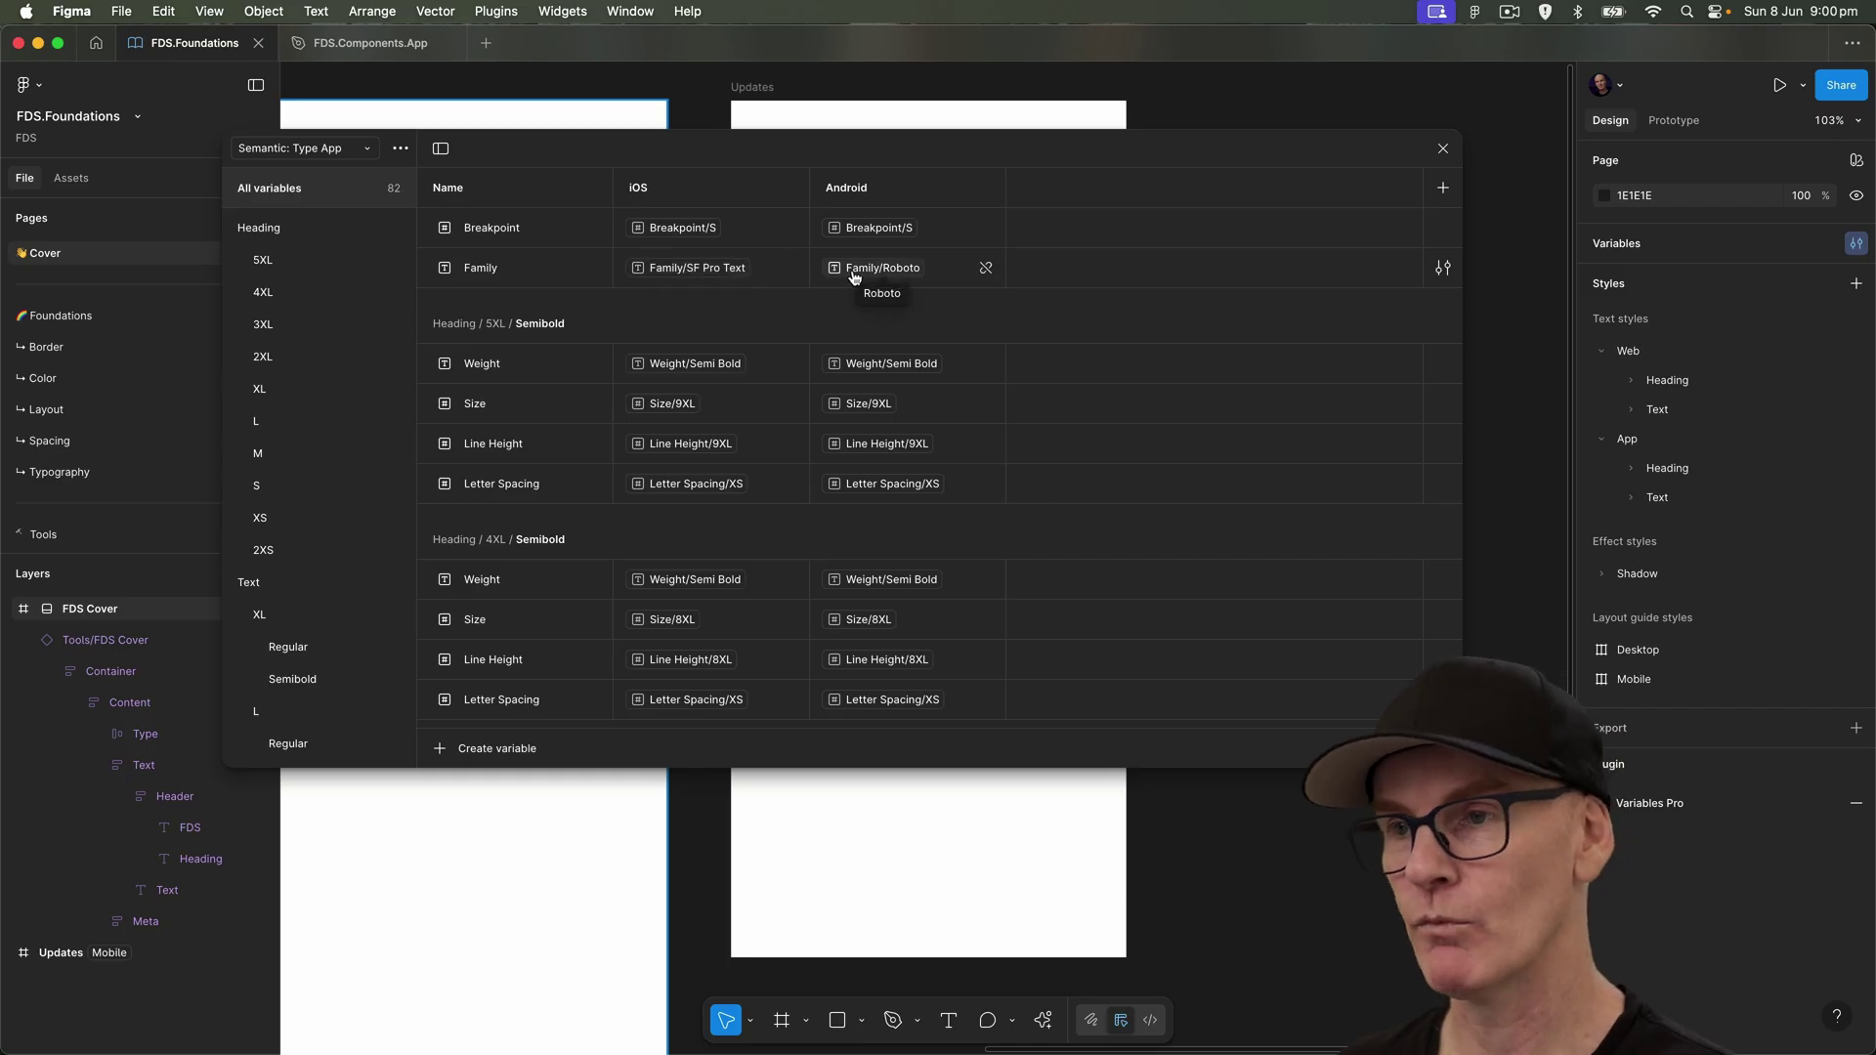
left_click(342, 149)
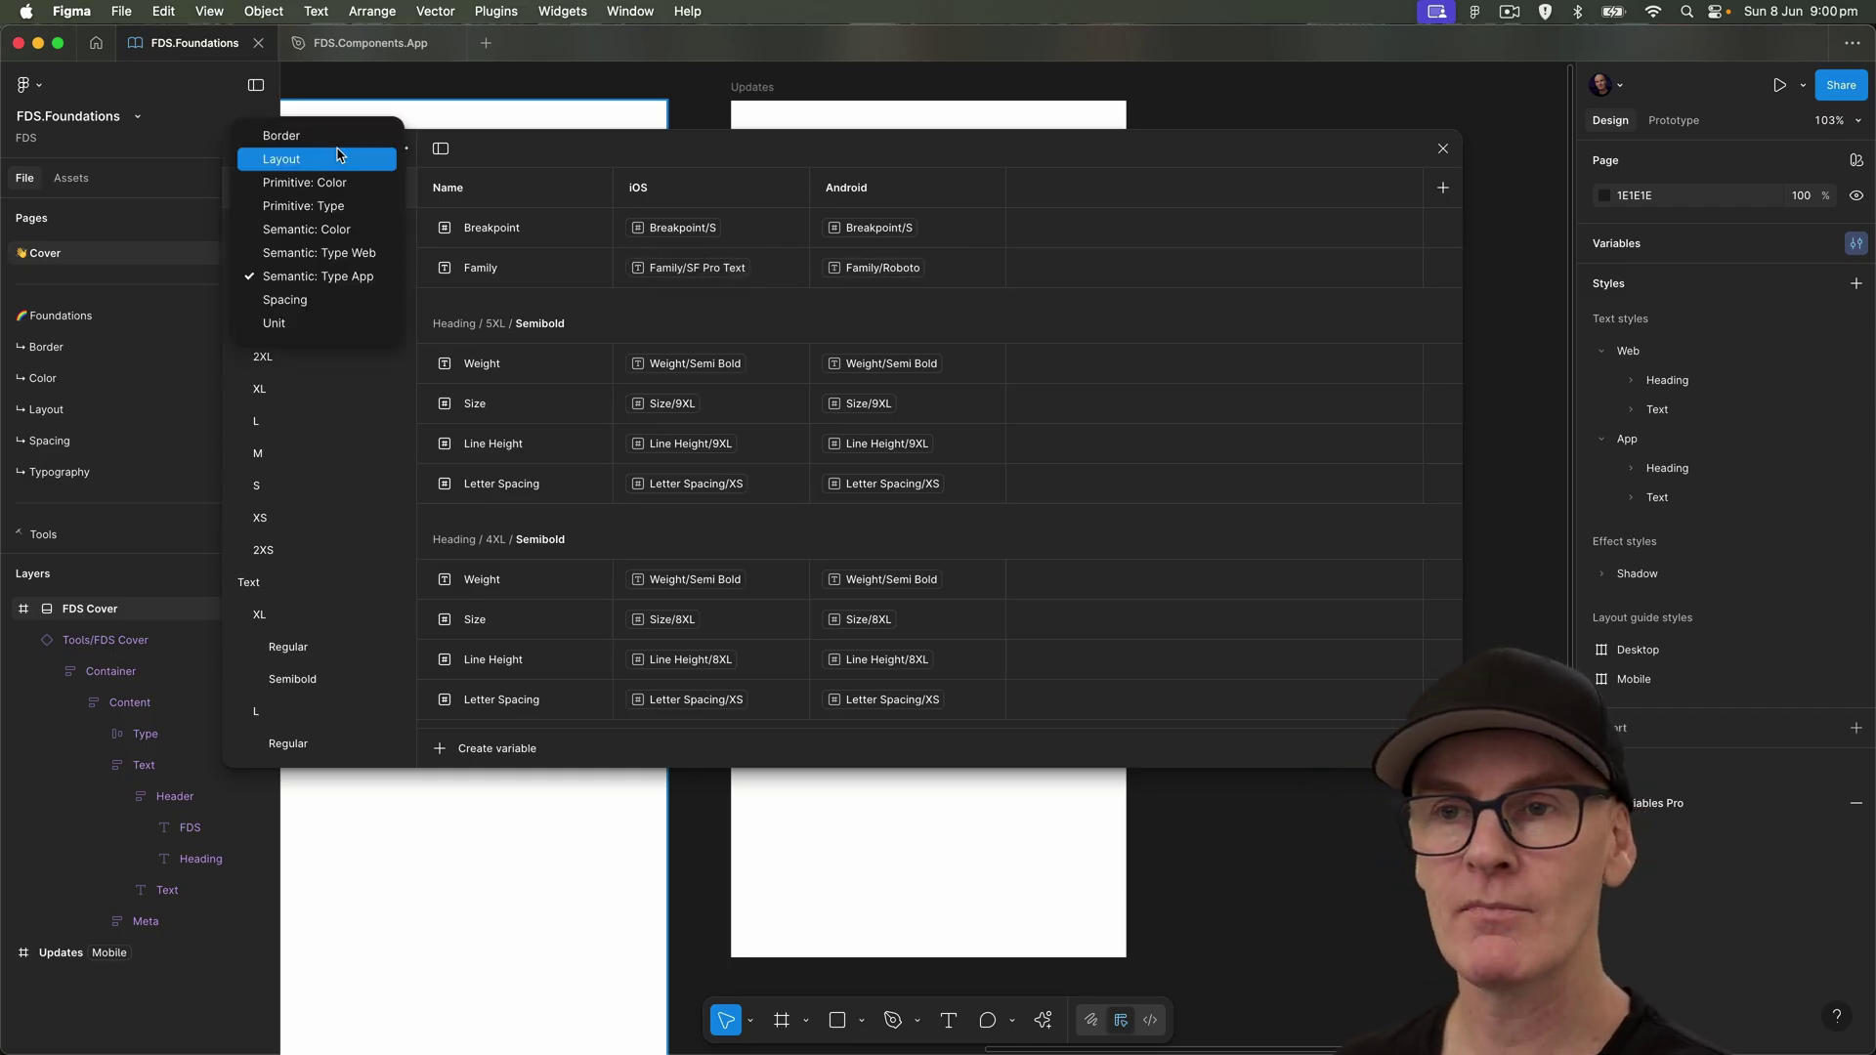
left_click(293, 260)
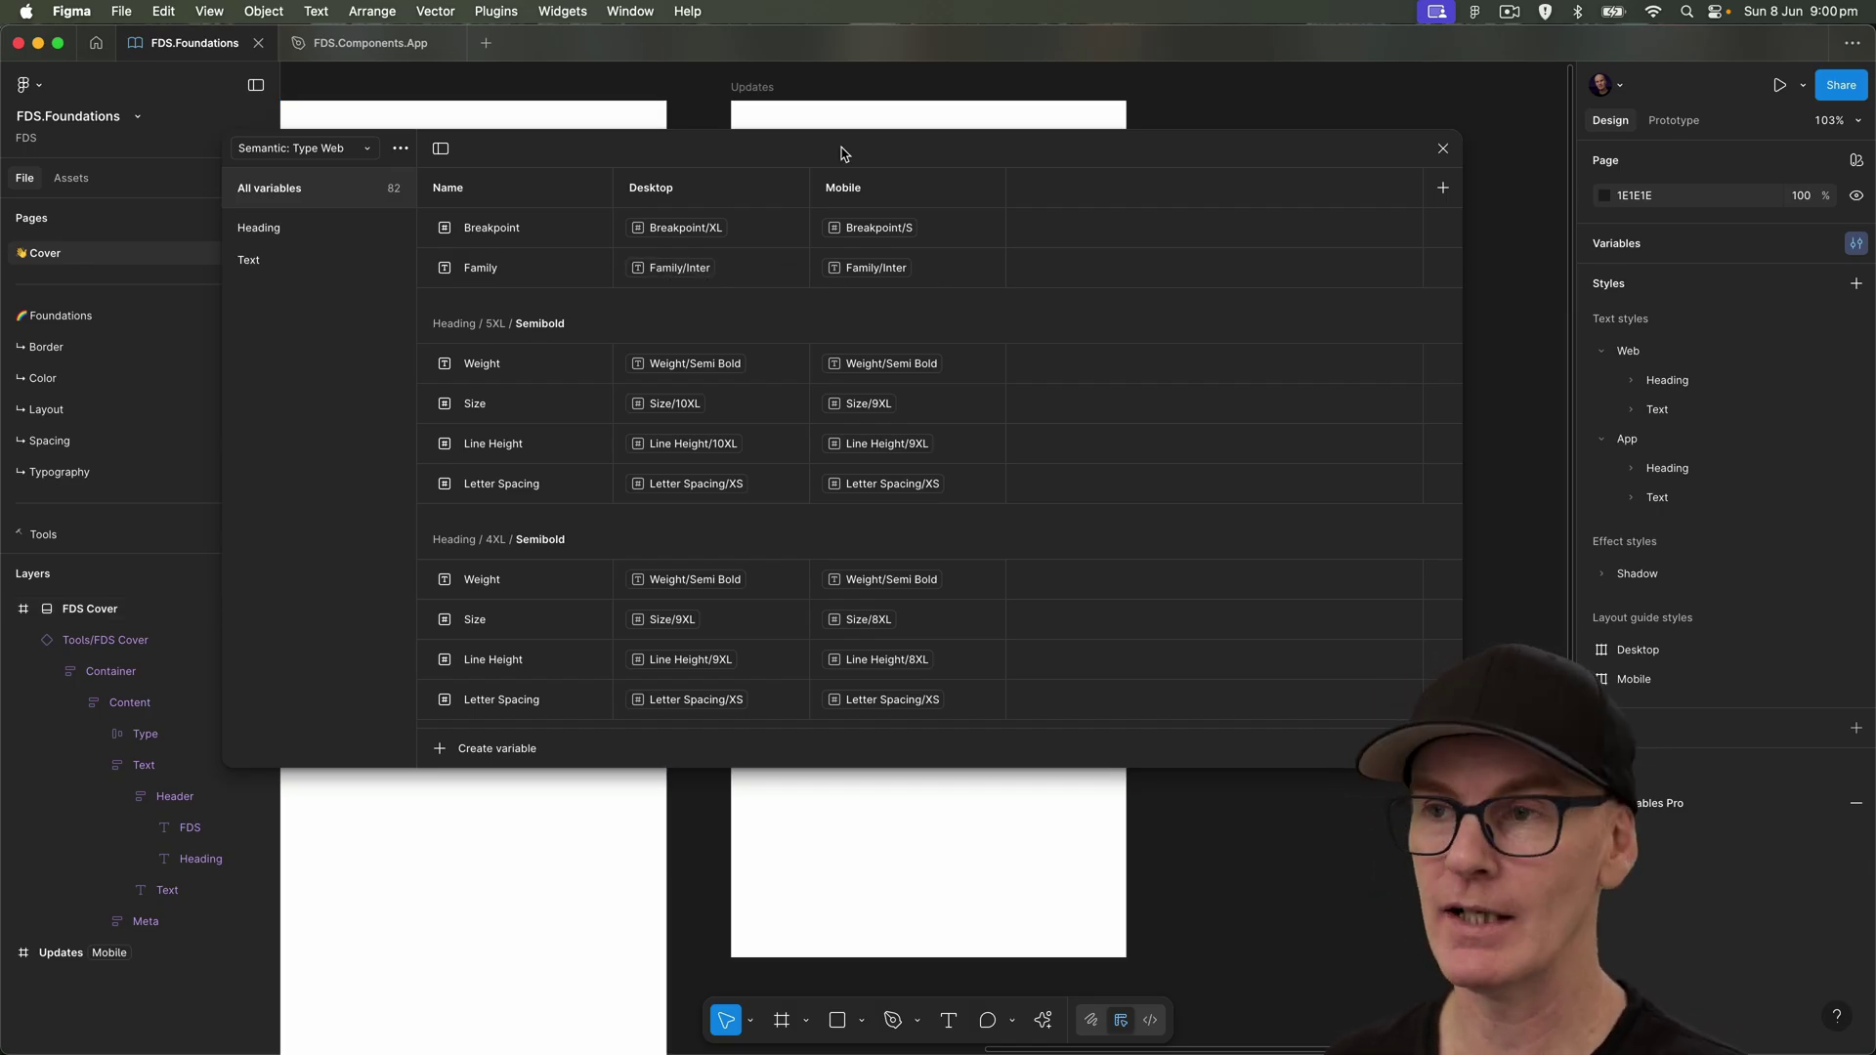
left_click(1442, 149)
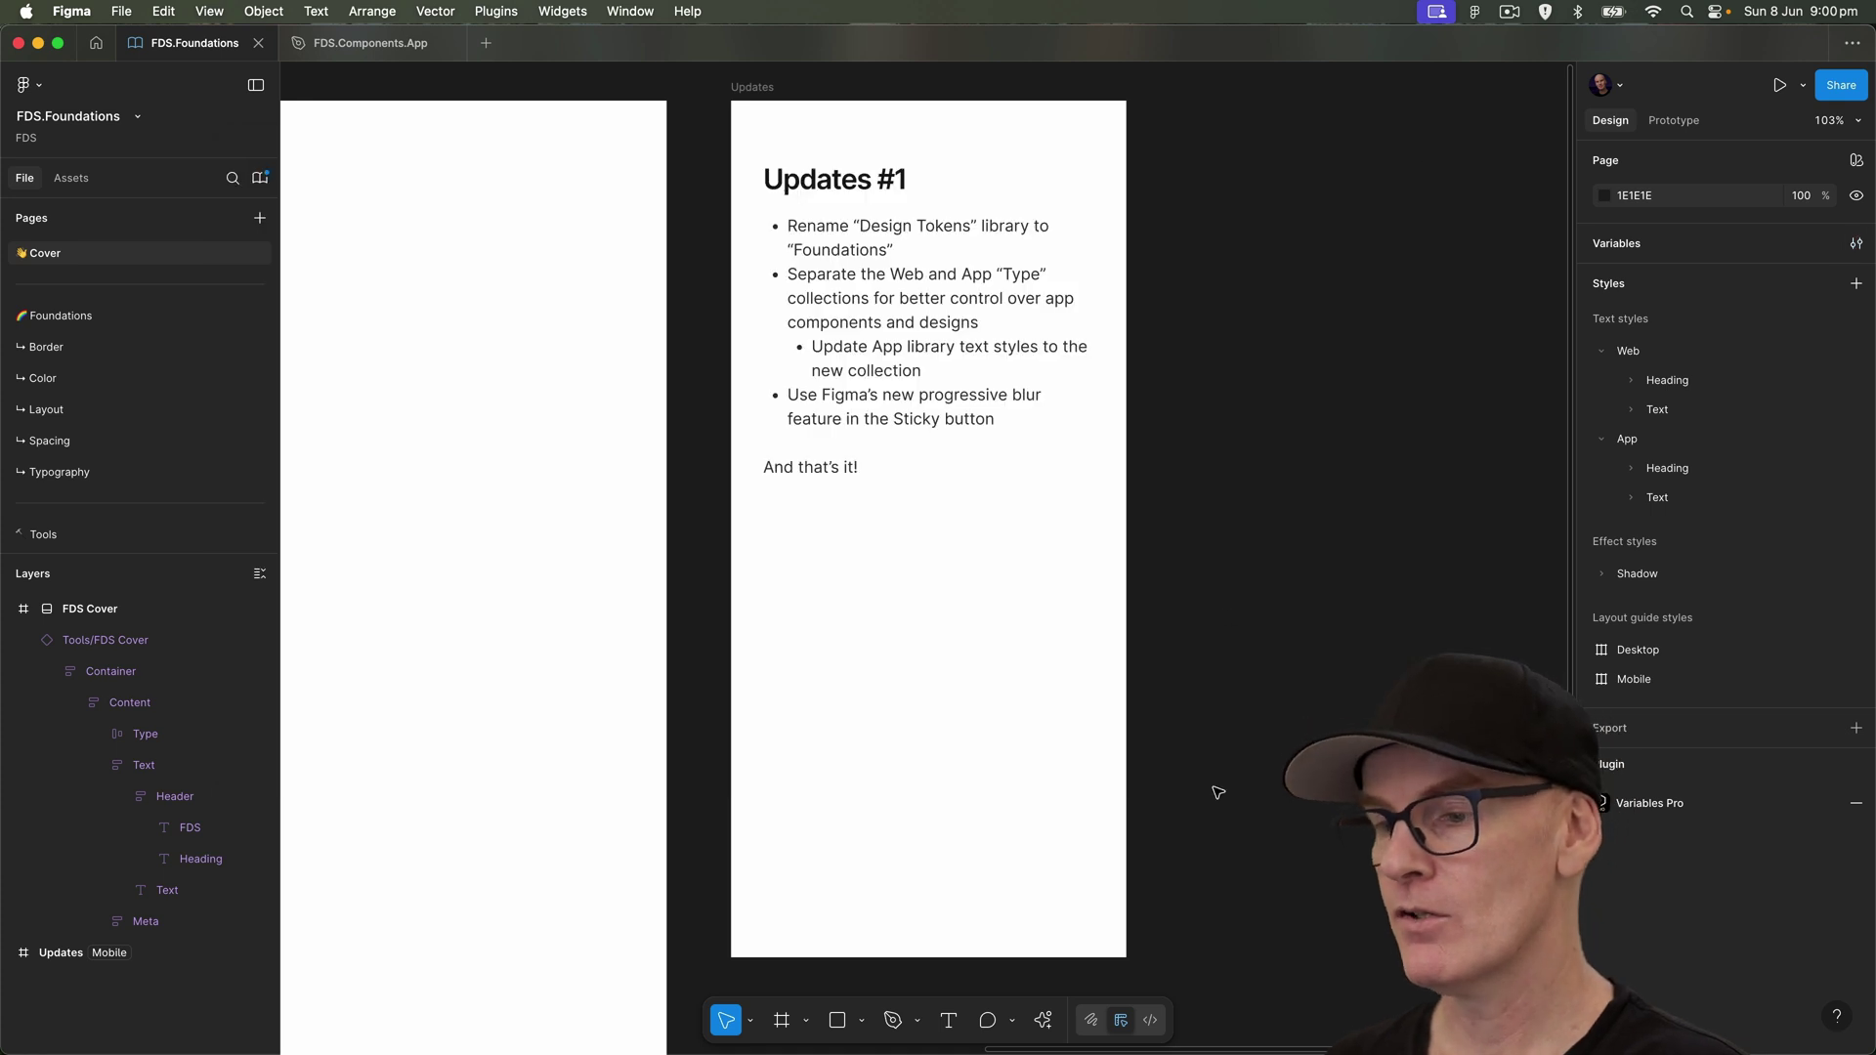
- In the Variables Pro plugin, limit the export selection to Semantic: Type Web and view the JSON import option
left_click(1042, 1019)
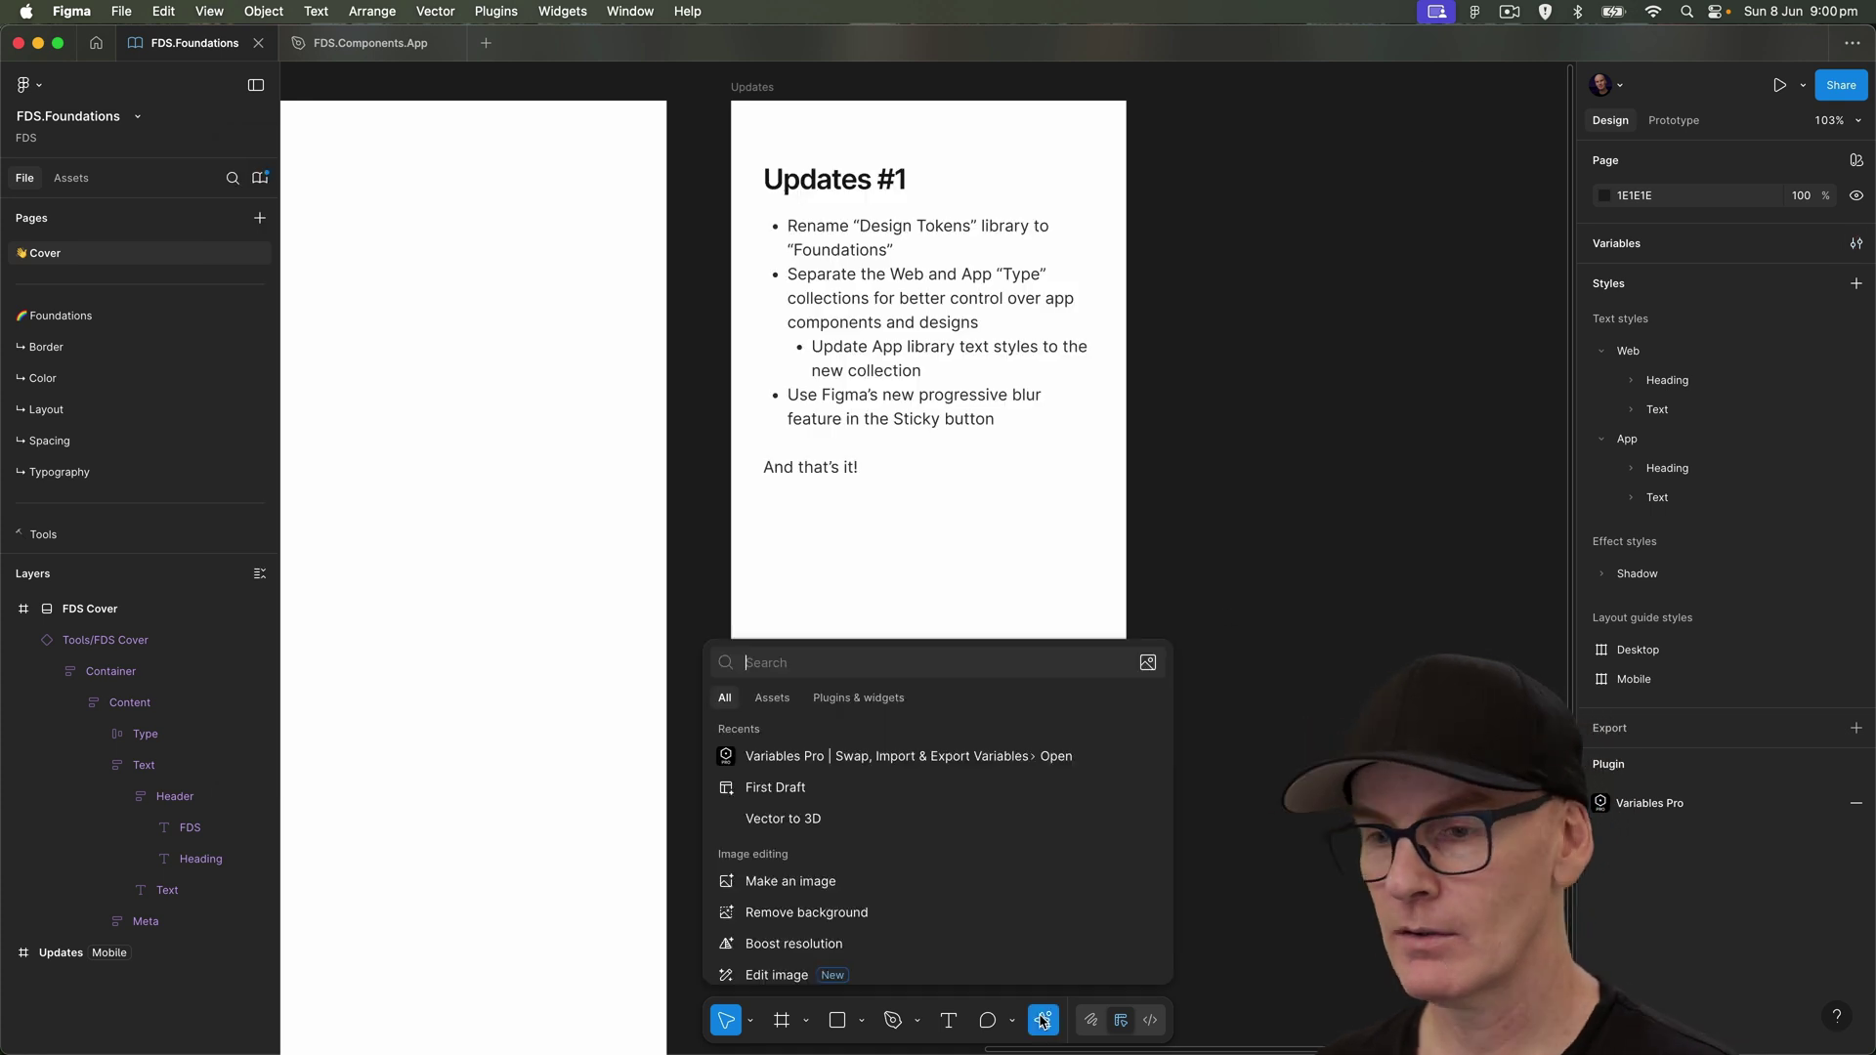
left_click(794, 755)
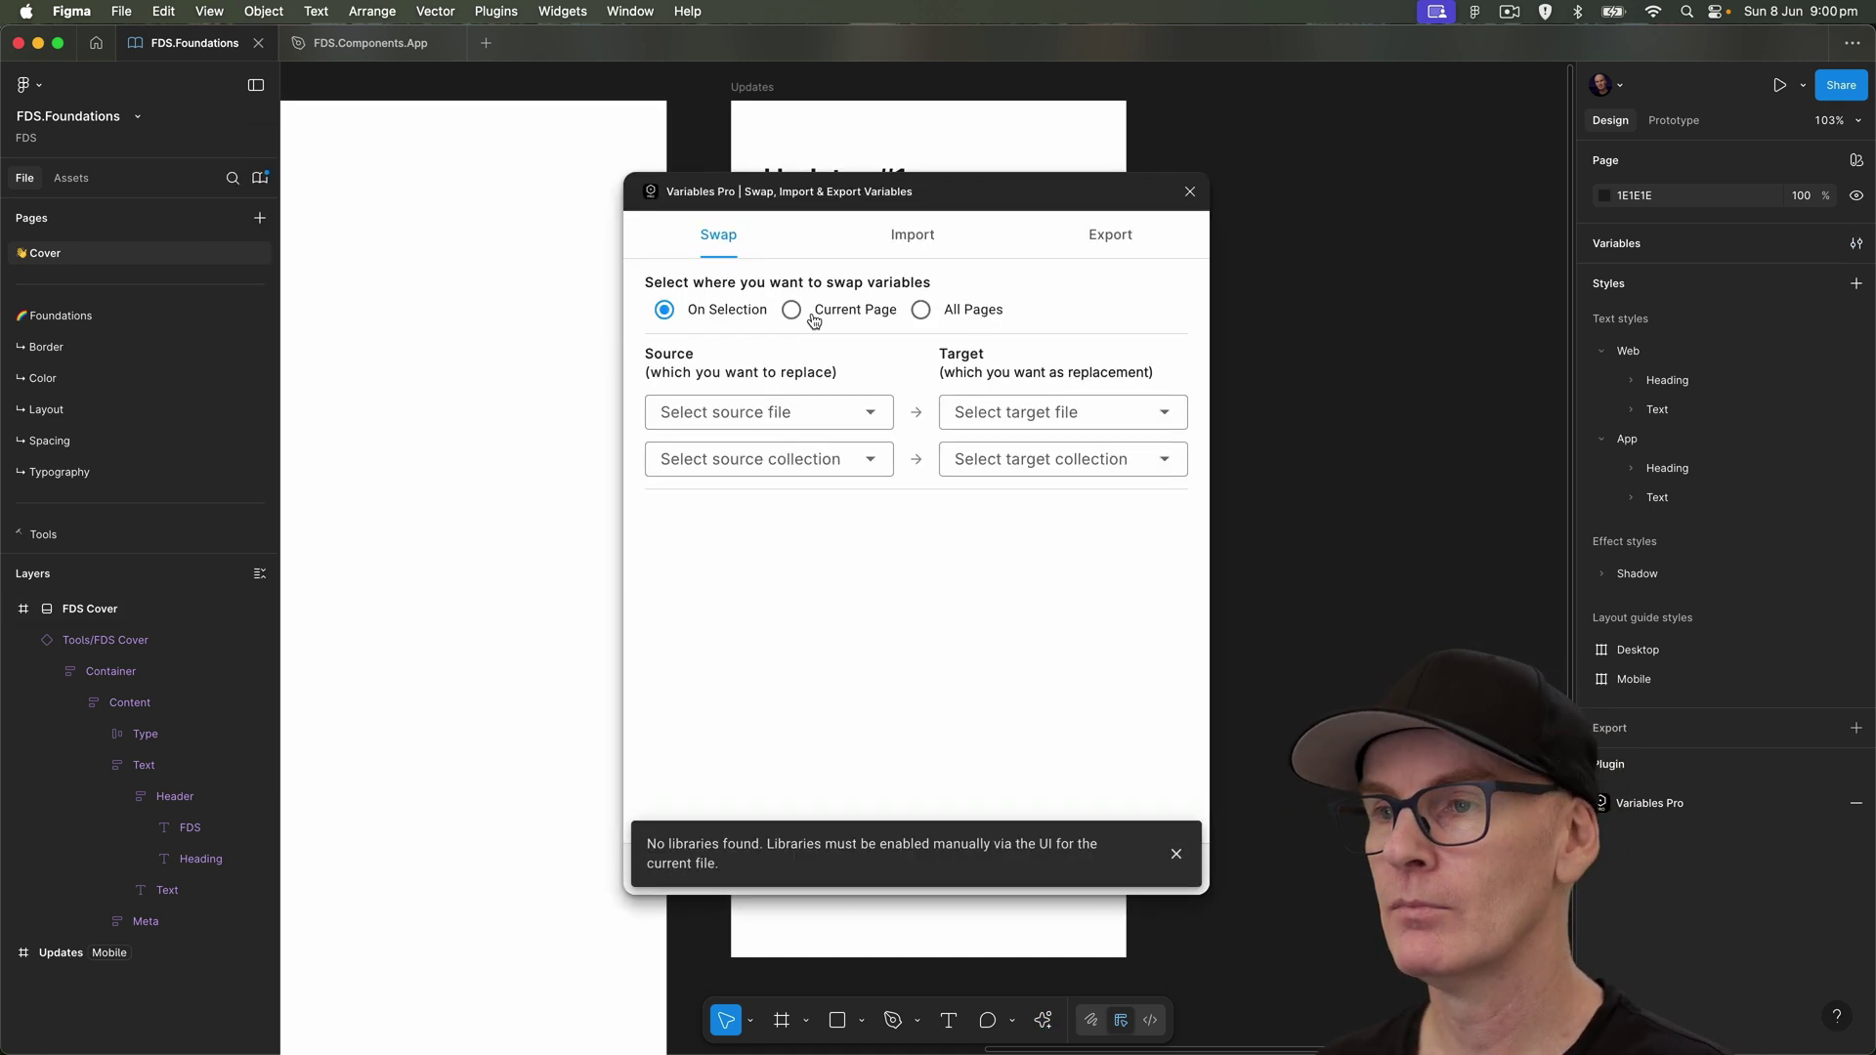
left_click(1096, 237)
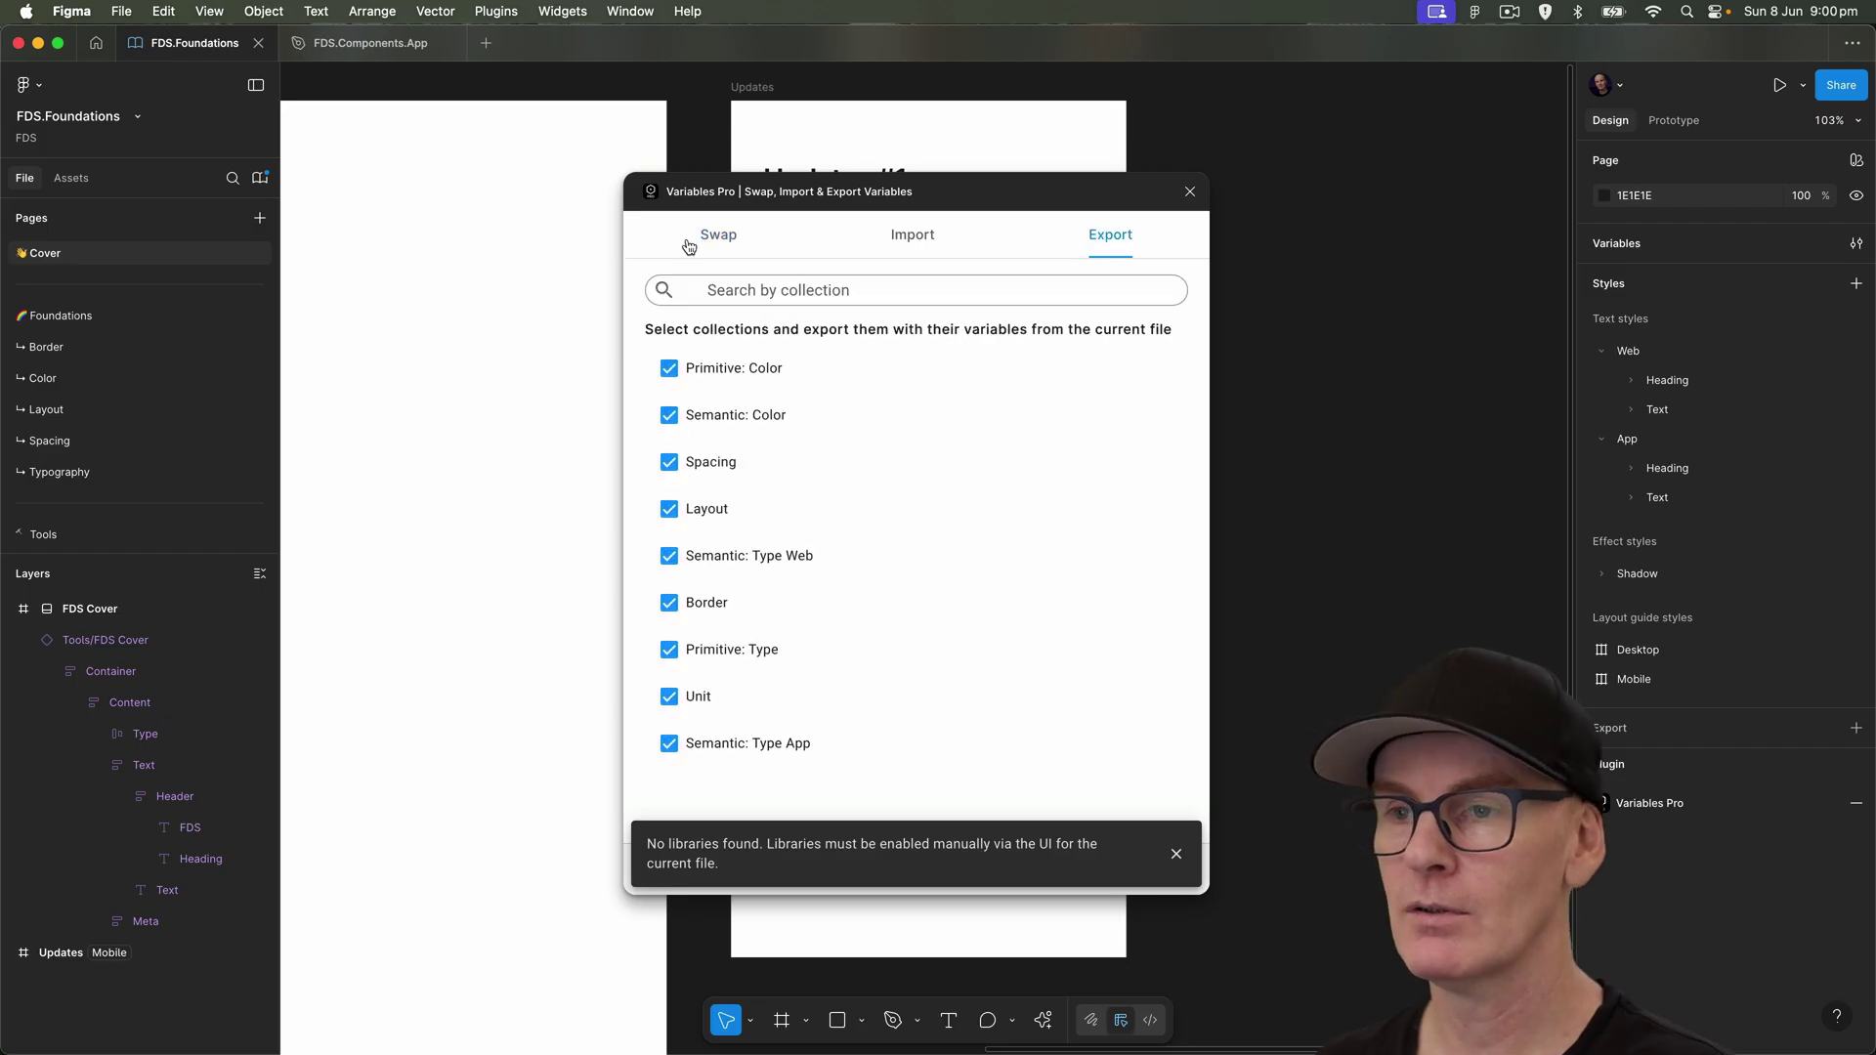
left_click(669, 369)
left_click(669, 416)
left_click(668, 462)
left_click(669, 511)
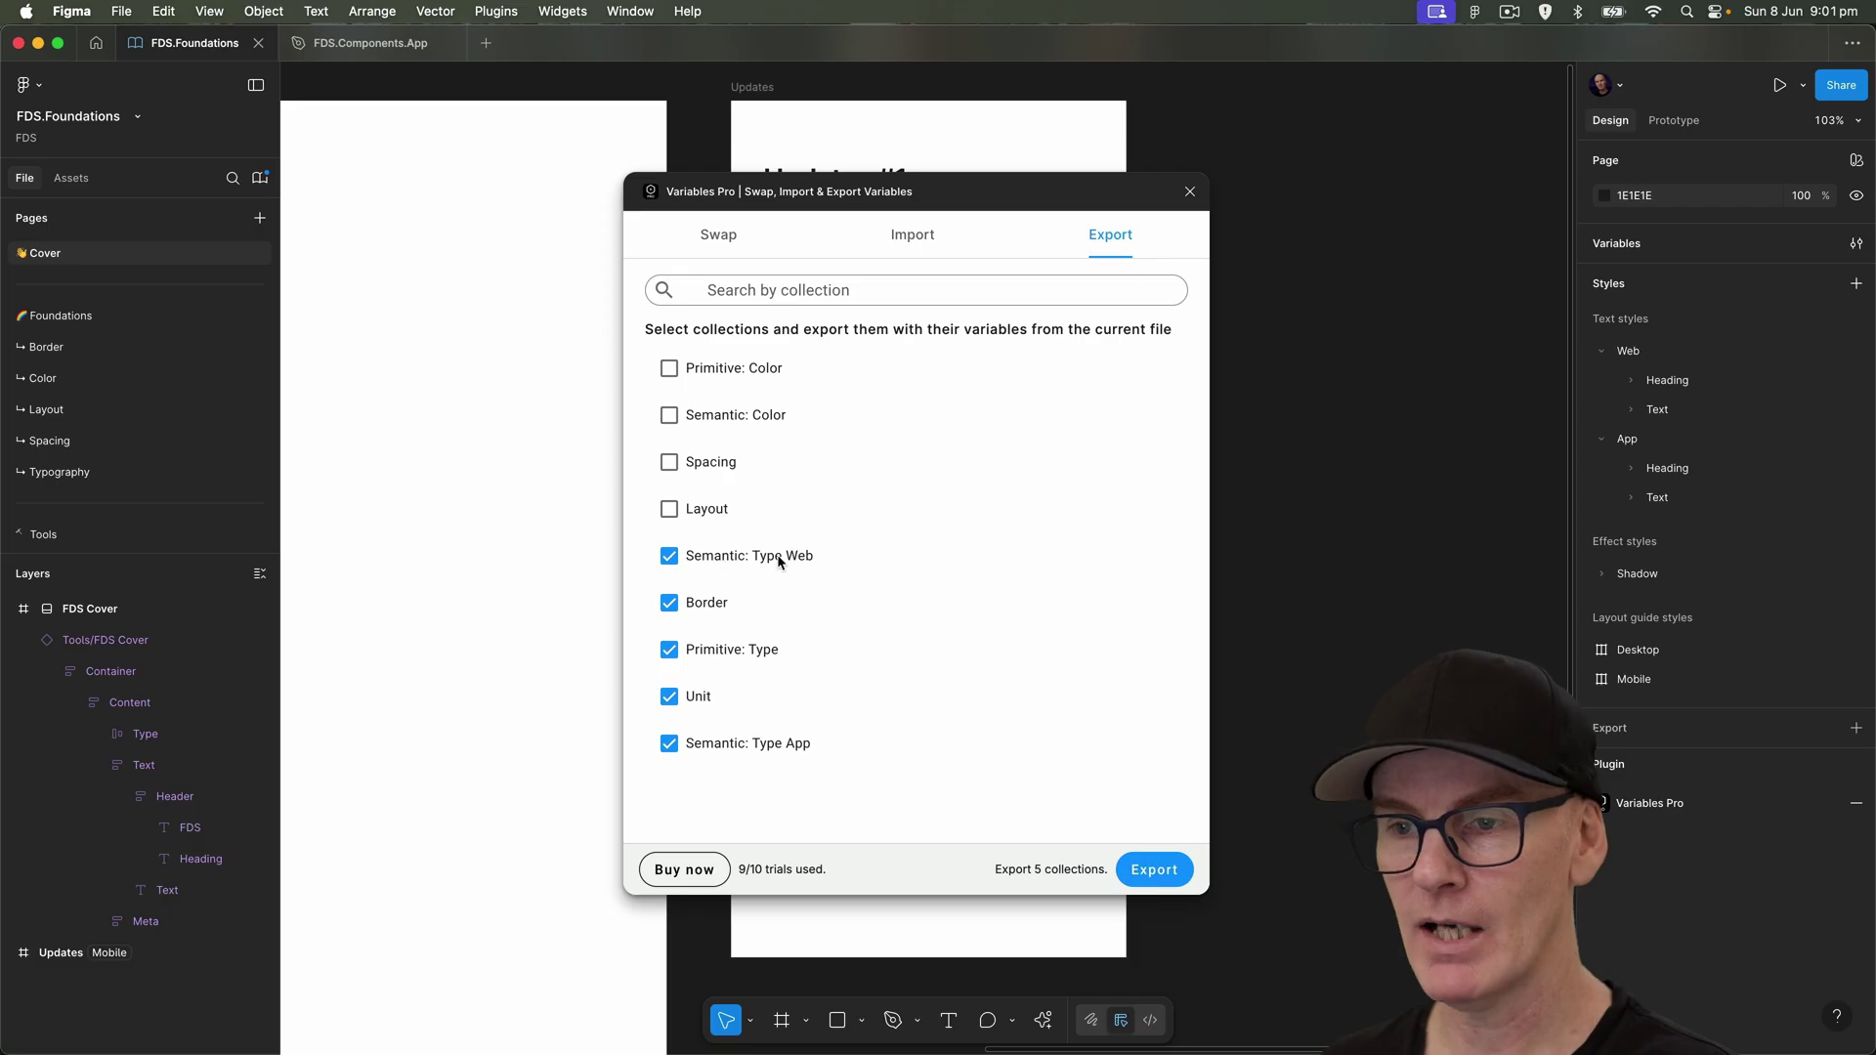
left_click(669, 603)
left_click(669, 649)
left_click(669, 696)
left_click(670, 744)
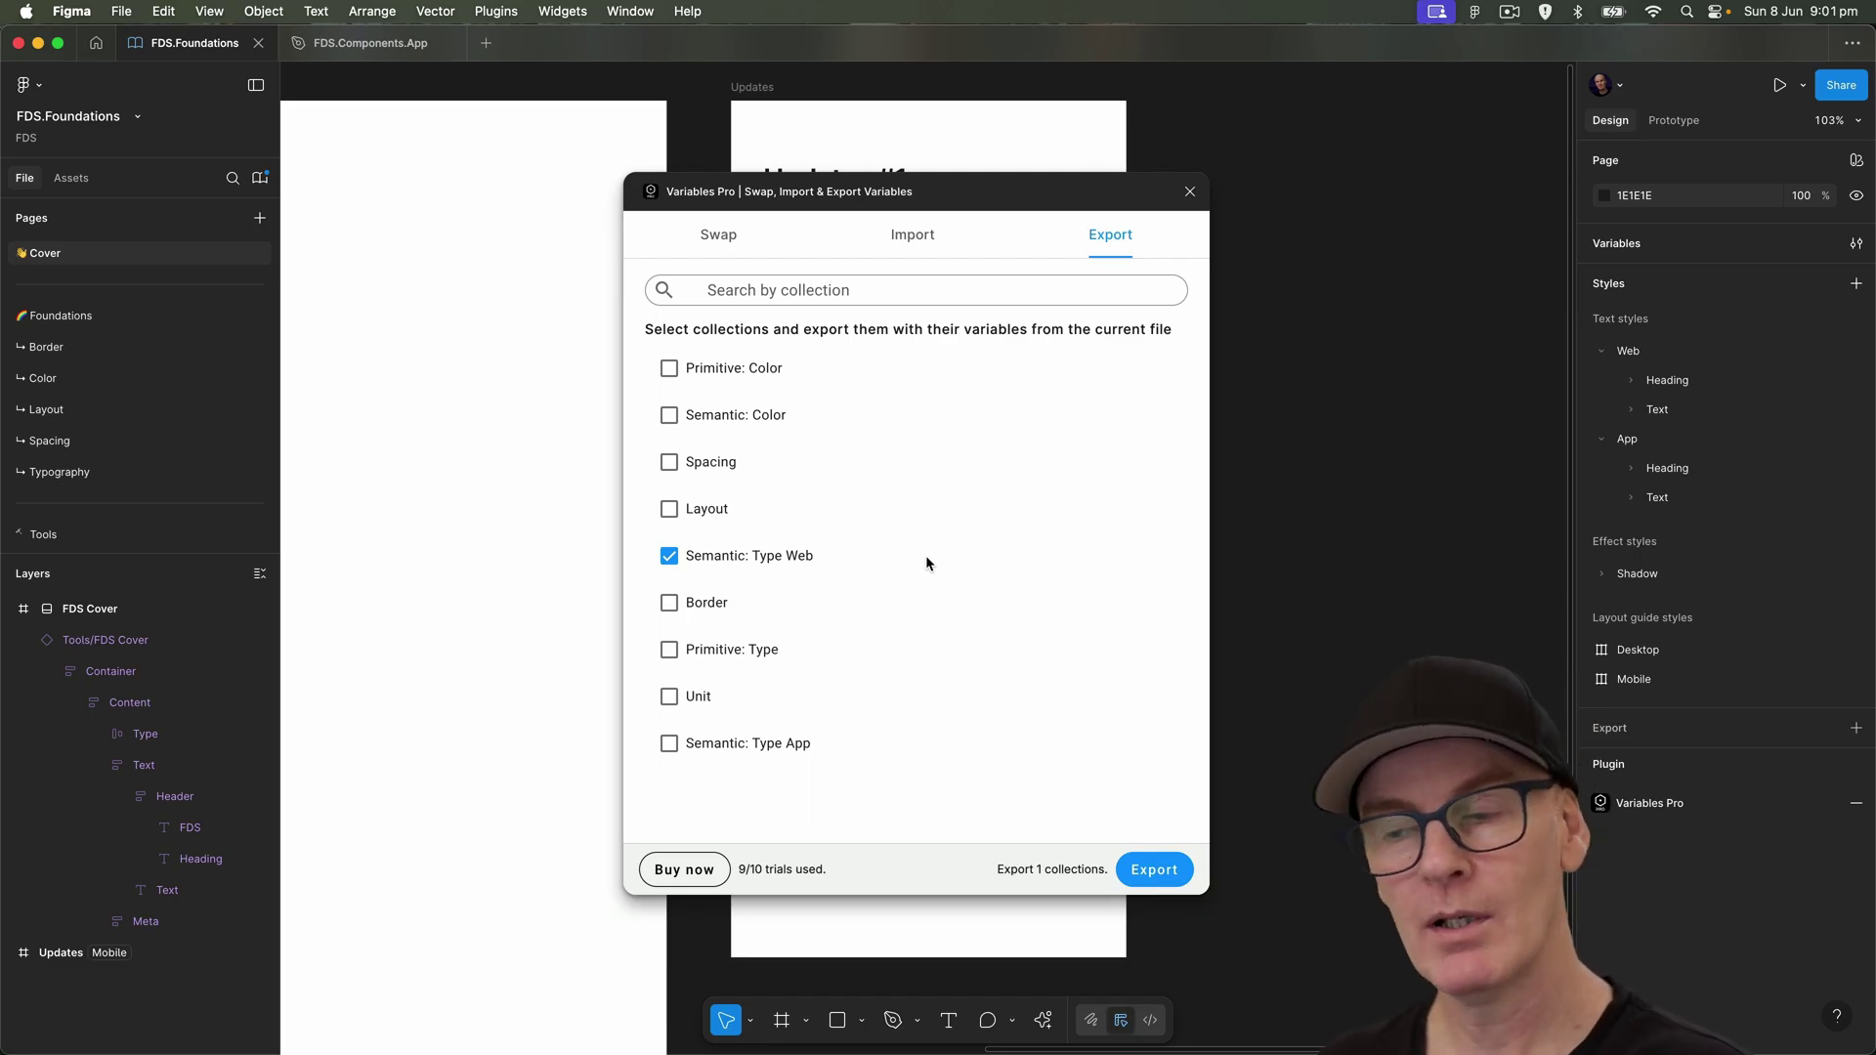
left_click(909, 240)
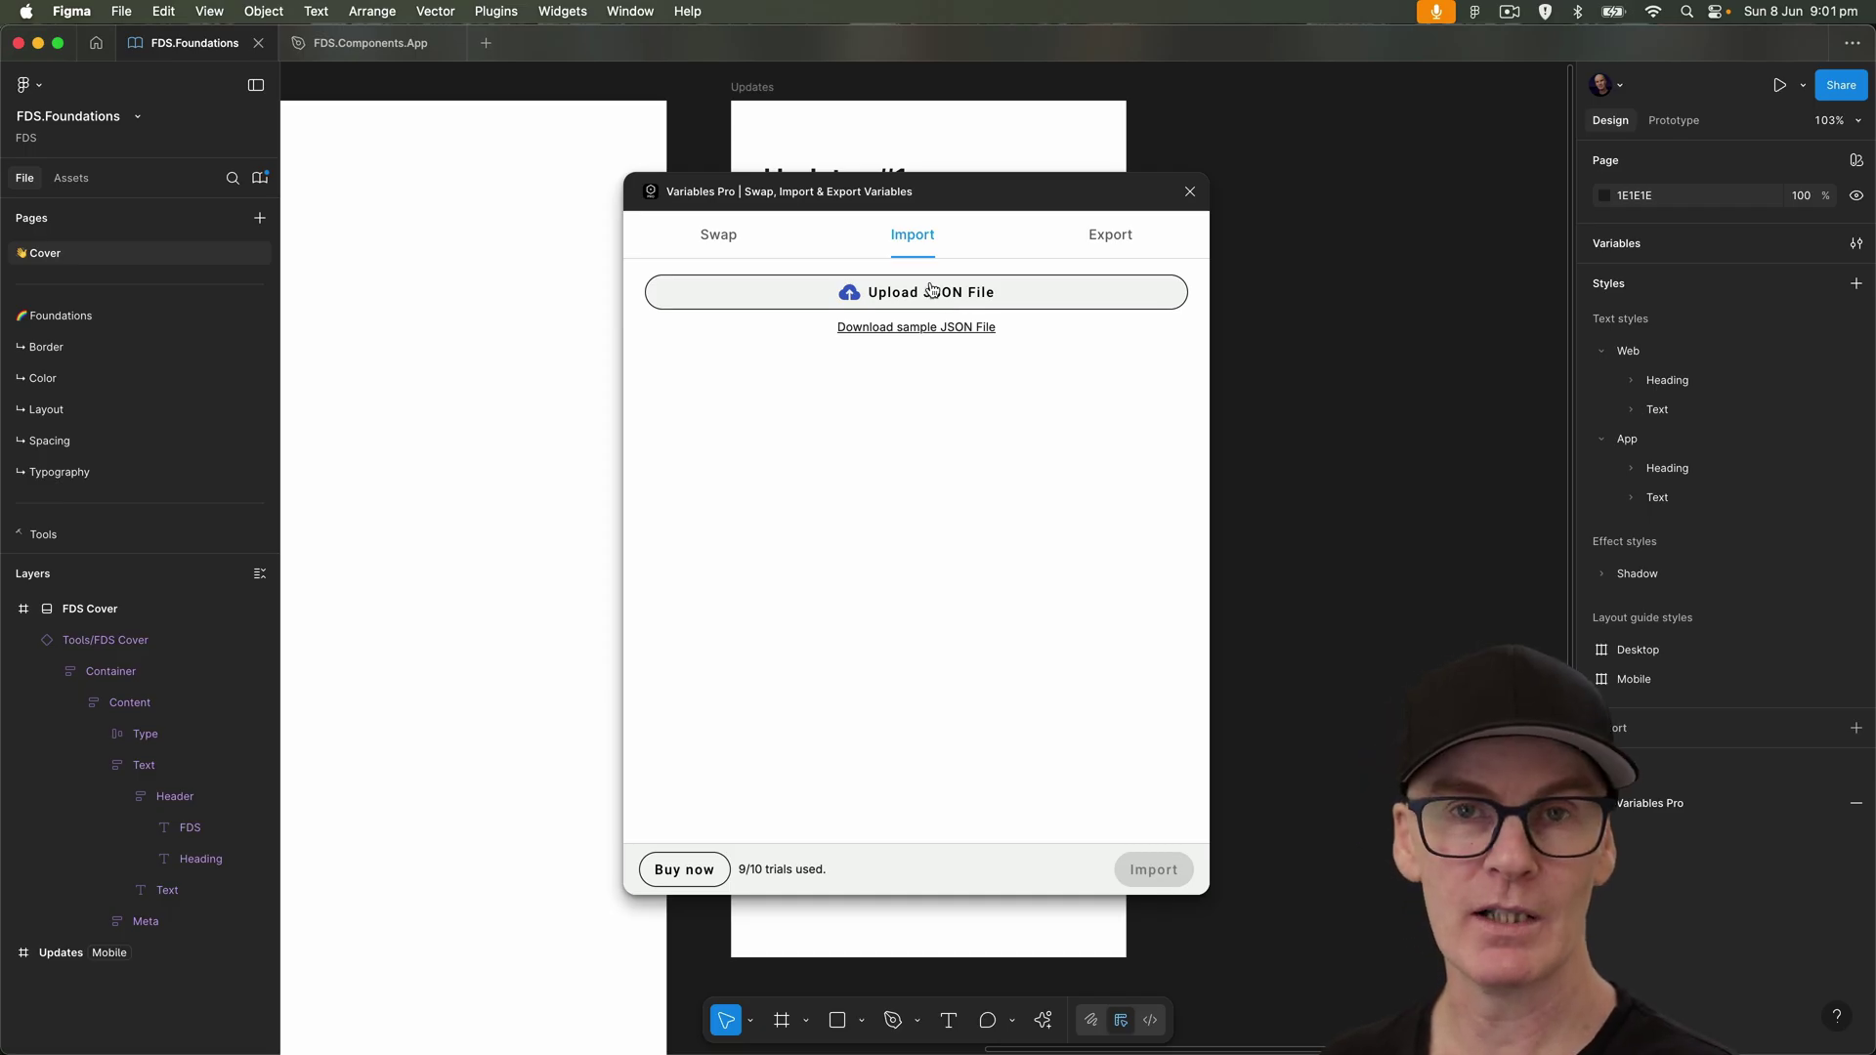
left_click(1191, 193)
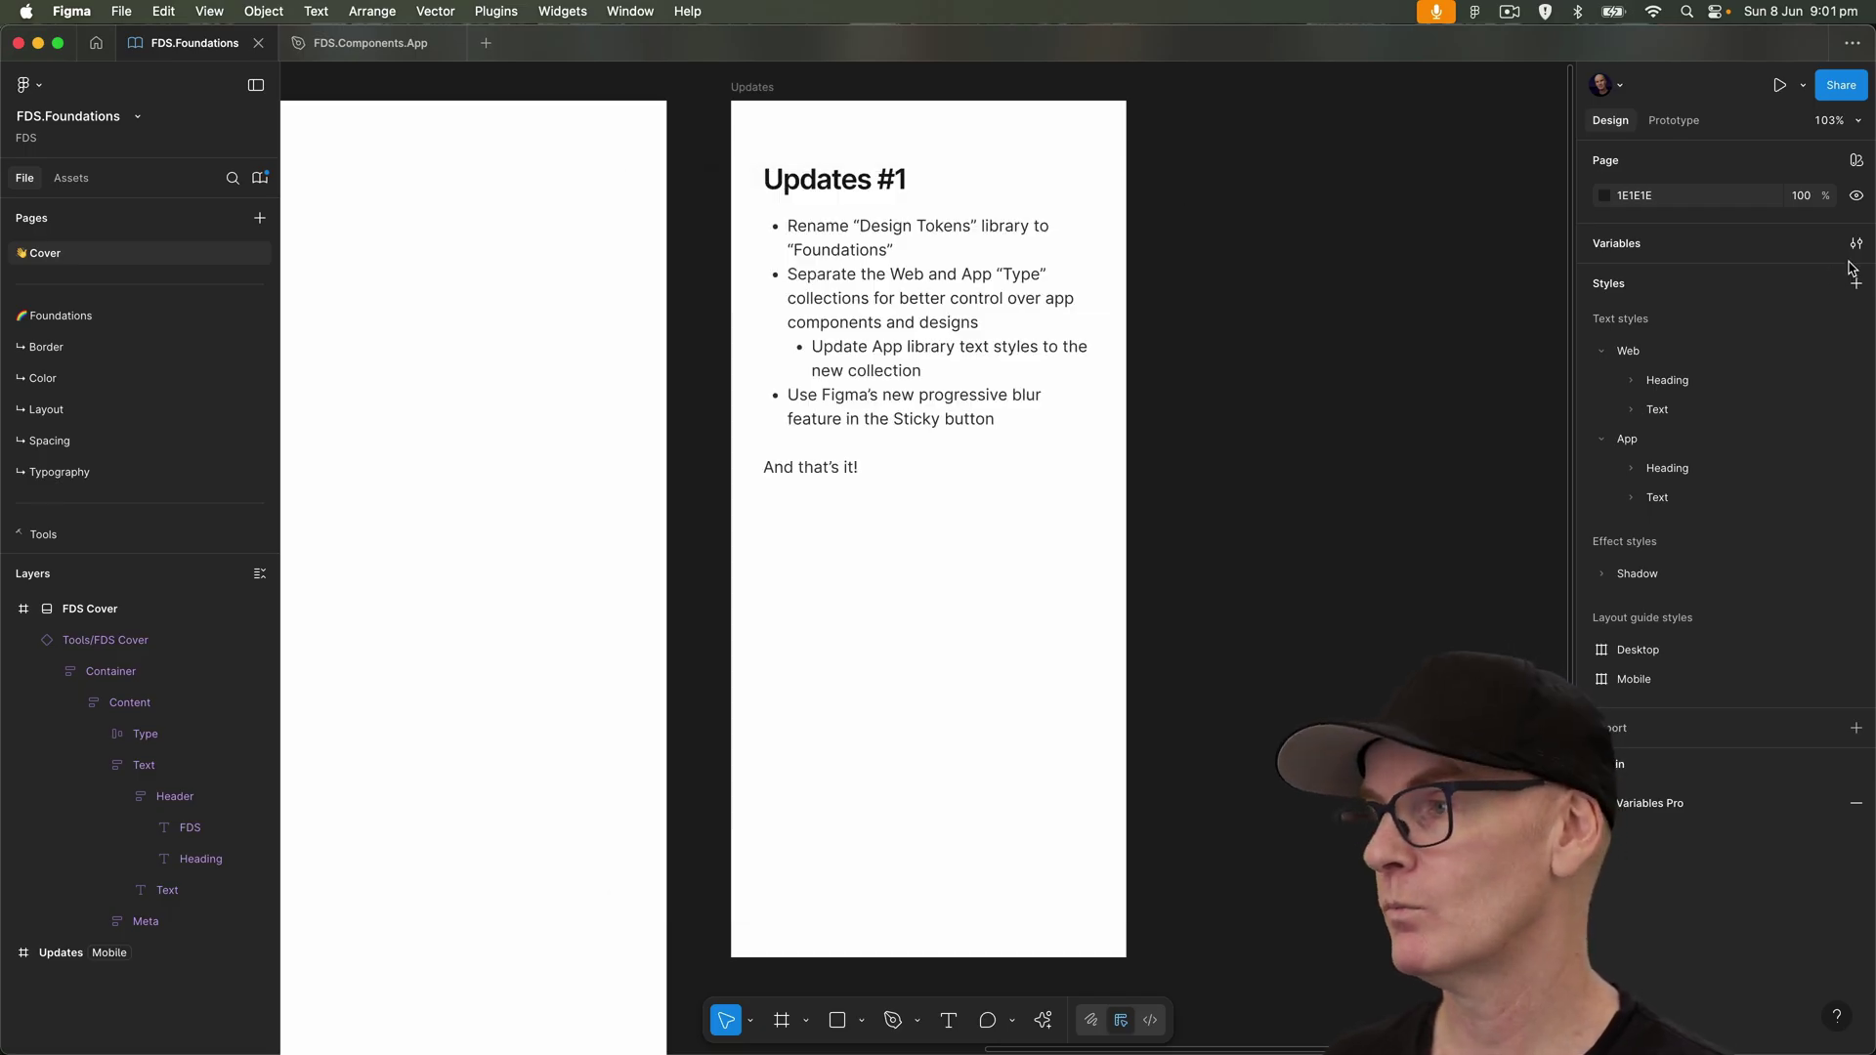
- Review the iOS and Android variables in the Semantic: Type App collection
left_click(1856, 244)
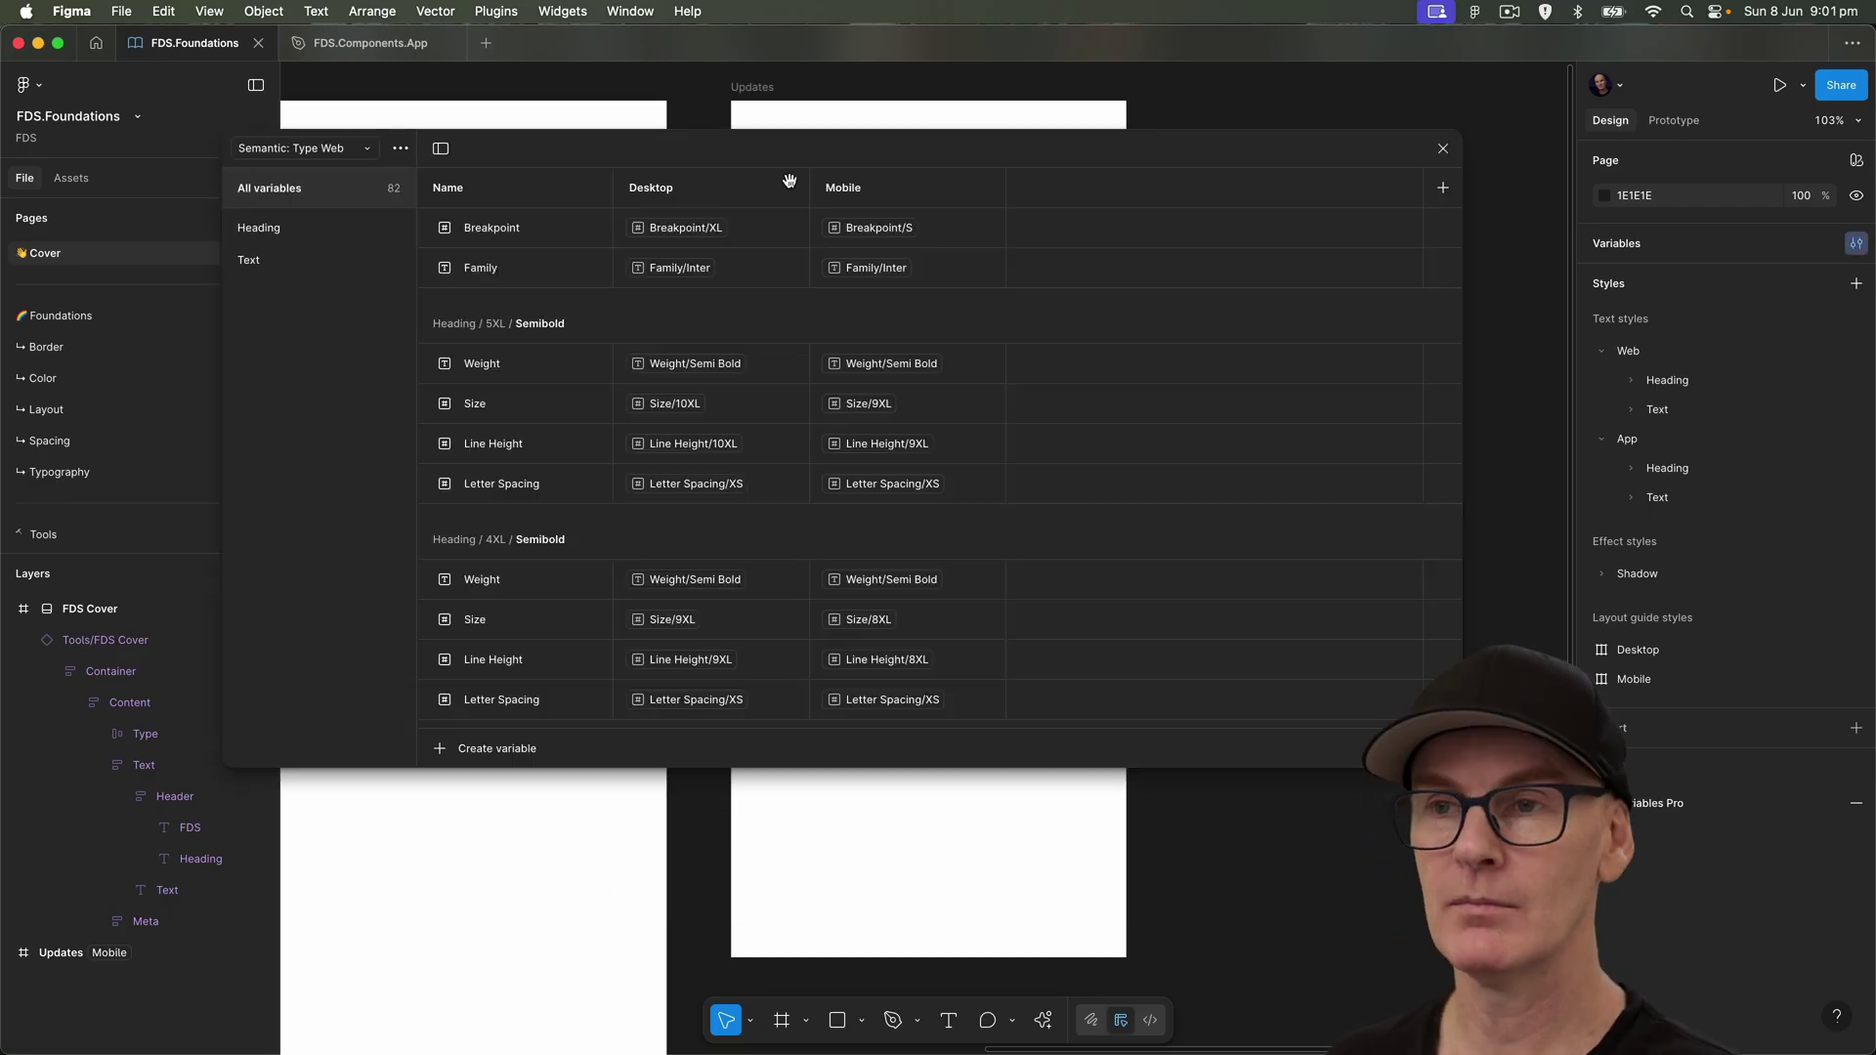
left_click(346, 149)
left_click(323, 277)
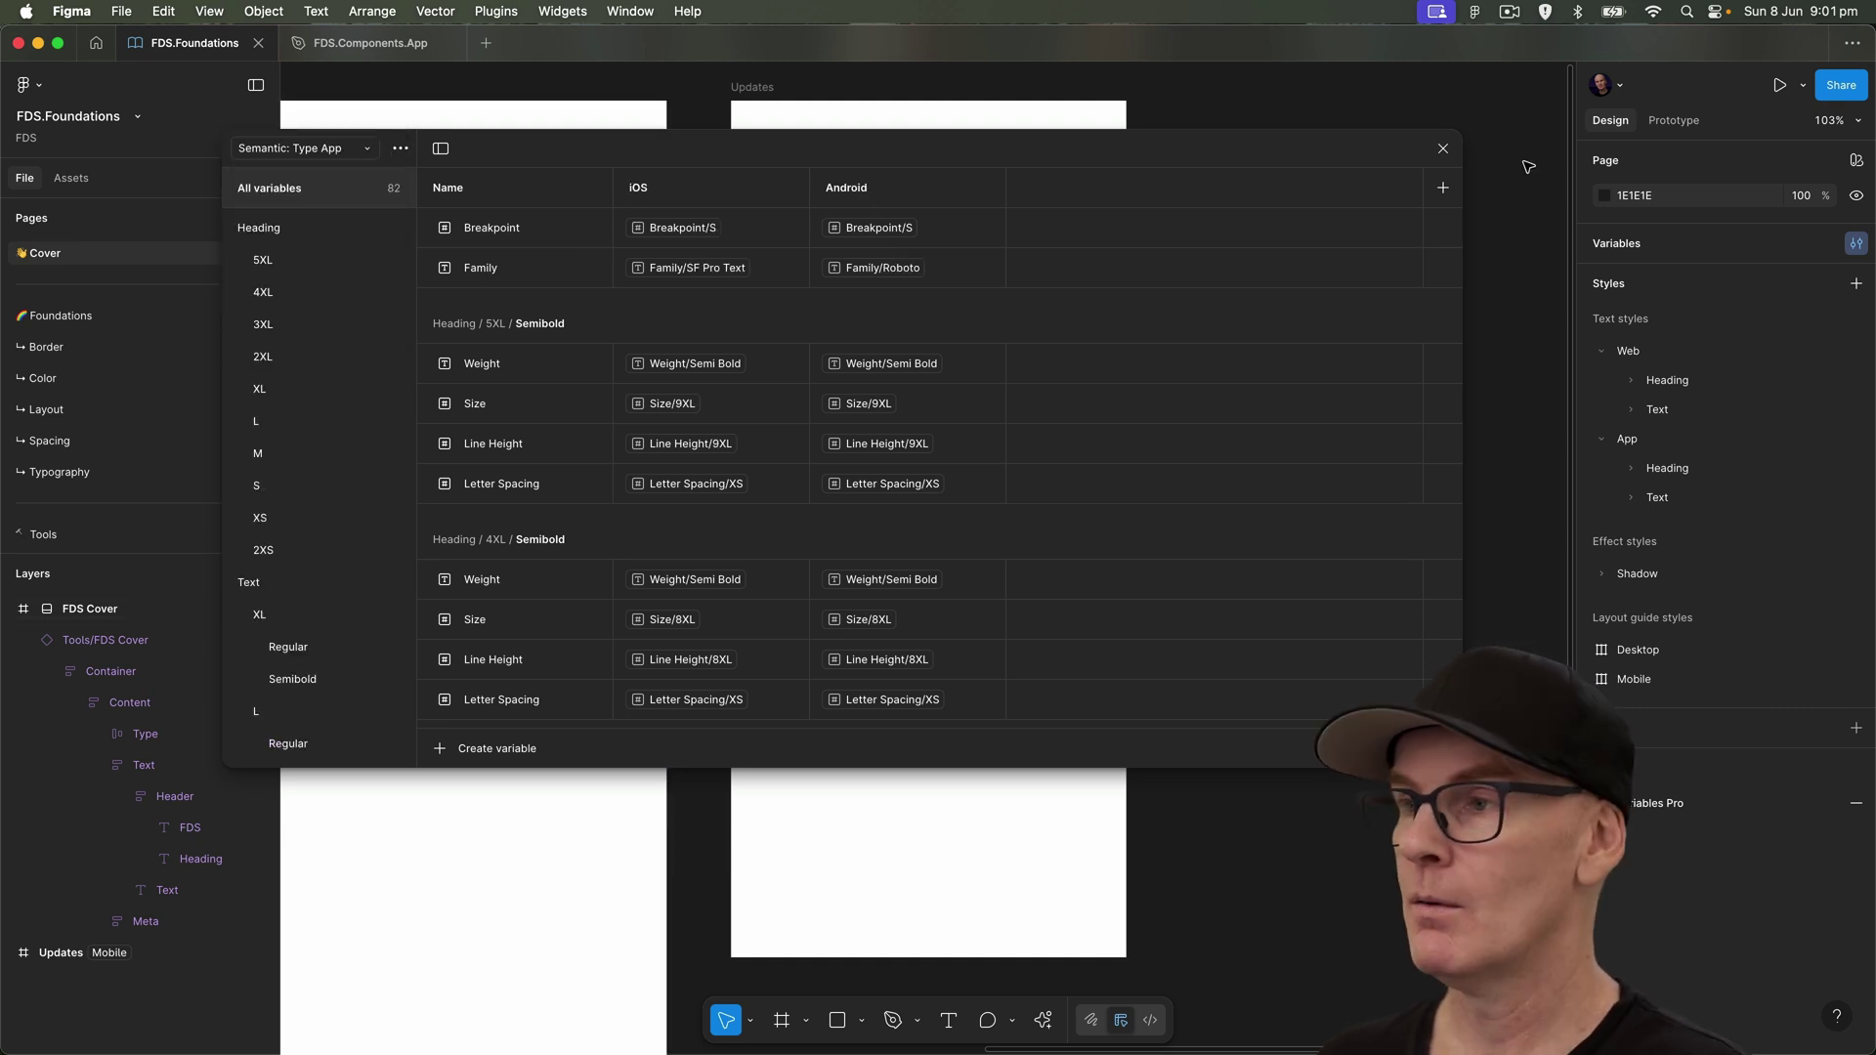
left_click(1444, 149)
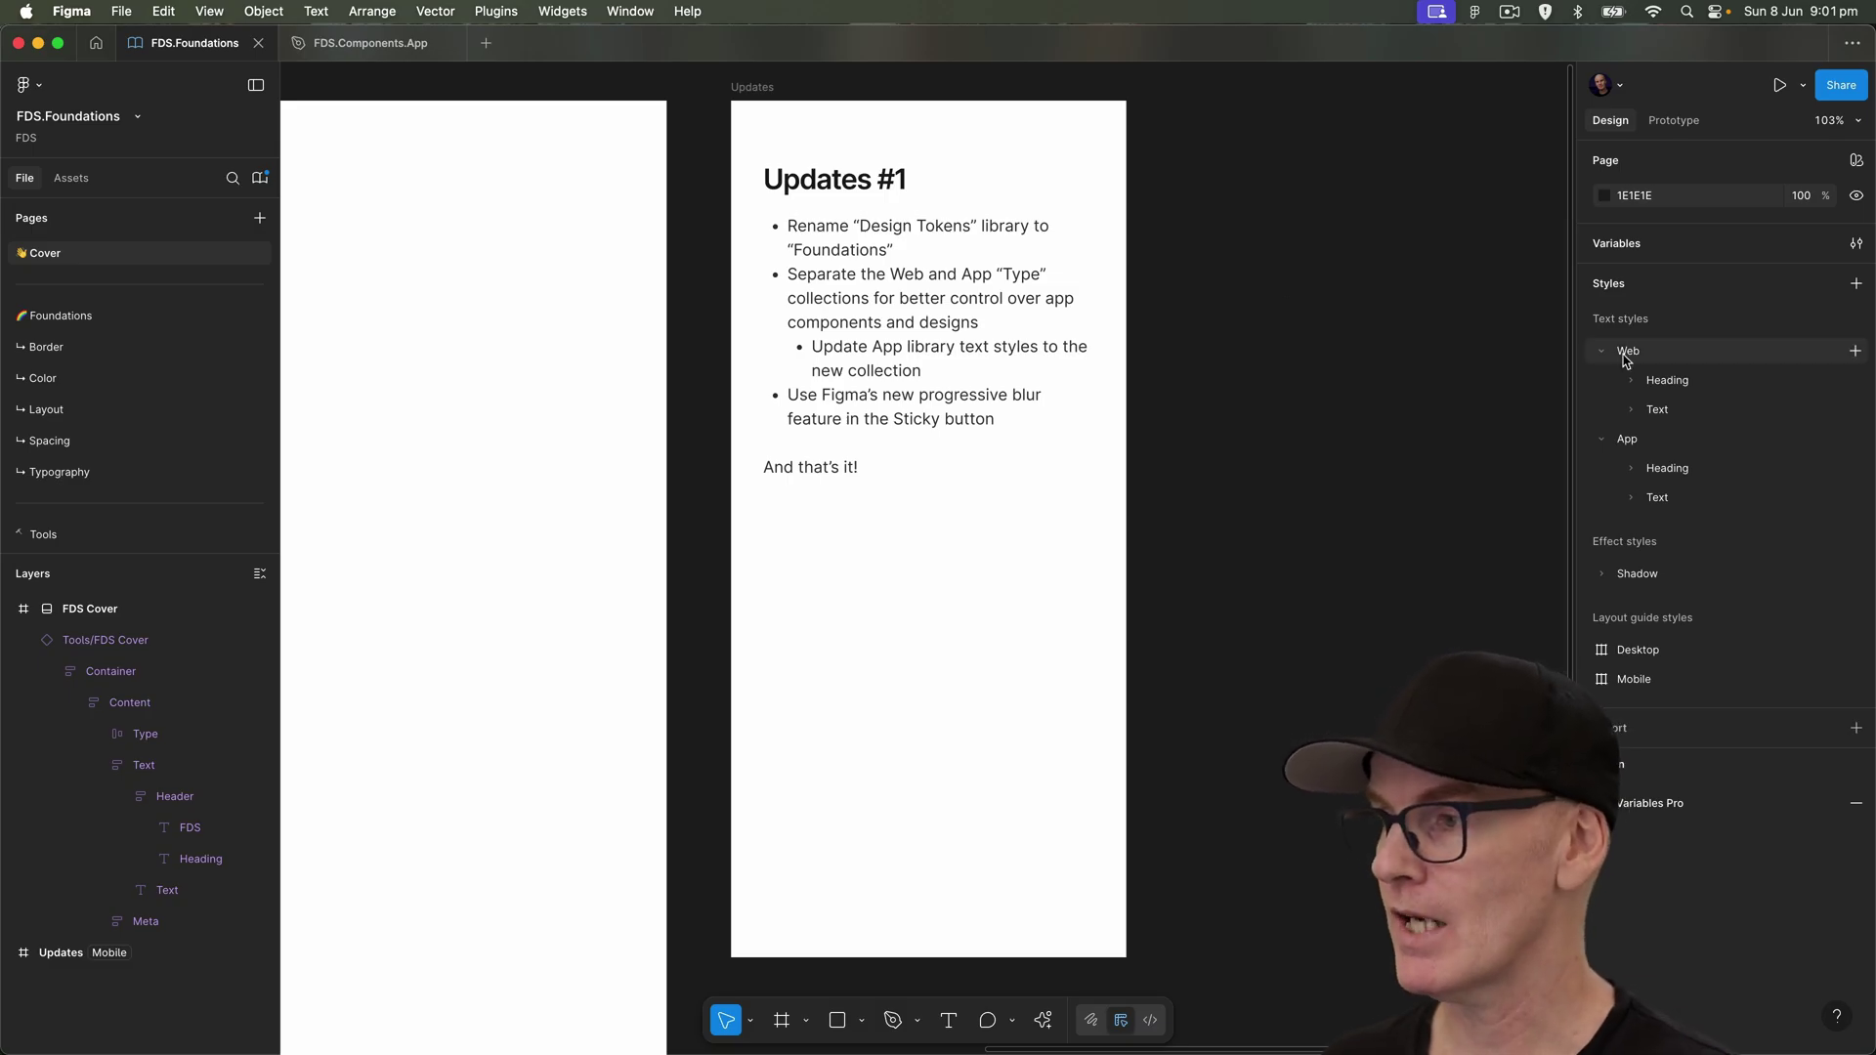
- Assign the Family variable from Semantic: Type App to the 5XL Semibold style in the App heading text styles
left_click(1655, 358)
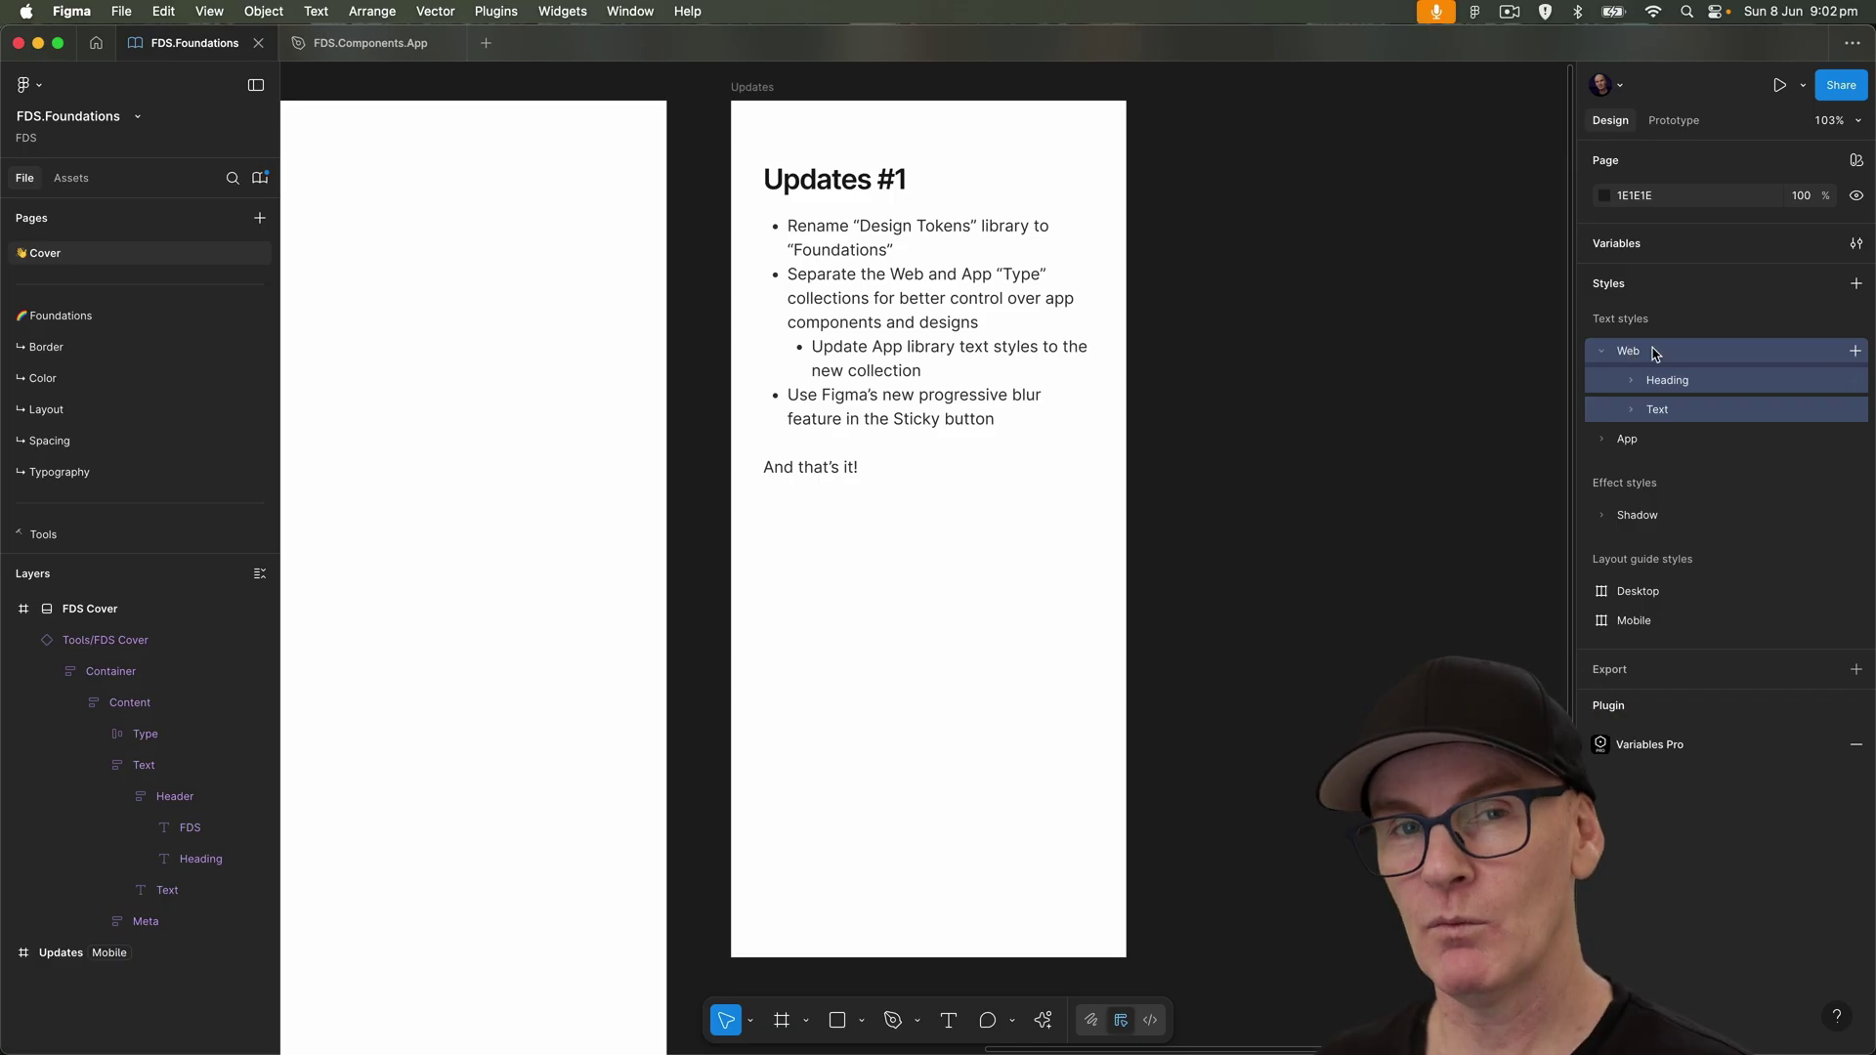
left_click(1603, 354)
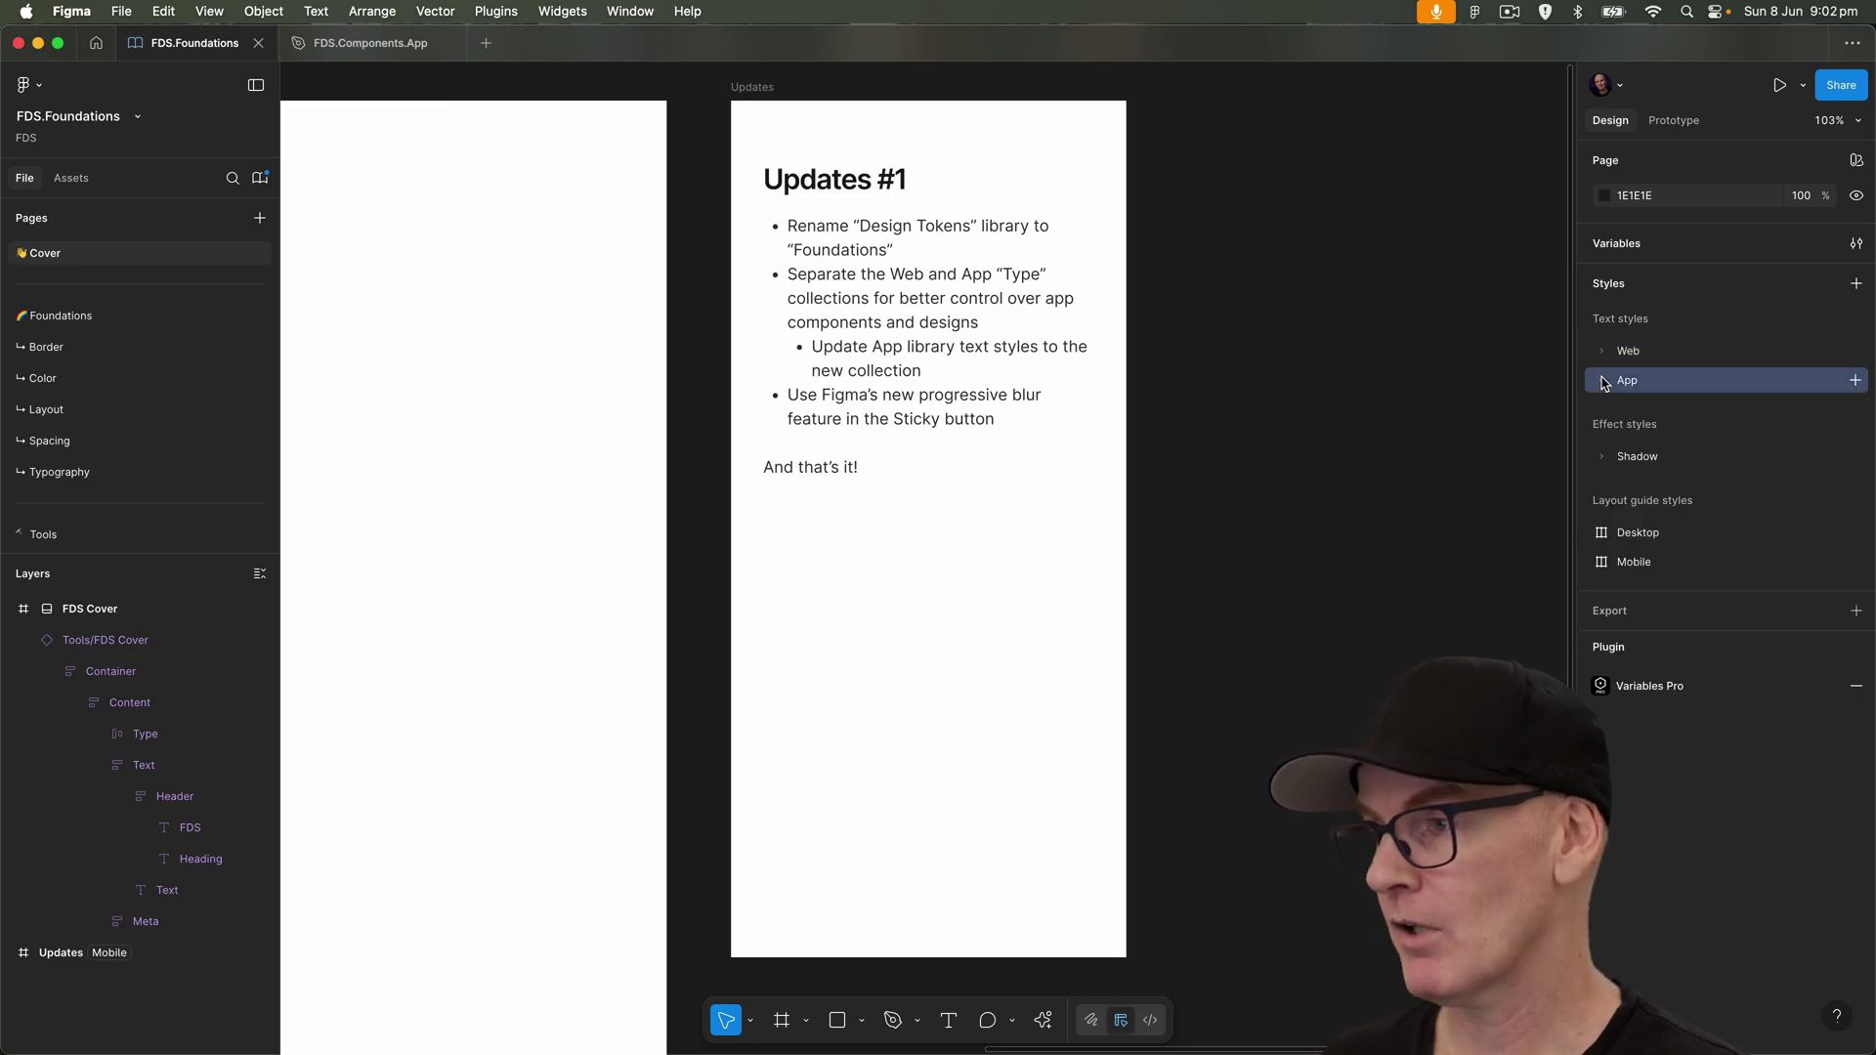
left_click(1602, 381)
left_click(1632, 410)
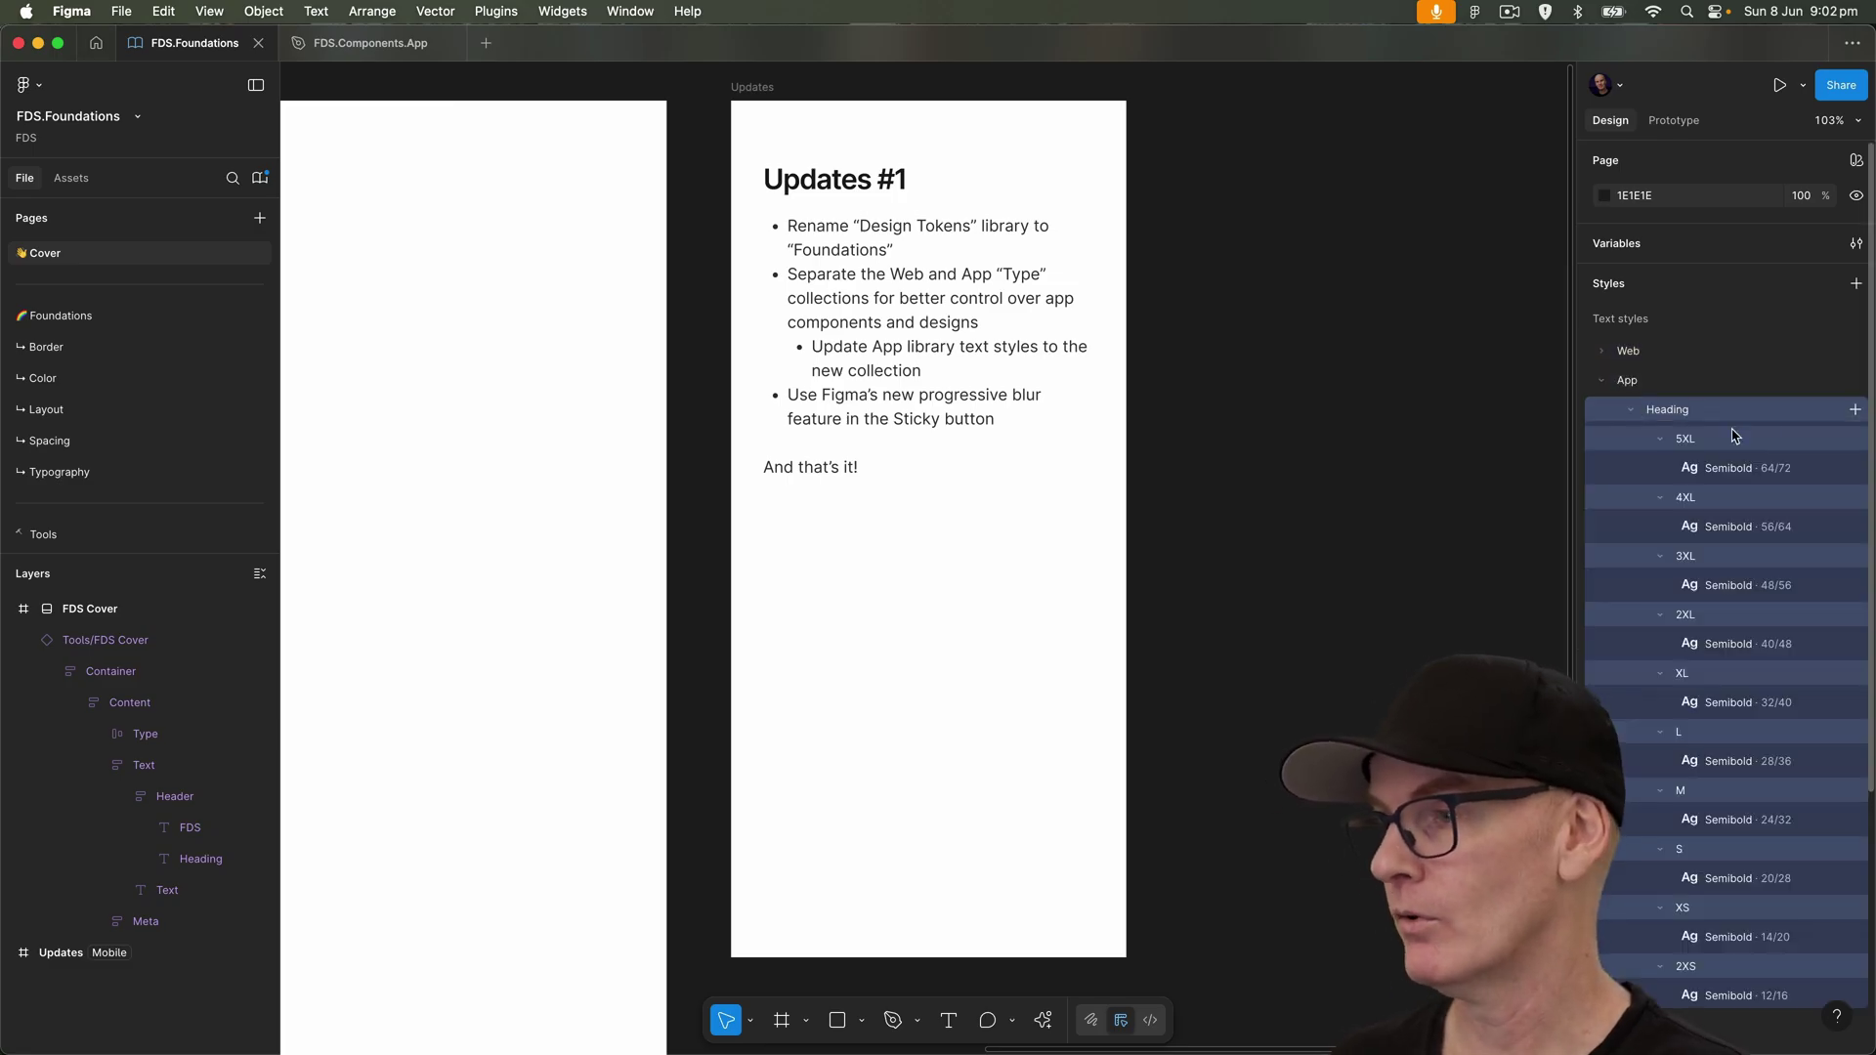
left_click(1854, 468)
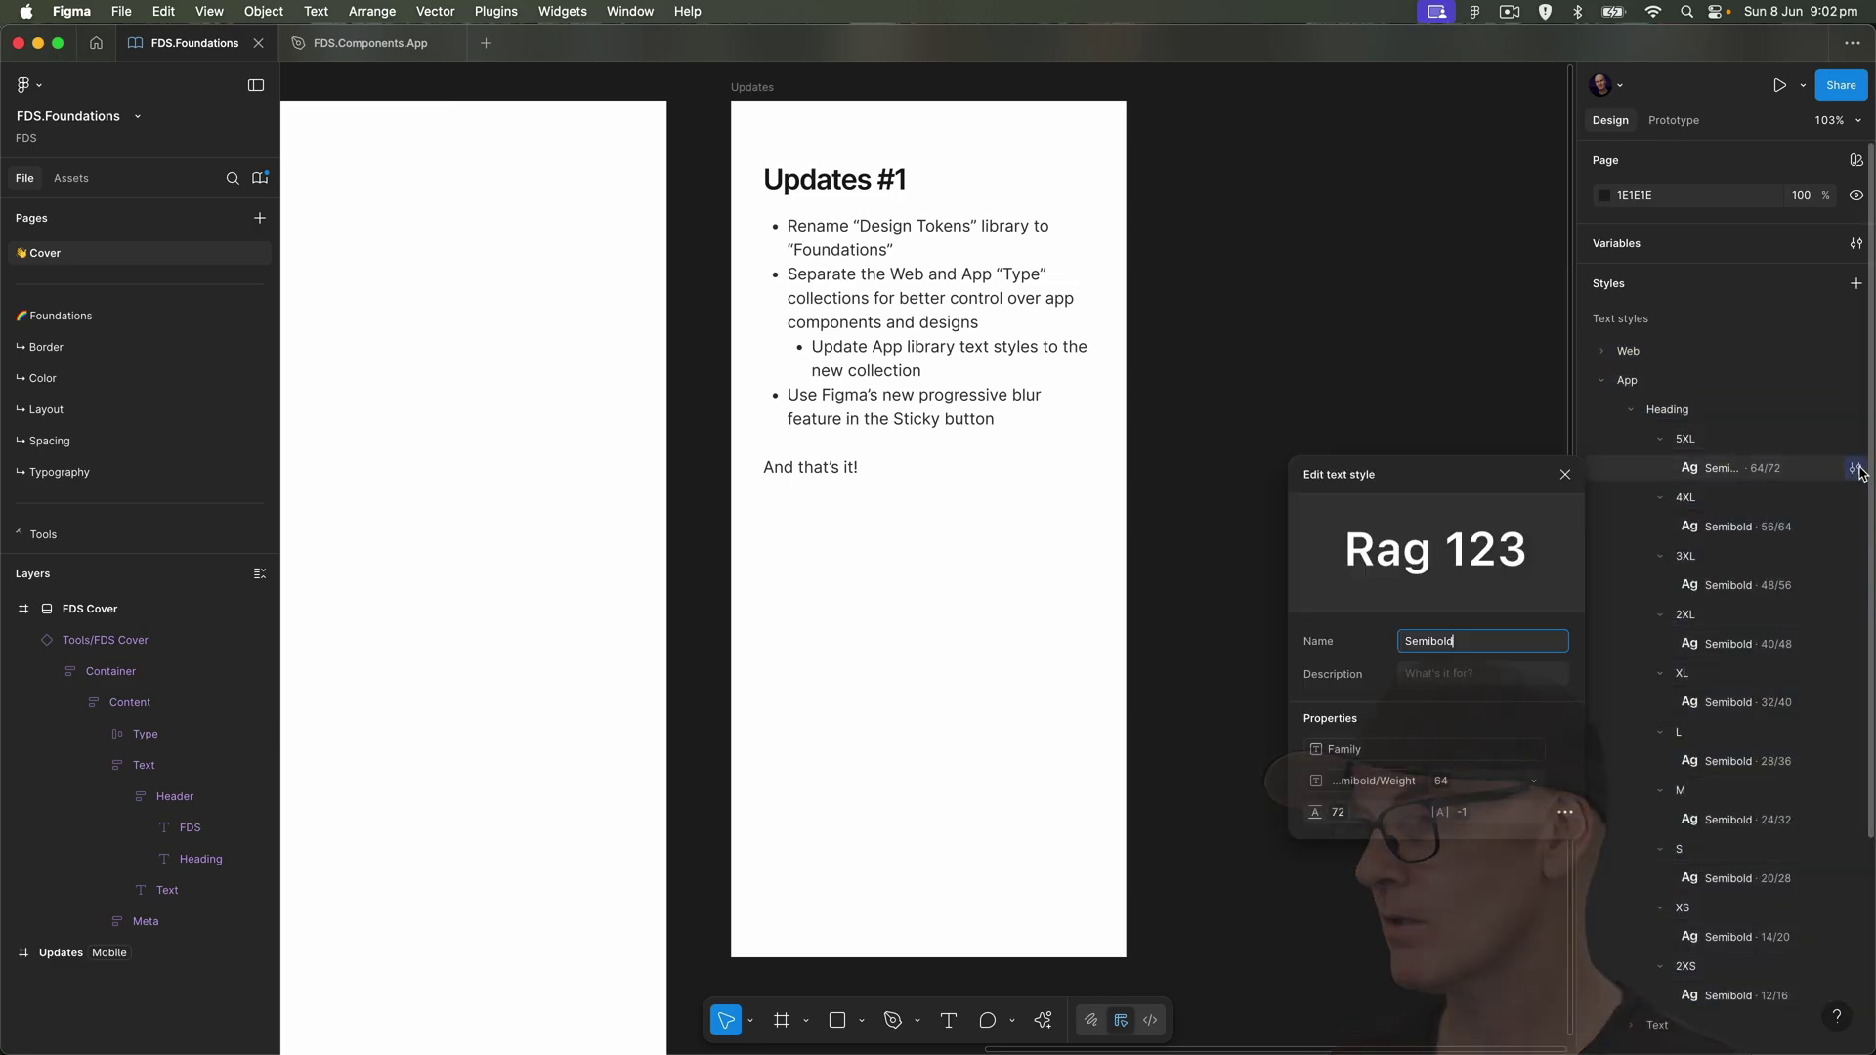
left_click(1348, 751)
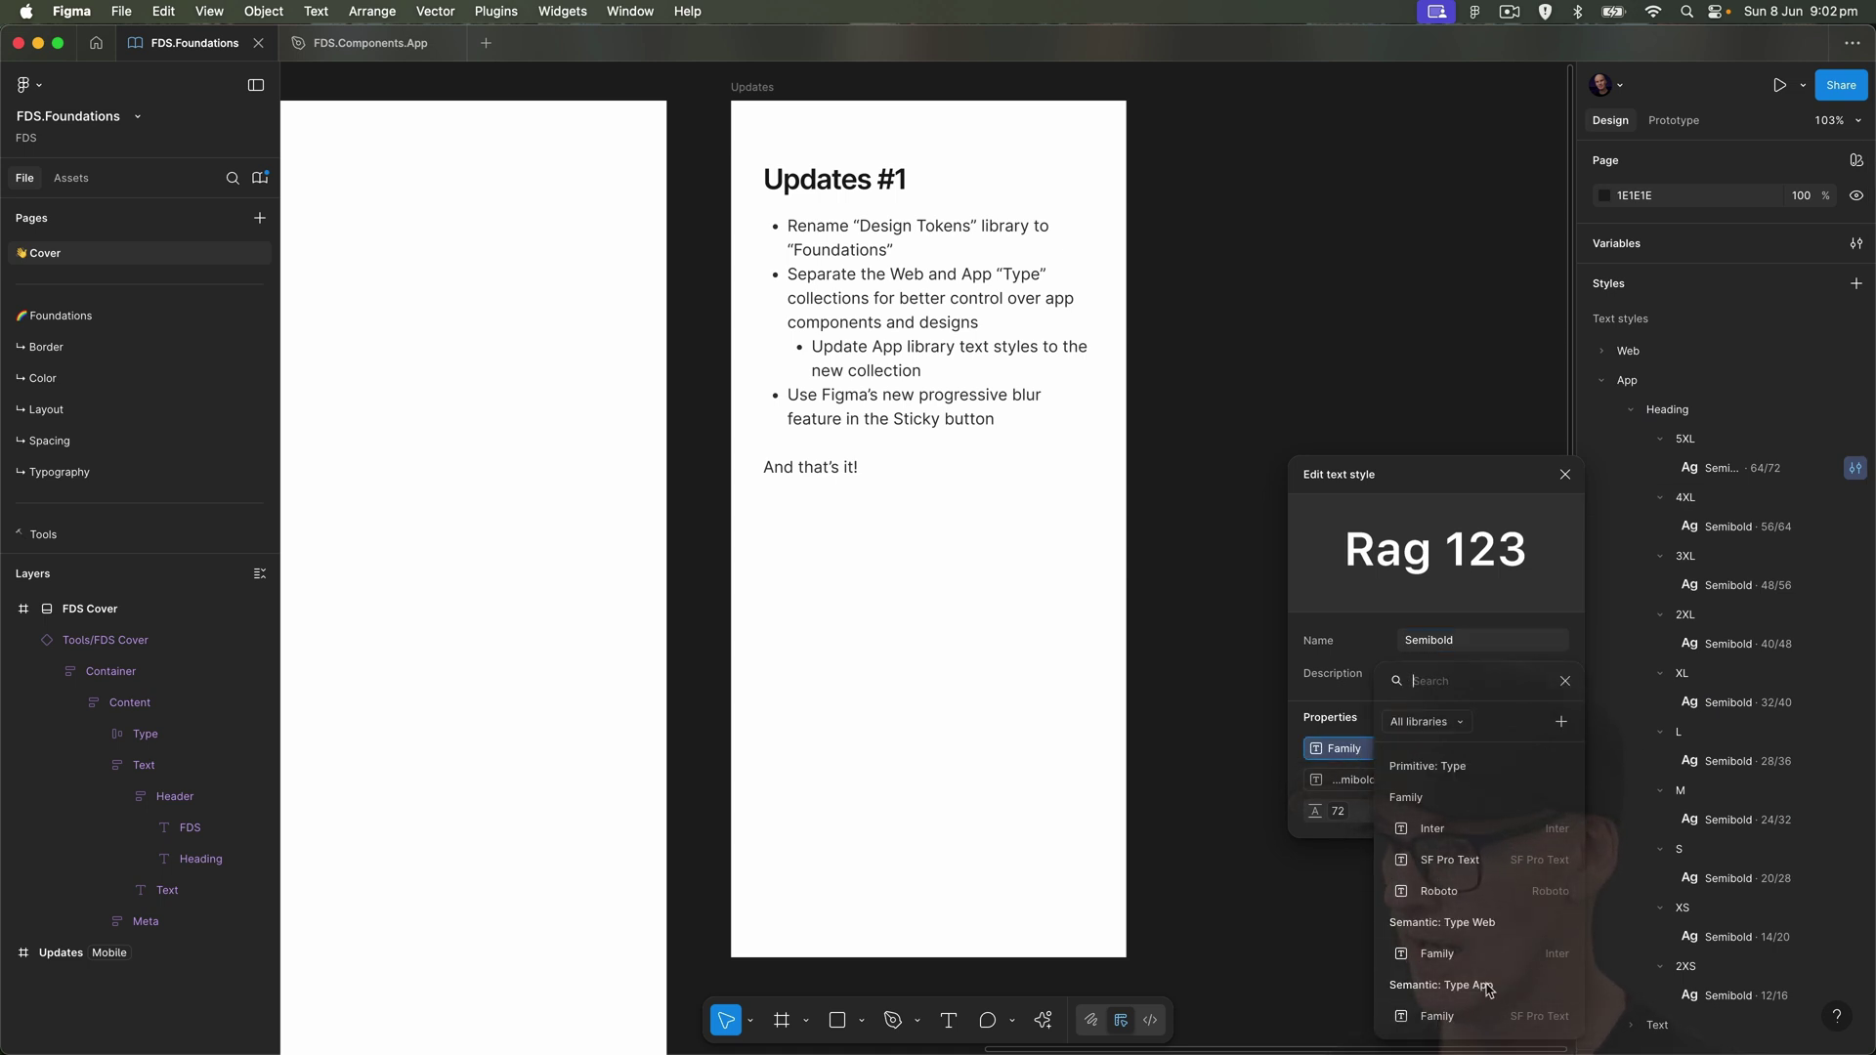
left_click(1455, 1018)
- Inspect the weight, size, line height and letter spacing bindings of the App 5XL Semibold heading style
left_click(1372, 782)
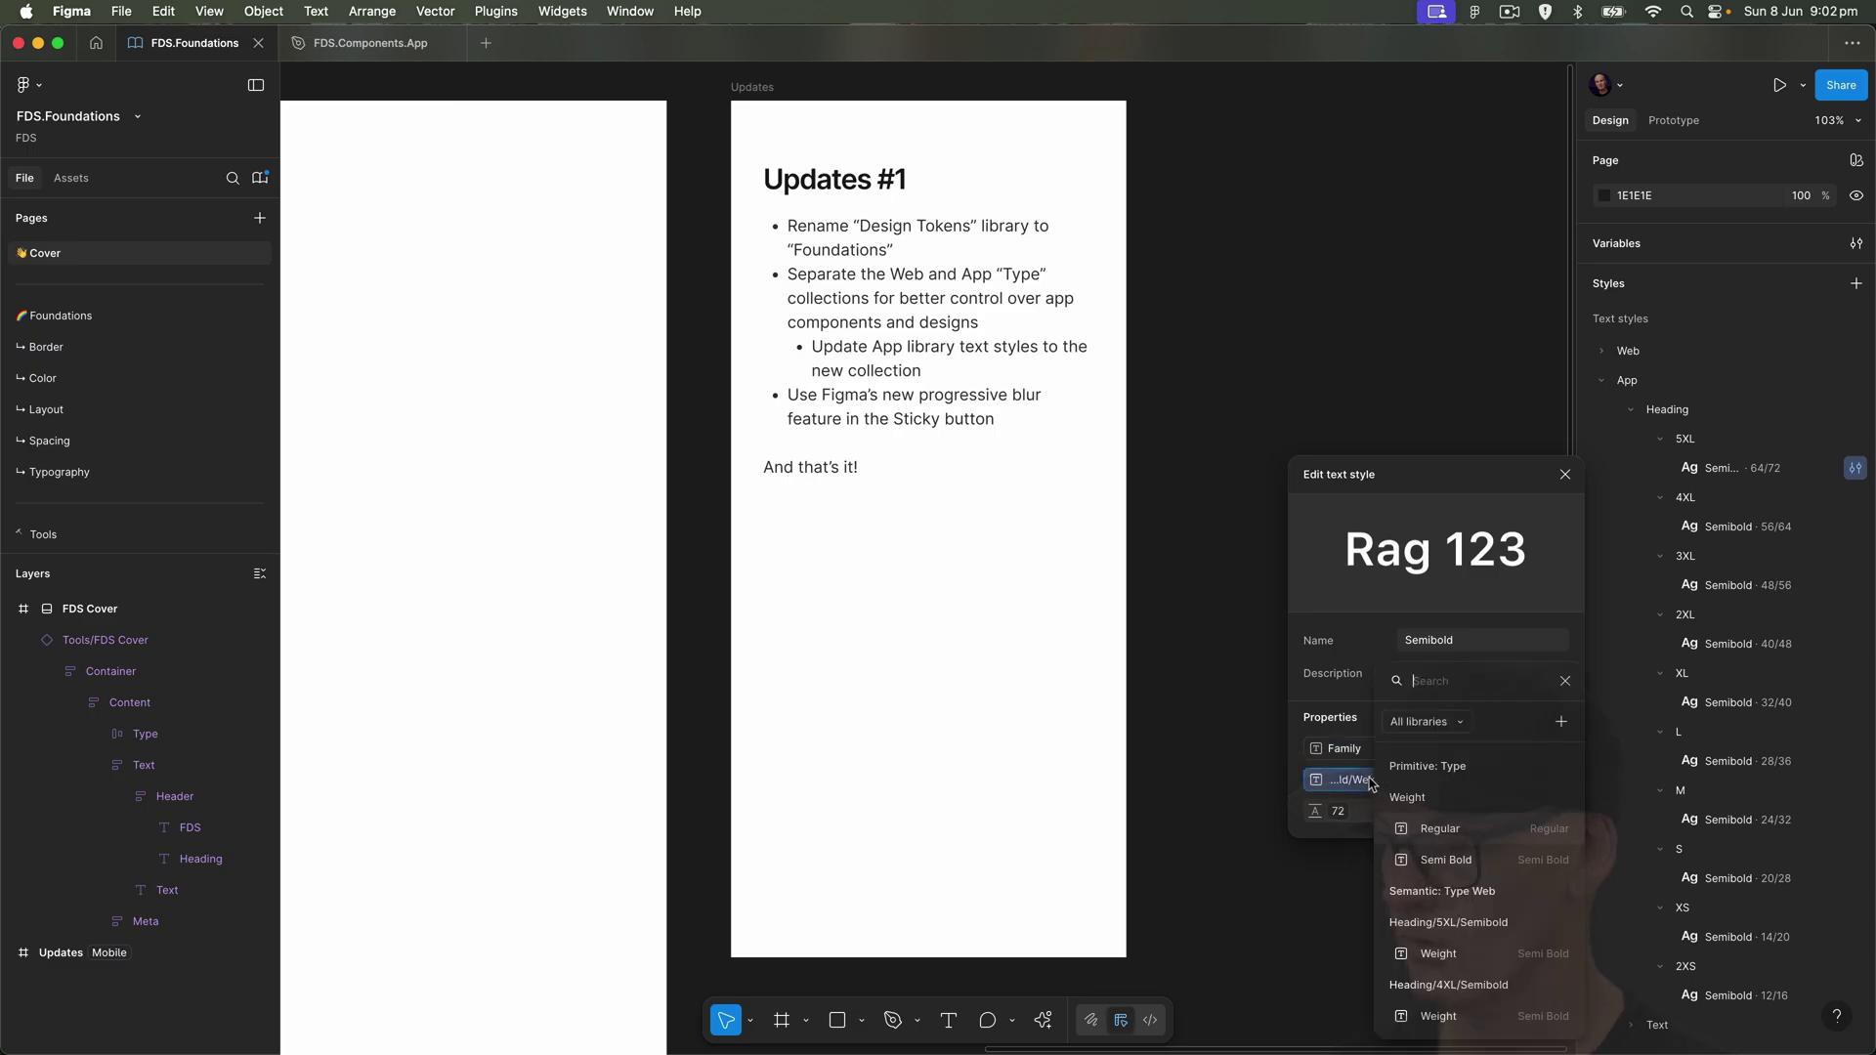
left_click(1360, 782)
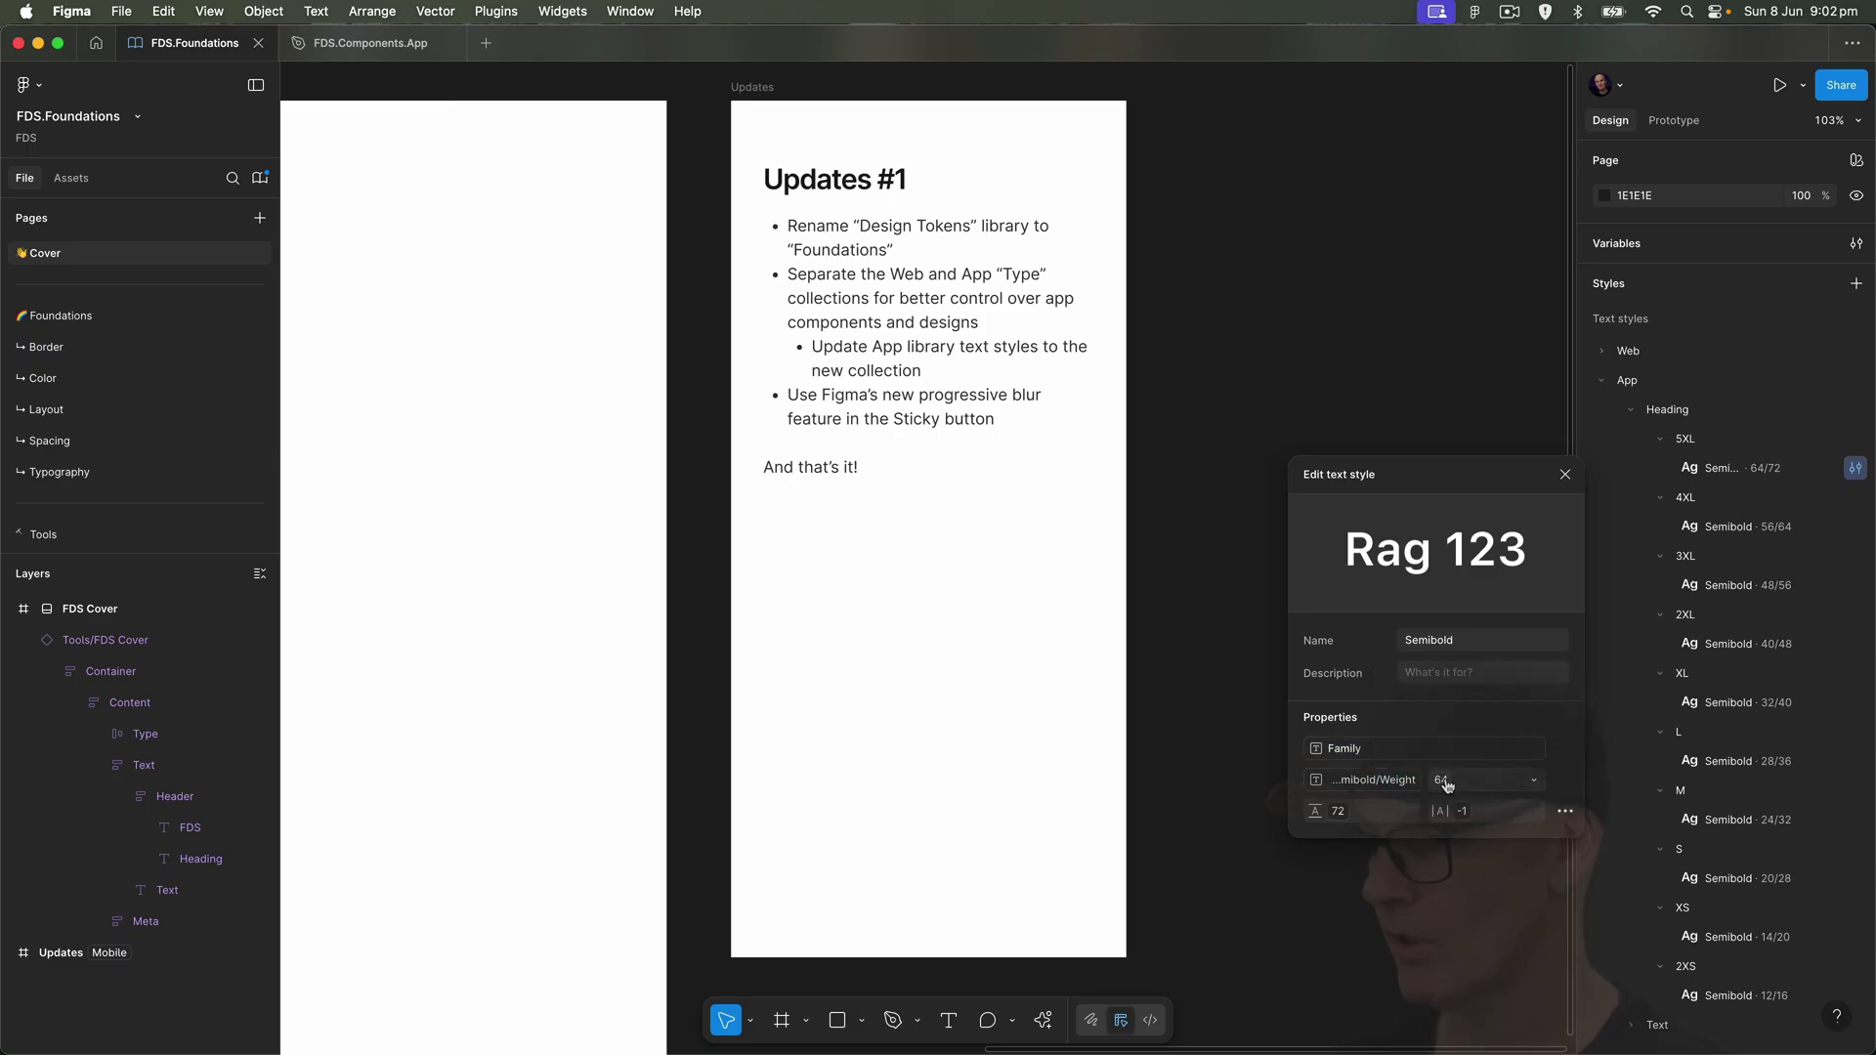
left_click(1444, 782)
left_click(1340, 814)
left_click(1342, 814)
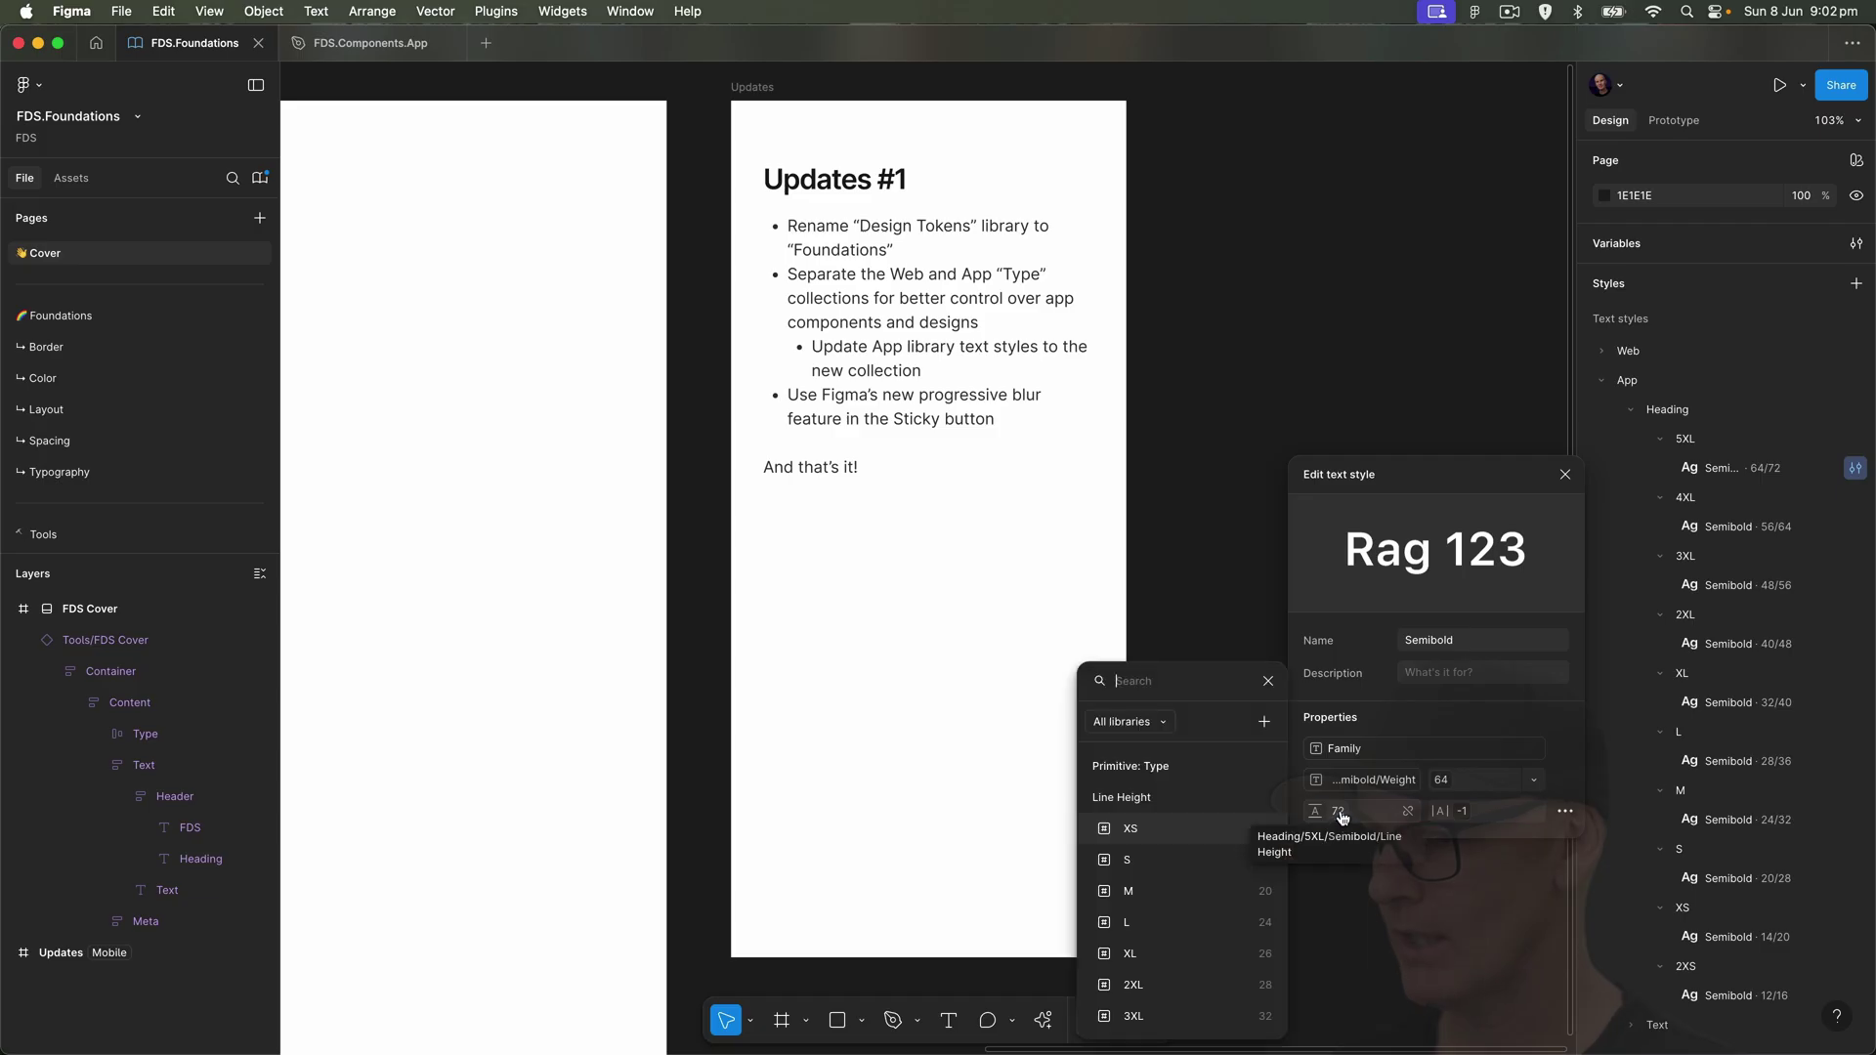
left_click(1342, 815)
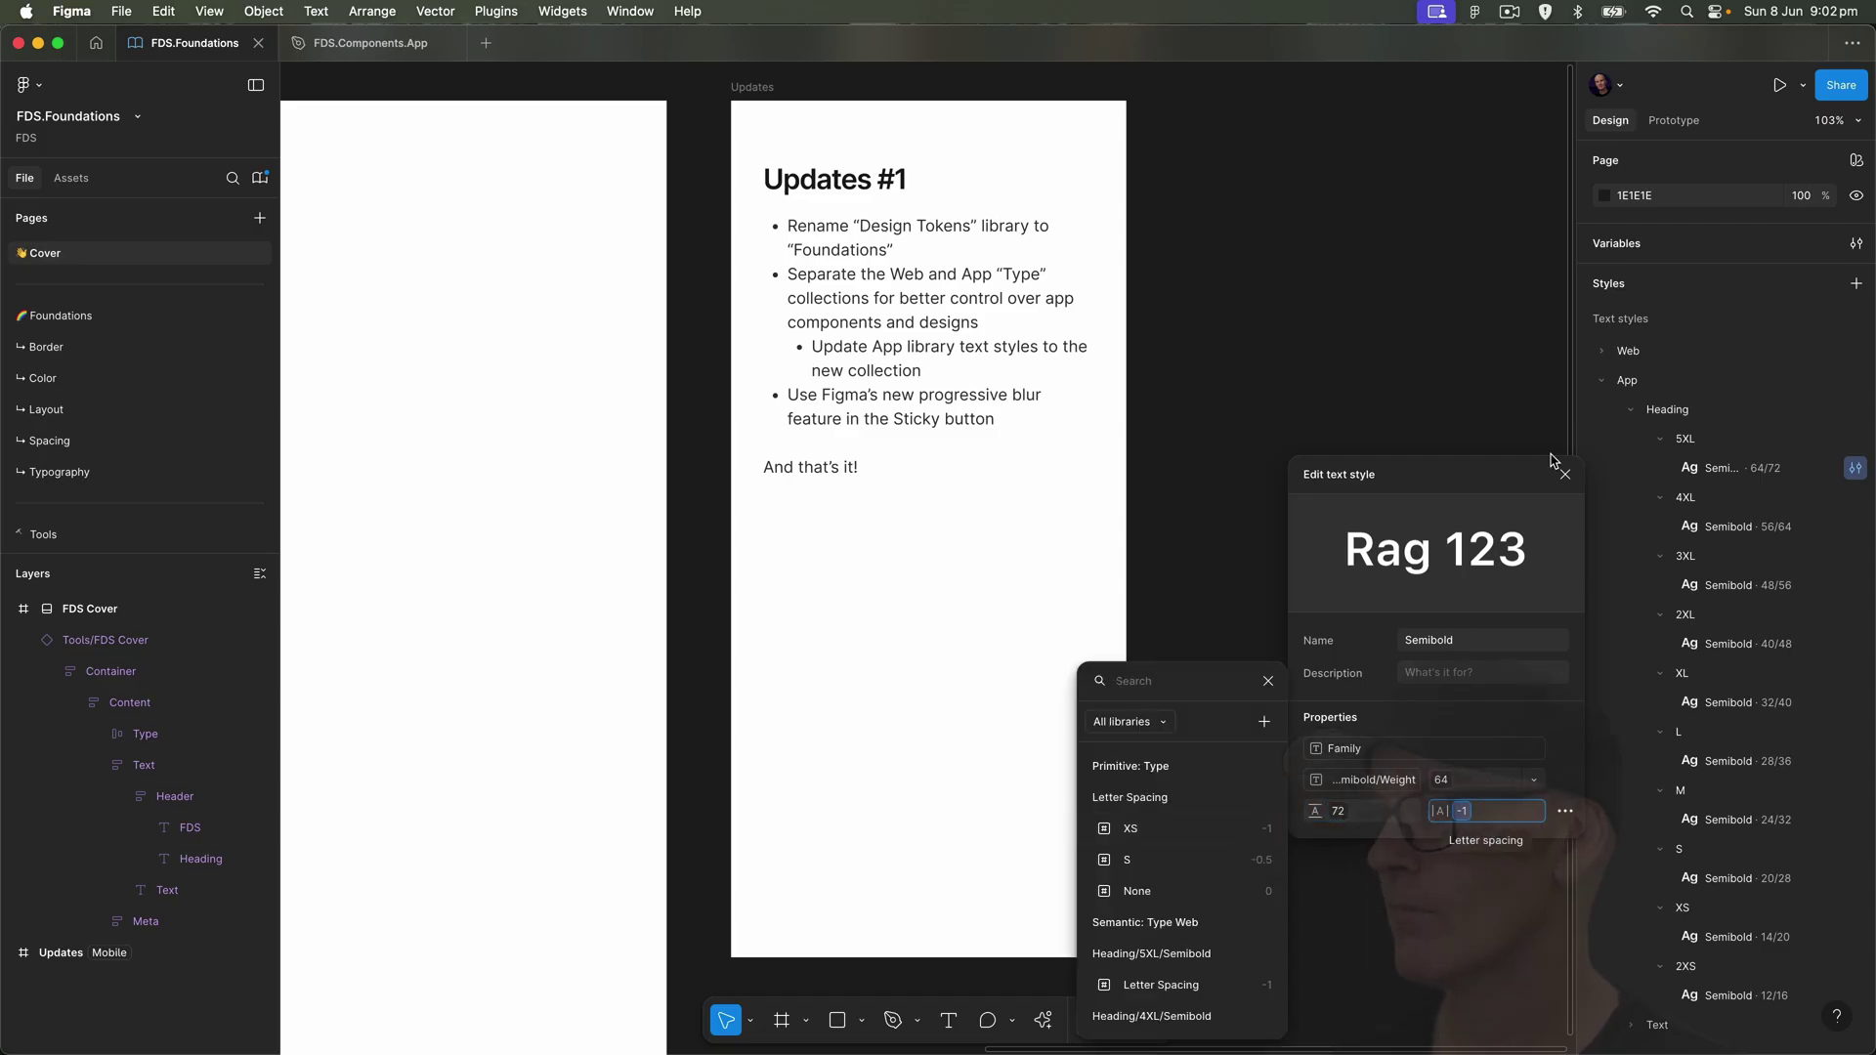
left_click(1563, 474)
- Review the Regular and Semibold styles in the App Text group, from XL to XS
scroll(1720, 484, "down", 5)
left_click(1647, 674)
scroll(1661, 489, "down", 5)
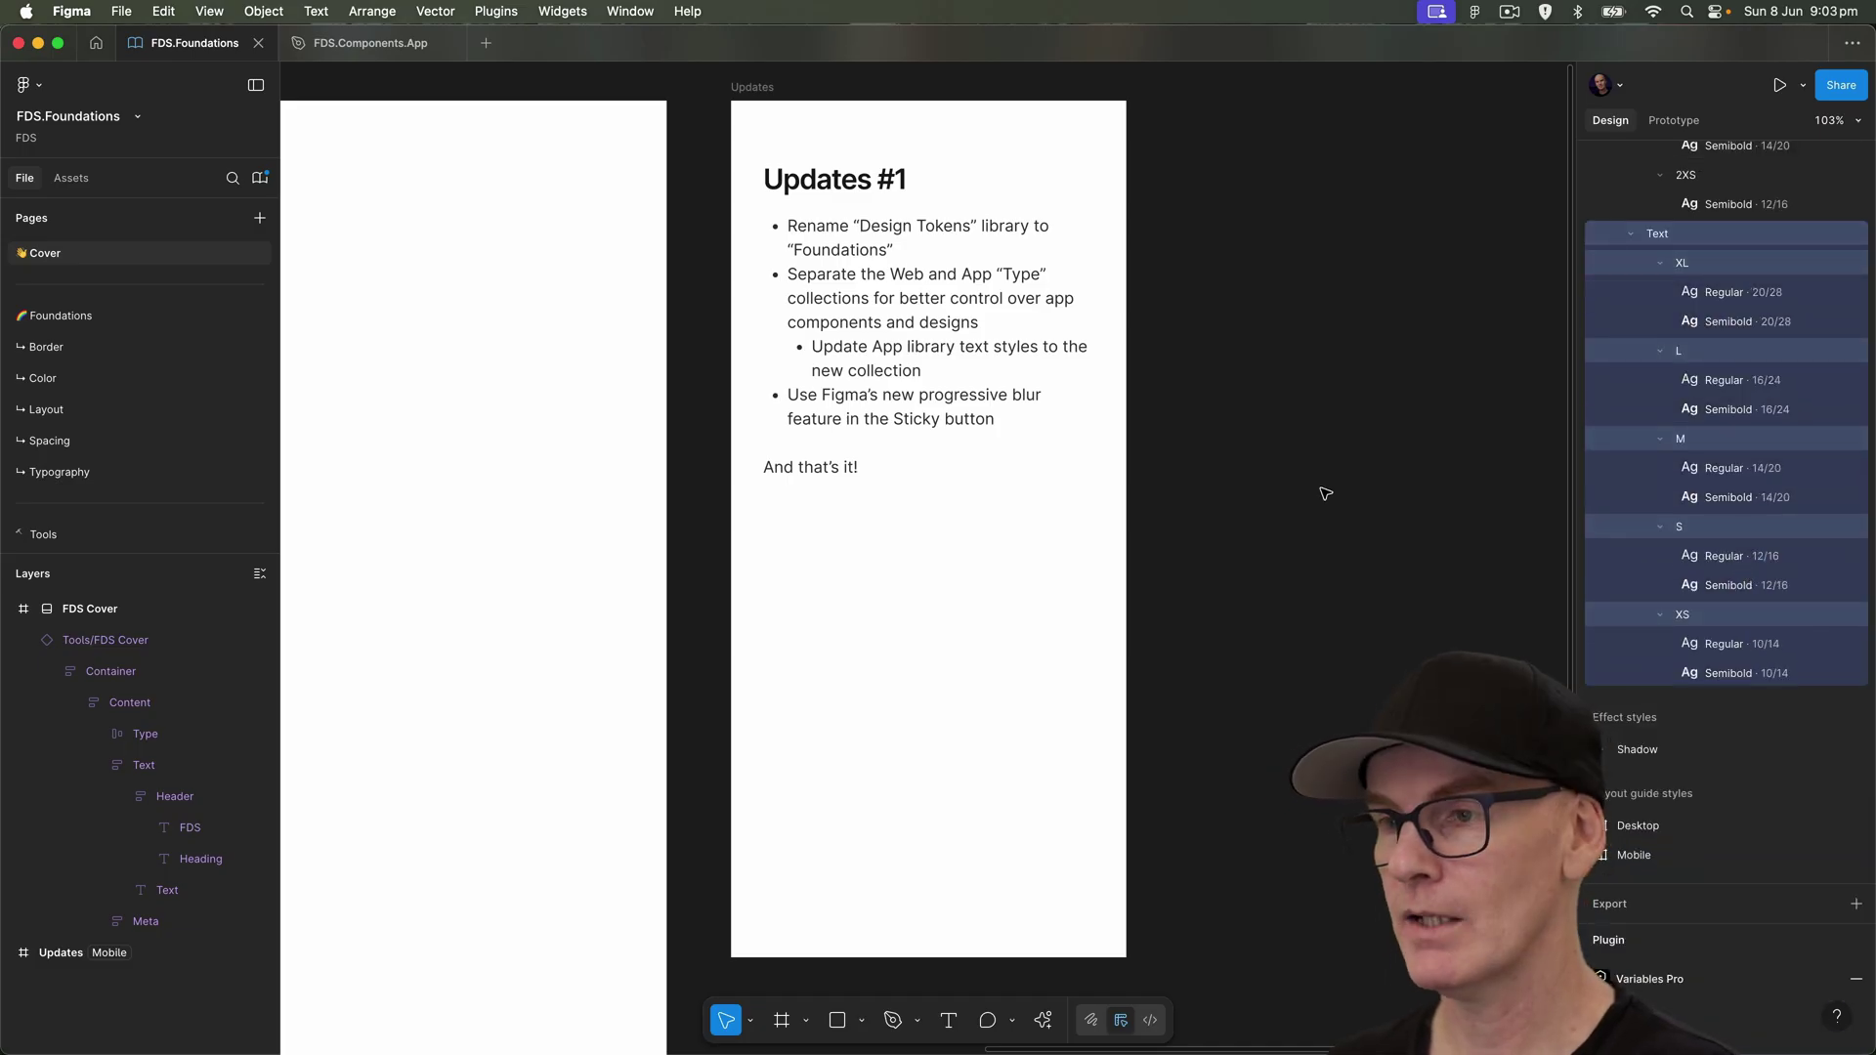
left_click(1317, 446)
- On the Typography page, check the Semantic: Type Web modes of the Web - Desktop and Web - Mobile frames
left_click(175, 472)
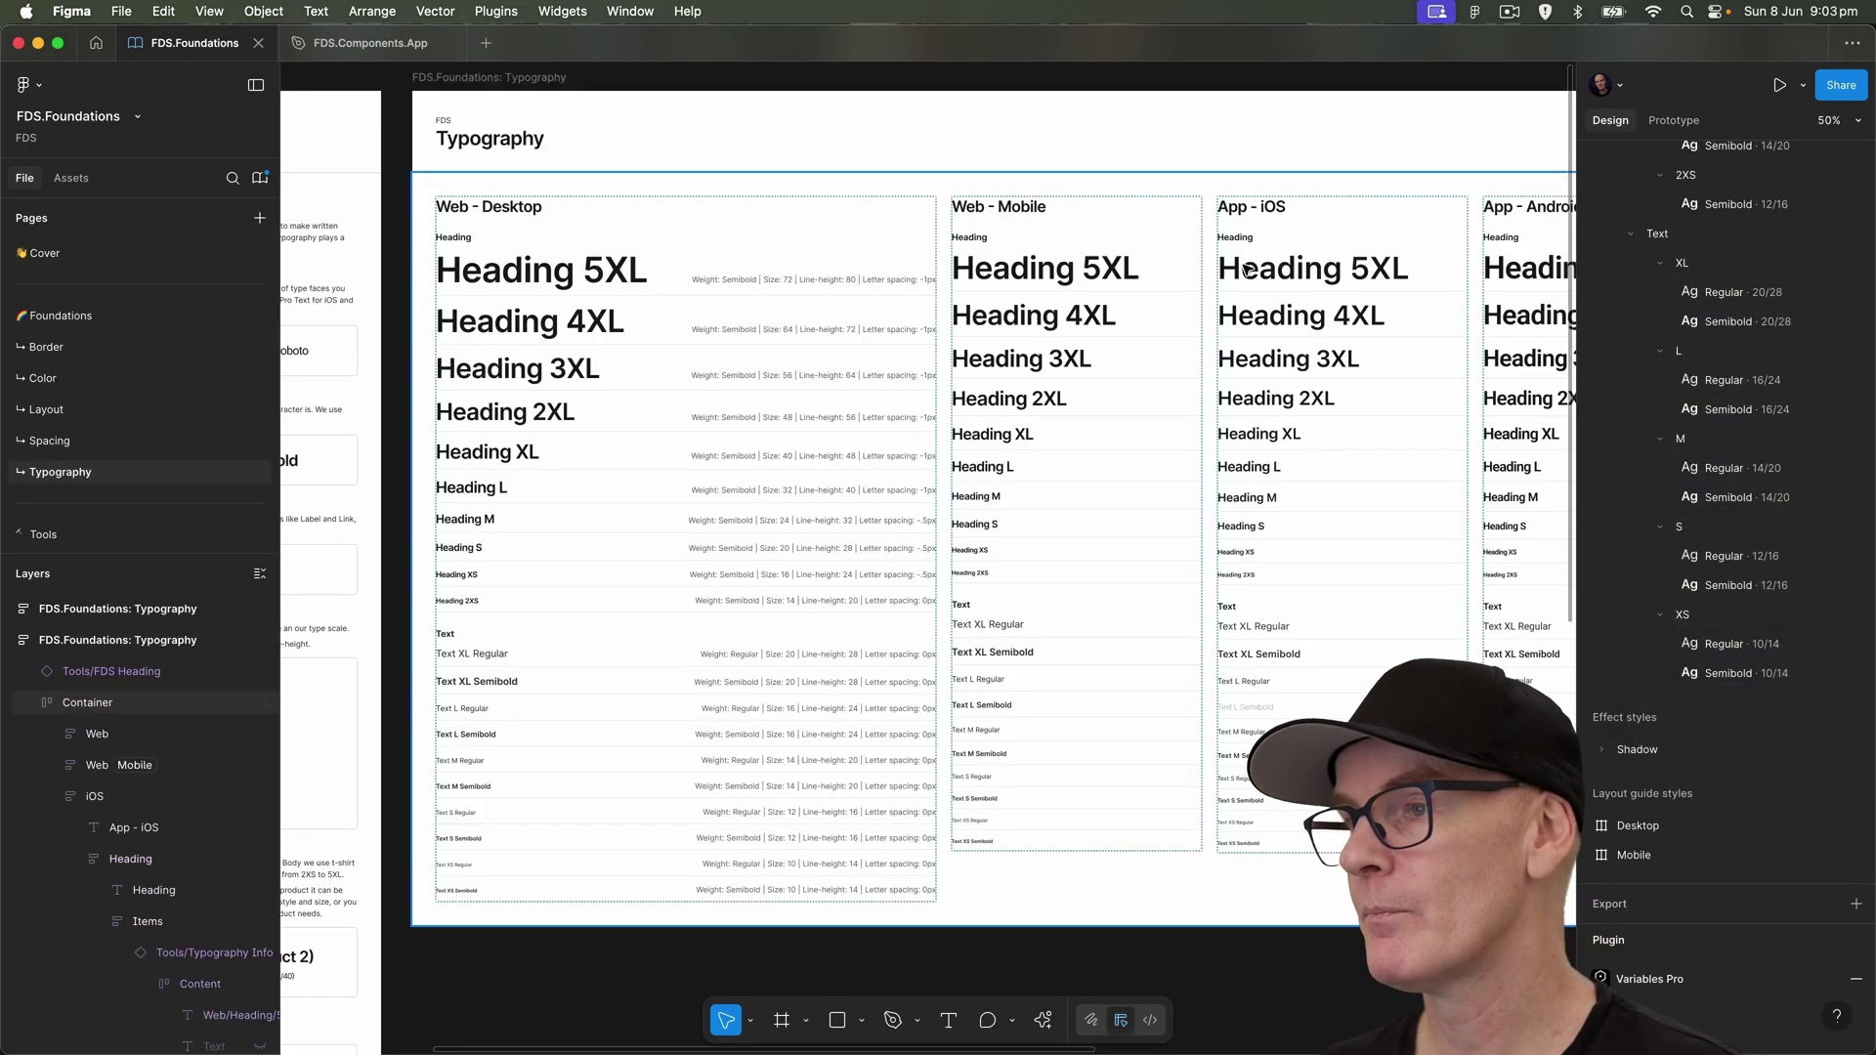
left_click(1312, 267, "super")
left_click(662, 225)
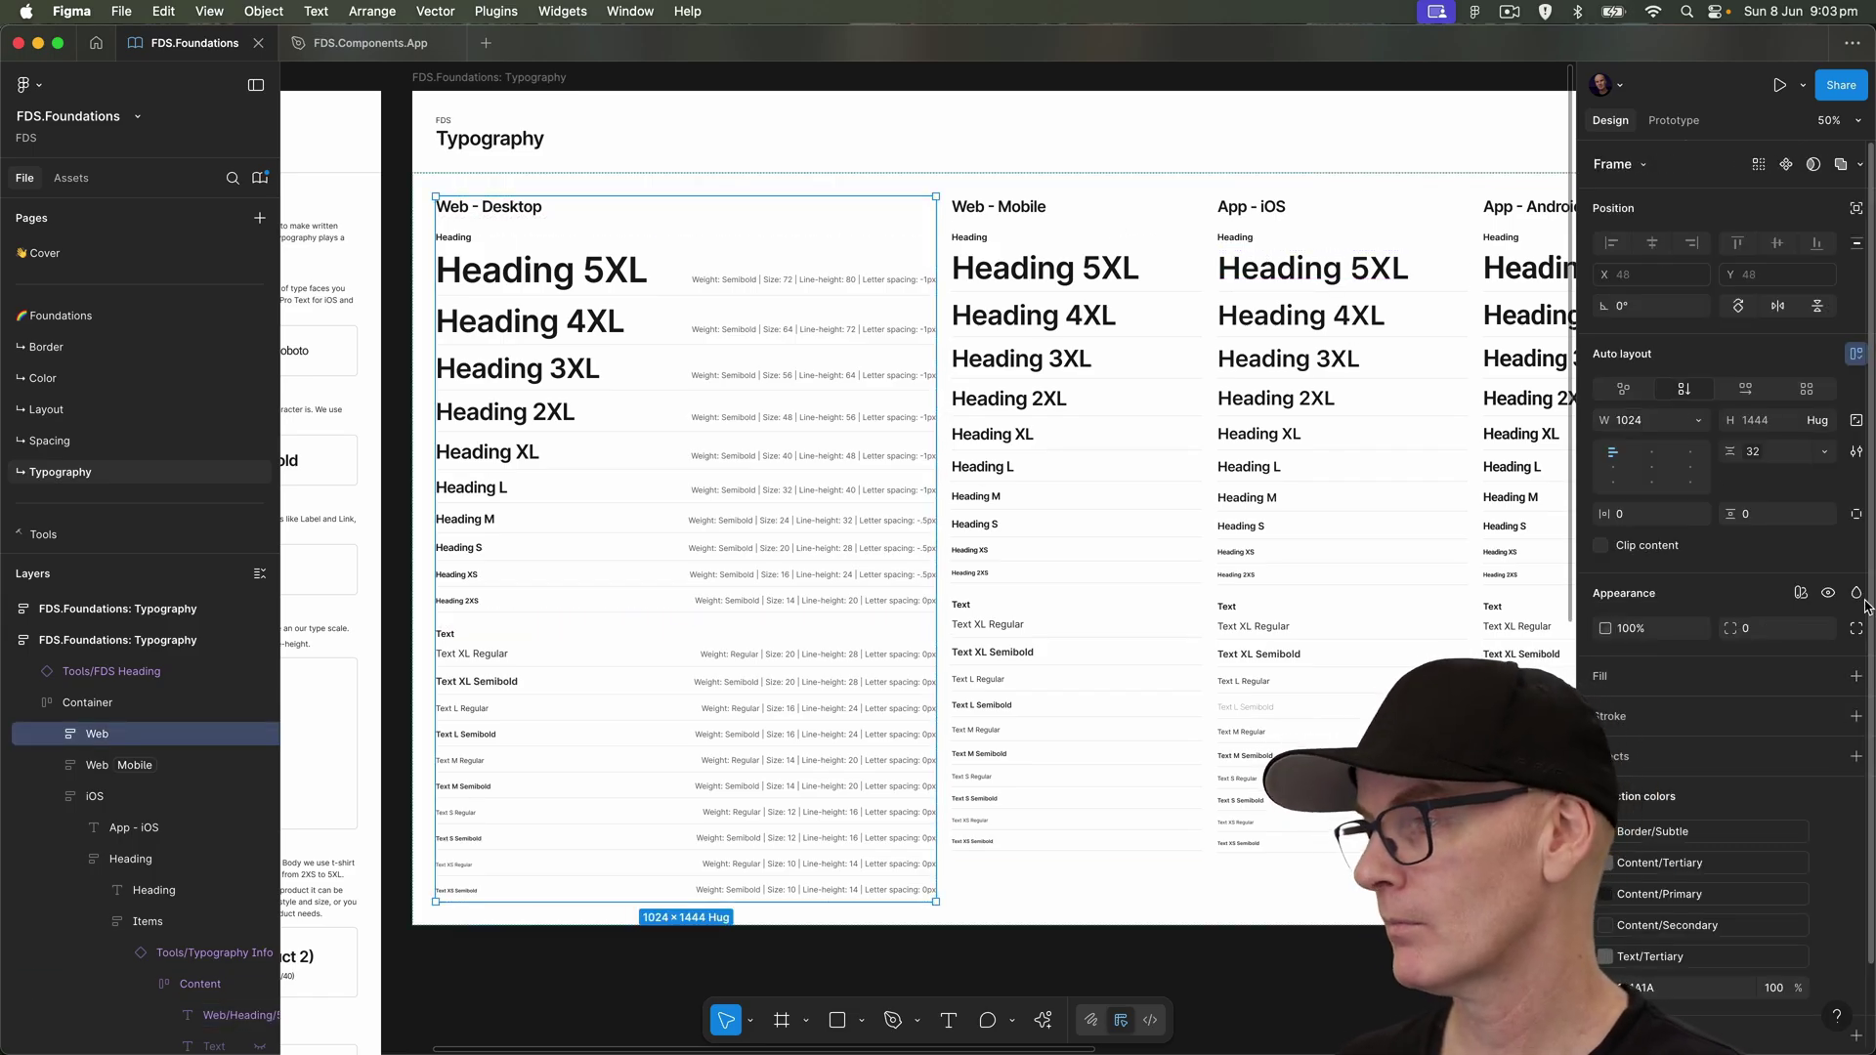
left_click(1800, 593)
mouse_move(1780, 681)
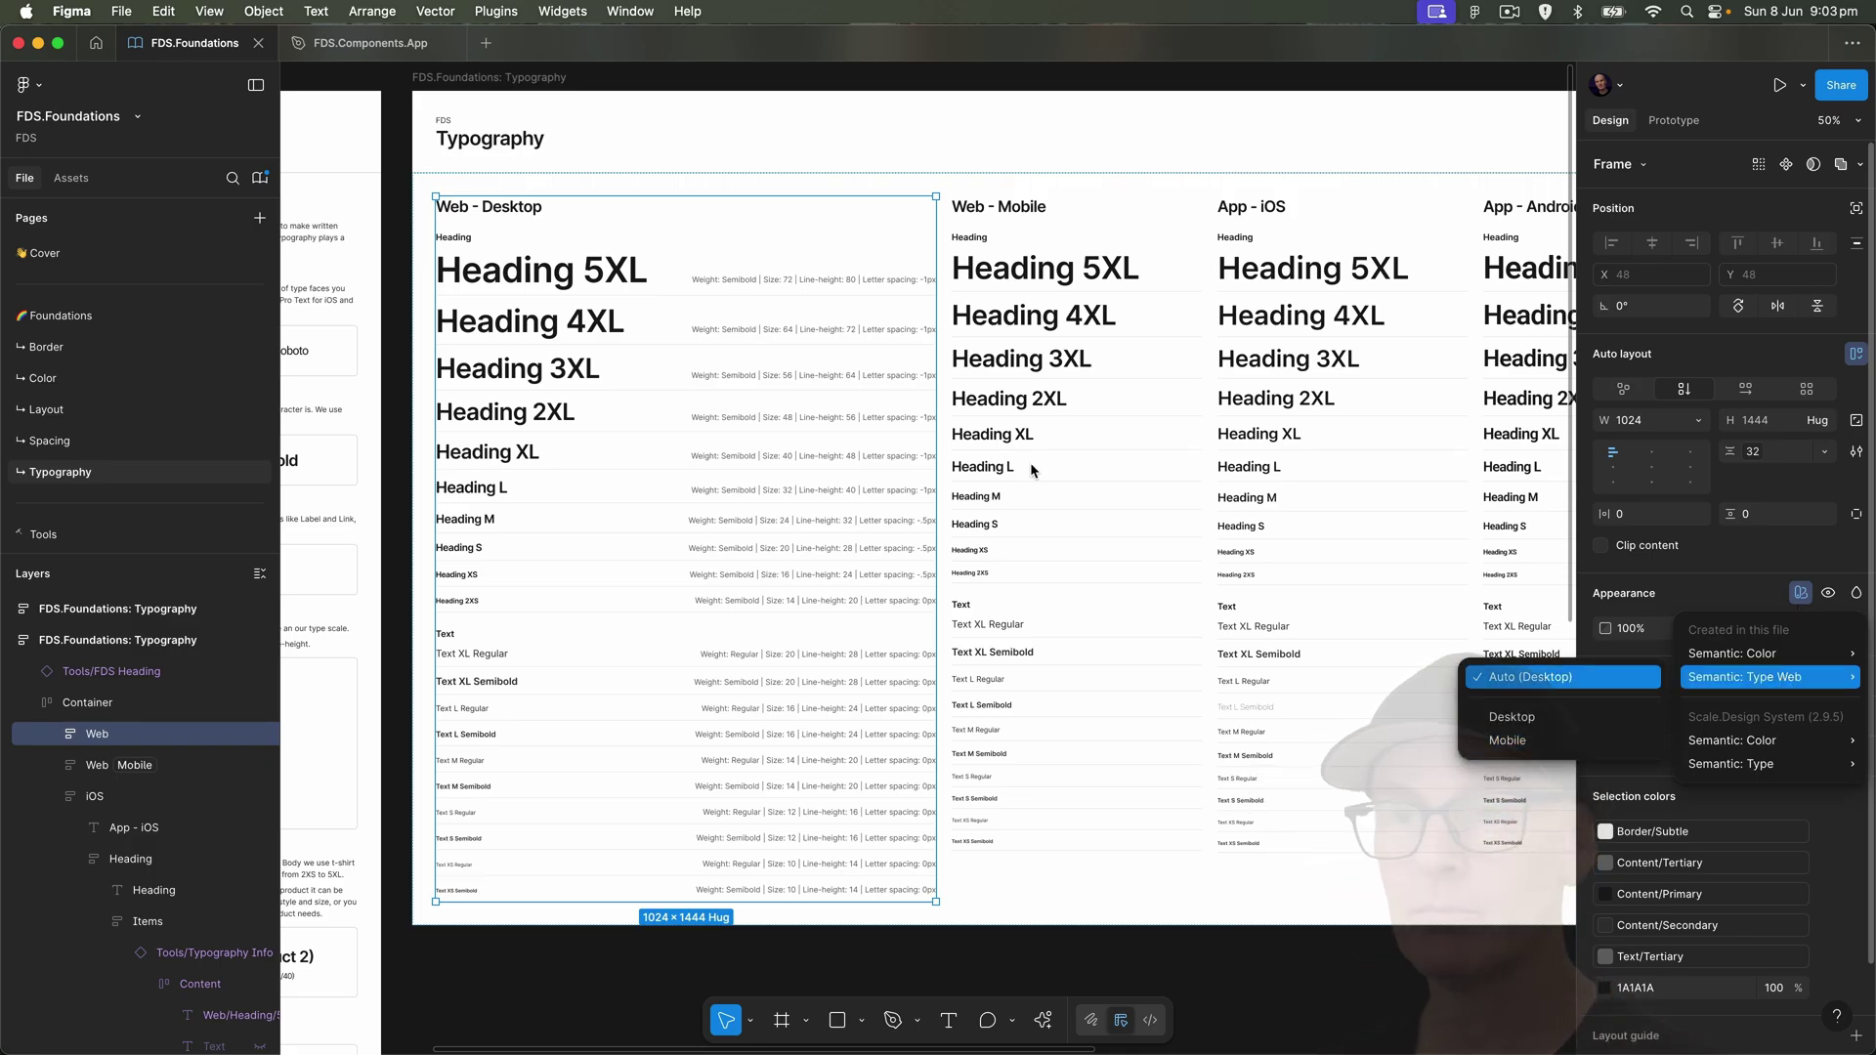
left_click(993, 235)
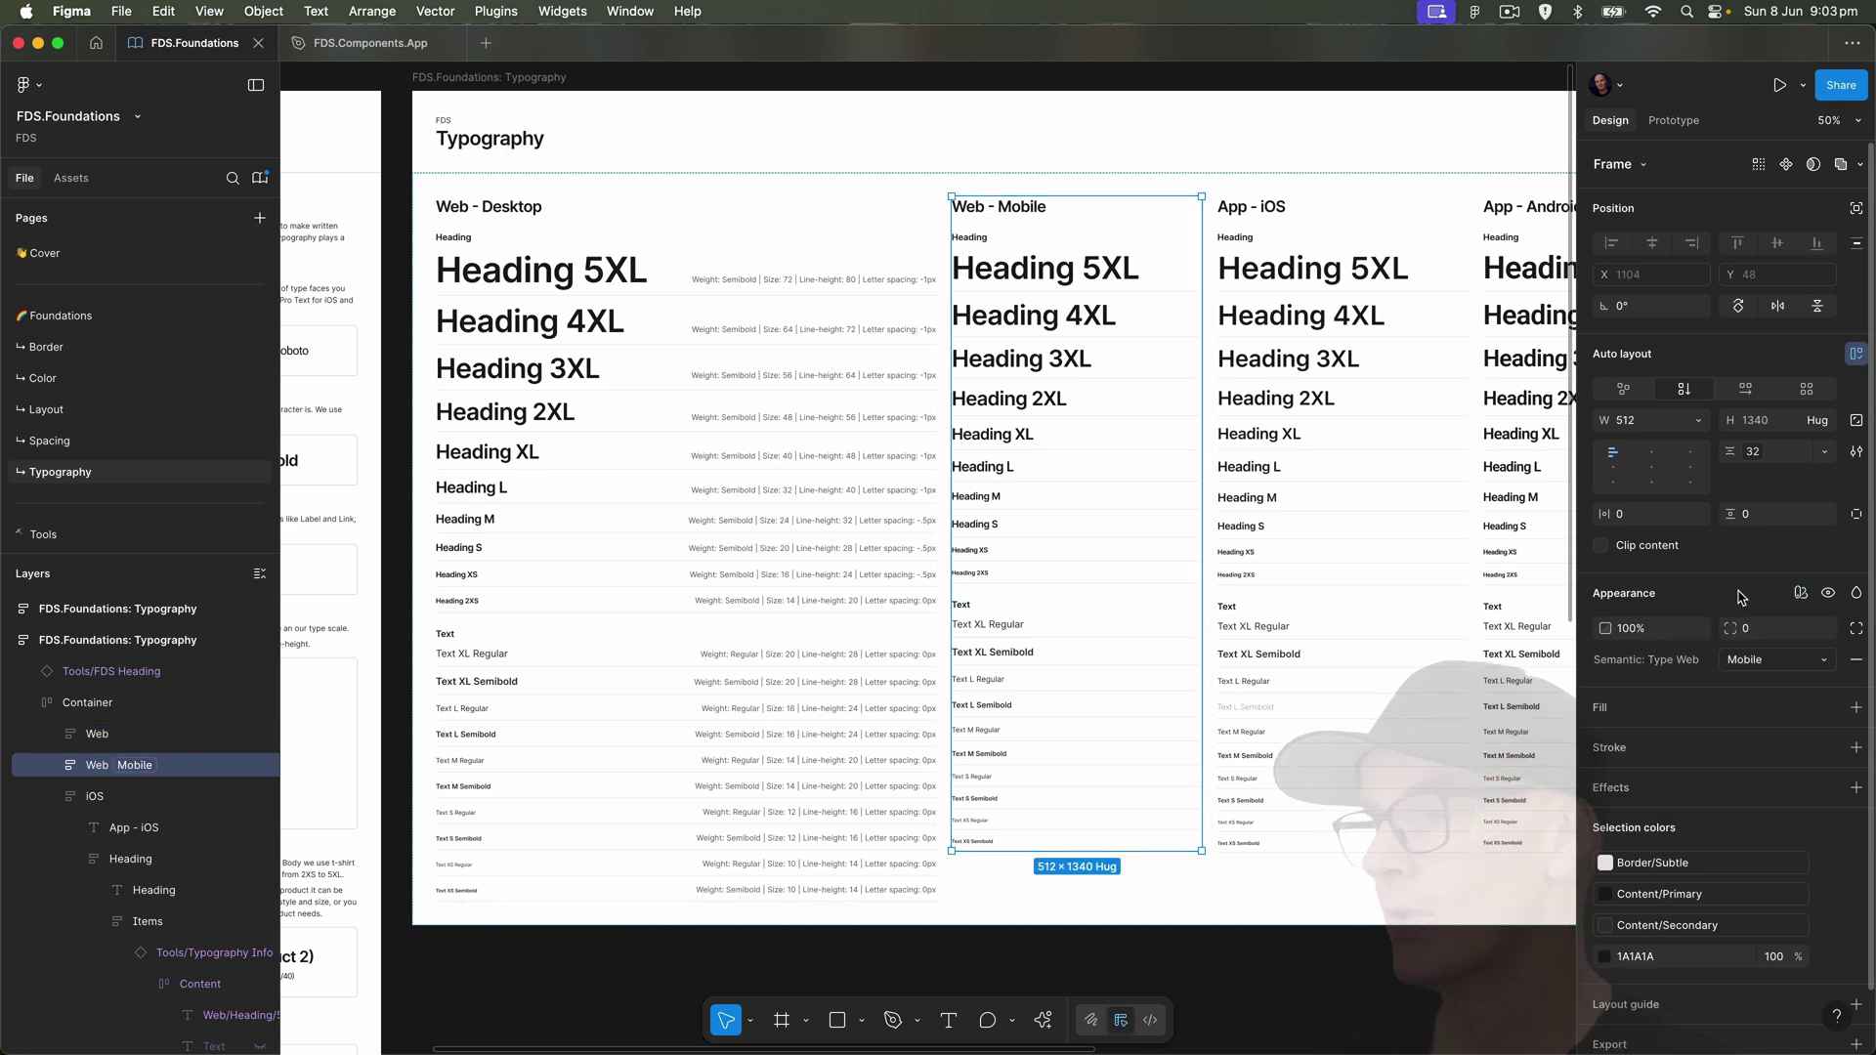
left_click(1771, 664)
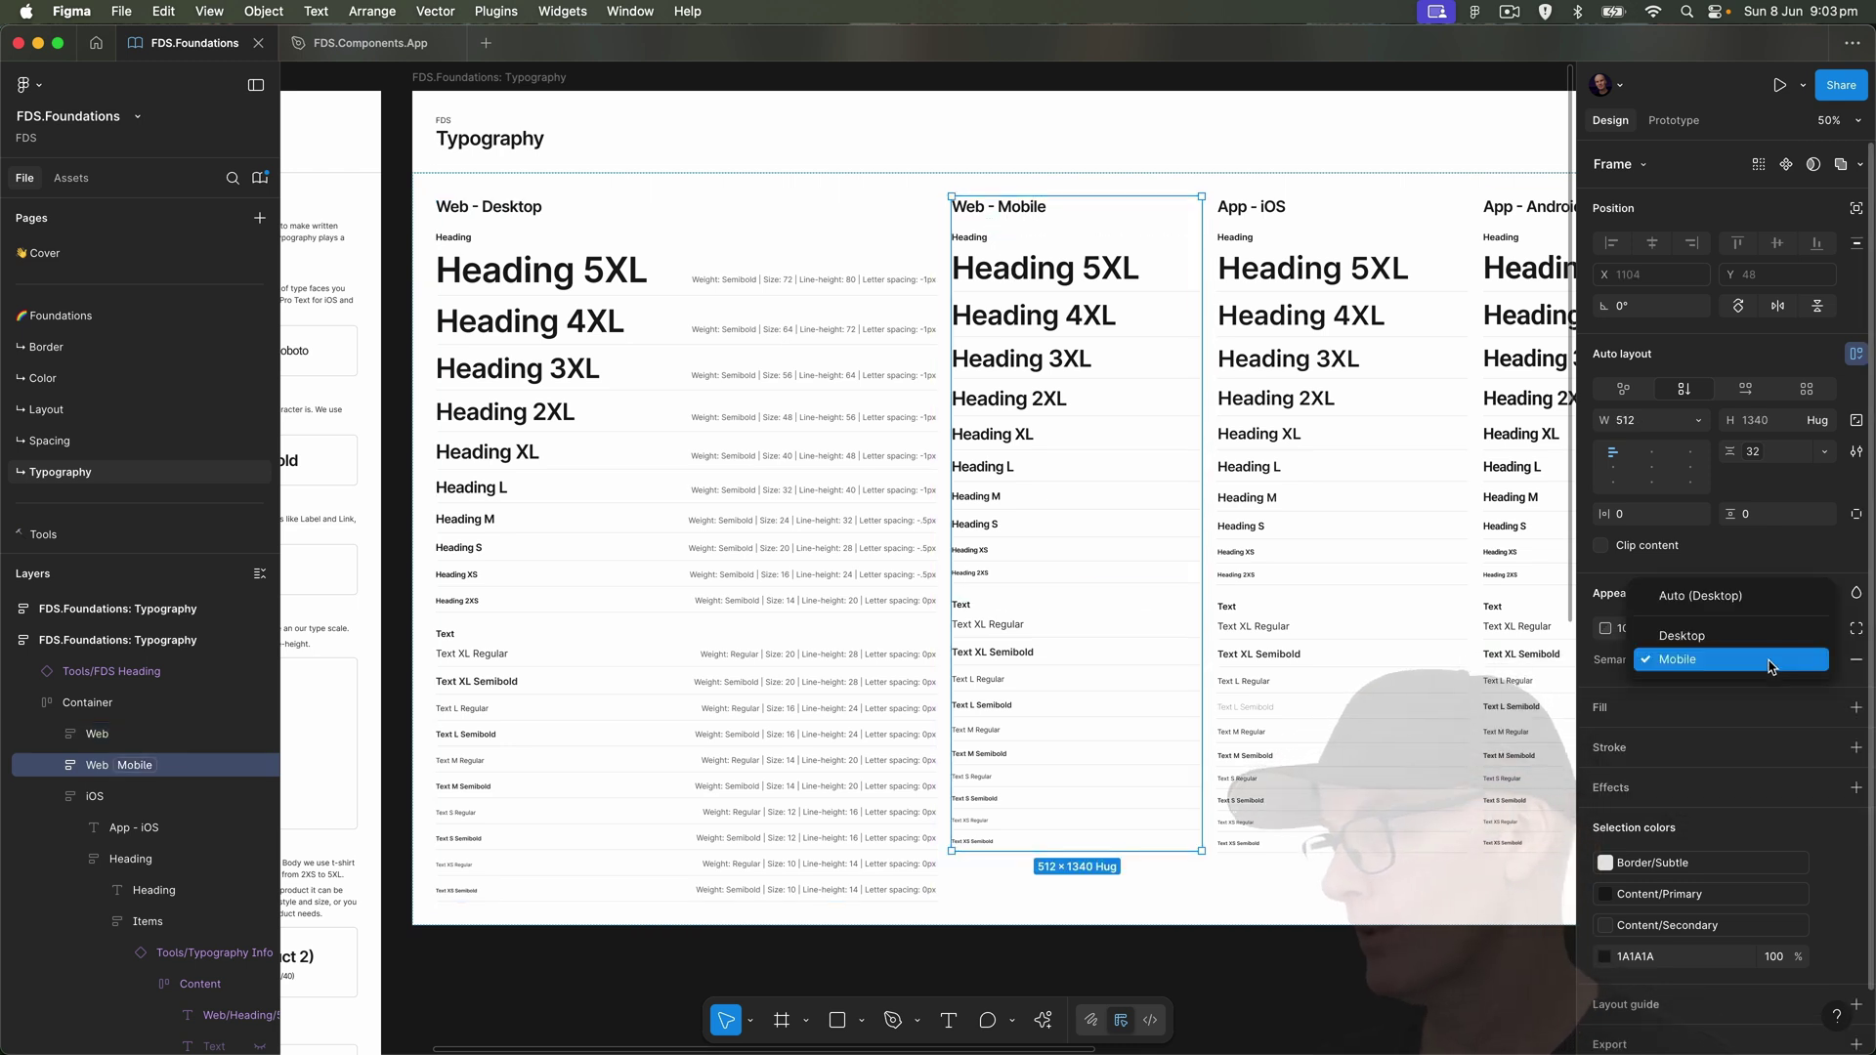
left_click(1693, 664)
- Check the Semantic: Type App modes available to the App - iOS and App - Android frames
left_click(1327, 391)
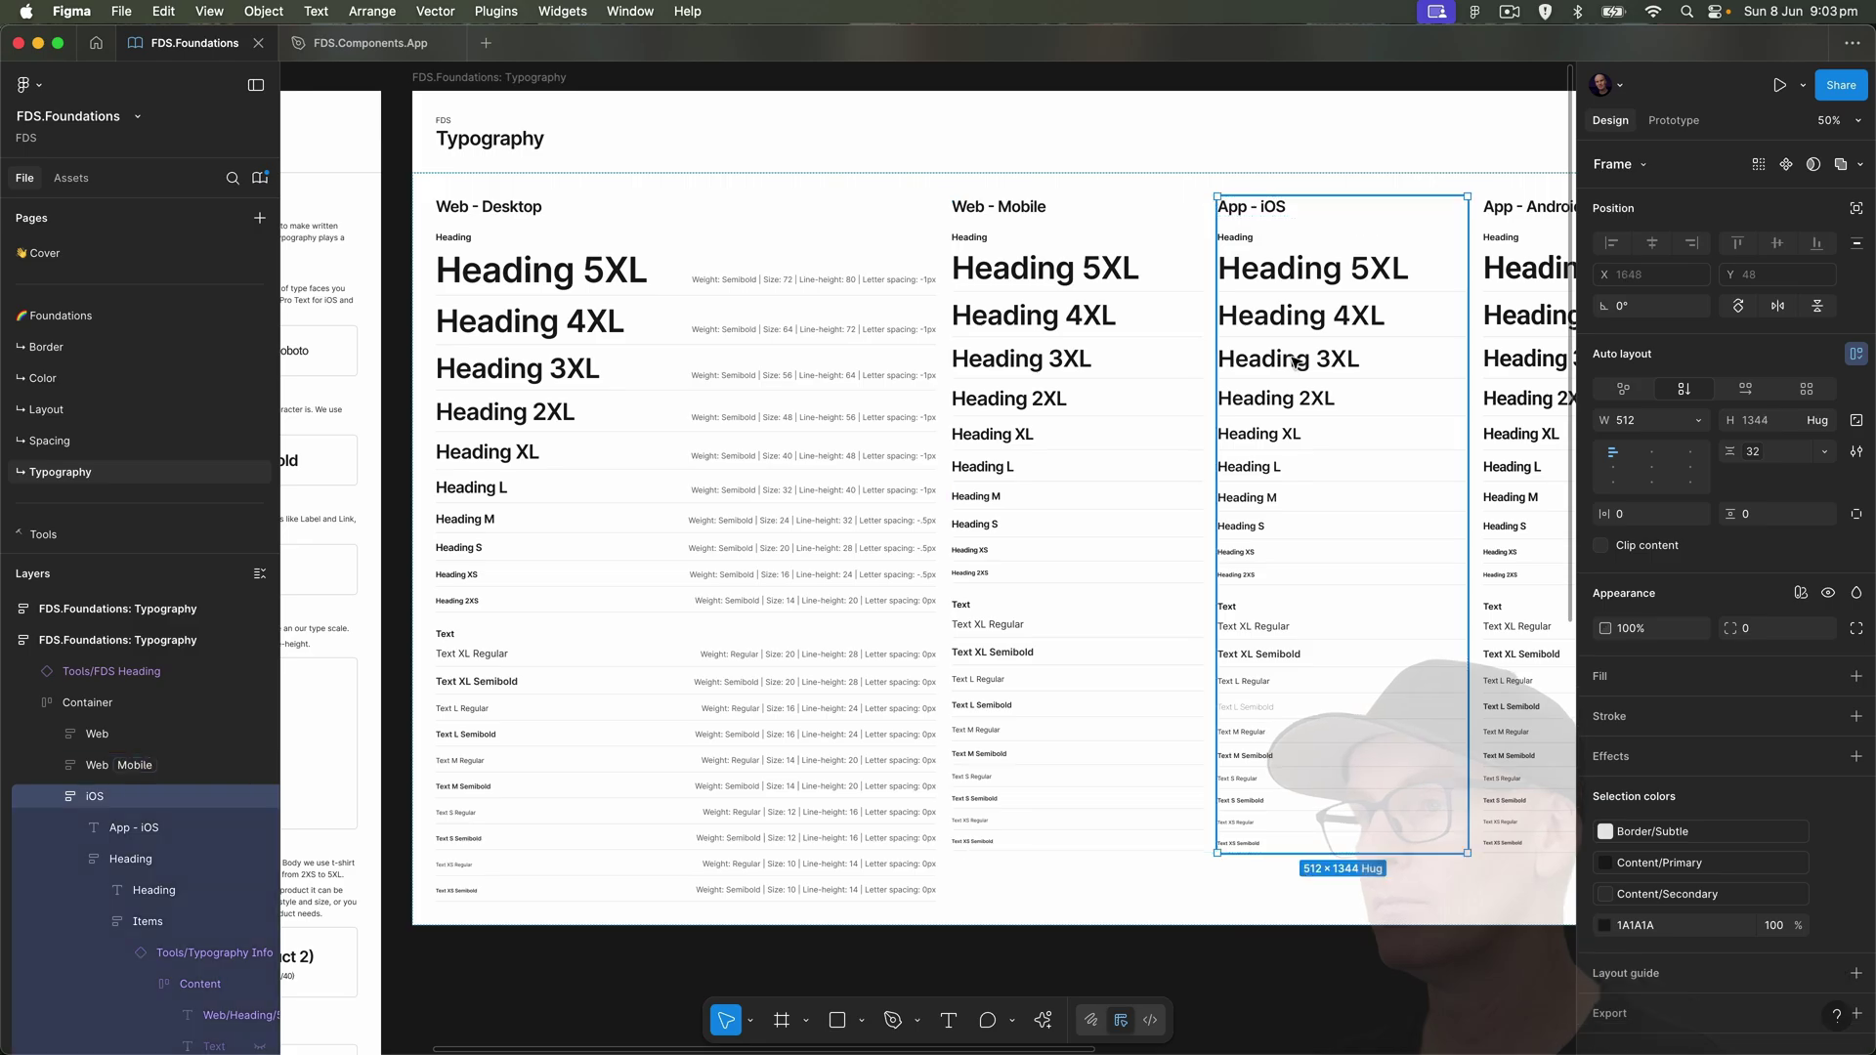
scroll(1309, 386, "right", 5)
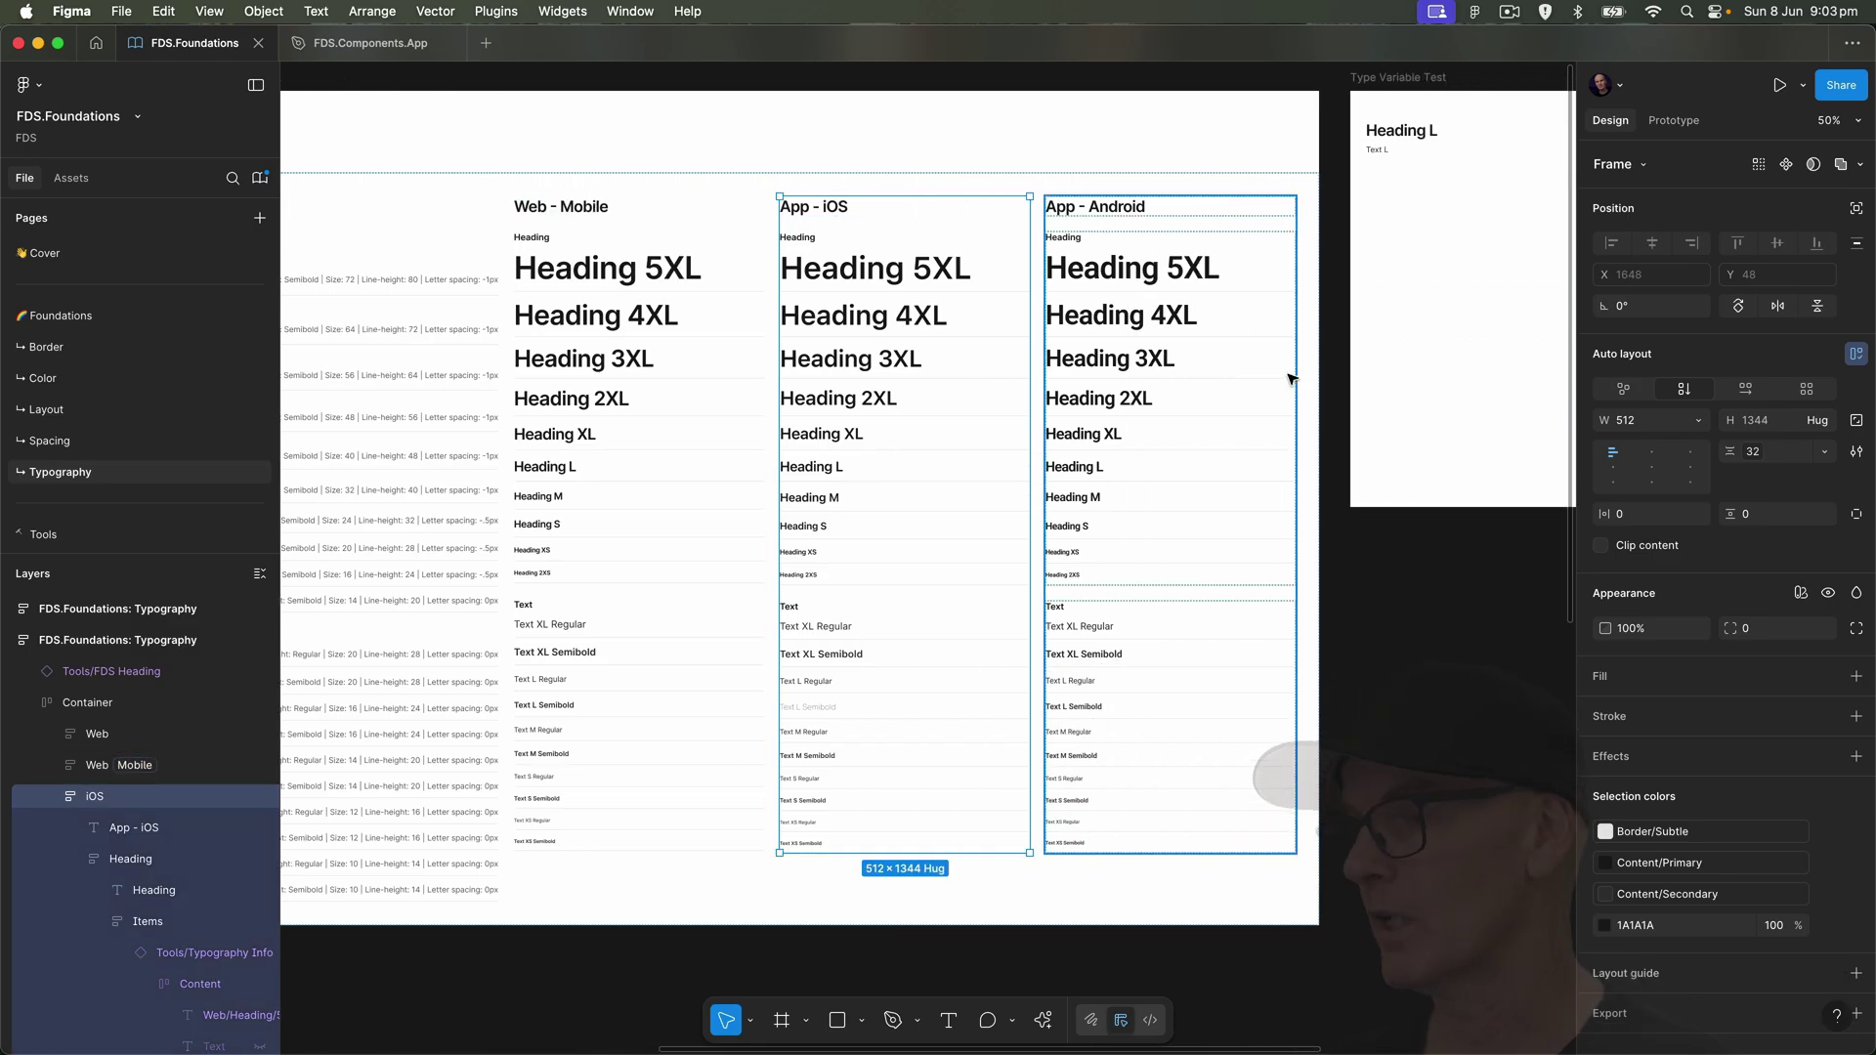
left_click(1801, 593)
mouse_move(1719, 681)
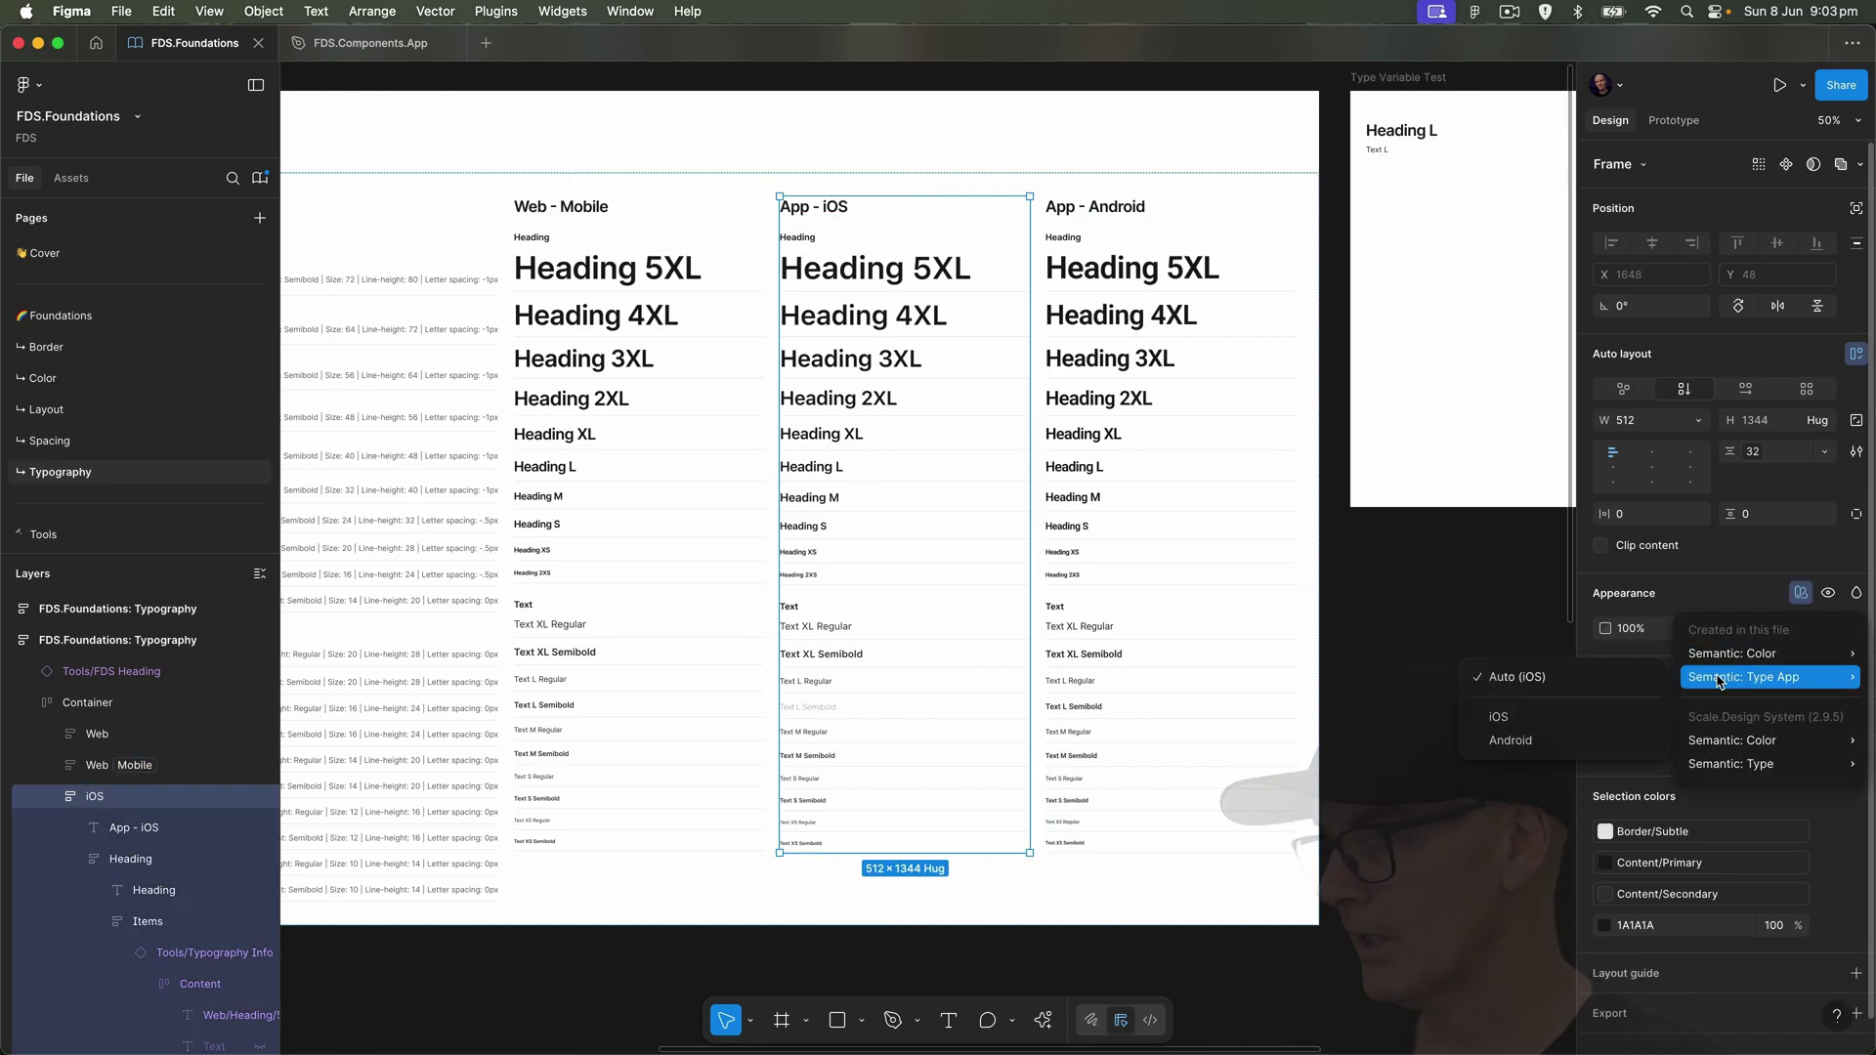
left_click(1111, 298)
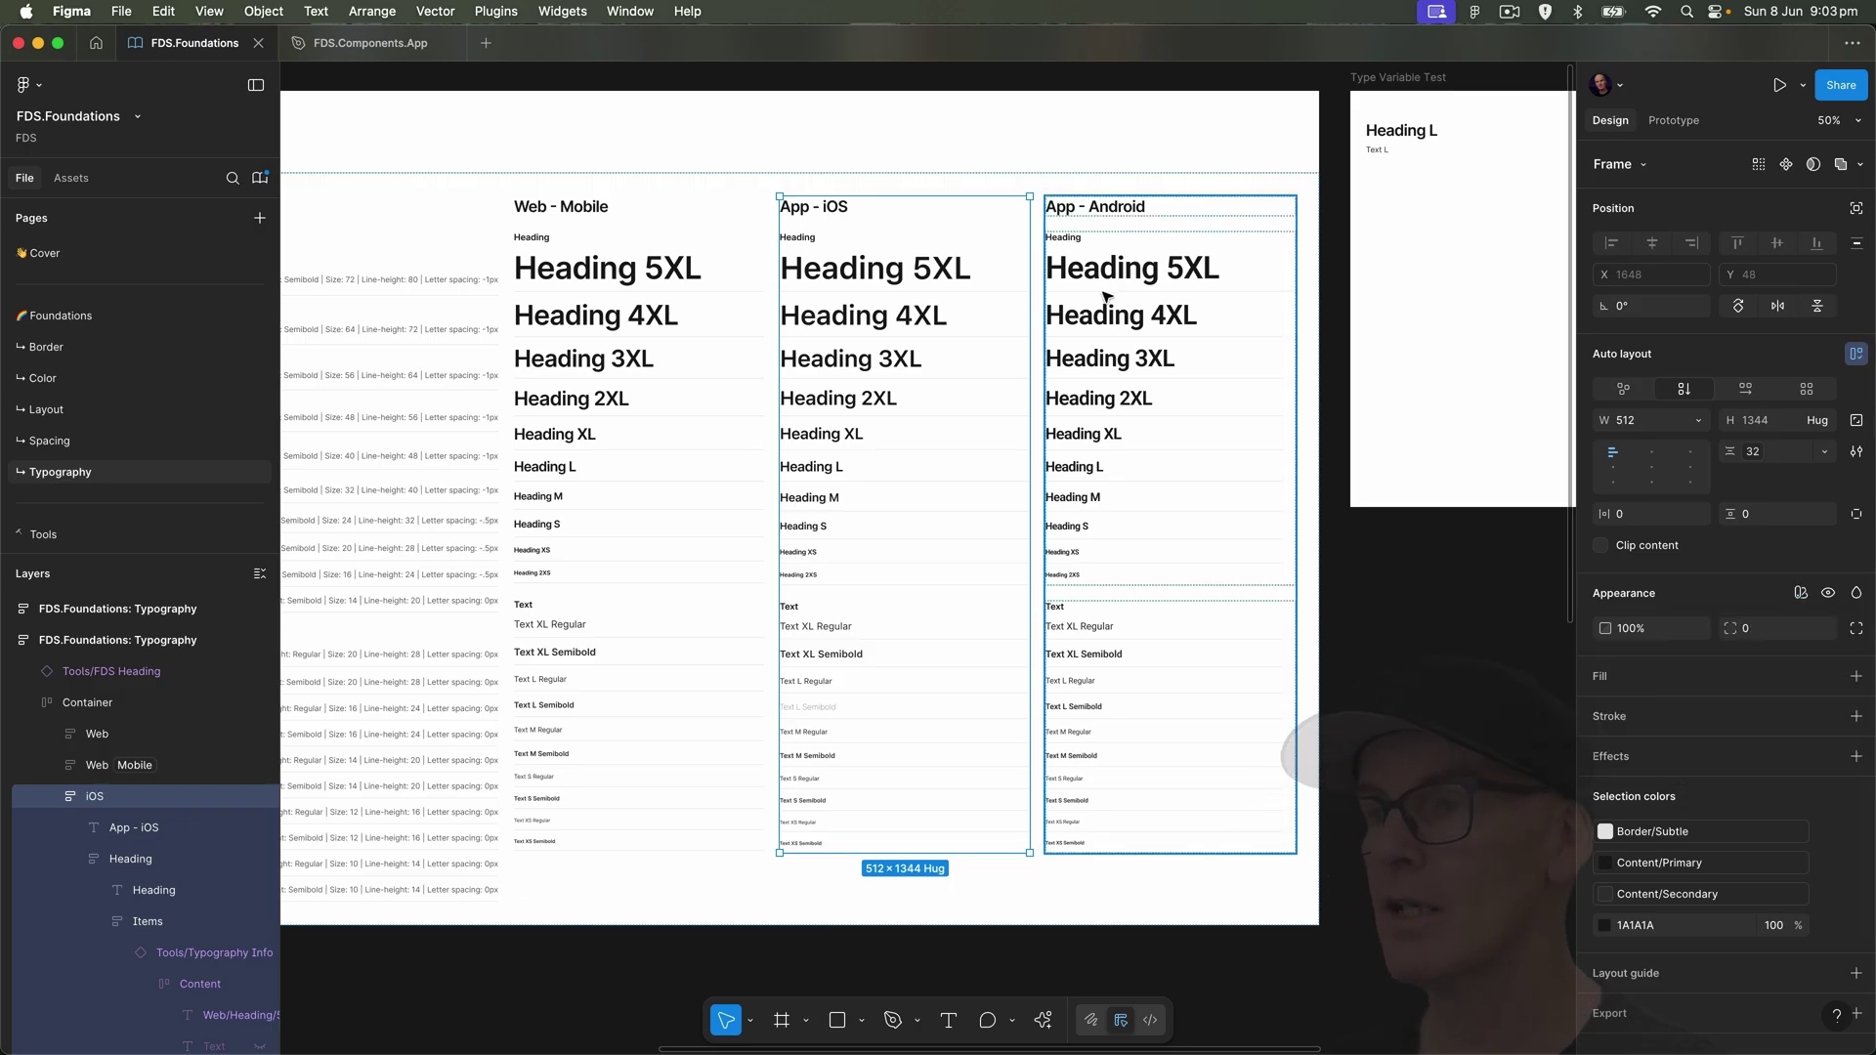
left_click(1756, 661)
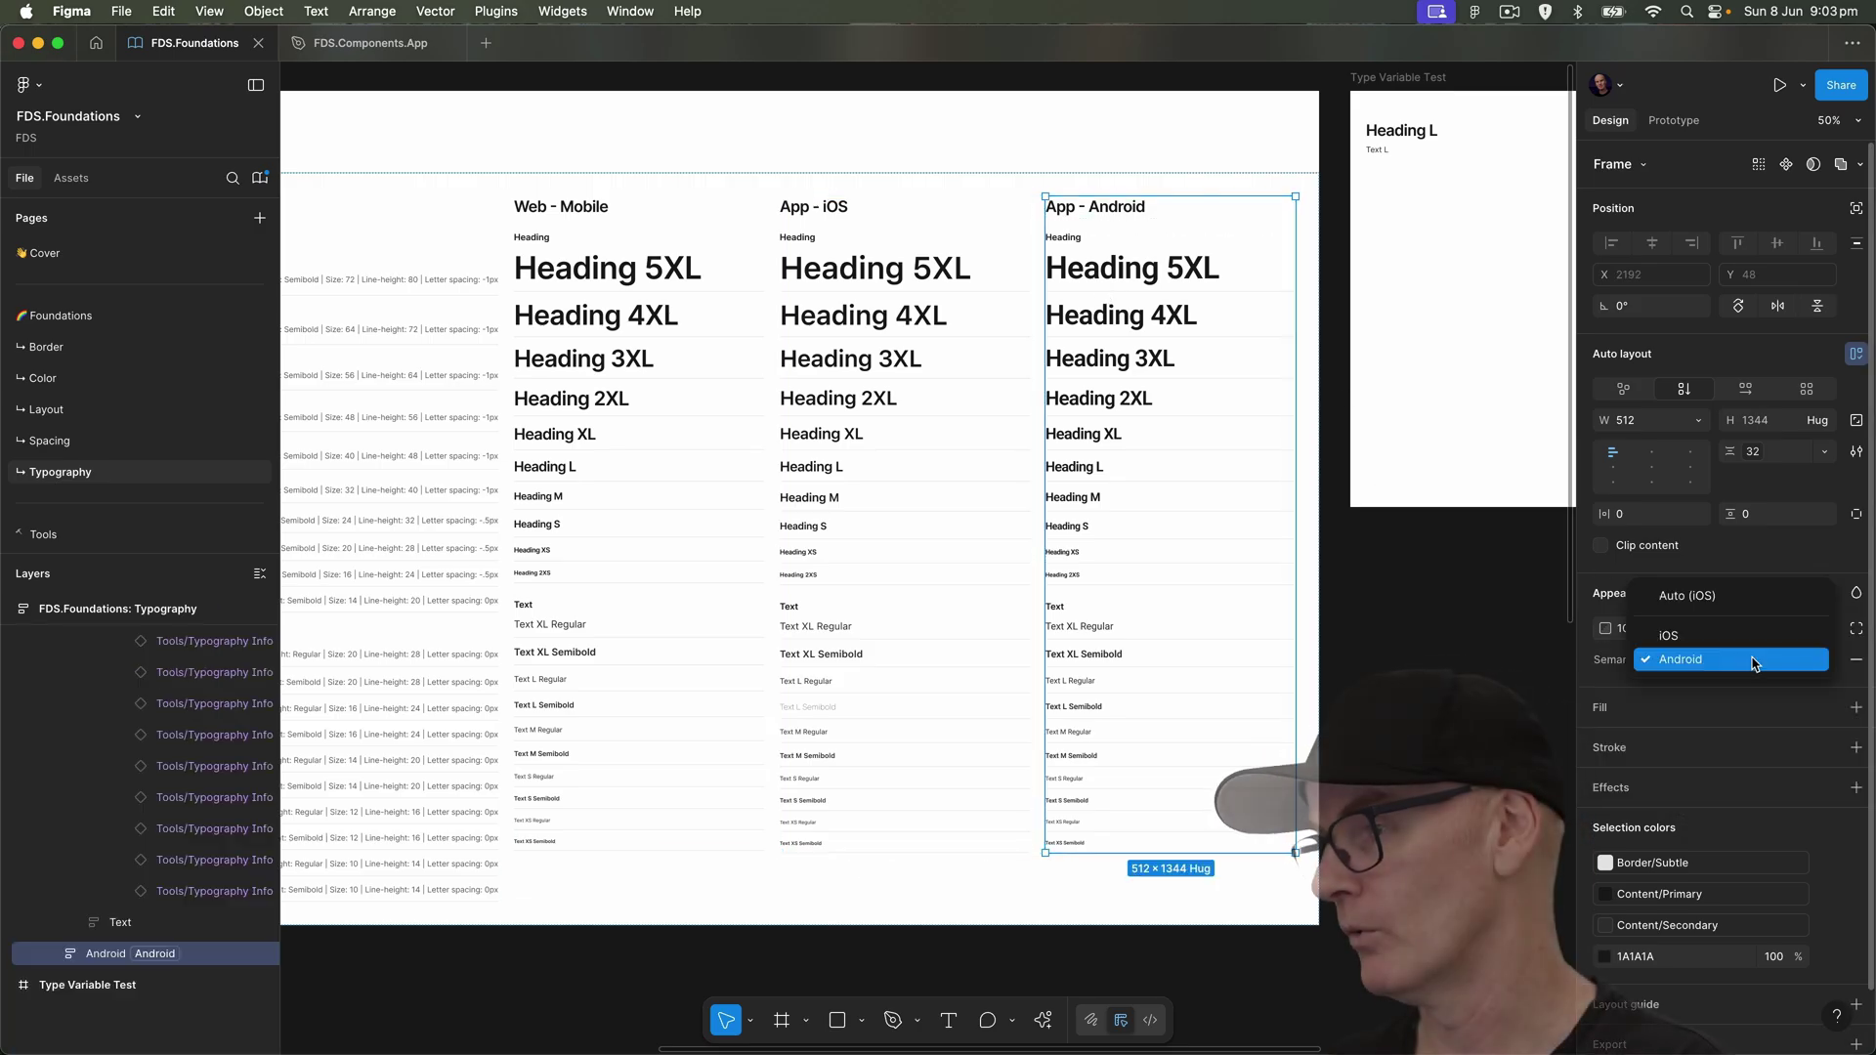
left_click(1725, 643)
left_click(1757, 662)
left_click(1749, 683)
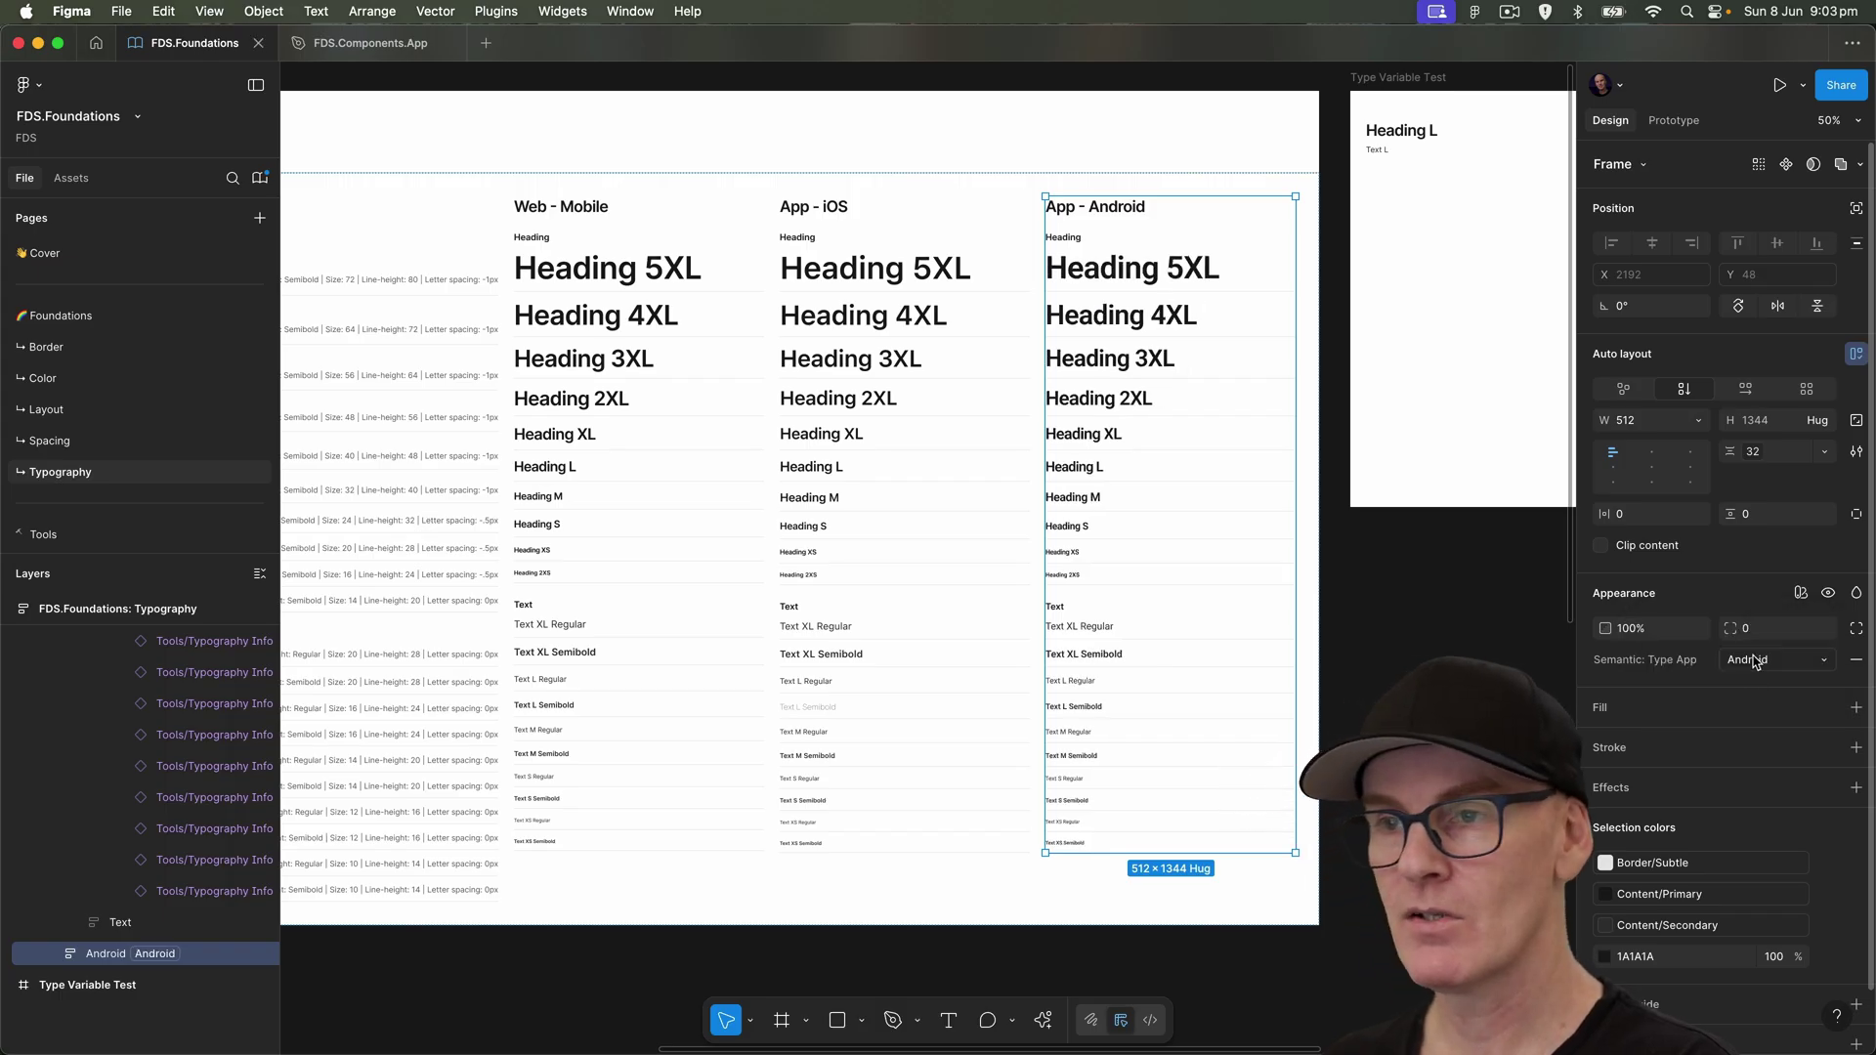
left_click(1459, 607)
- Return to the Cover page and start publishing the FDS.Foundations library with the description heading "Updates: 08/06/25"
left_click(78, 254)
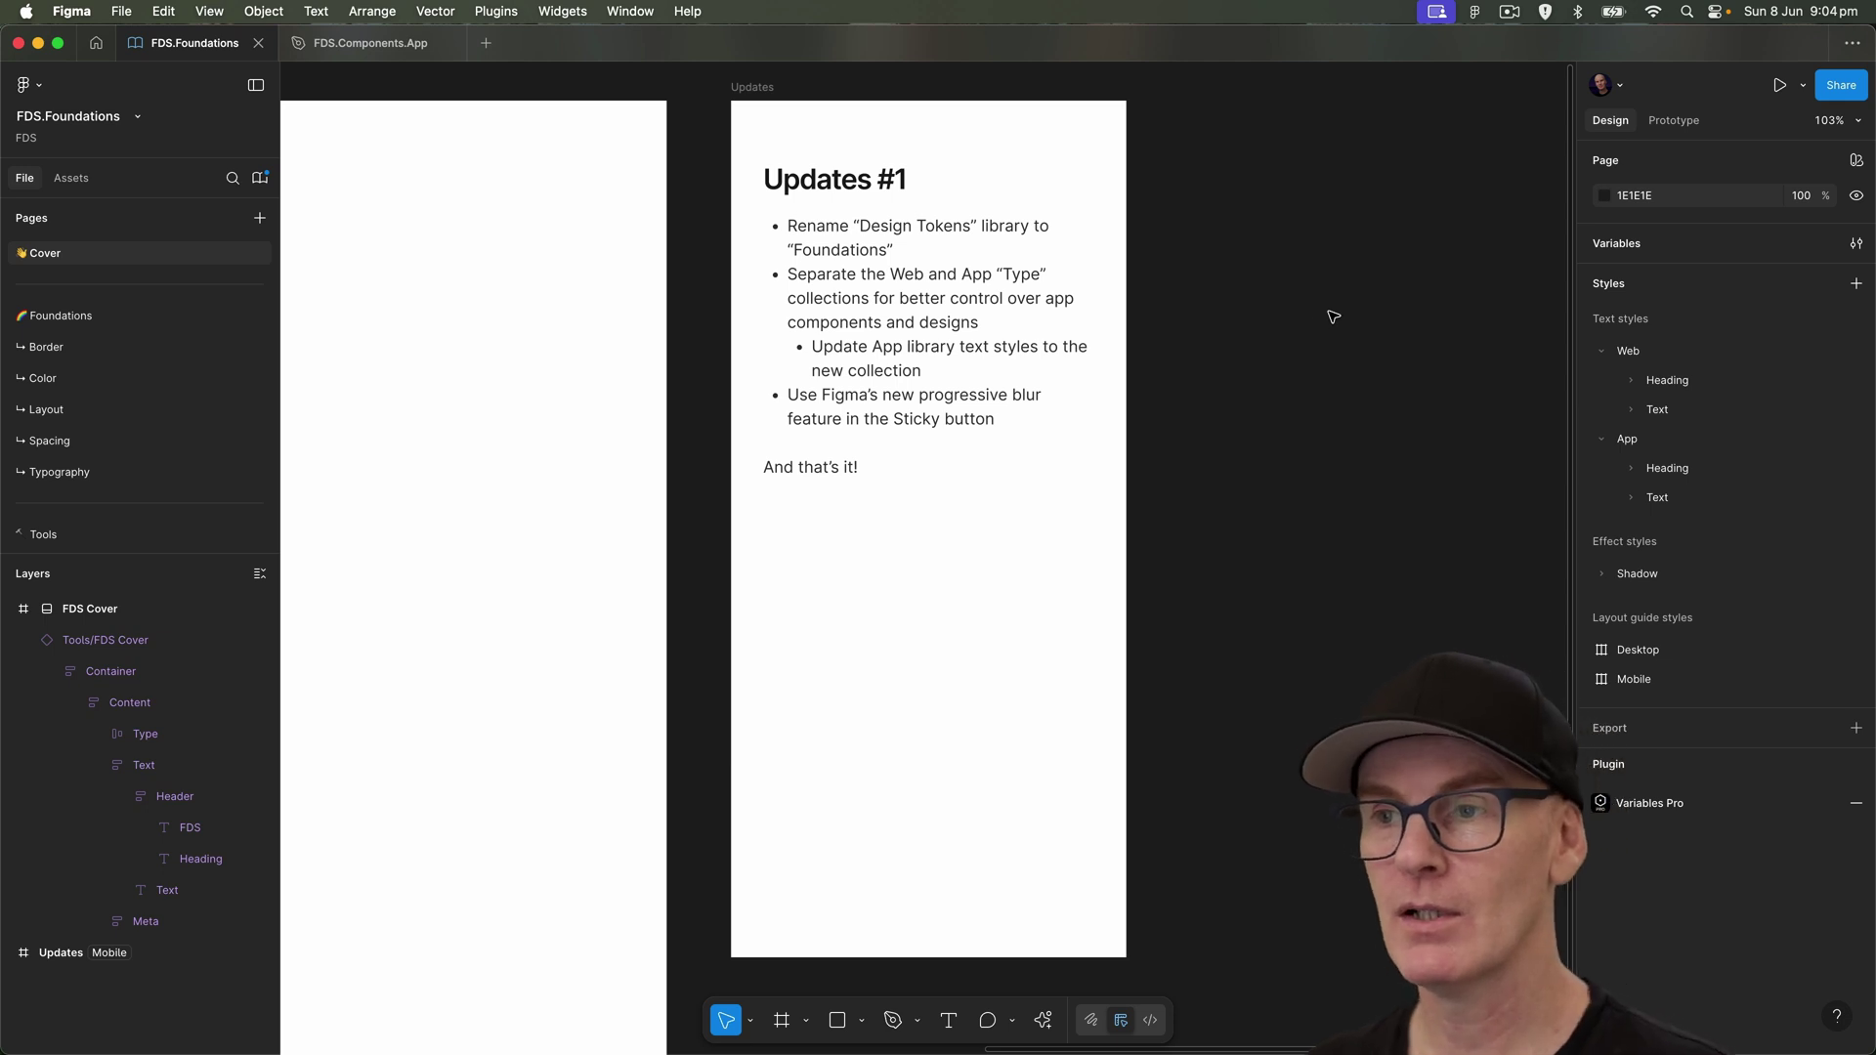
left_click(260, 178)
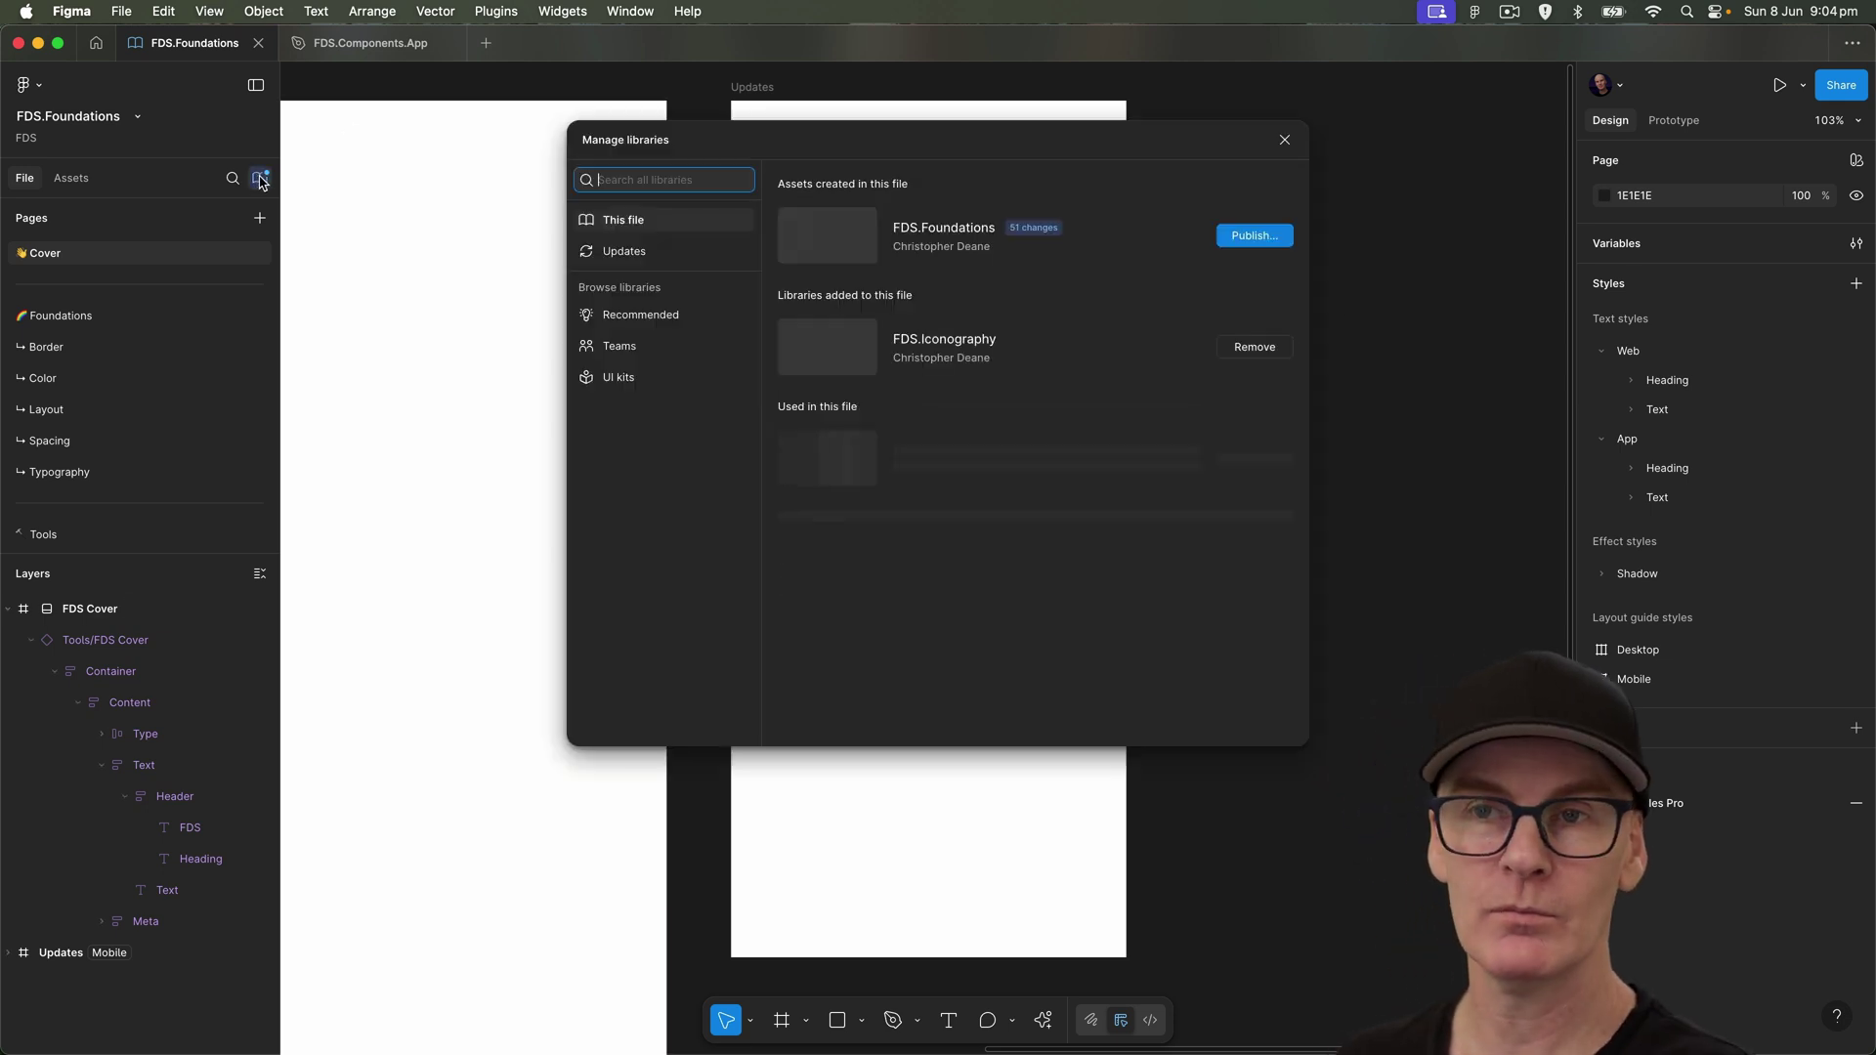
left_click(1252, 238)
left_click(821, 332)
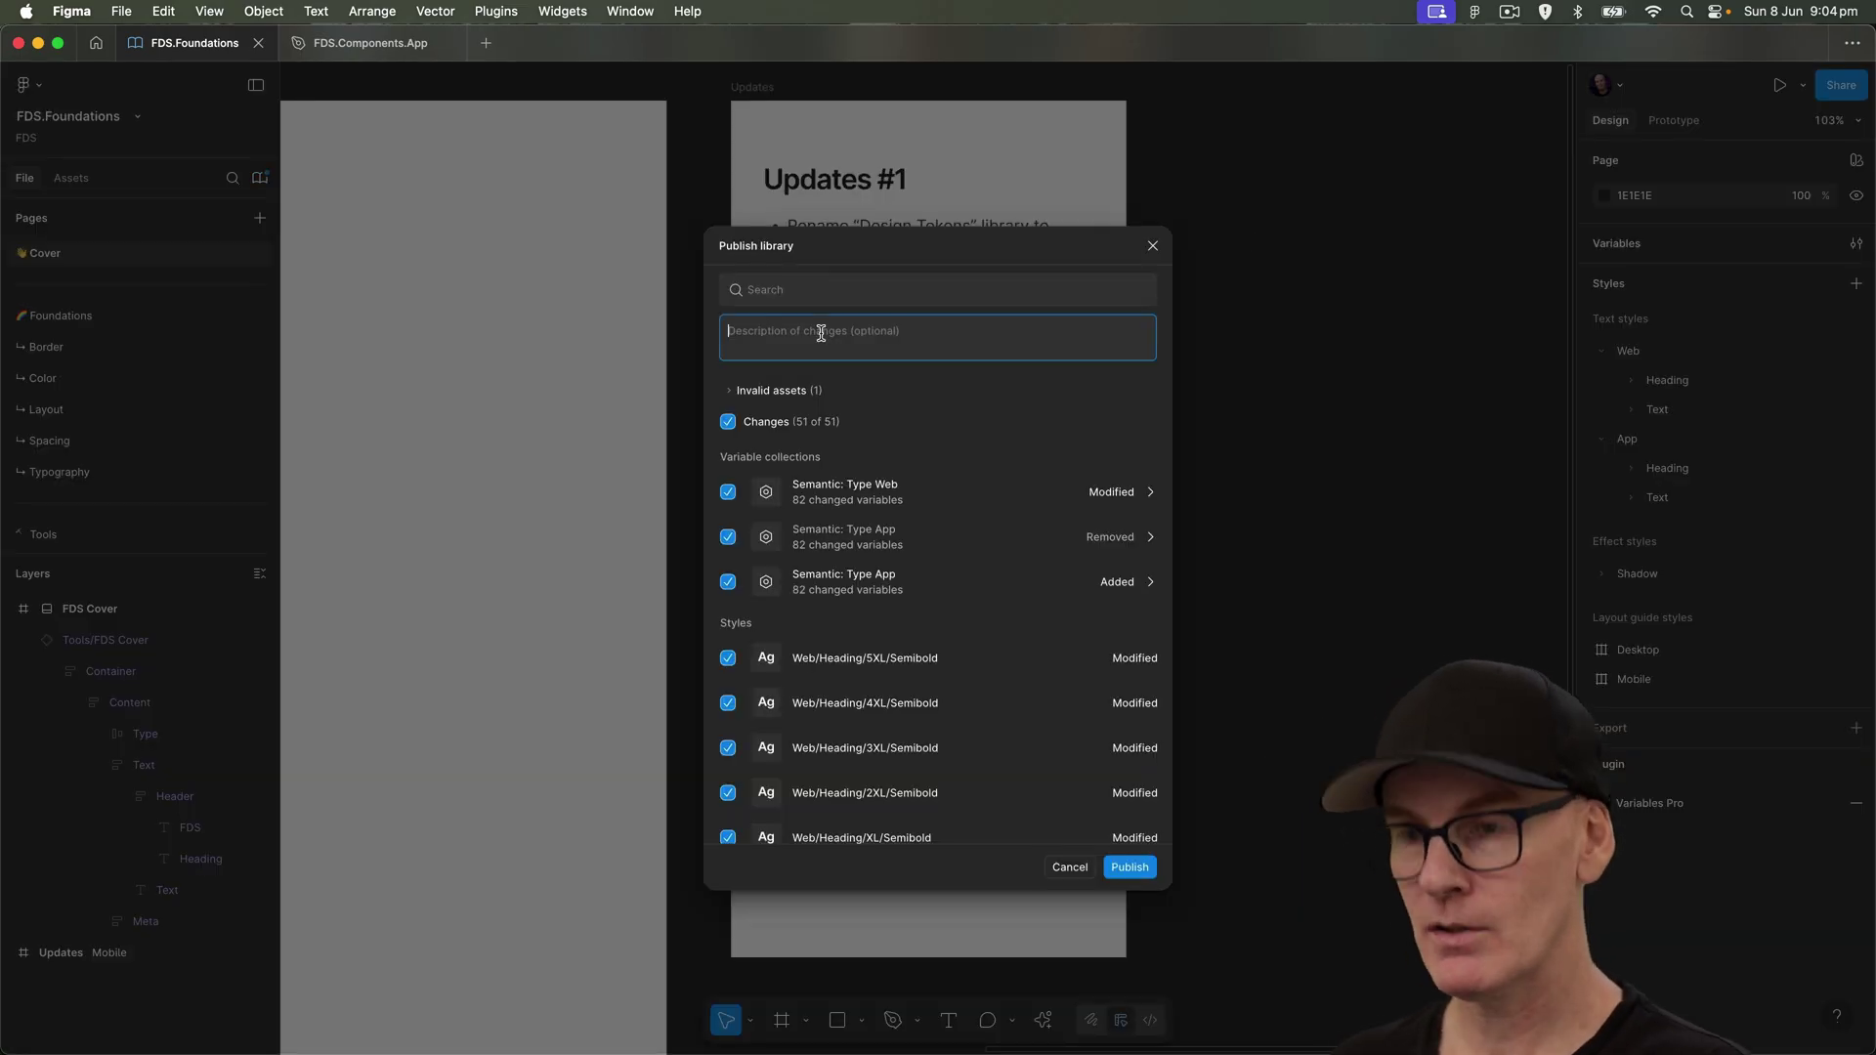
type("Updates")
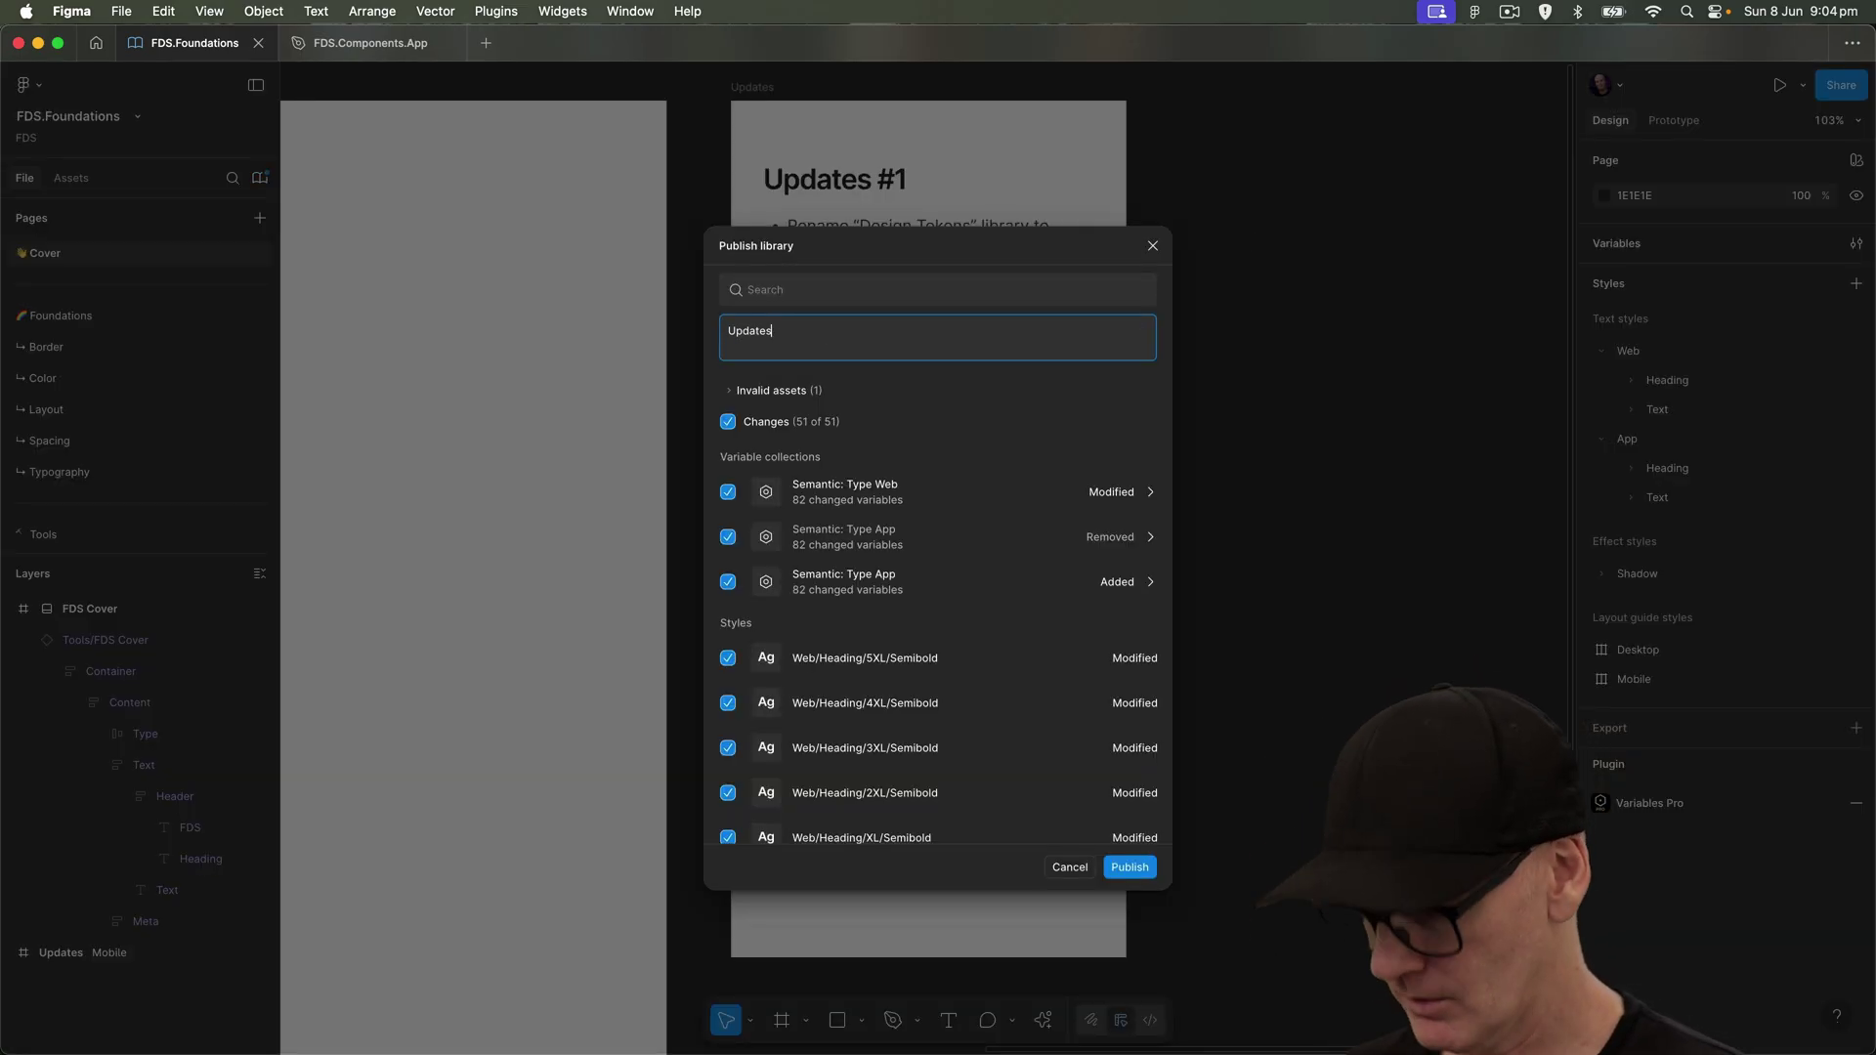
type(": 08")
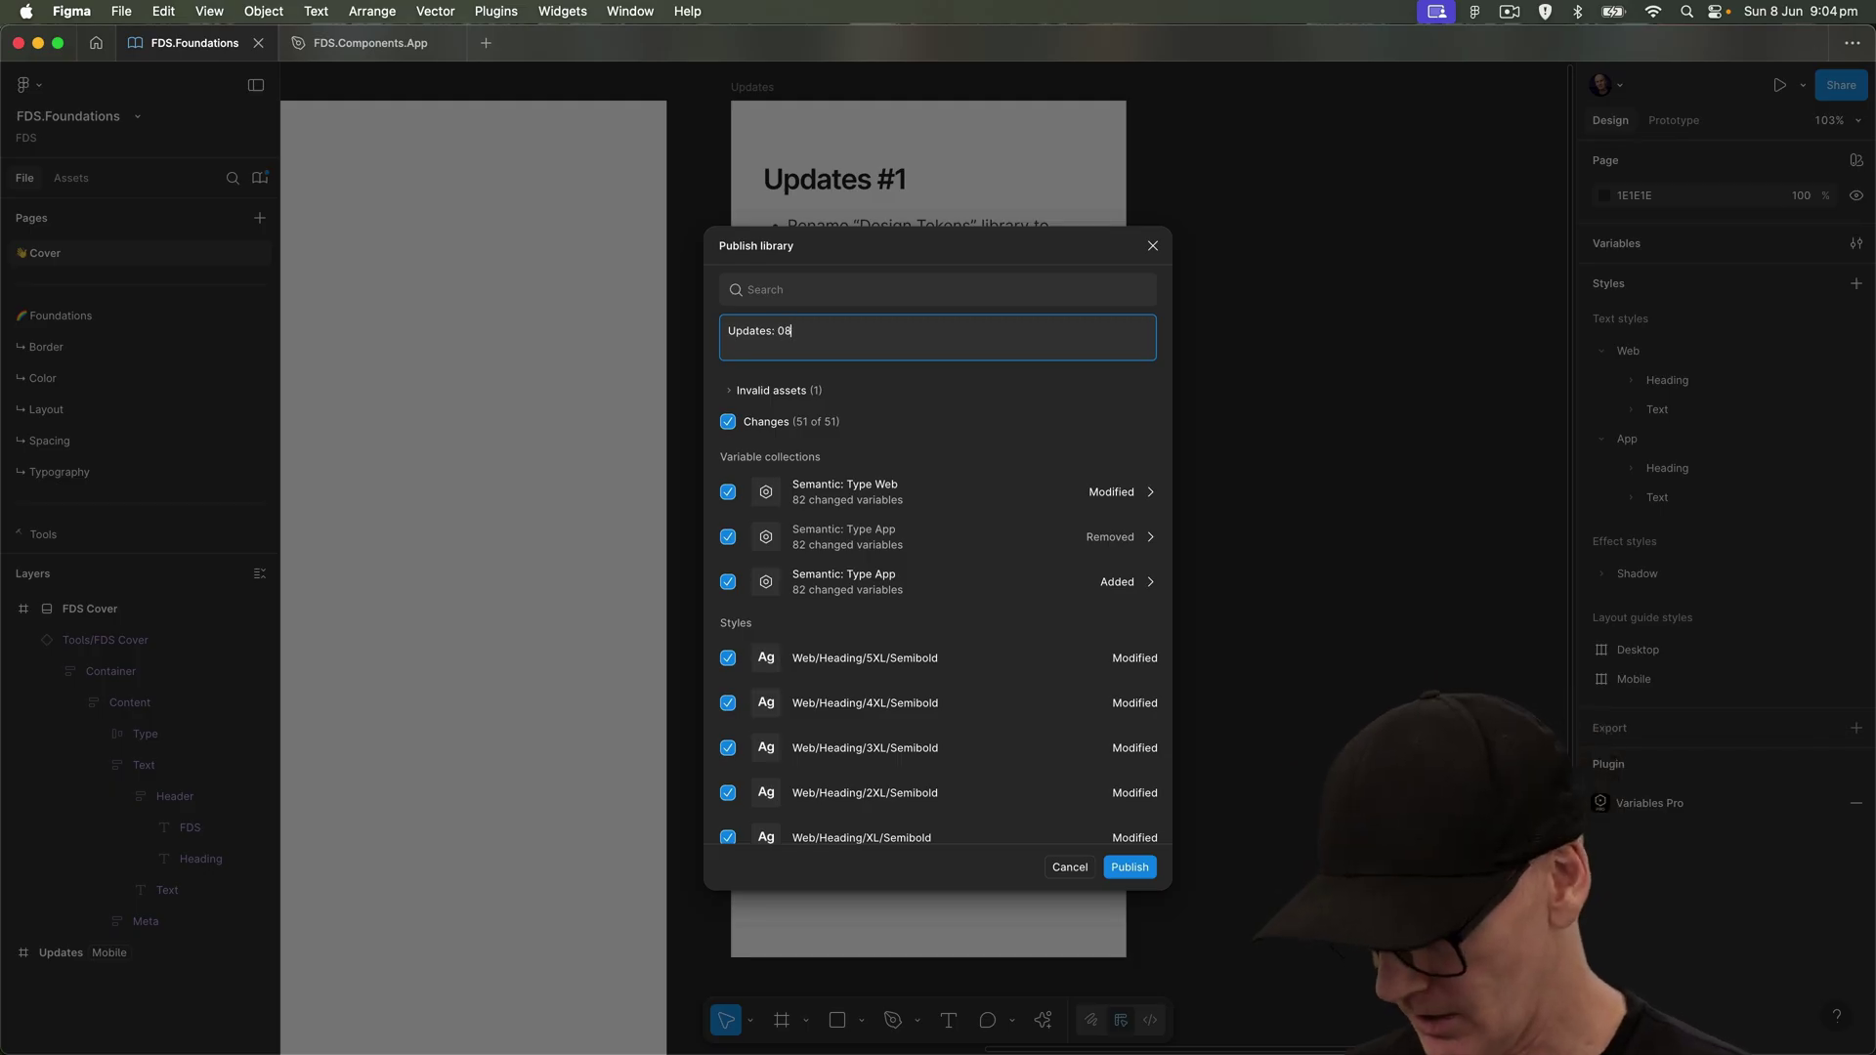
type("/06/25")
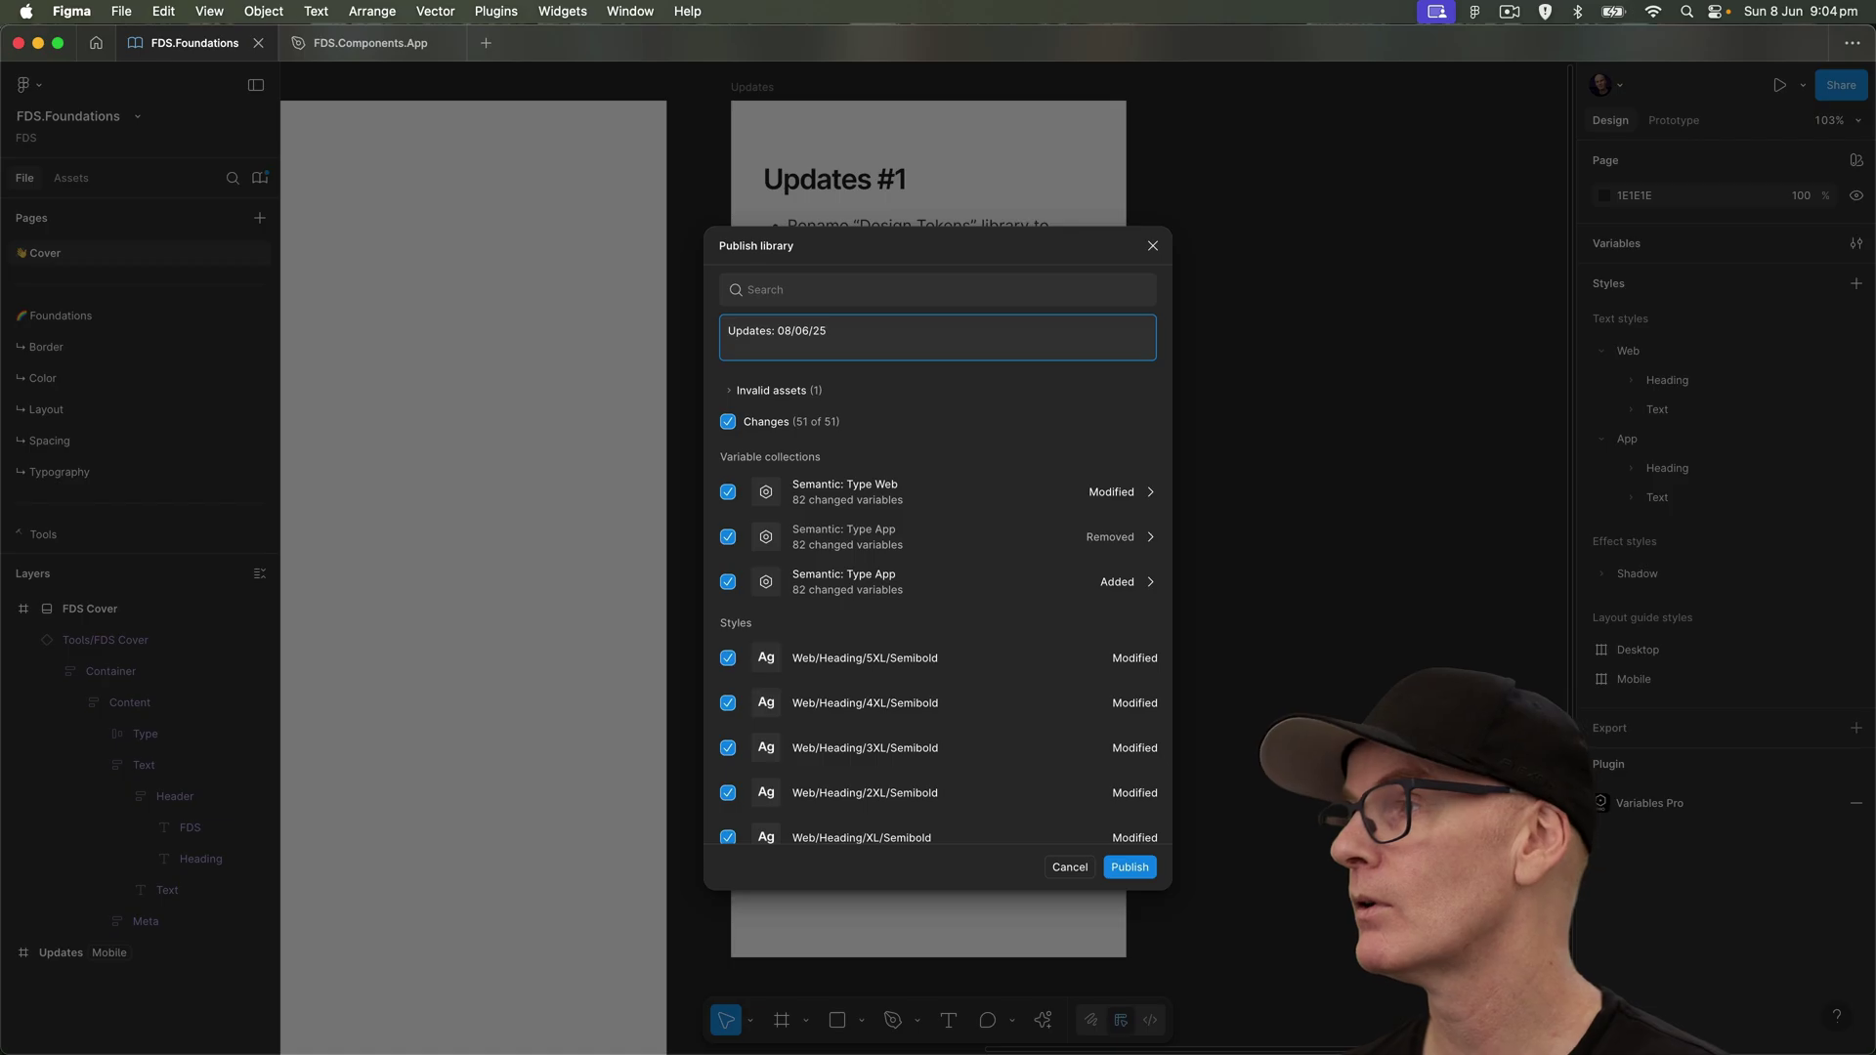
key("Return")
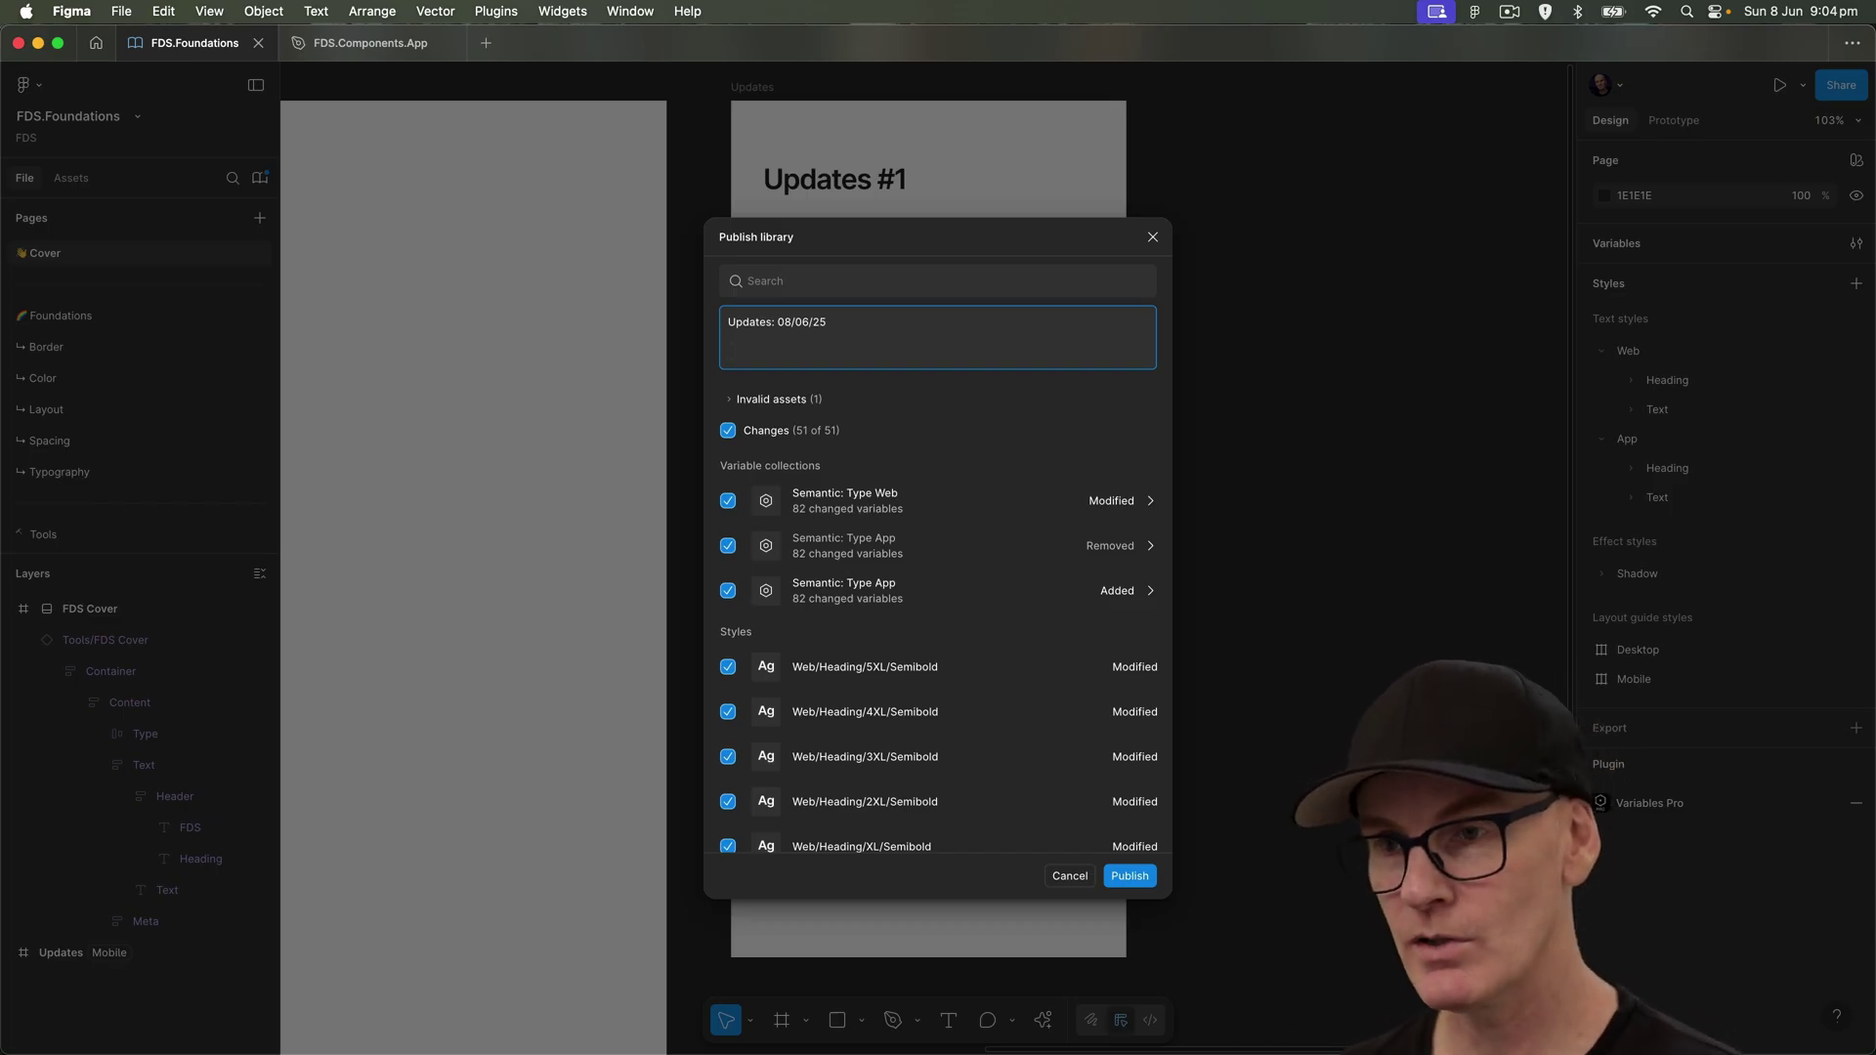
- Add the line "Change name of design tokens library to foundations" to the publish description
type("Change")
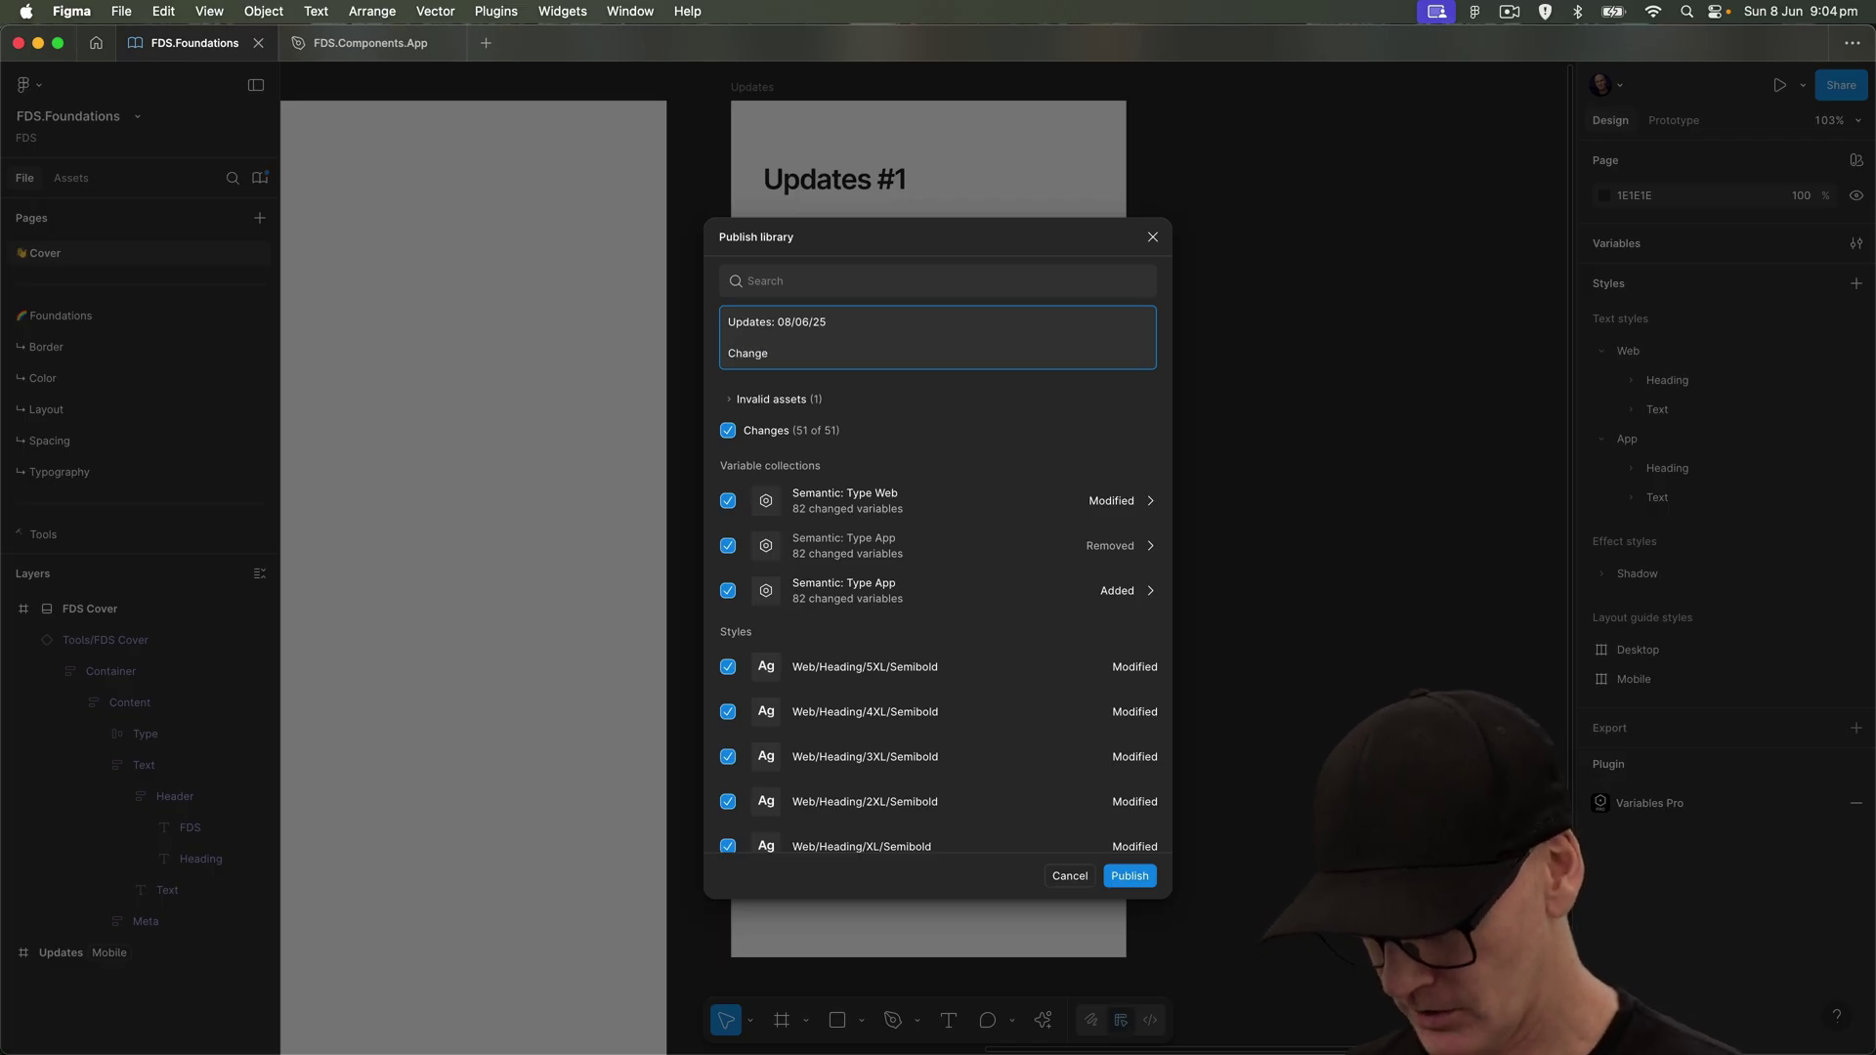
type(" name of design ")
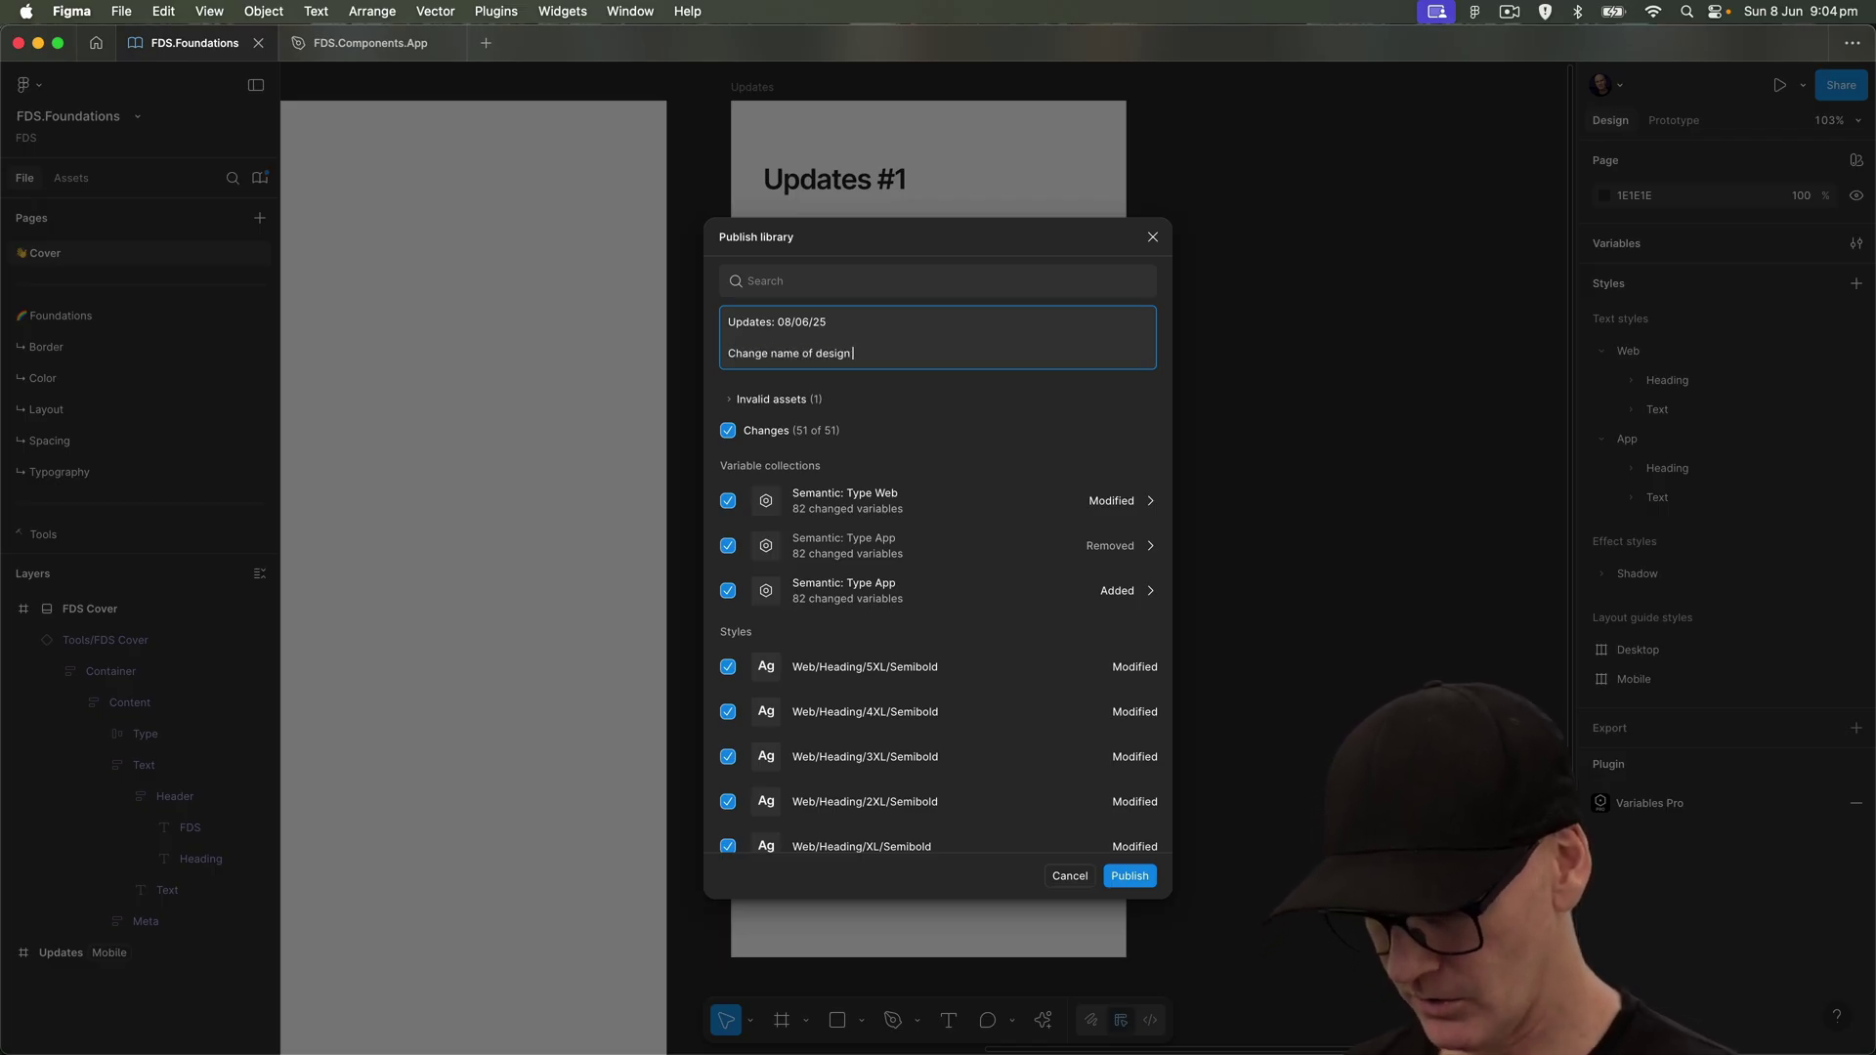
type("tokens library to foun")
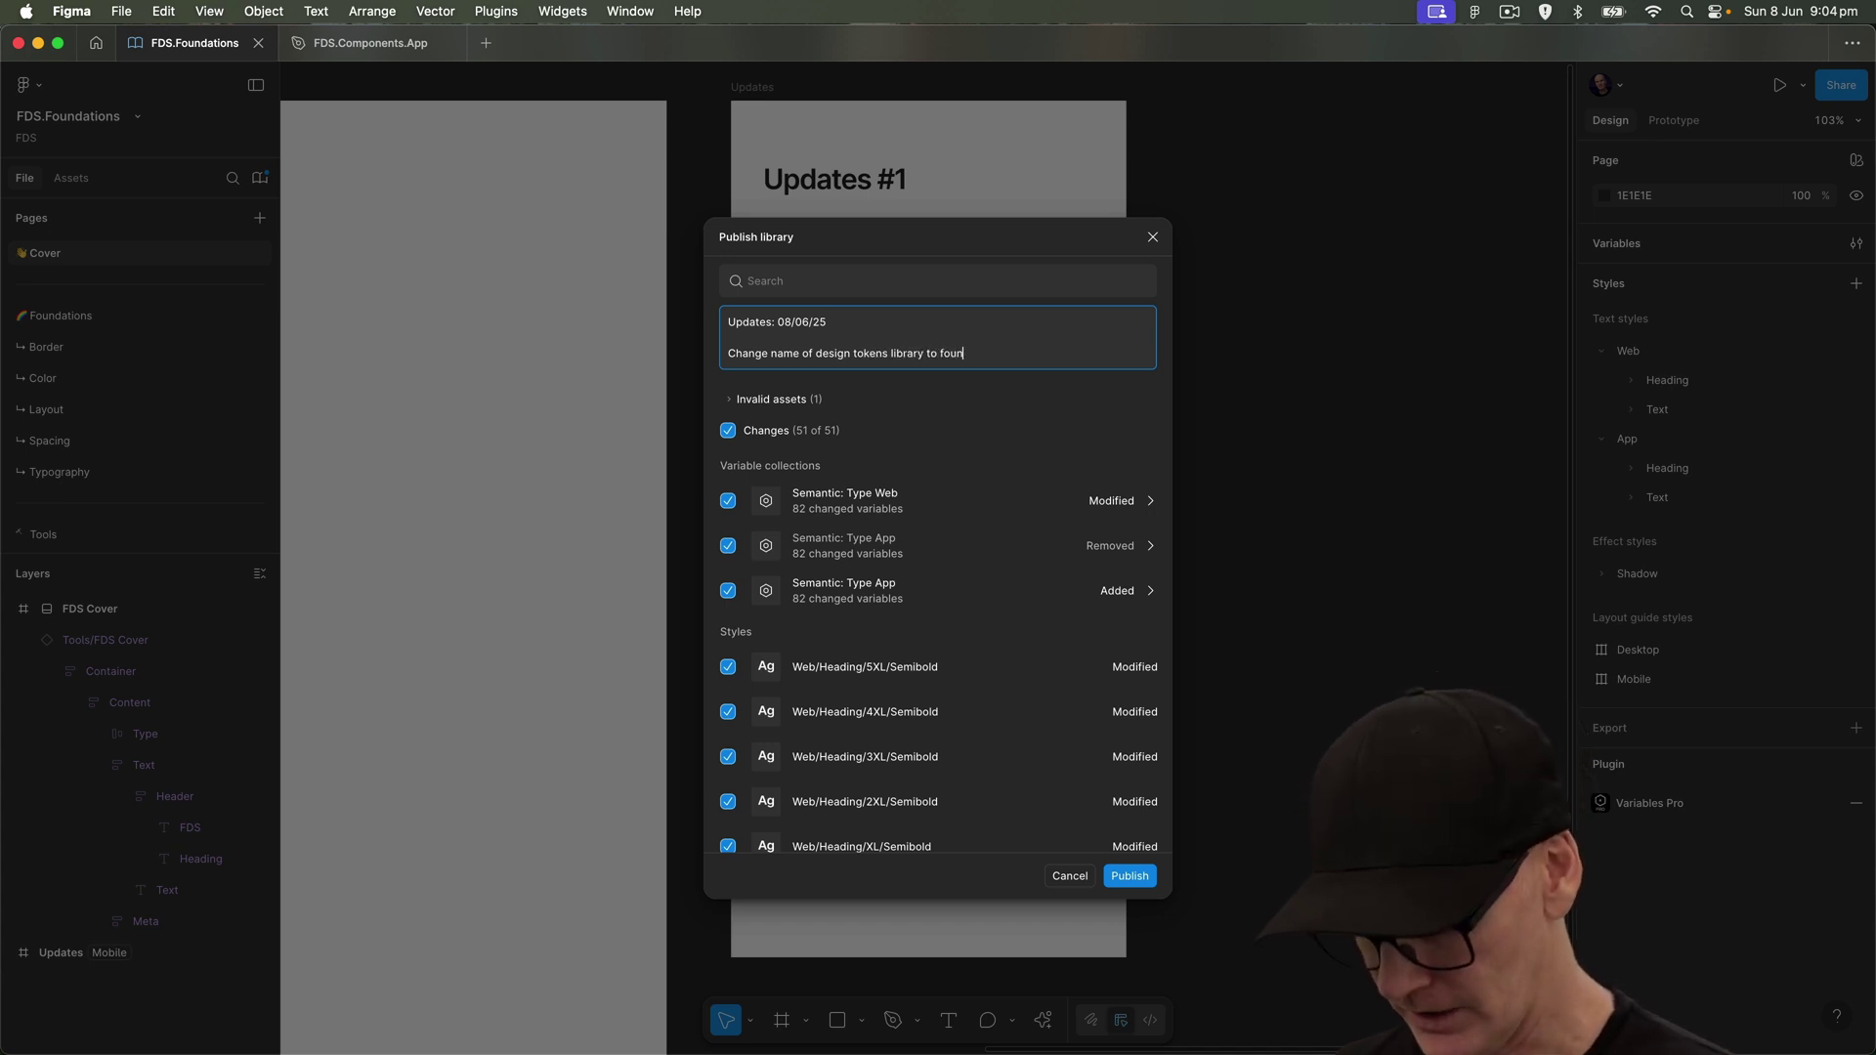
type("datsions")
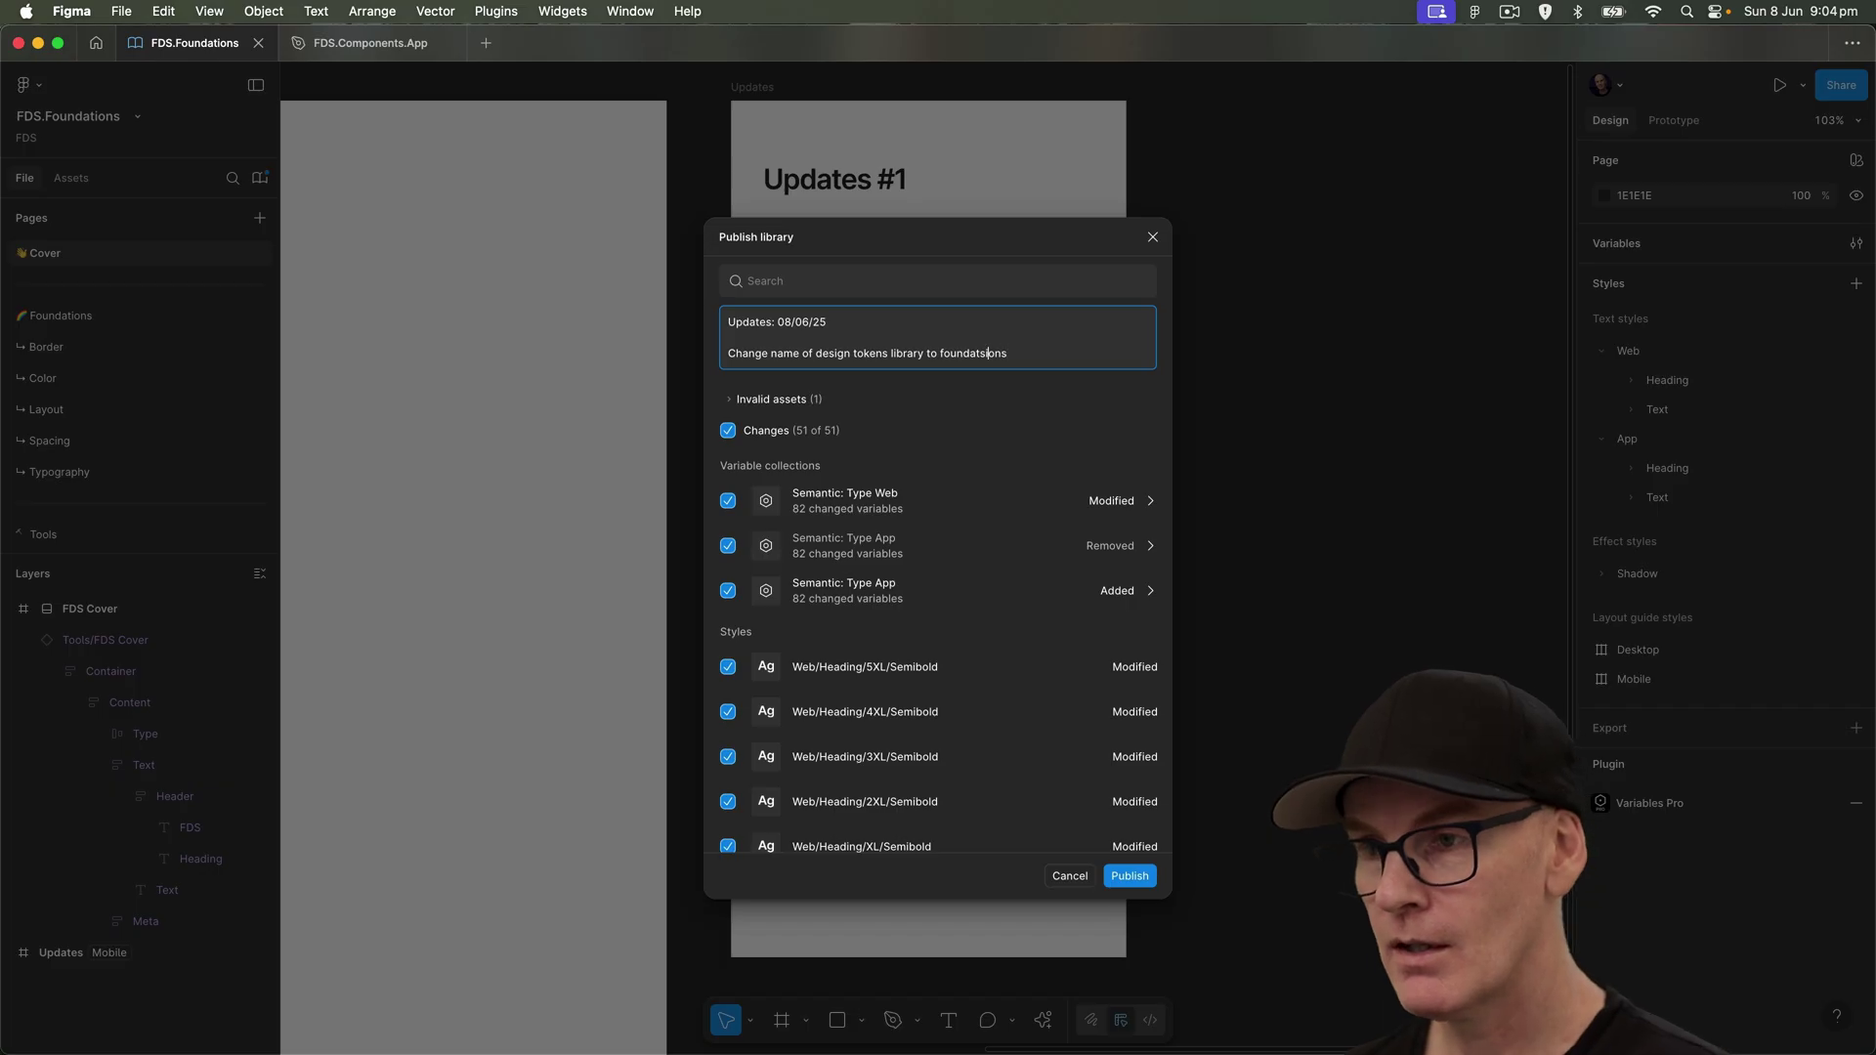
key("BackSpace")
key("End")
key("Return")
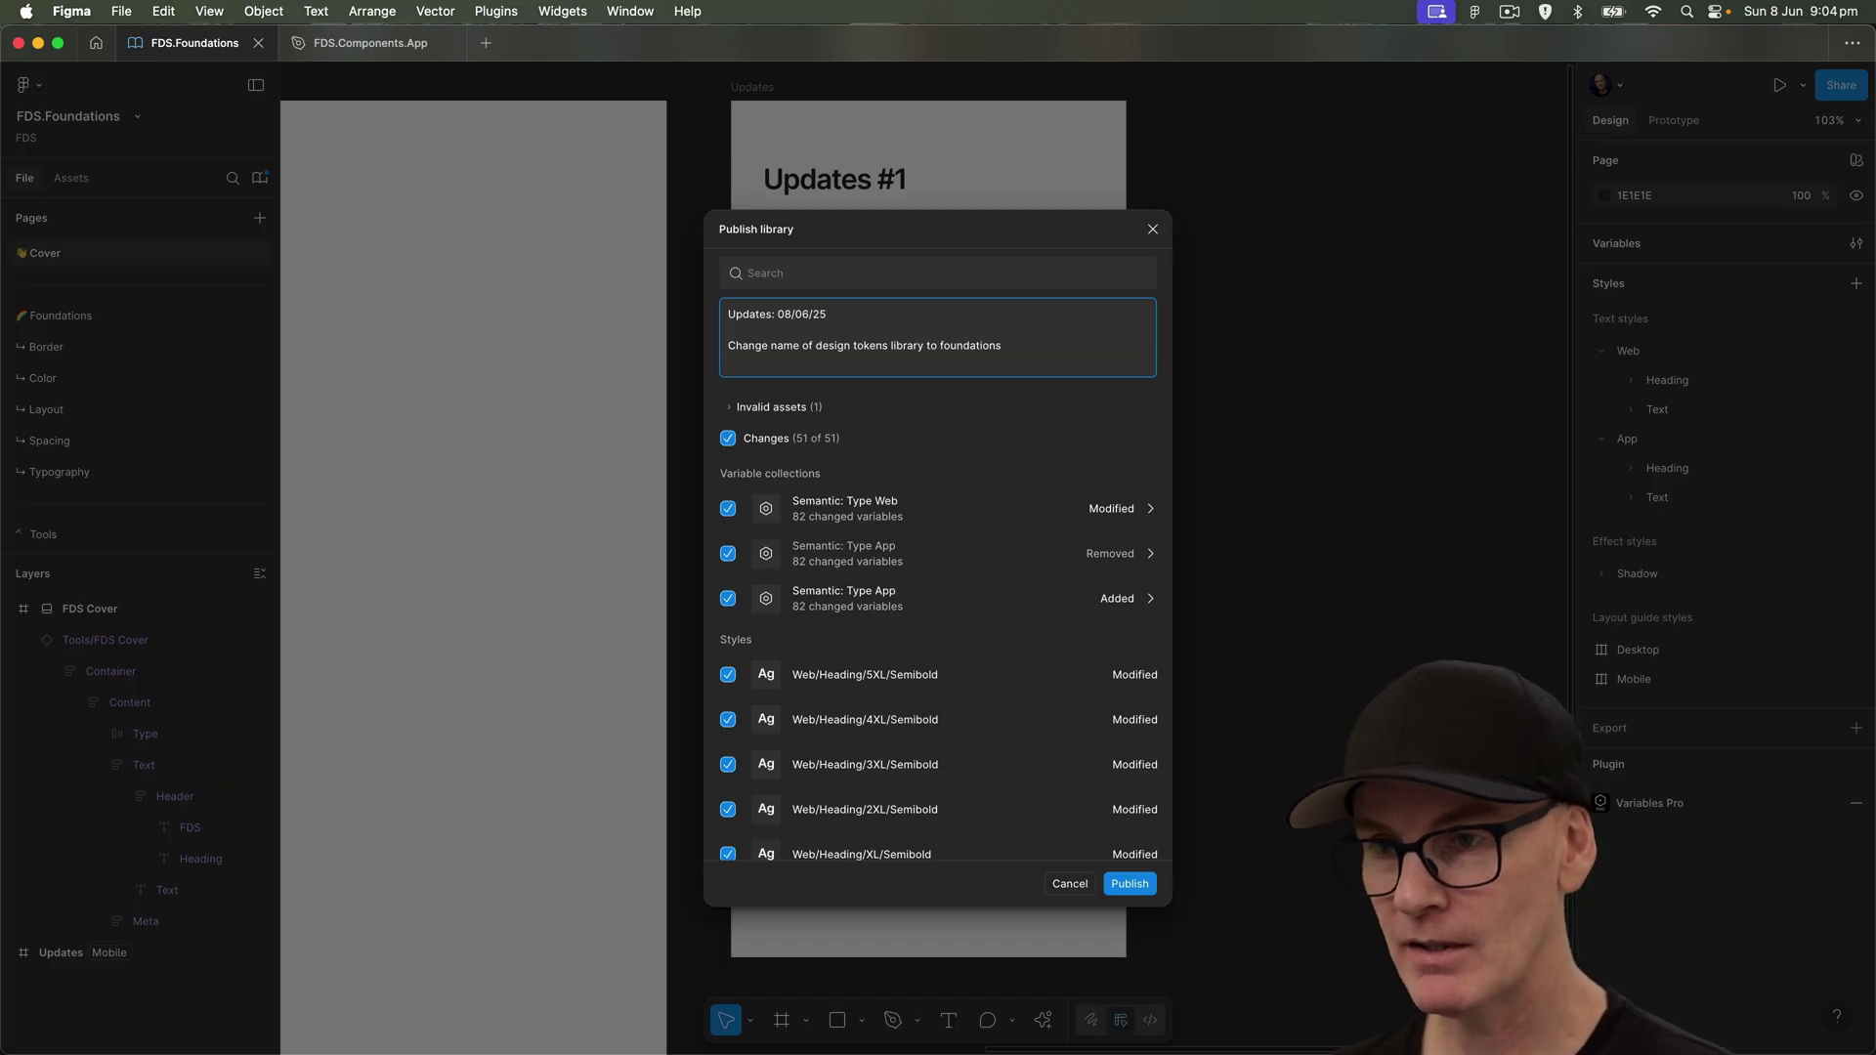
- Add "Duplicate the type collections and styles to separate web and app" to the description and publish the library changes
type("Du")
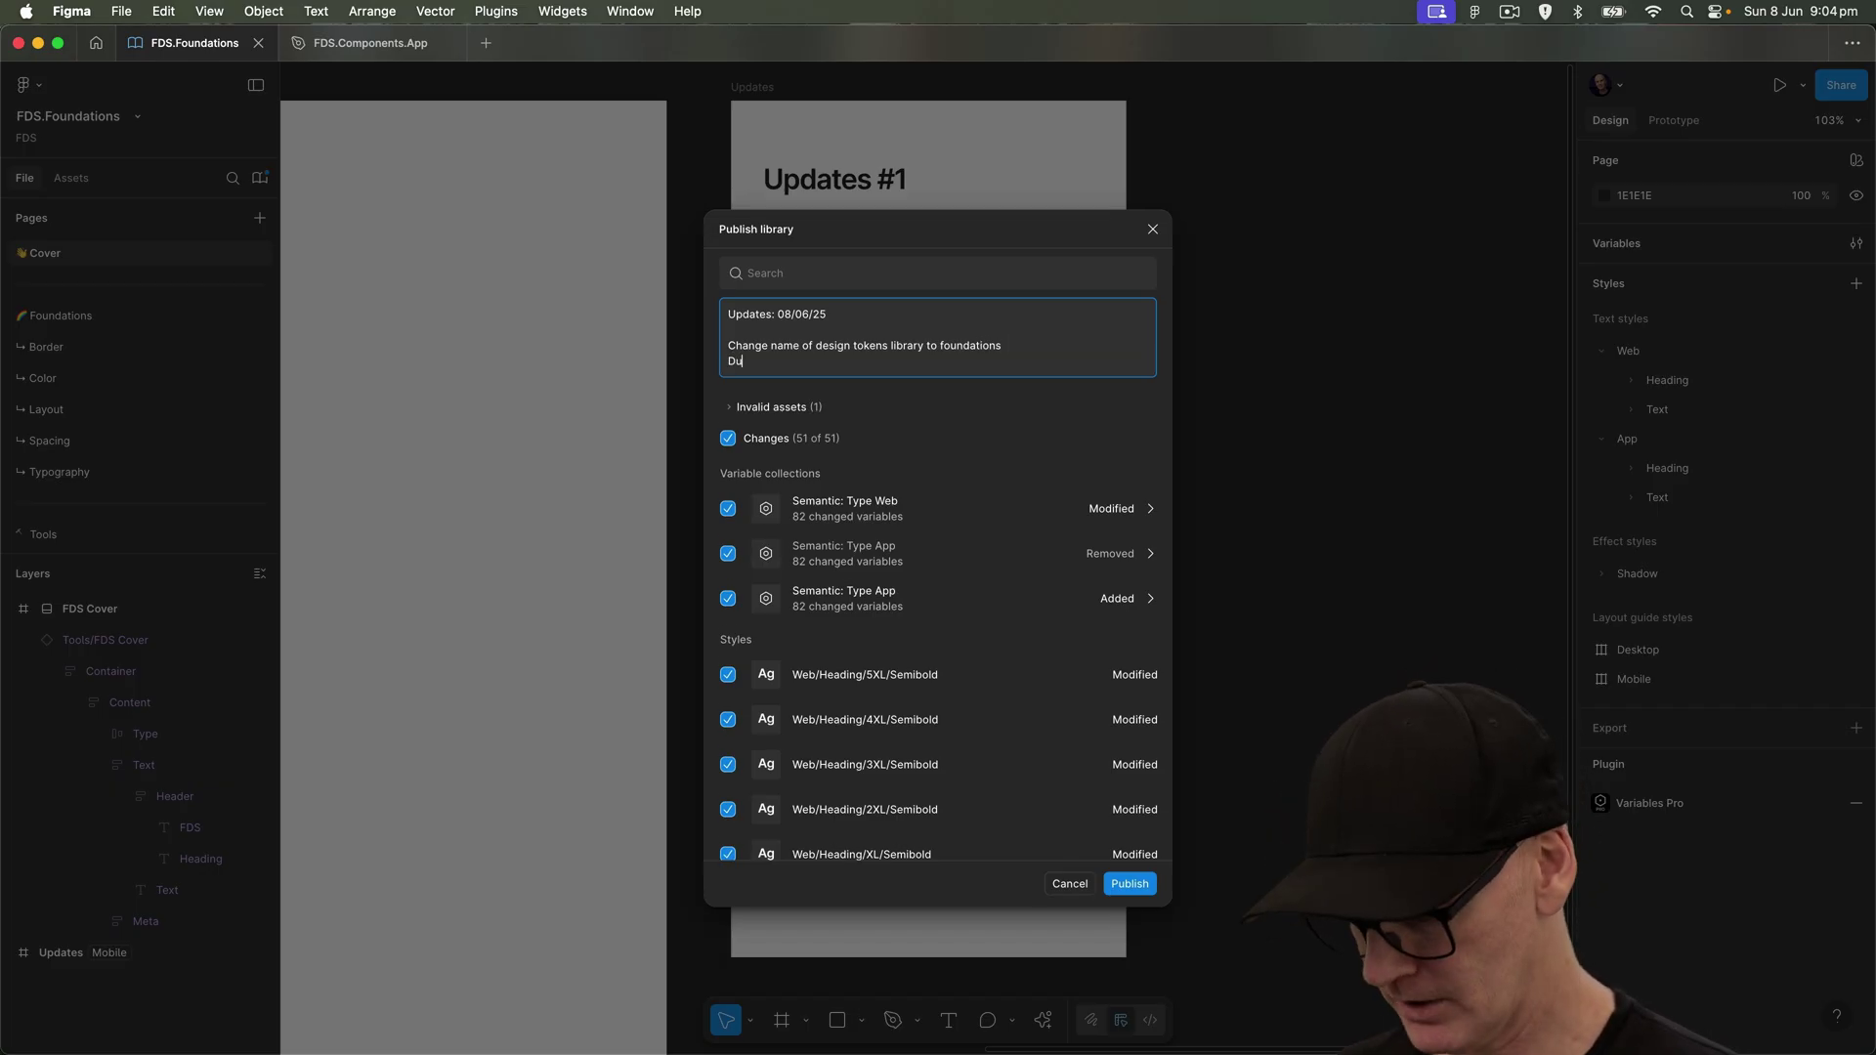
type("plicate the ty")
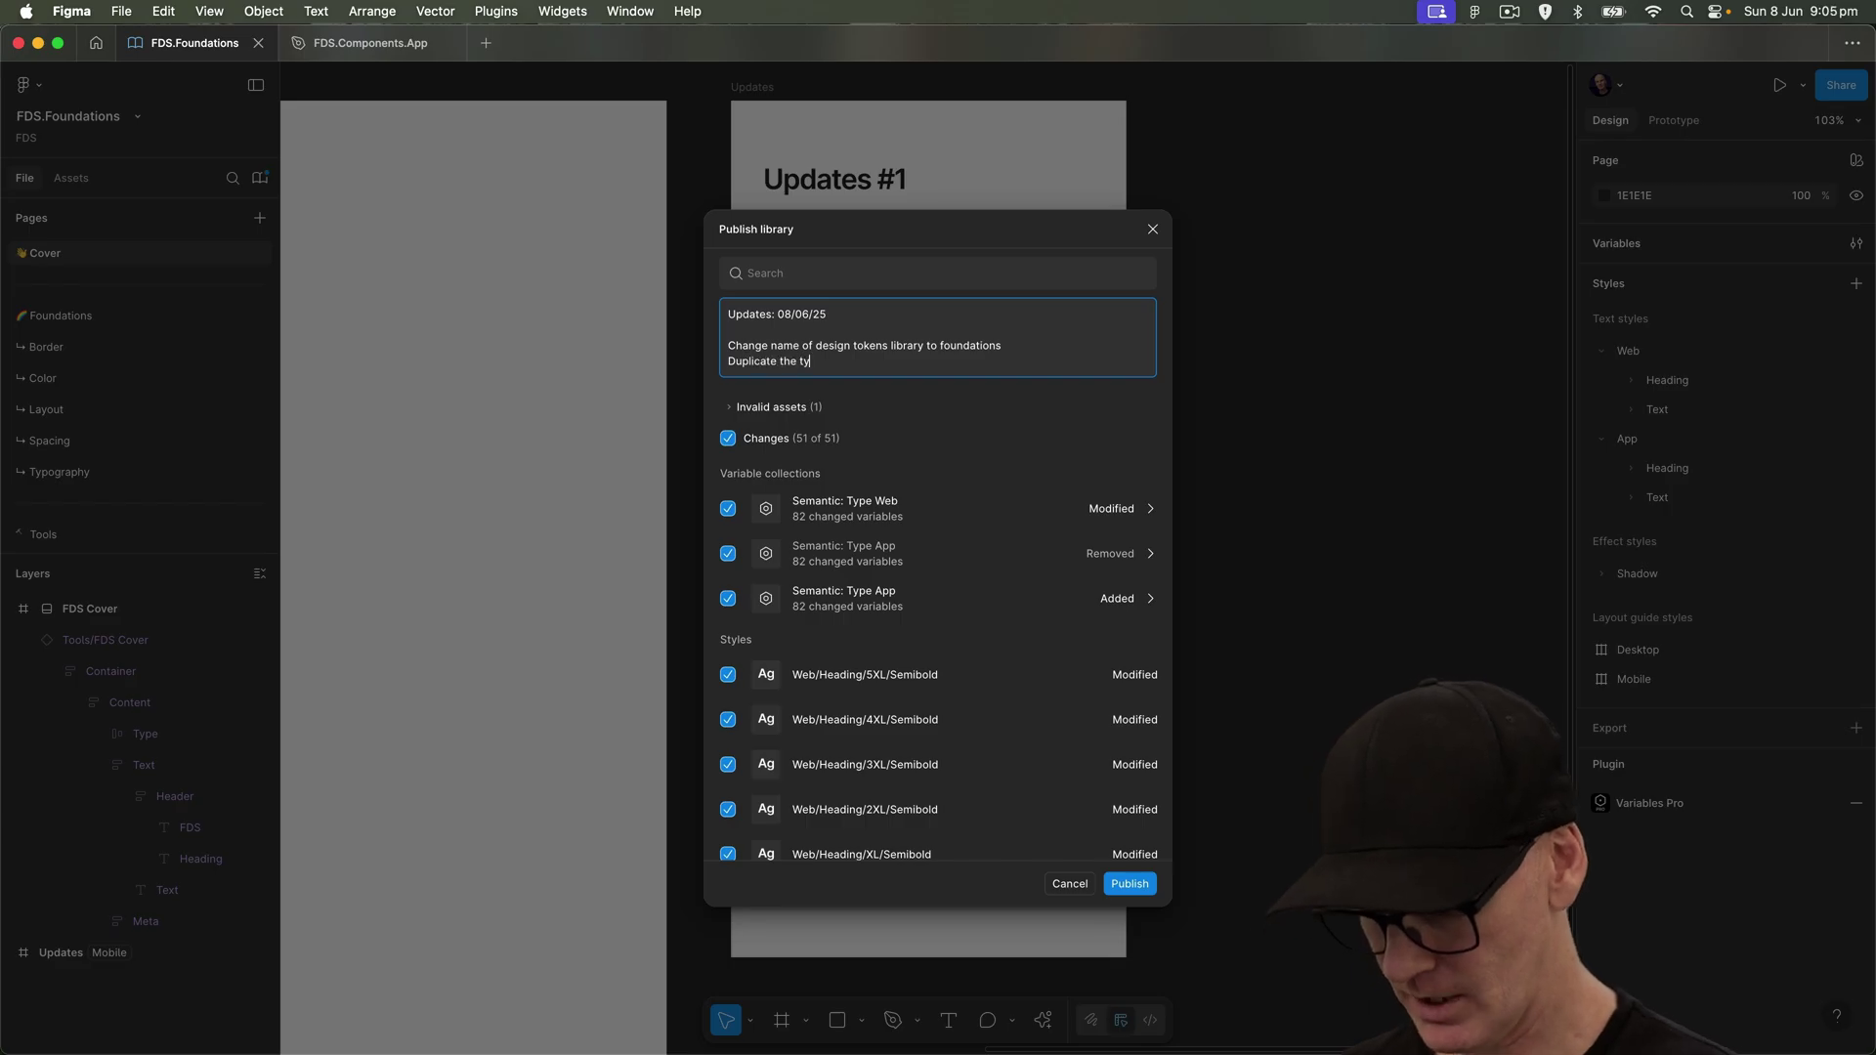
type("pe collections")
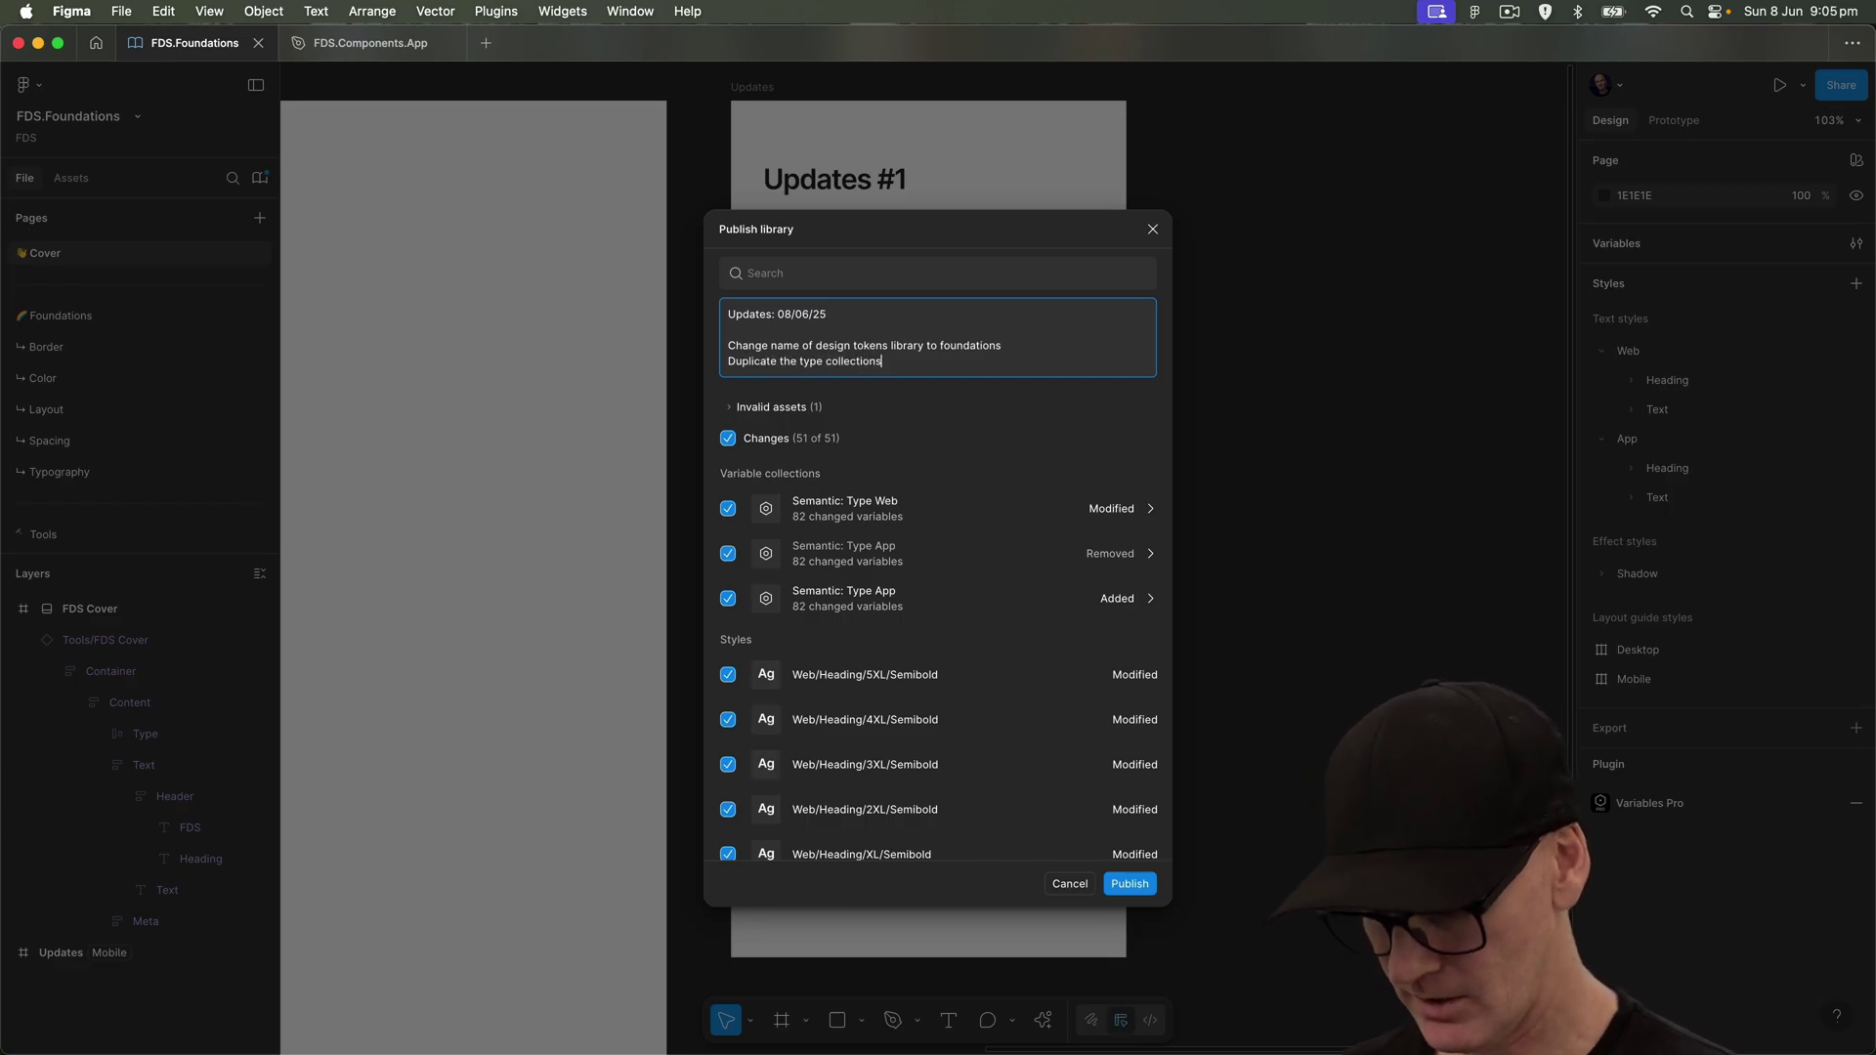
type(" and styles ")
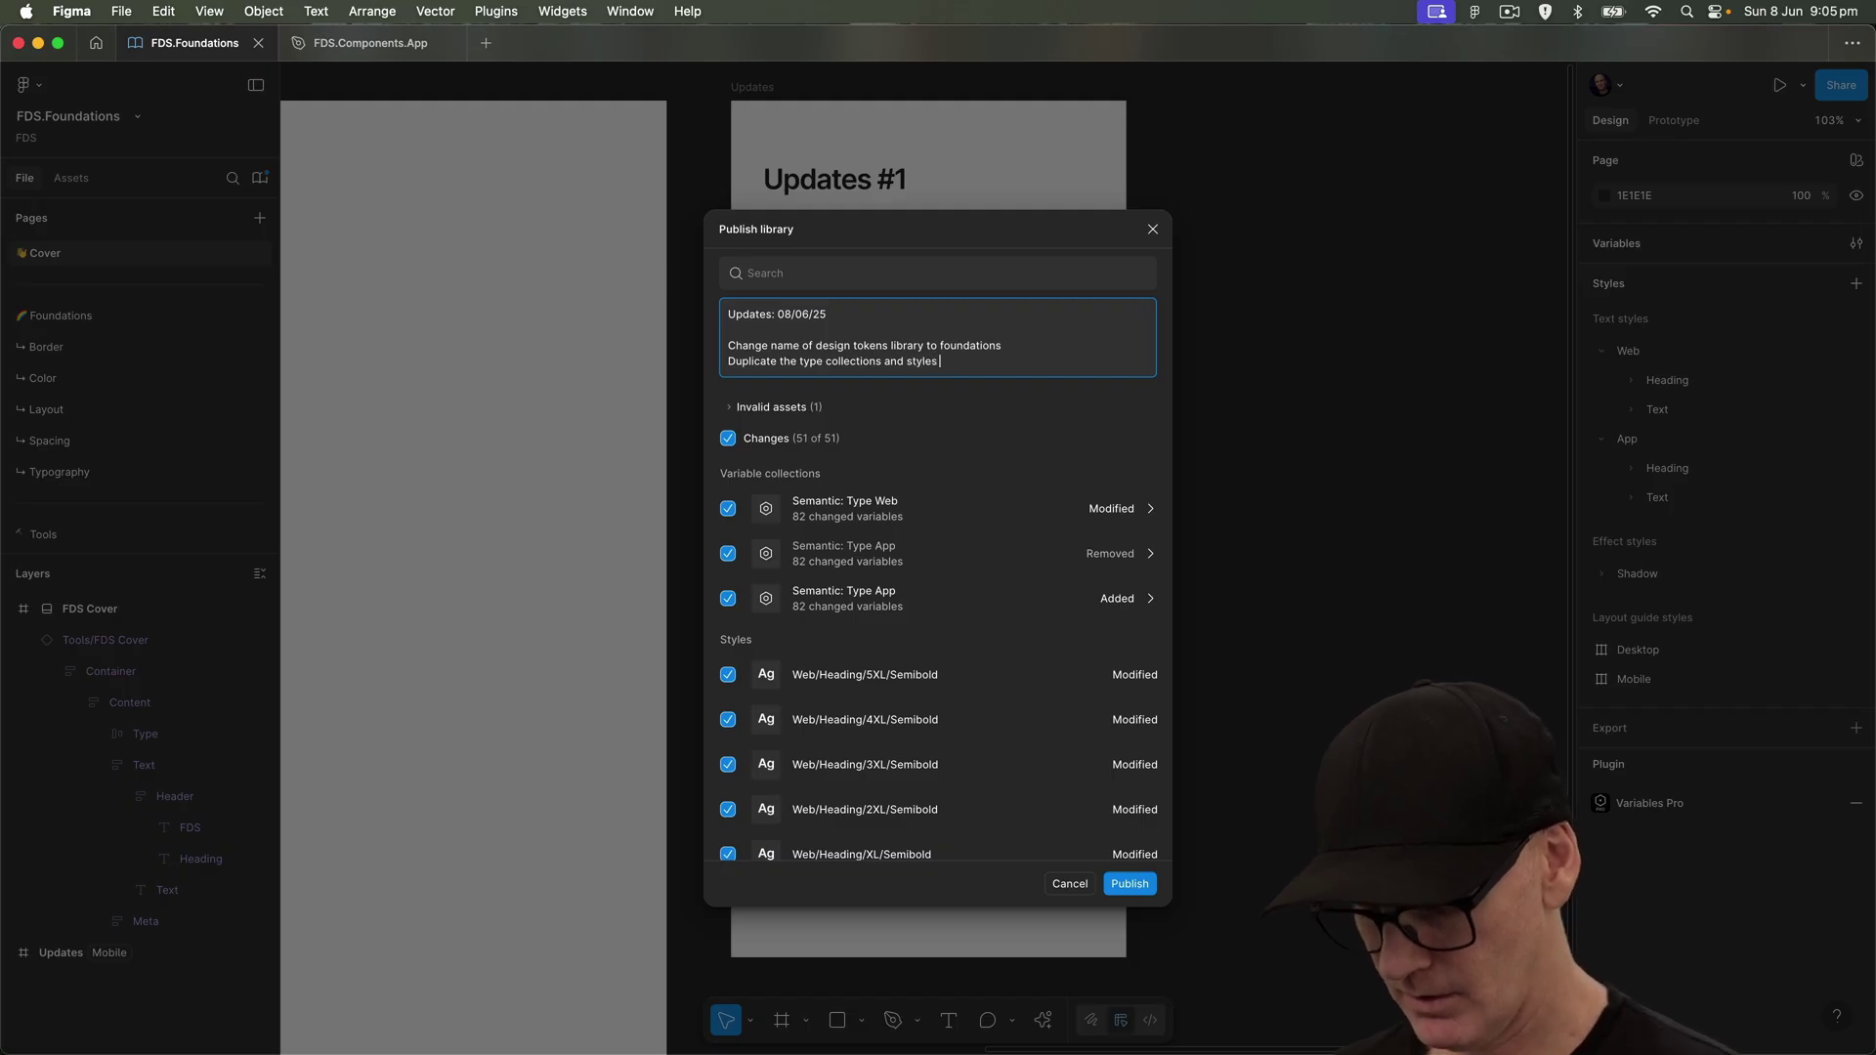
type("to separate web and app")
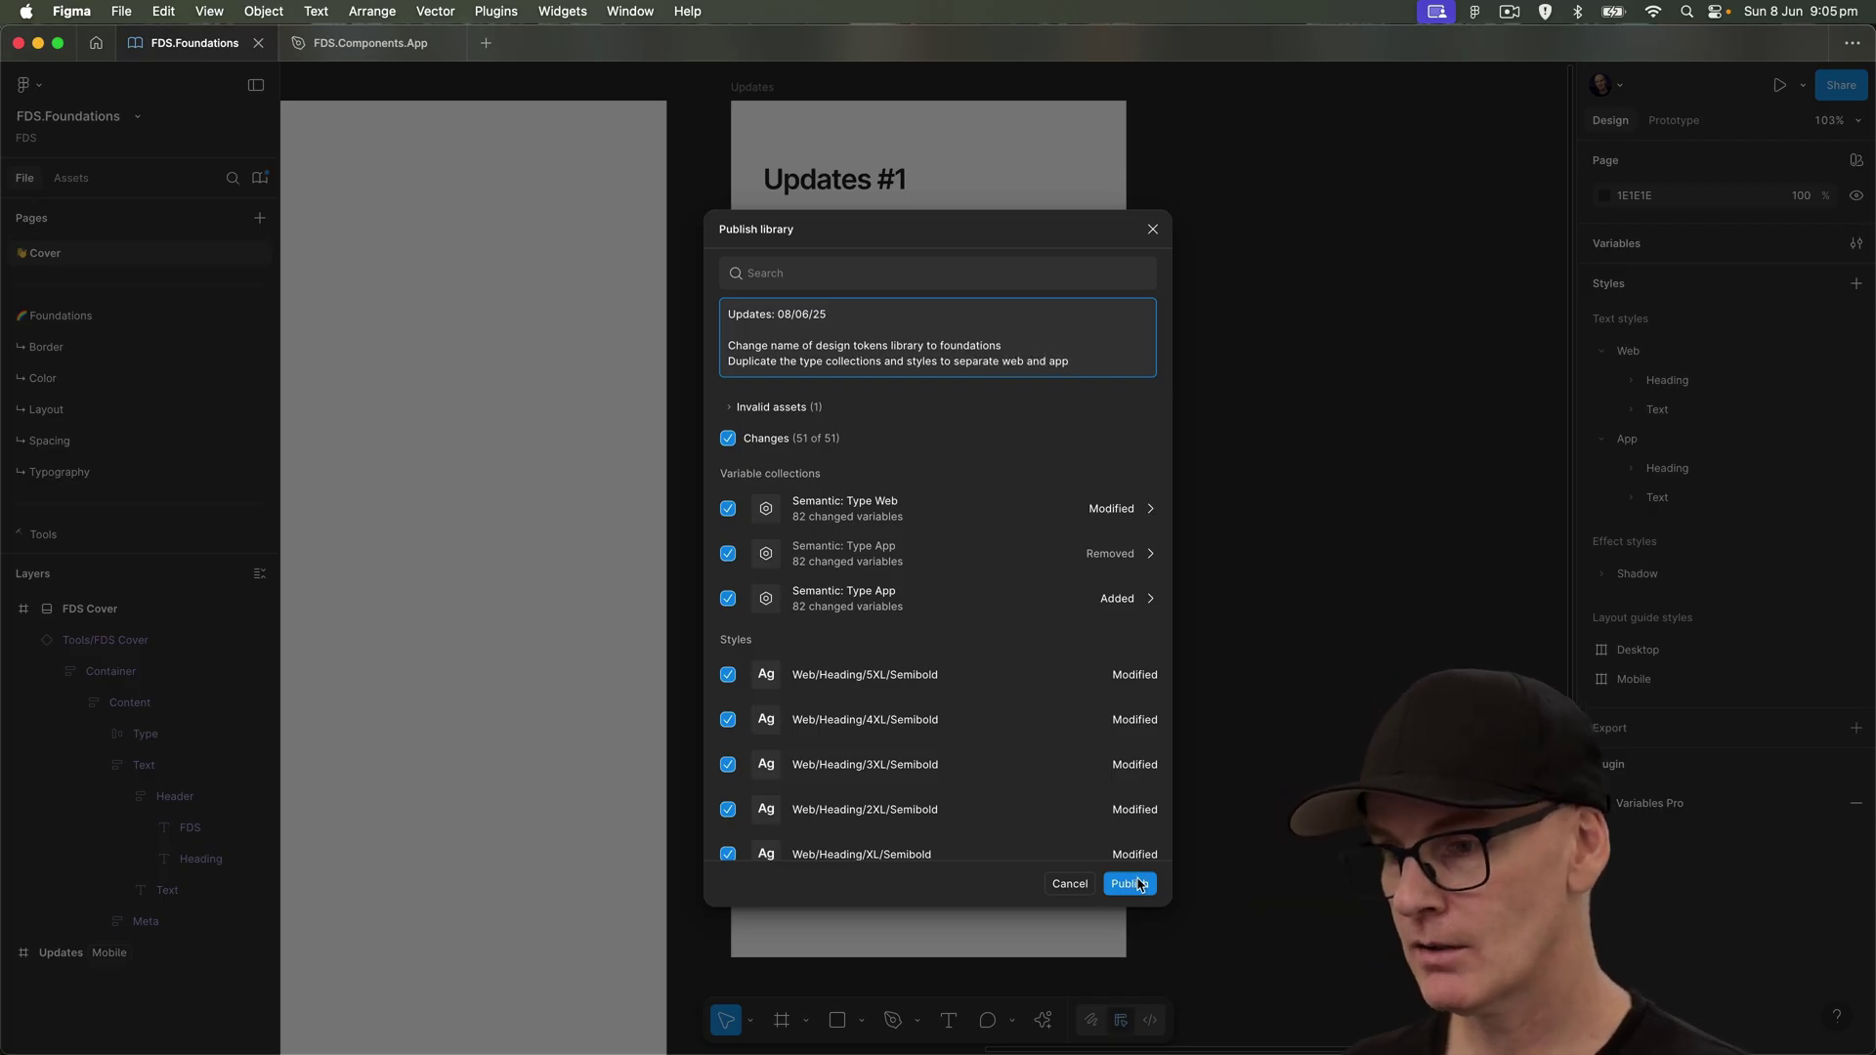
left_click(1131, 884)
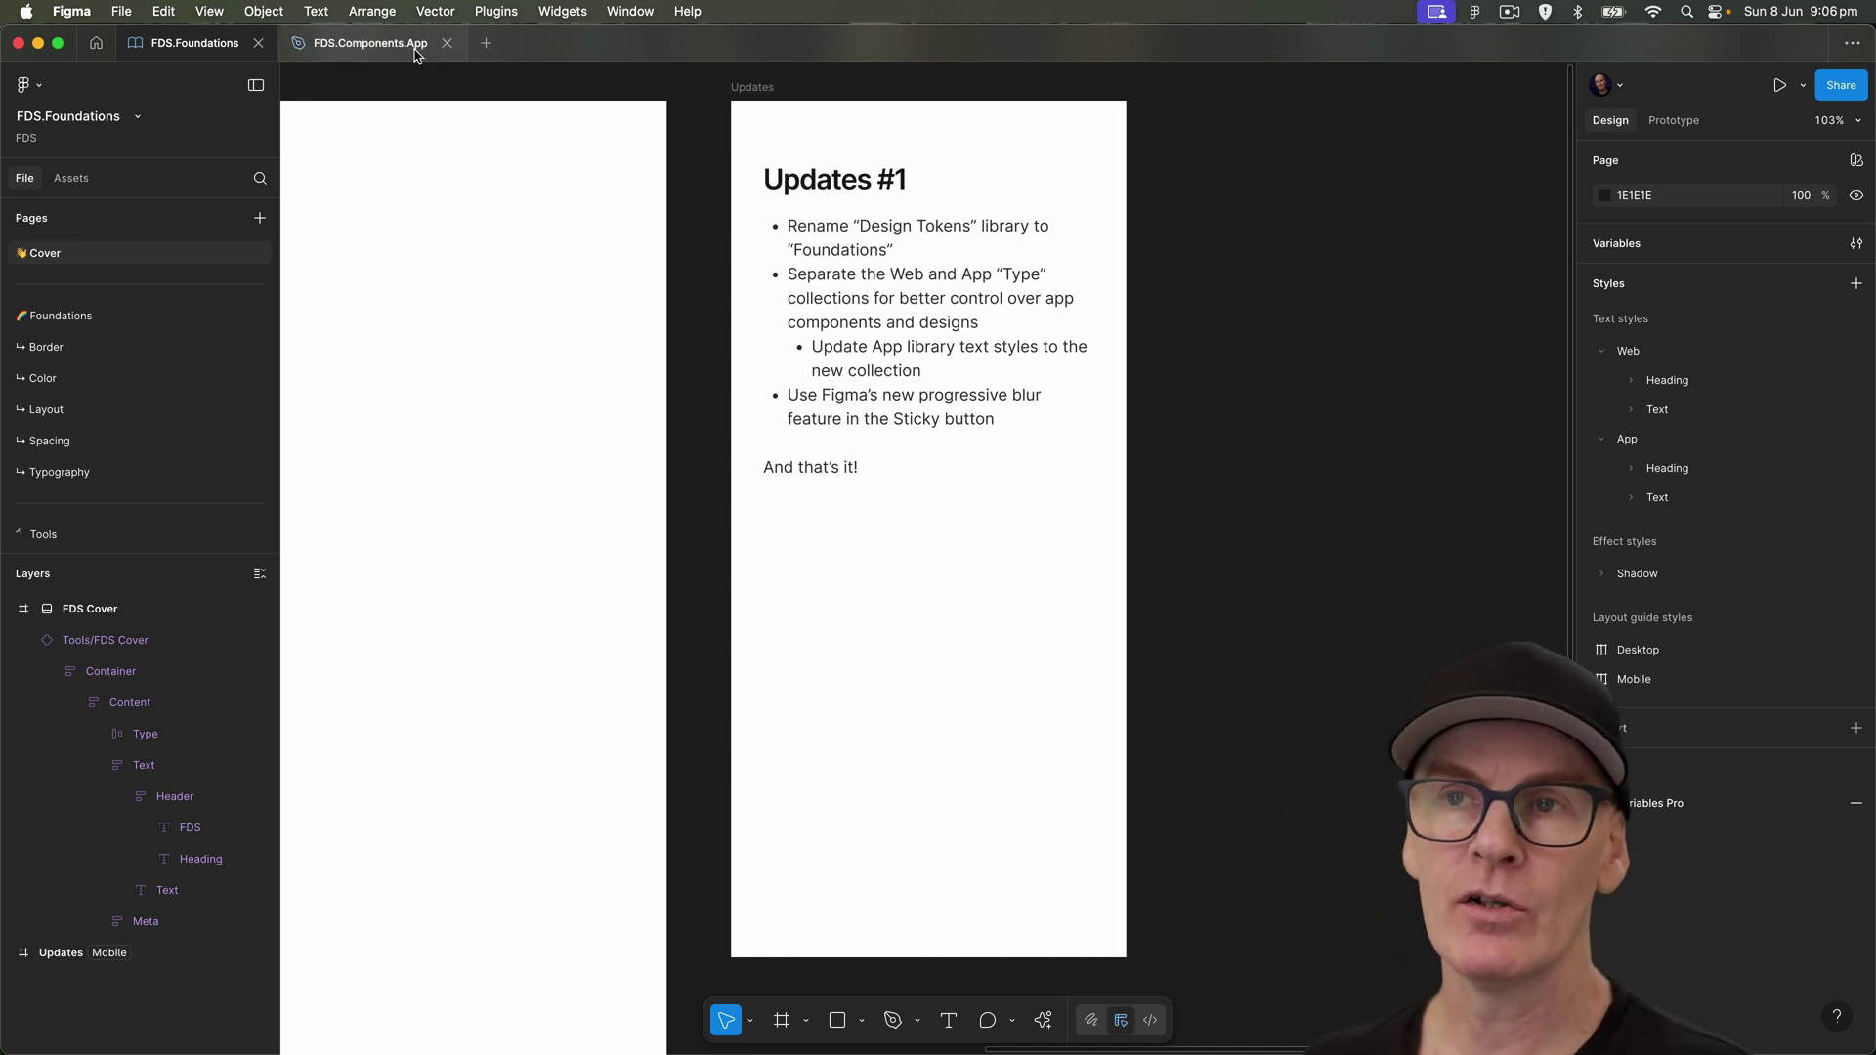
- Switch to the FDS.Components.App file and update all FDS.Foundations library assets across all pages
left_click(374, 46)
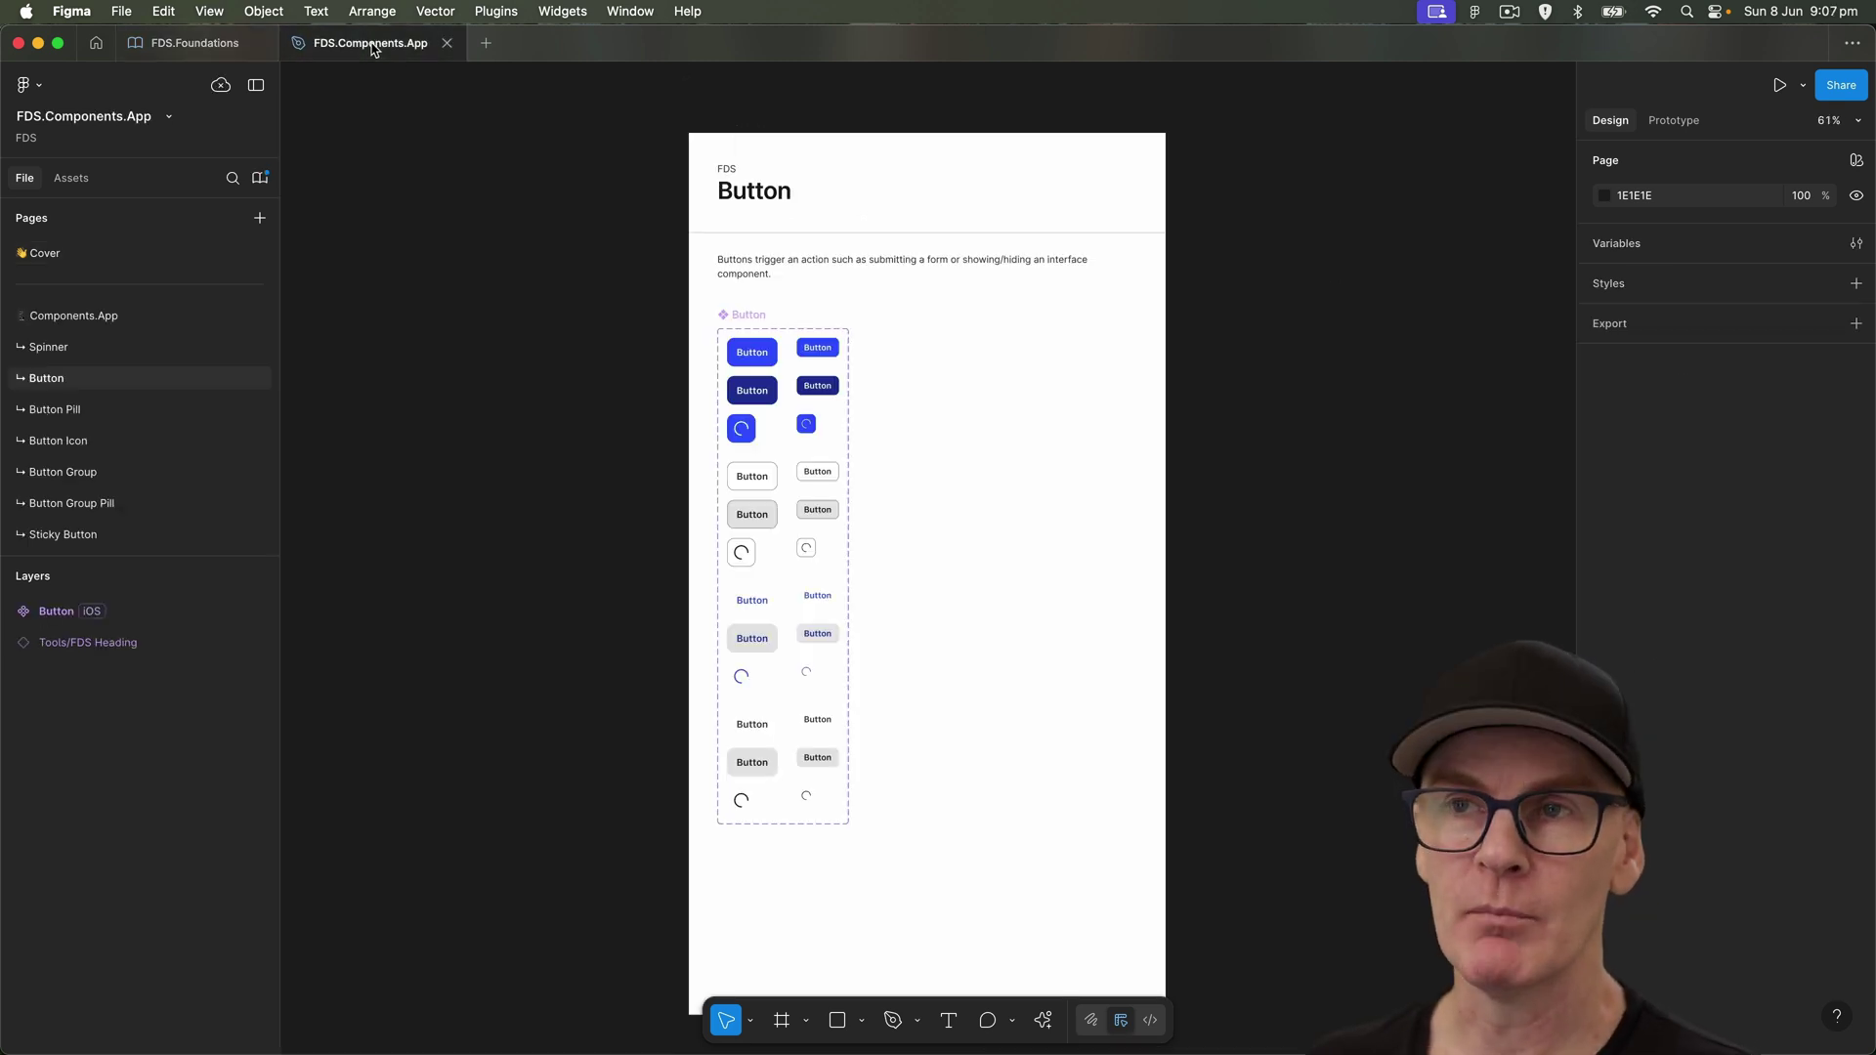
left_click(260, 176)
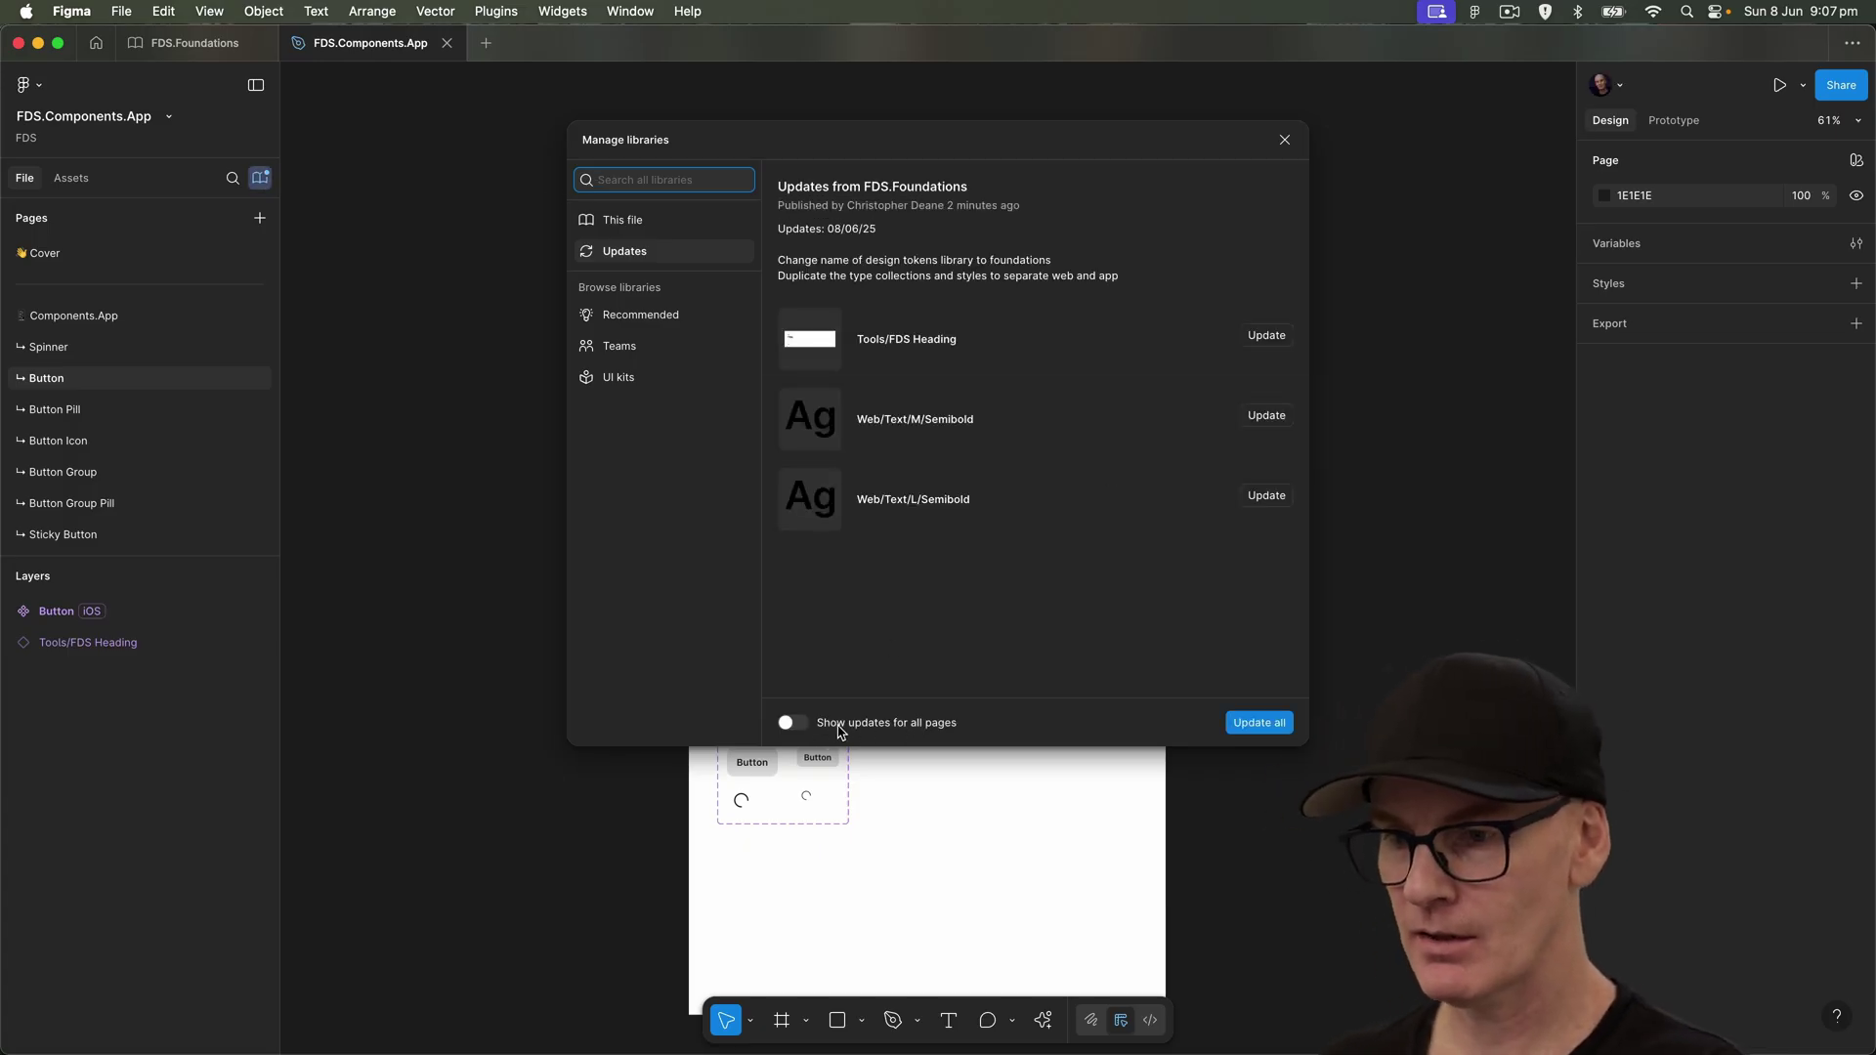
left_click(793, 724)
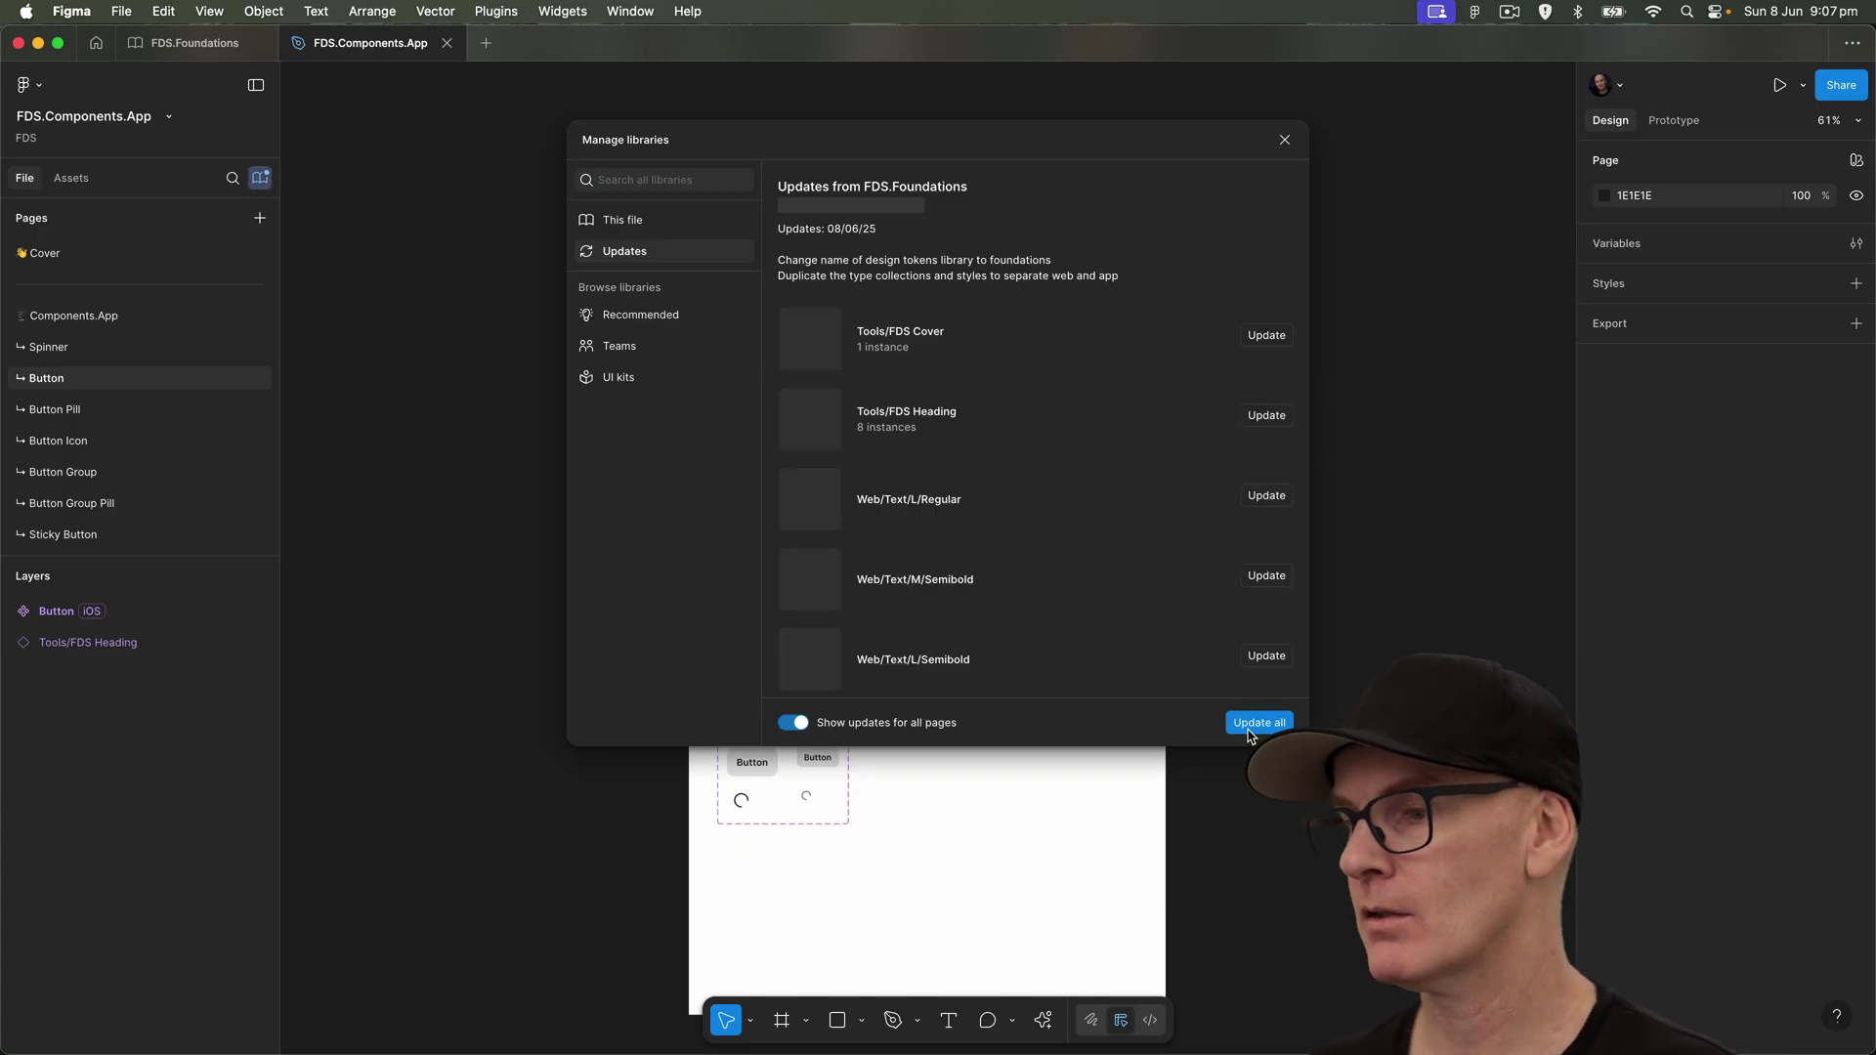
left_click(1257, 723)
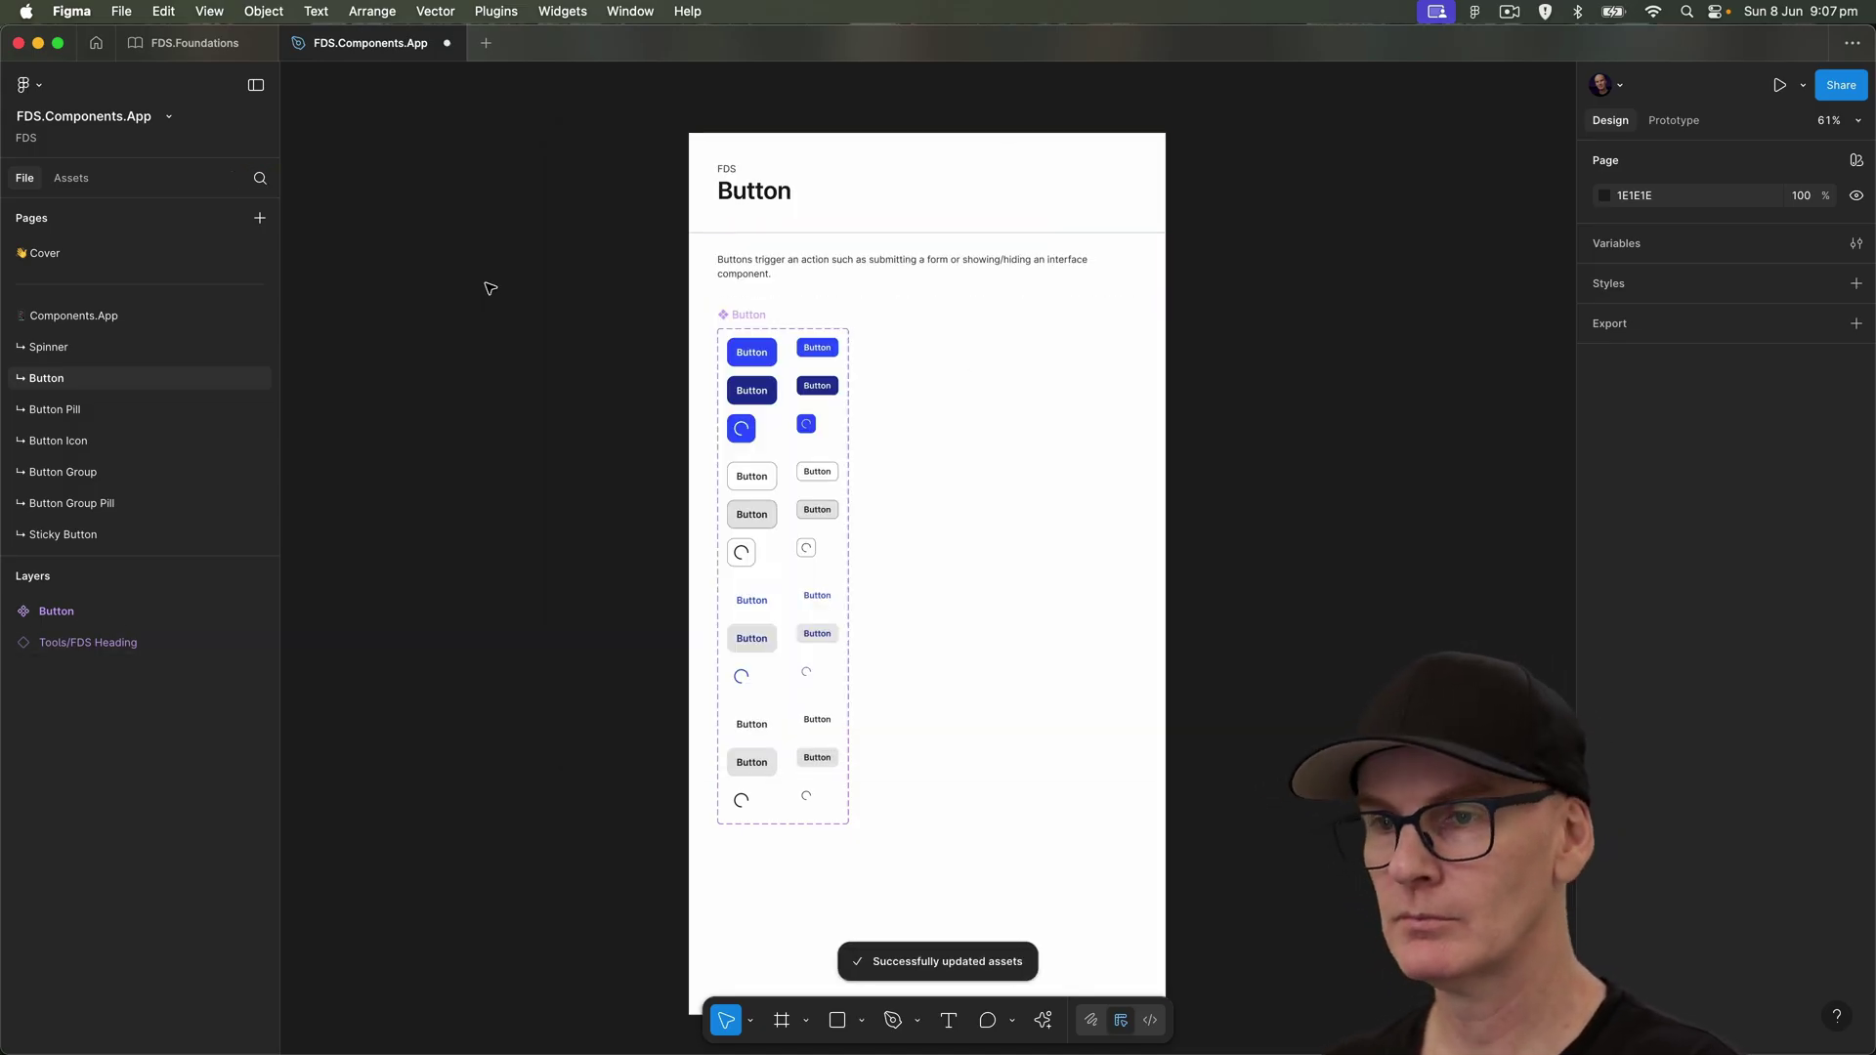
- Check which typography variable mode is applied to the Button component set
left_click(739, 317)
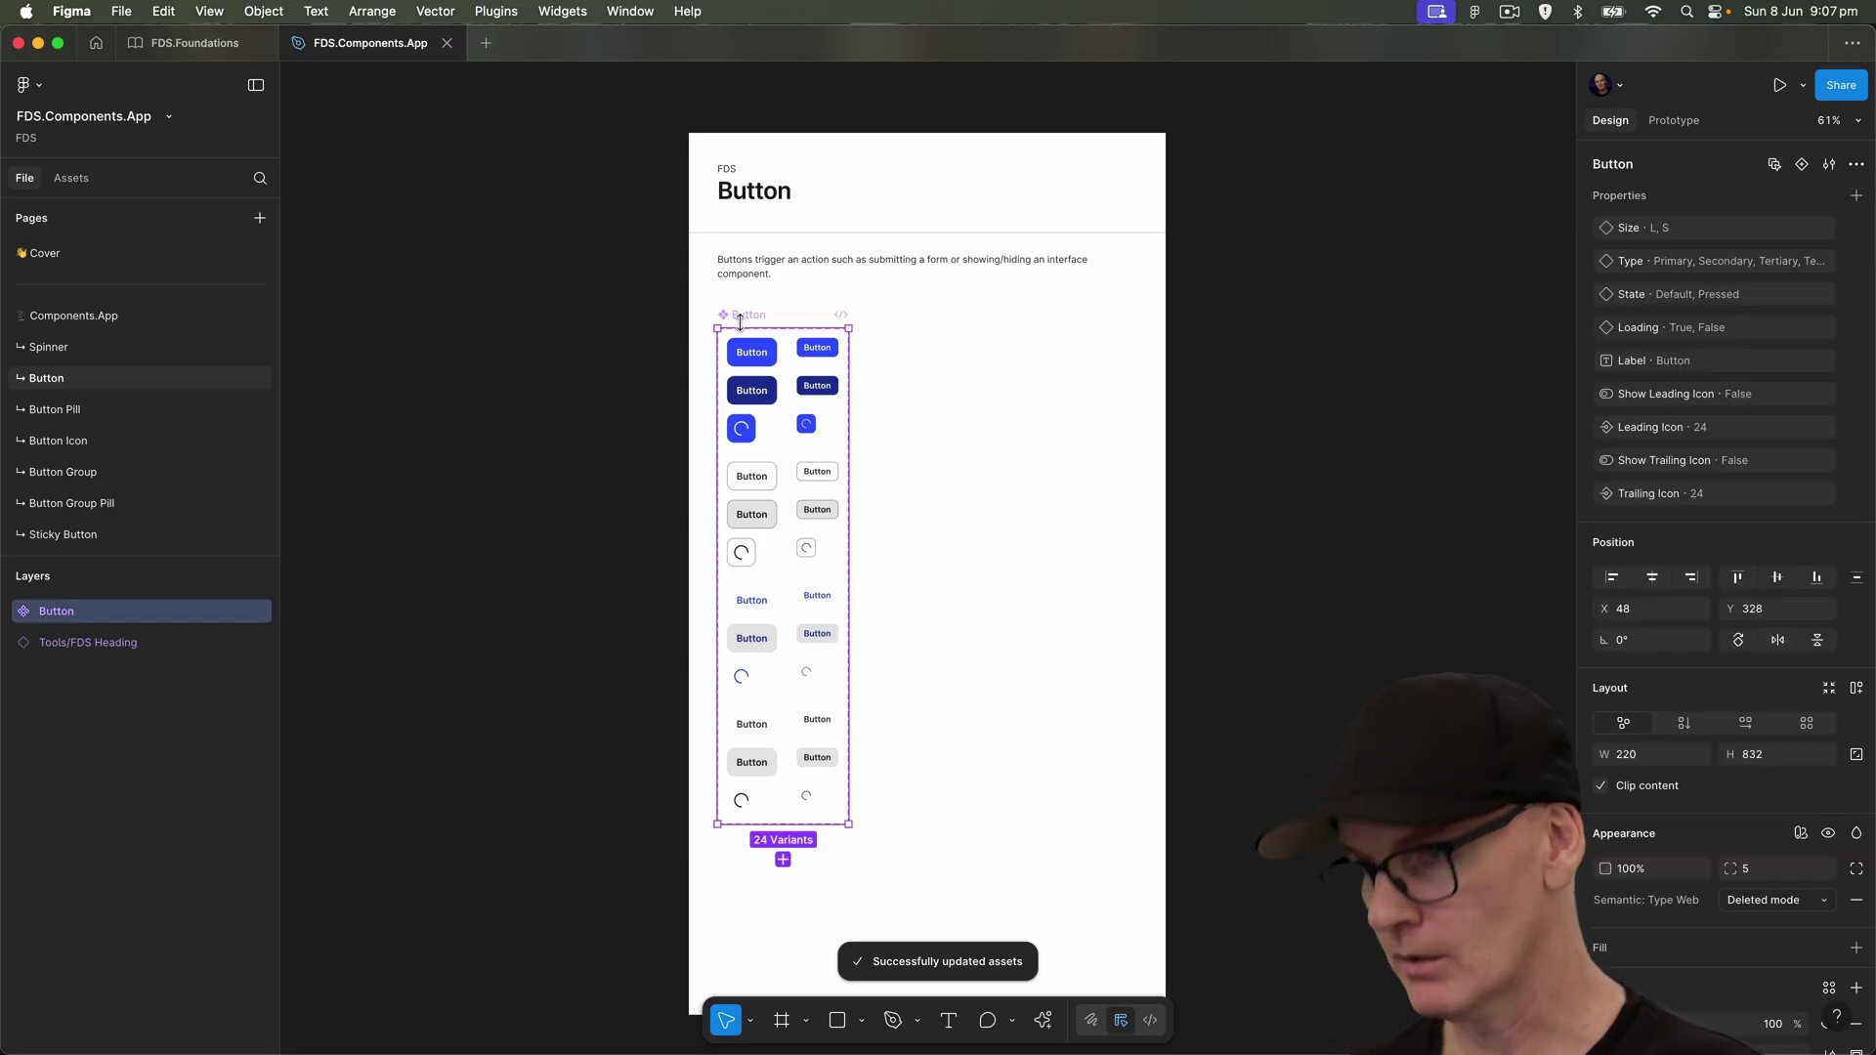
key("shift+0")
scroll(1026, 430, "up", 3)
scroll(1026, 430, "right", 3)
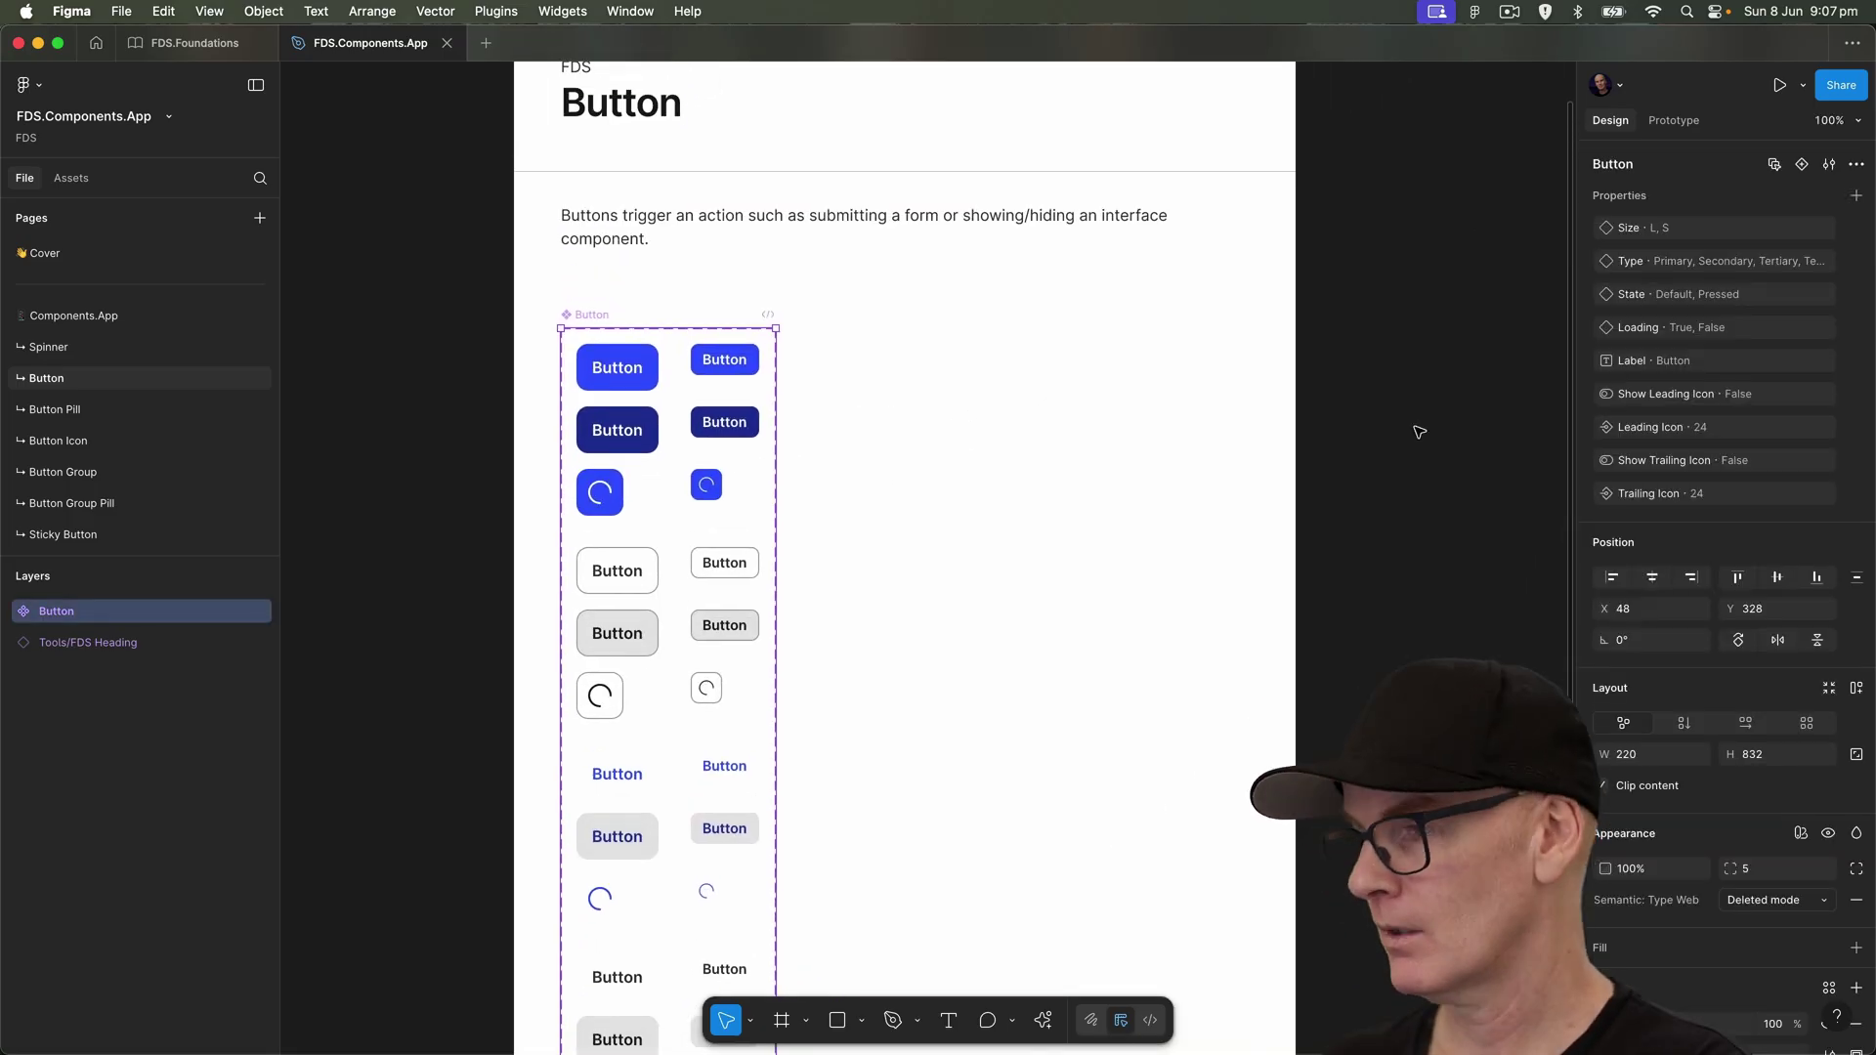
scroll(1759, 684, "down", 5)
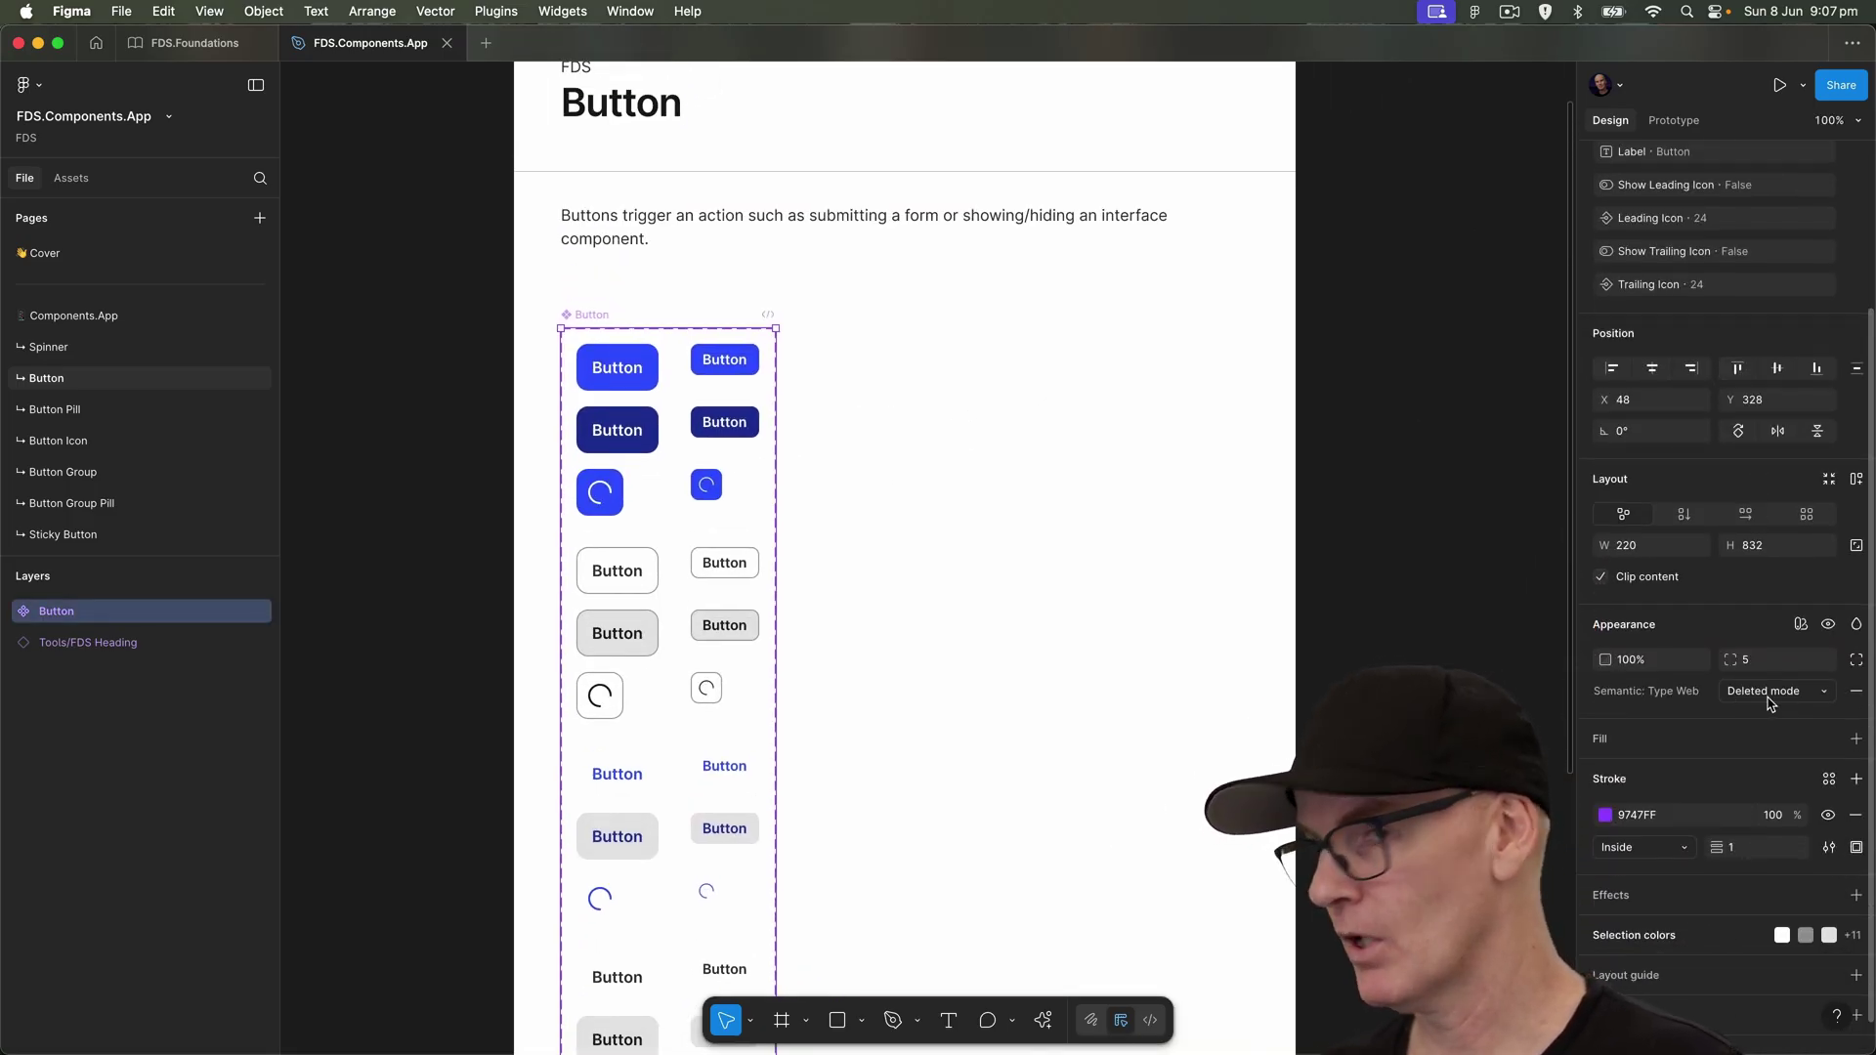
key("Escape")
- Apply the App/Text/L/Semibold text style to the eight large button labels in the Button component set
left_click(617, 369, "super")
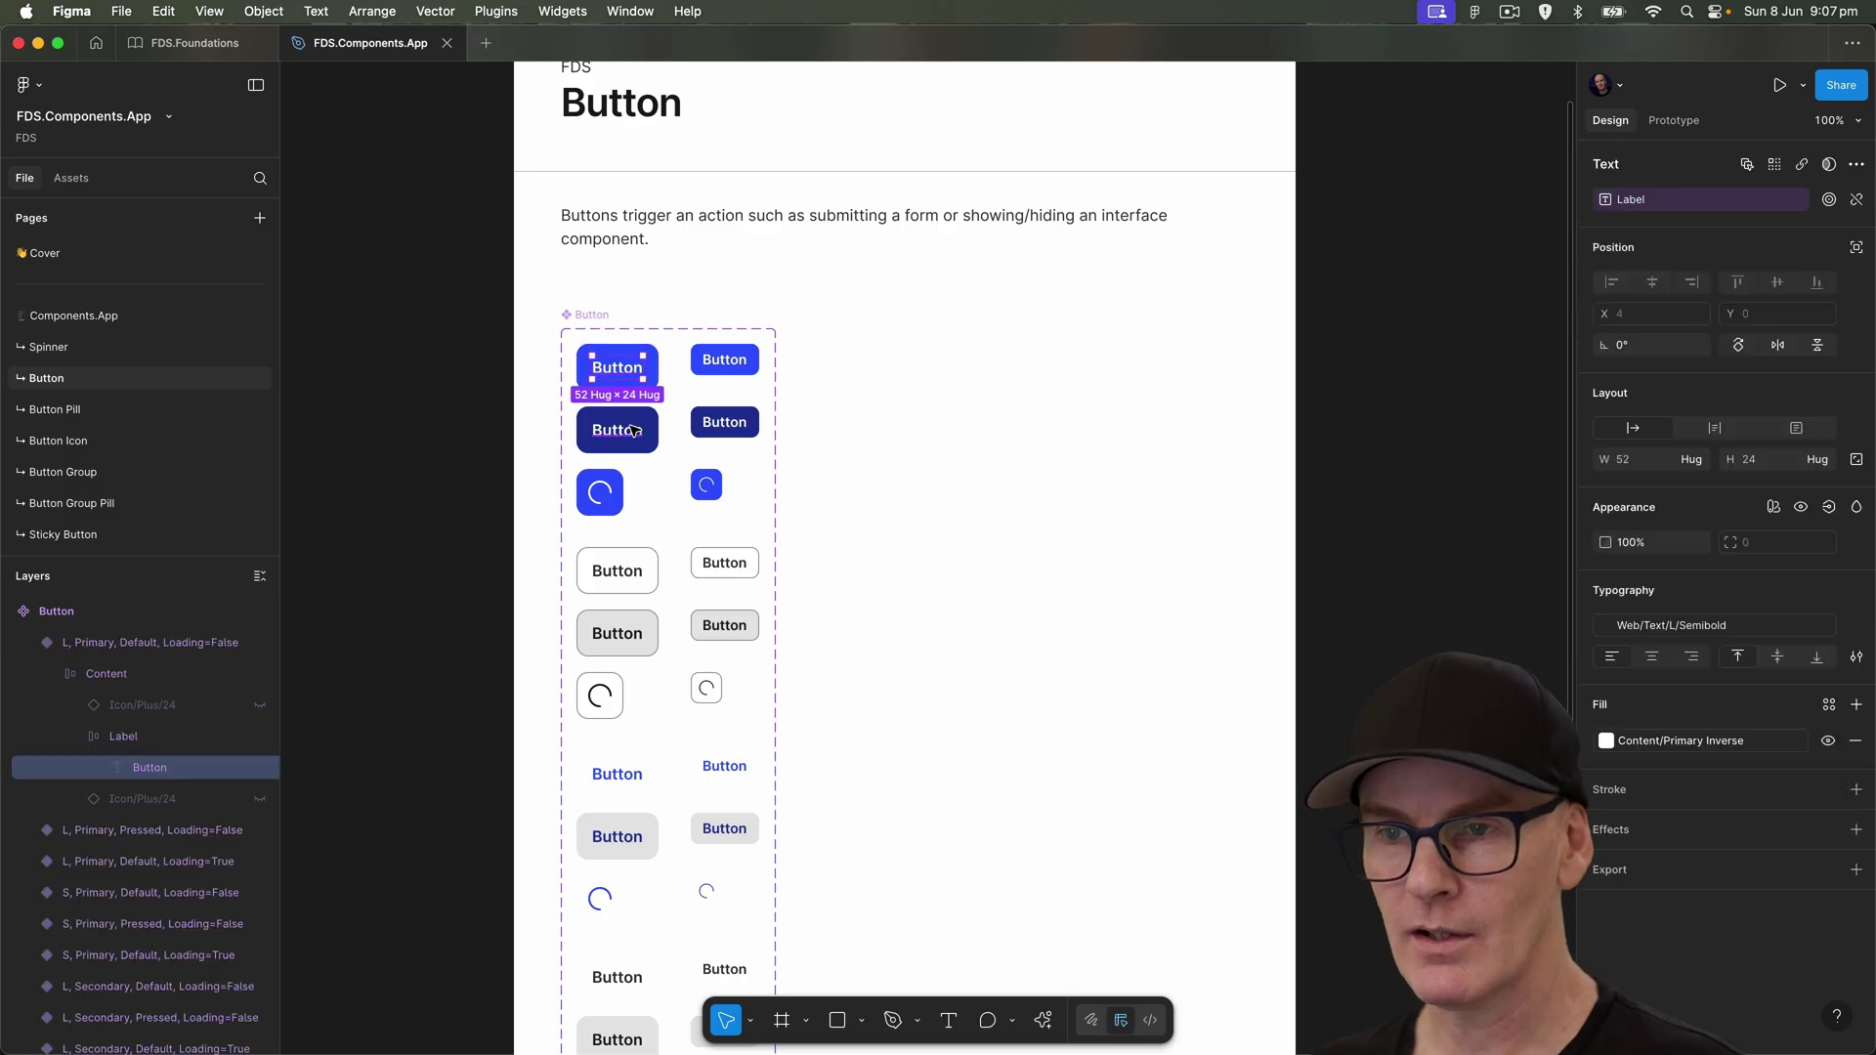
left_click(633, 429, "shift+super")
left_click(633, 572, "shift+super")
left_click(630, 634, "shift+super")
scroll(706, 555, "down", 4)
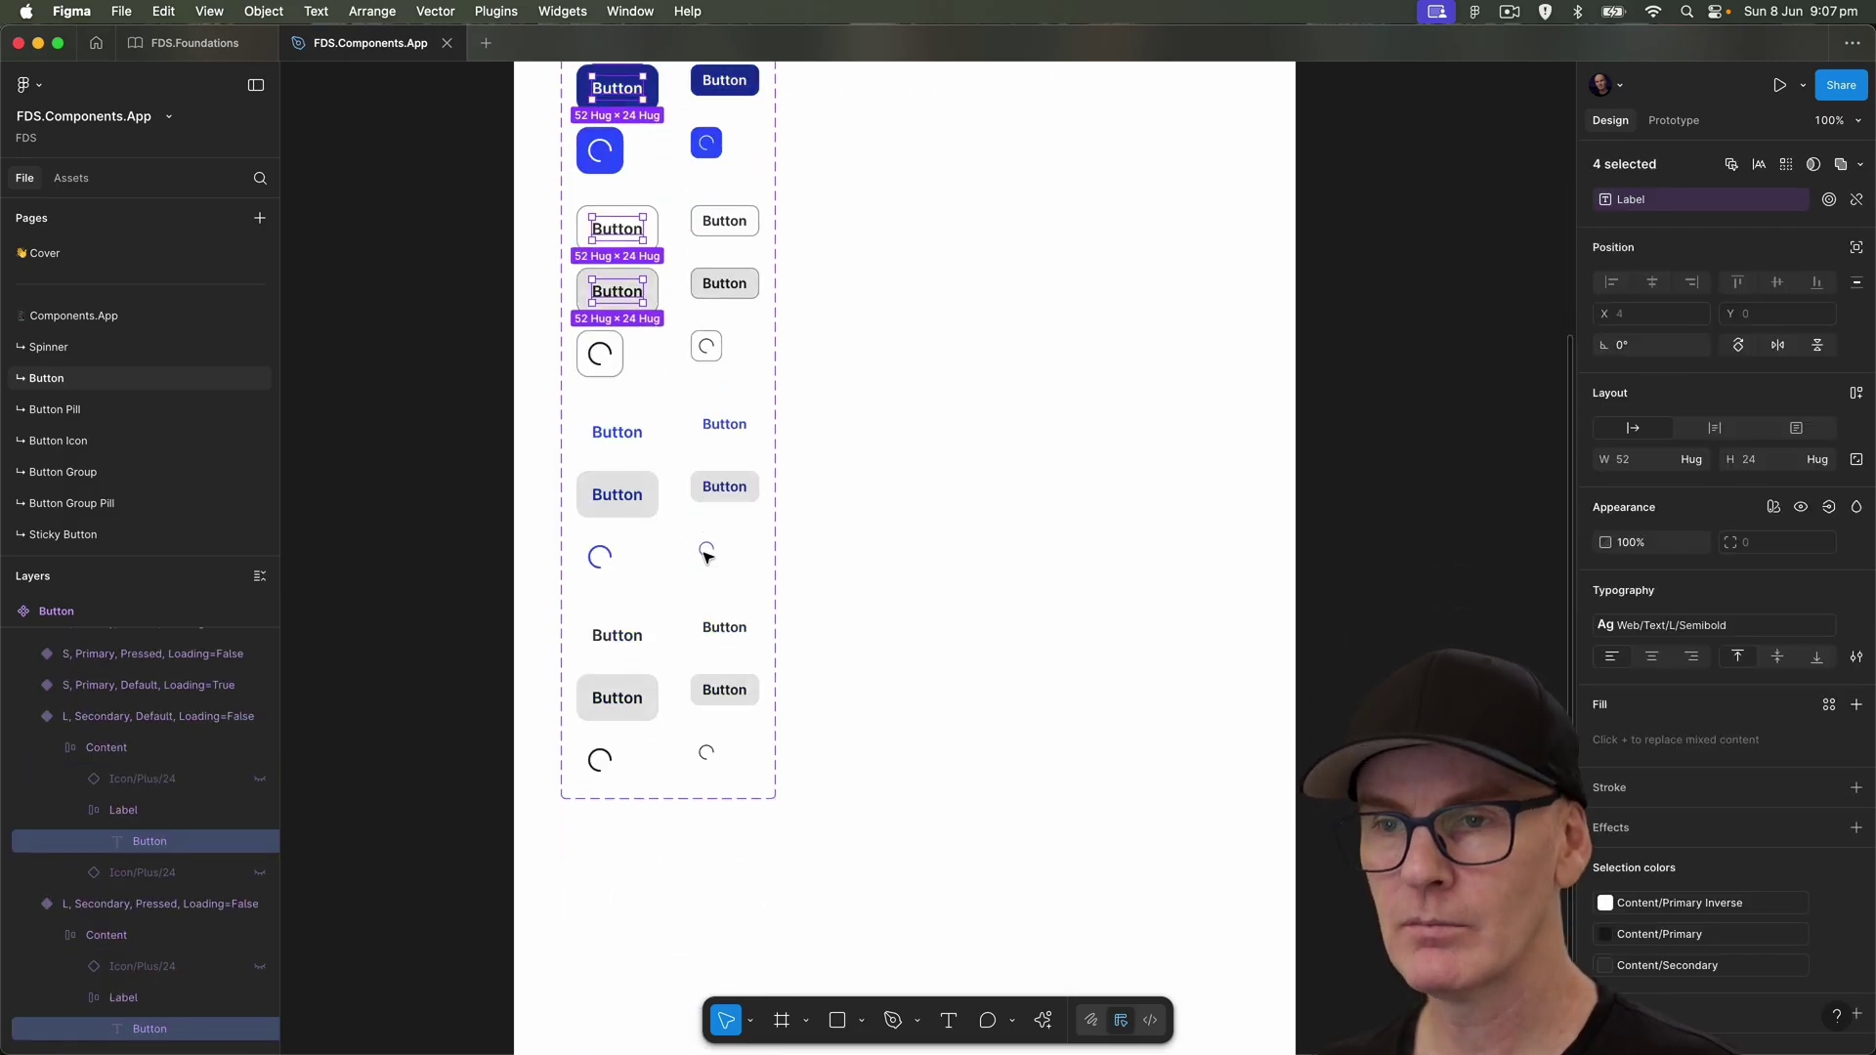
scroll(705, 555, "down", 2)
left_click(630, 380, "shift+super")
left_click(625, 435, "shift+super")
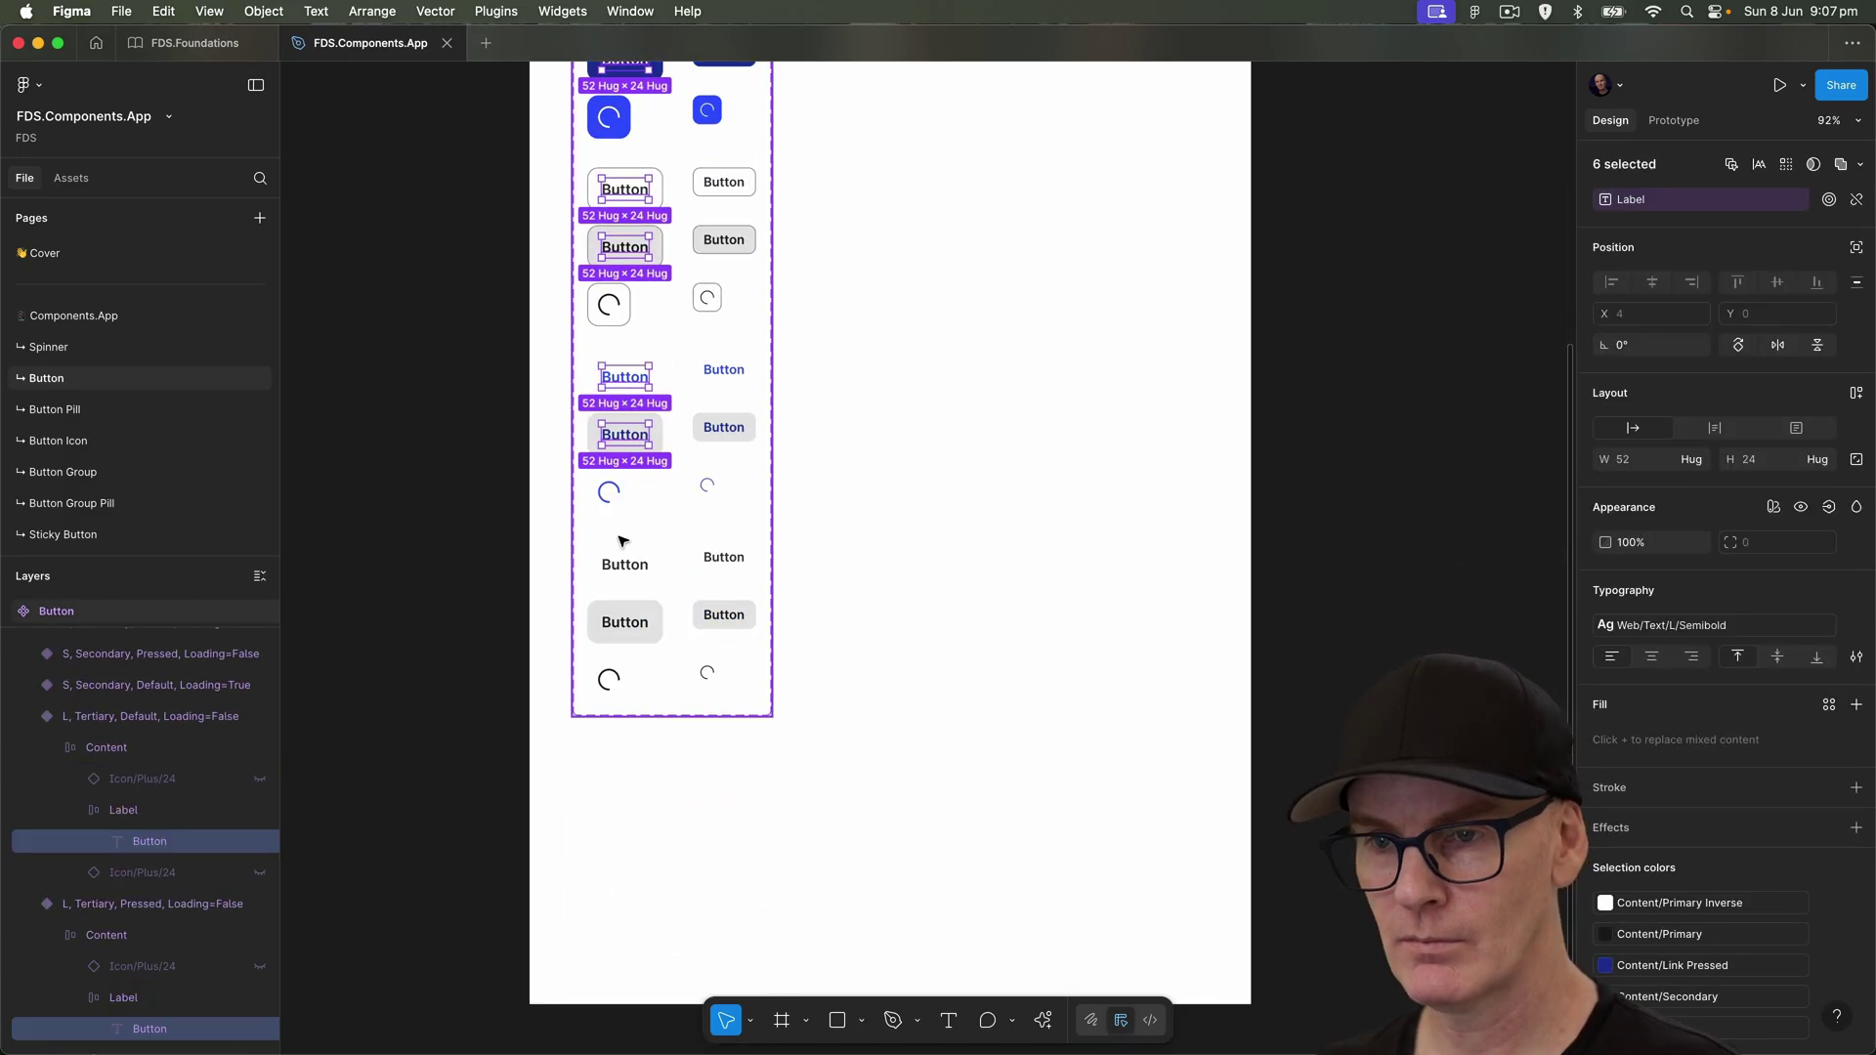
left_click(624, 564, "shift+super")
left_click(624, 622, "shift+super")
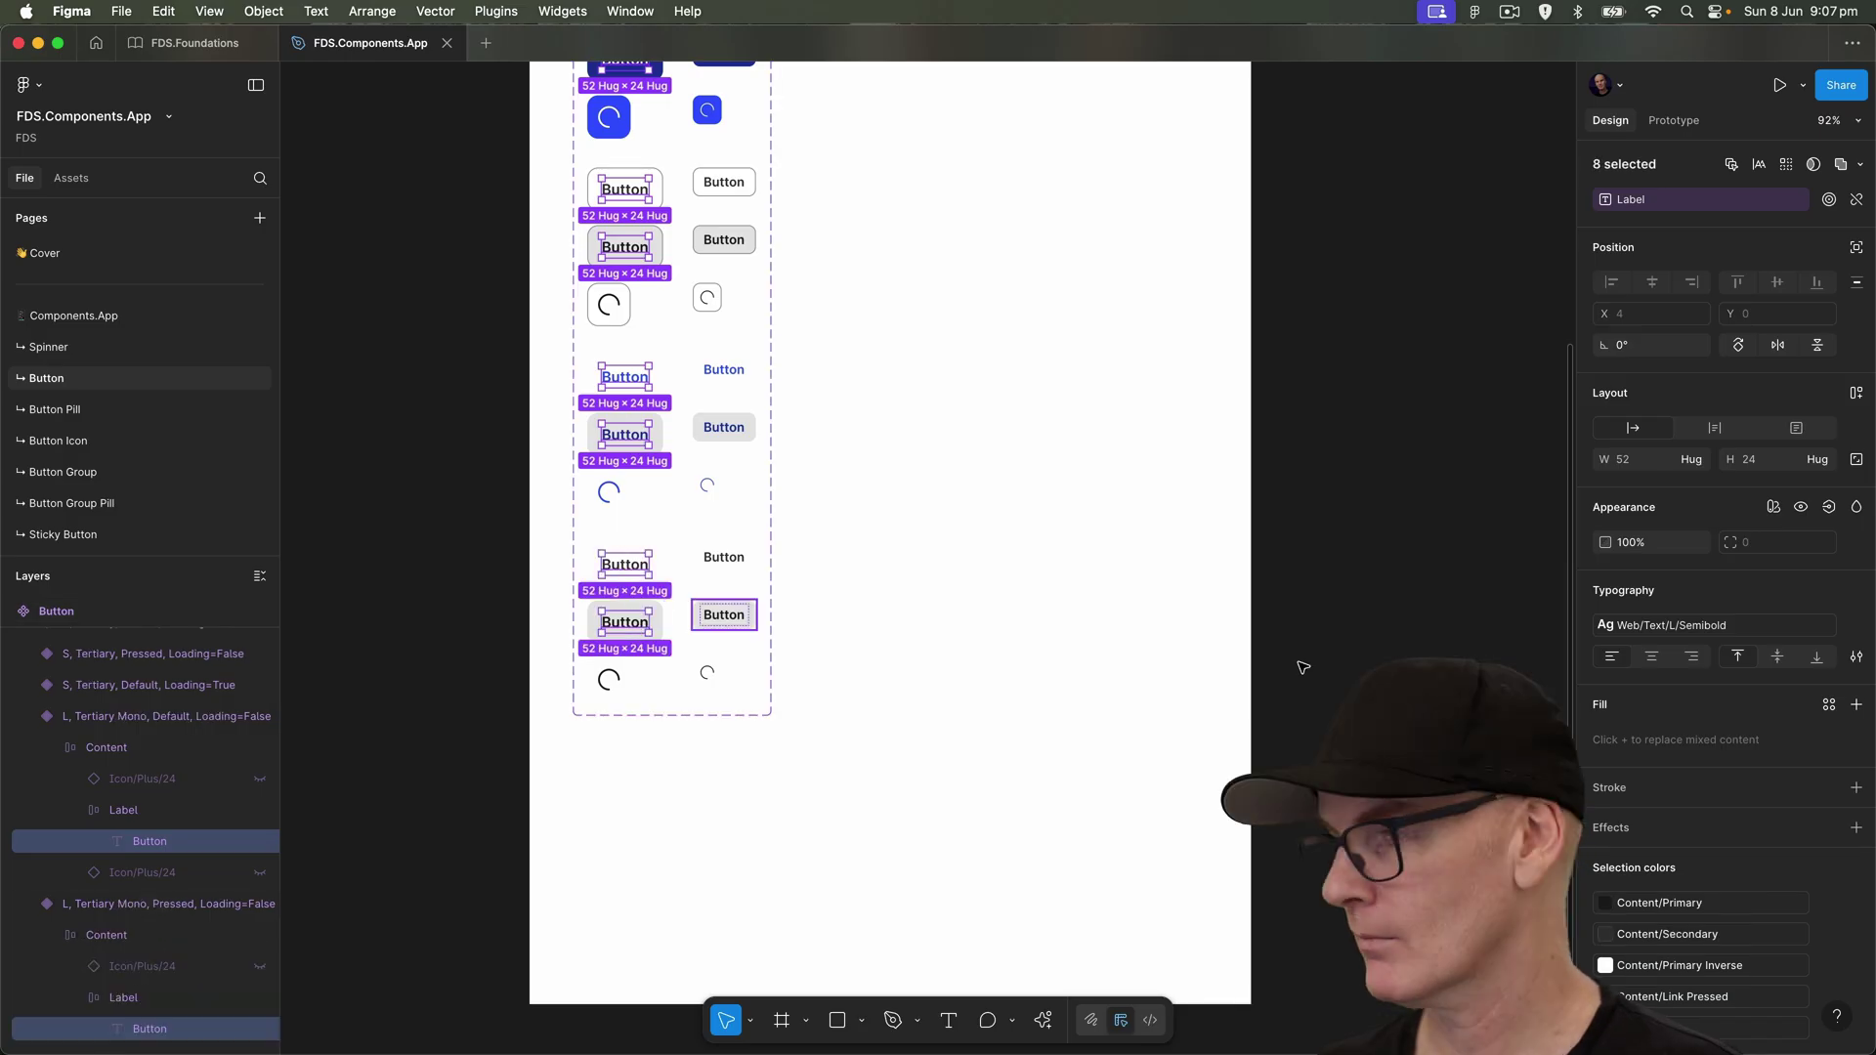
left_click(1688, 632)
type("ap")
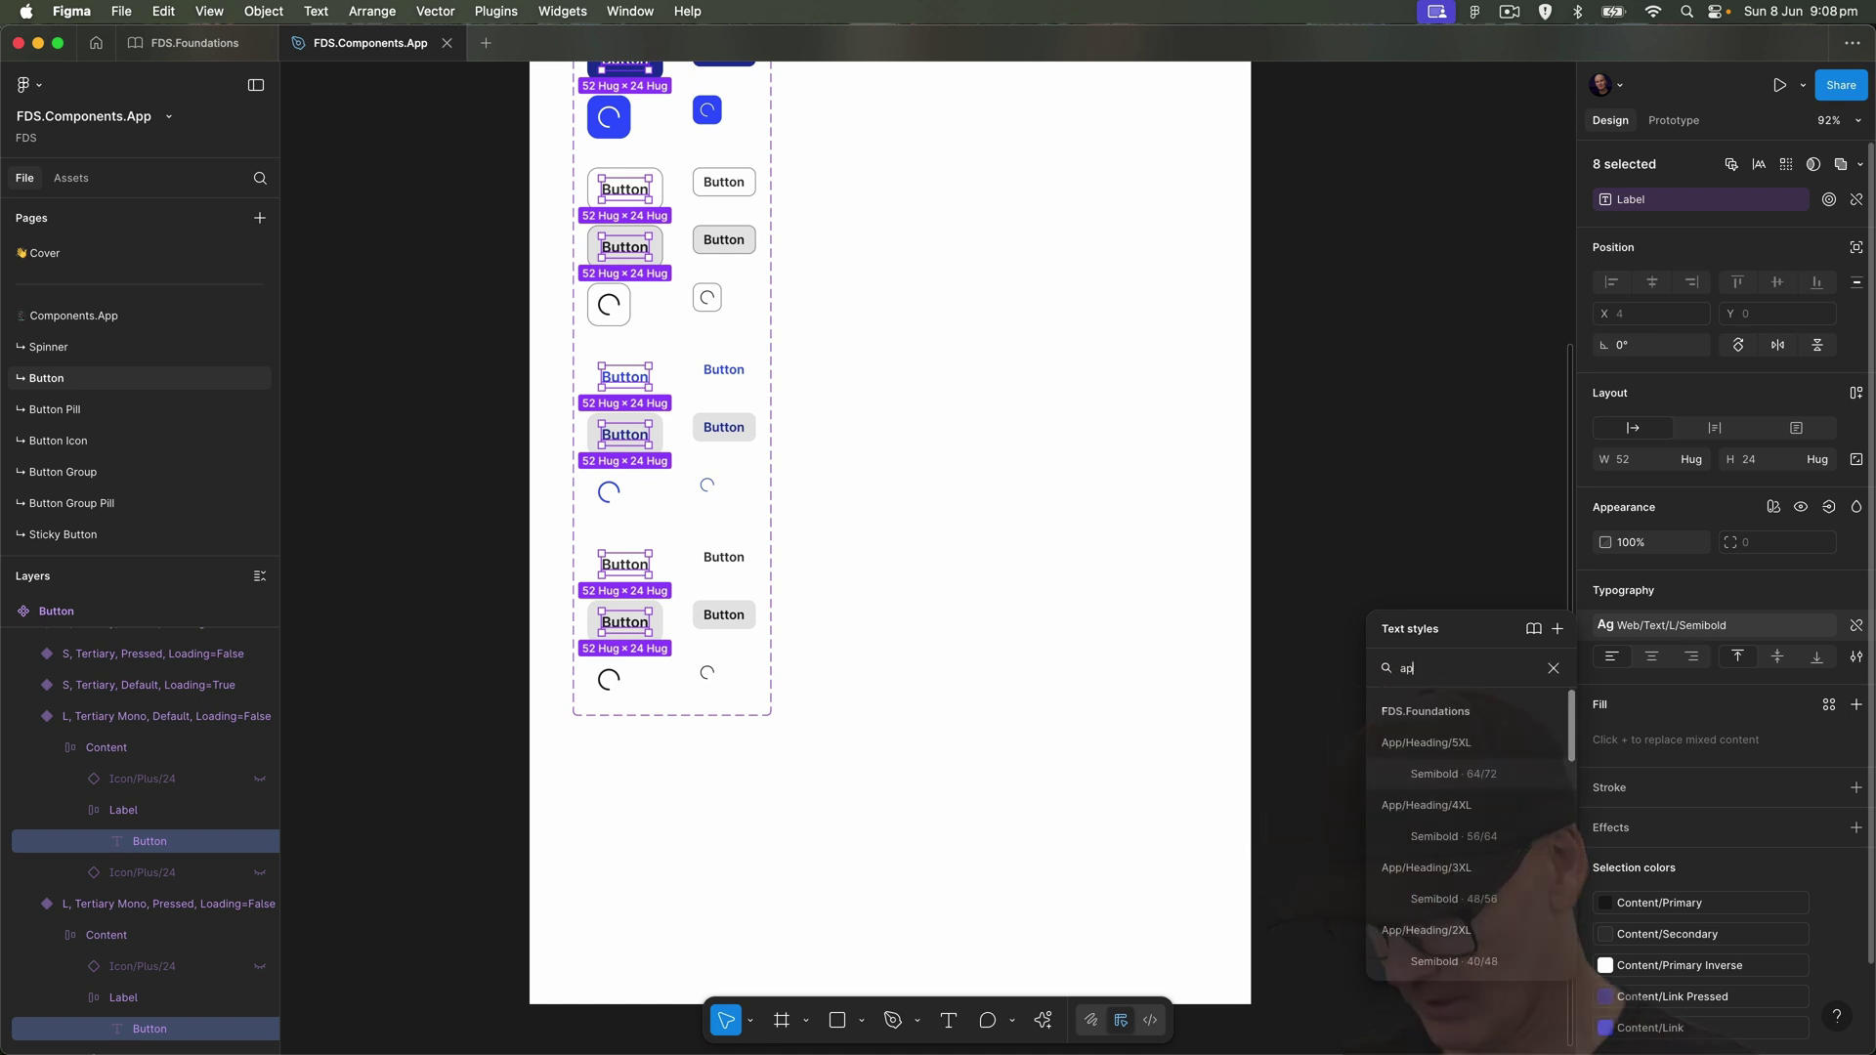
type("p text l")
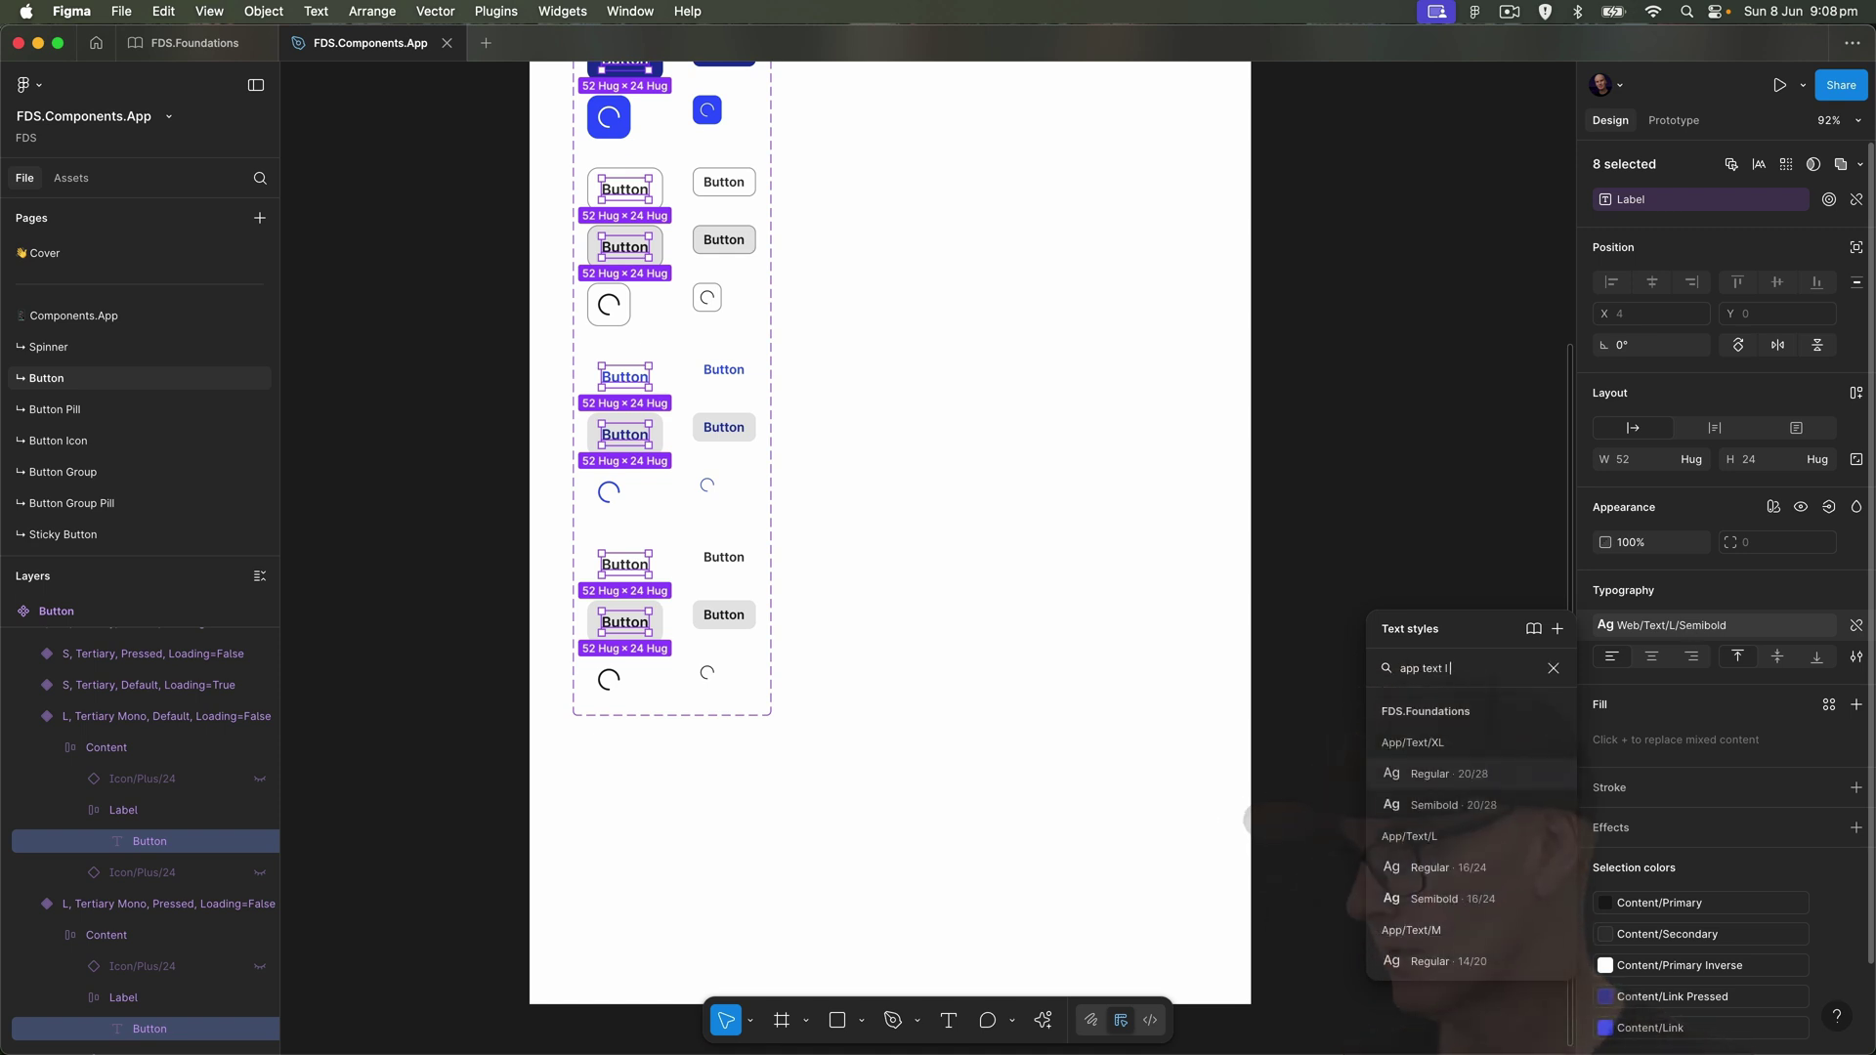
type(" s")
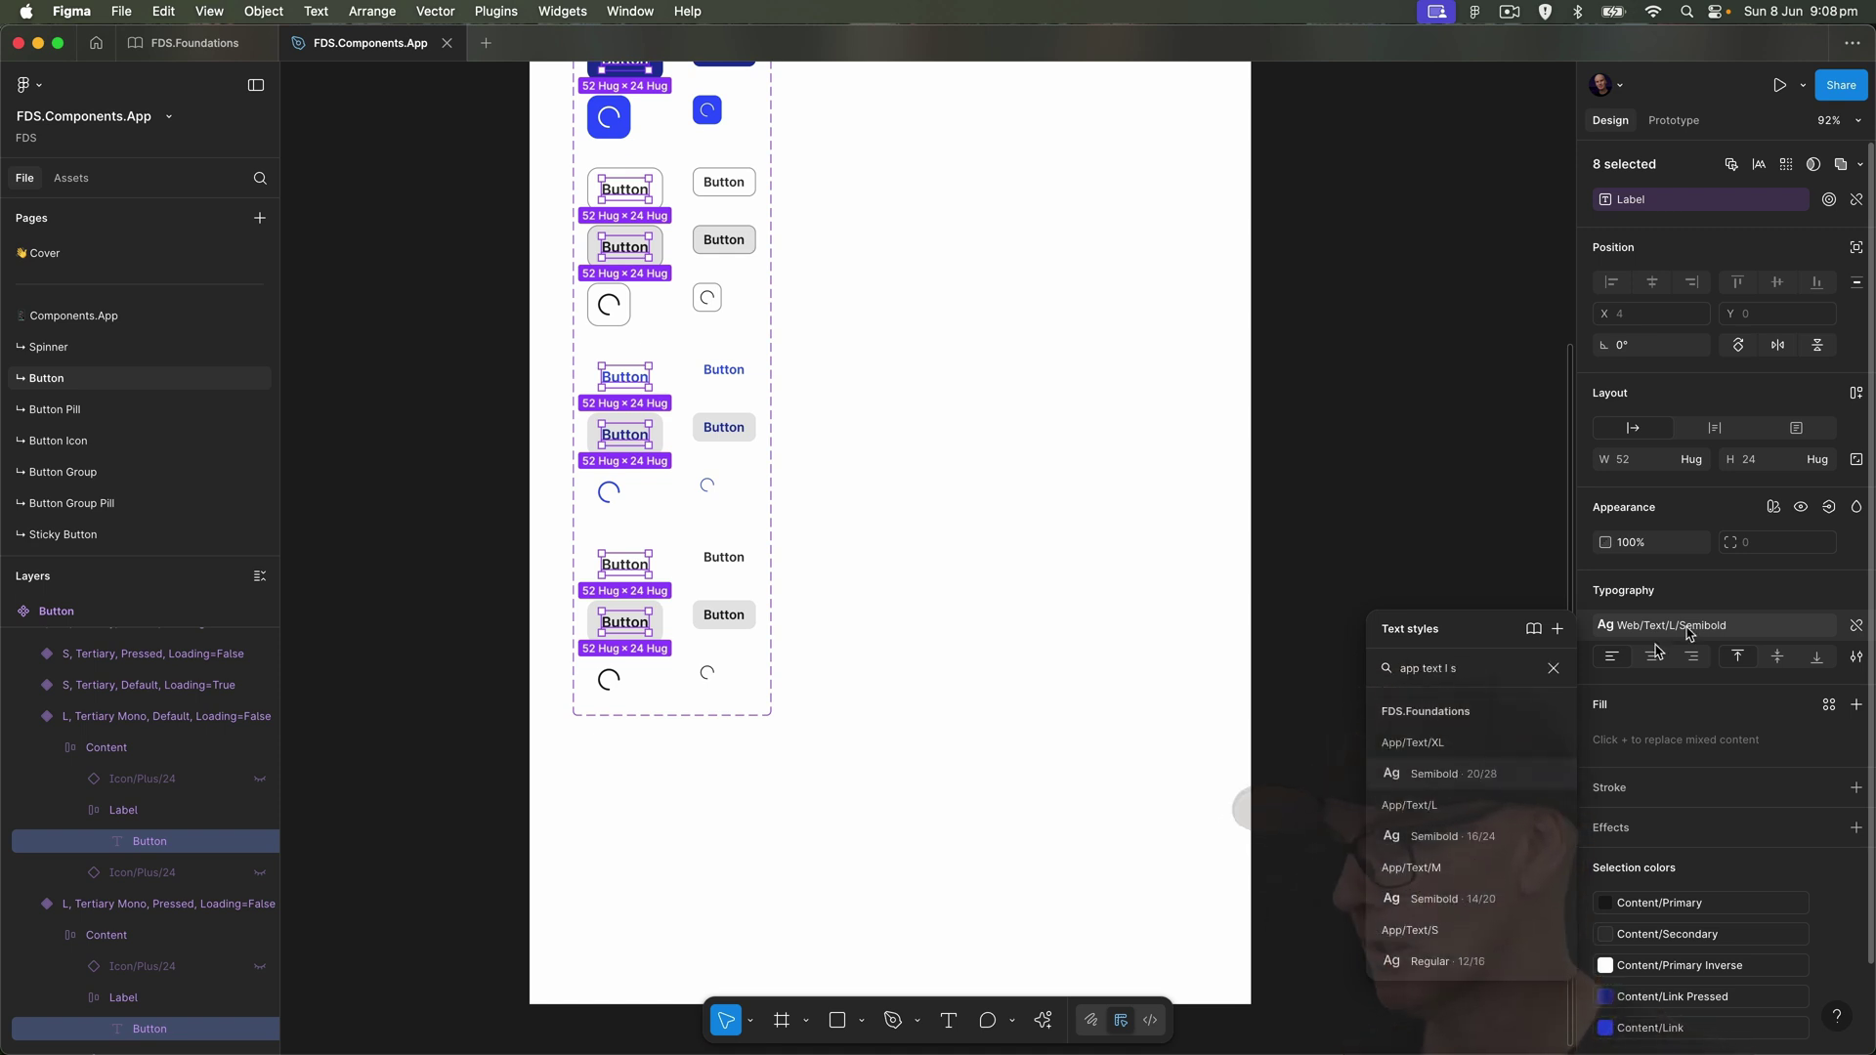
left_click(1467, 842)
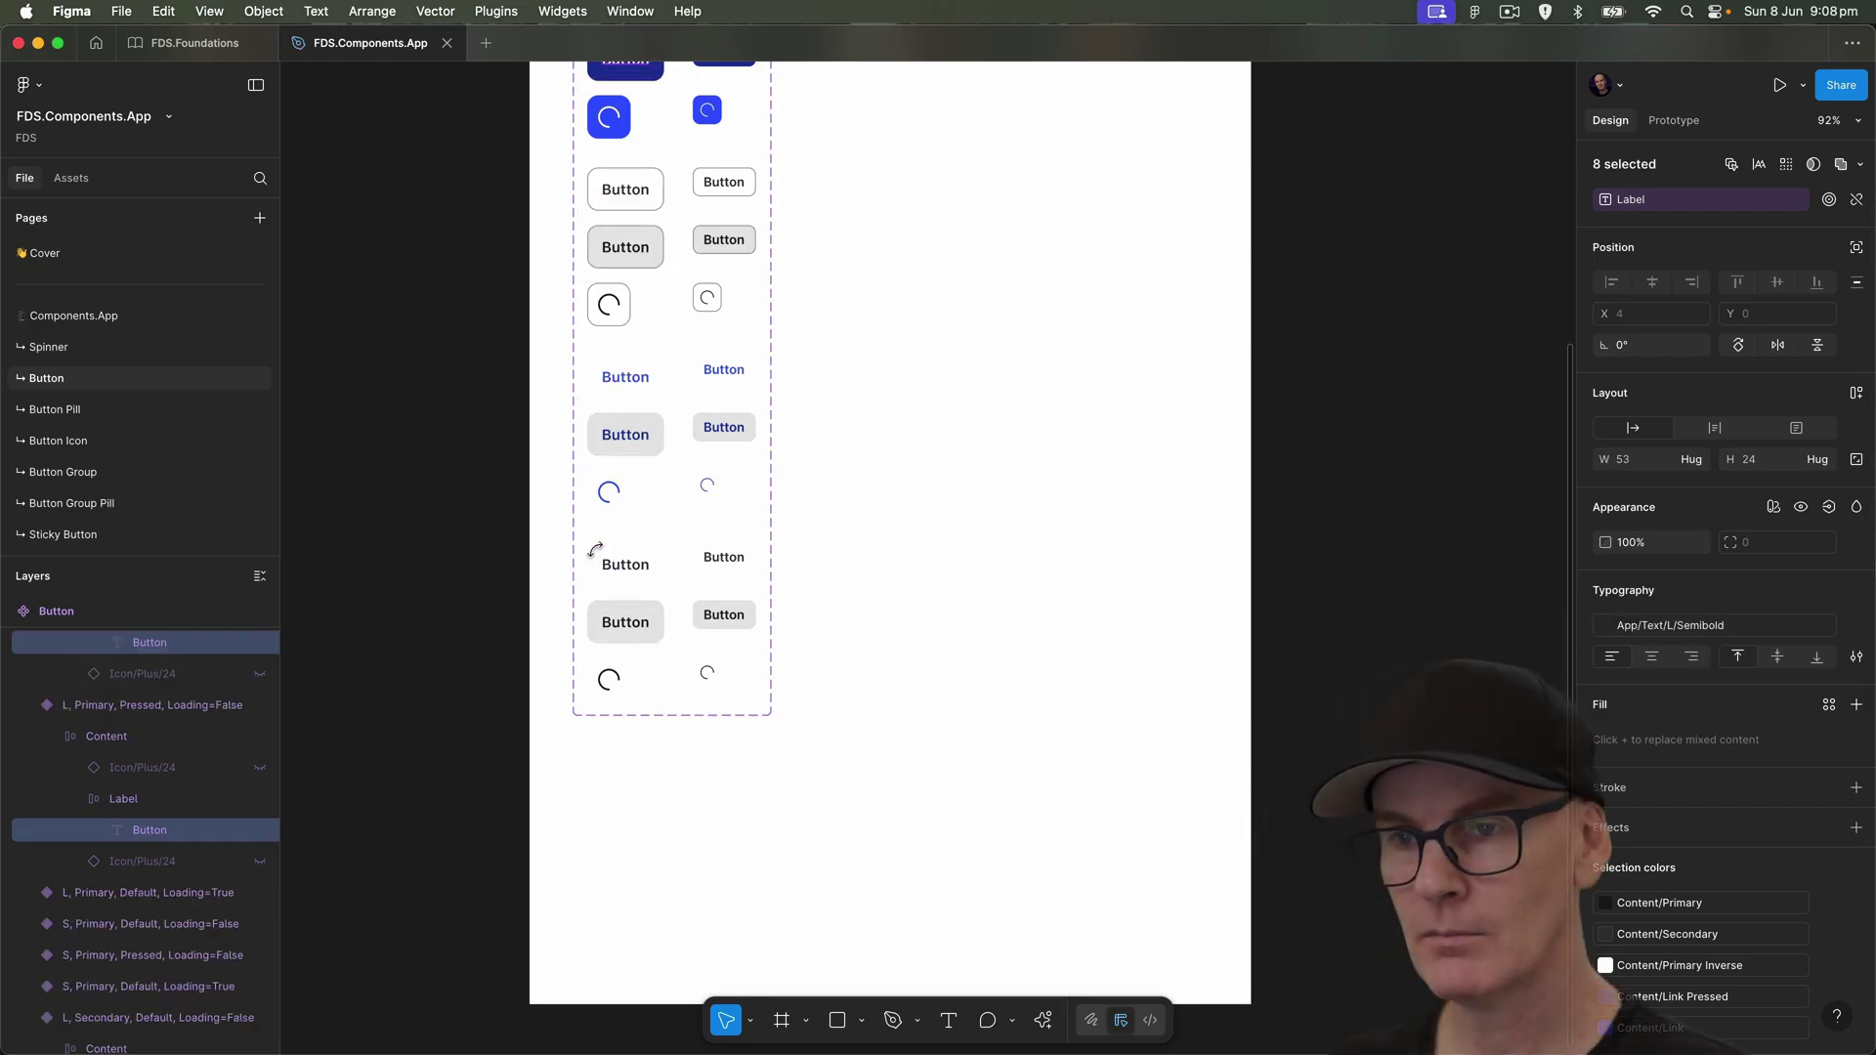
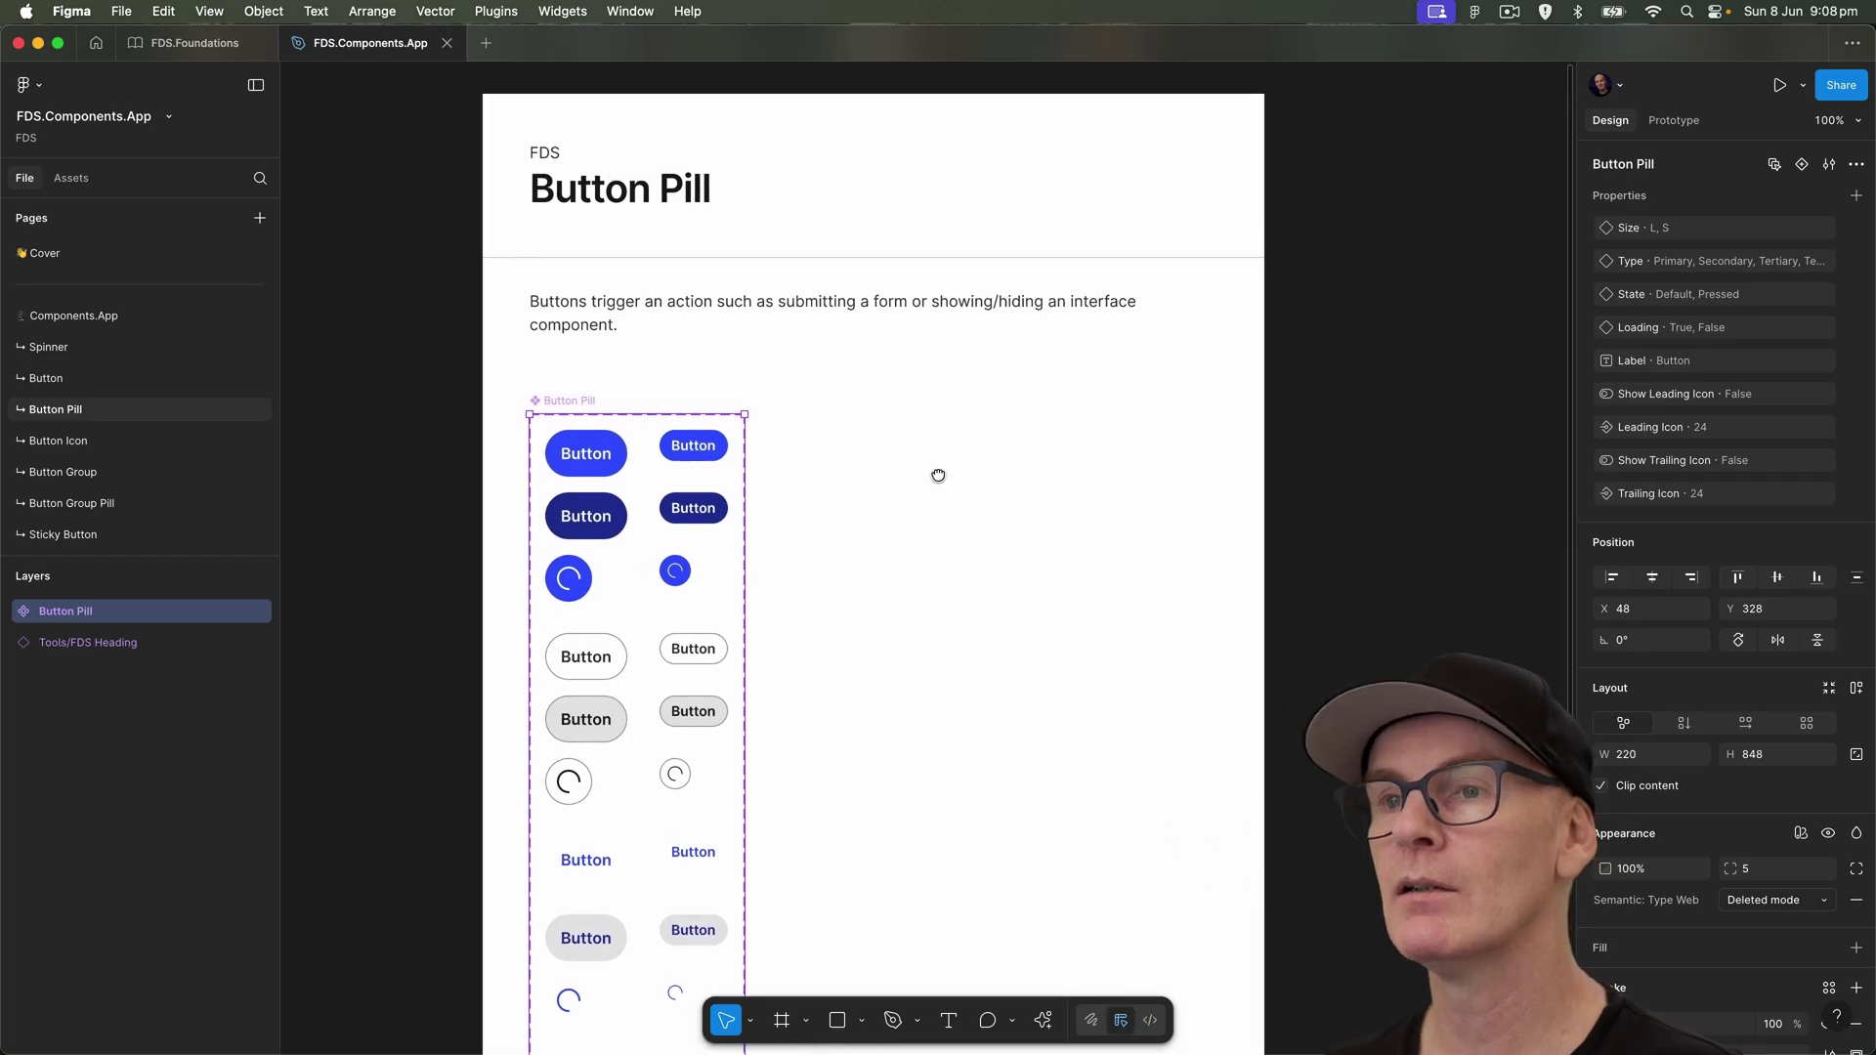
- Apply the App/Text/L/Semibold text style to the eight large button labels in the Button Pill component set
scroll(1778, 789, "down", 5)
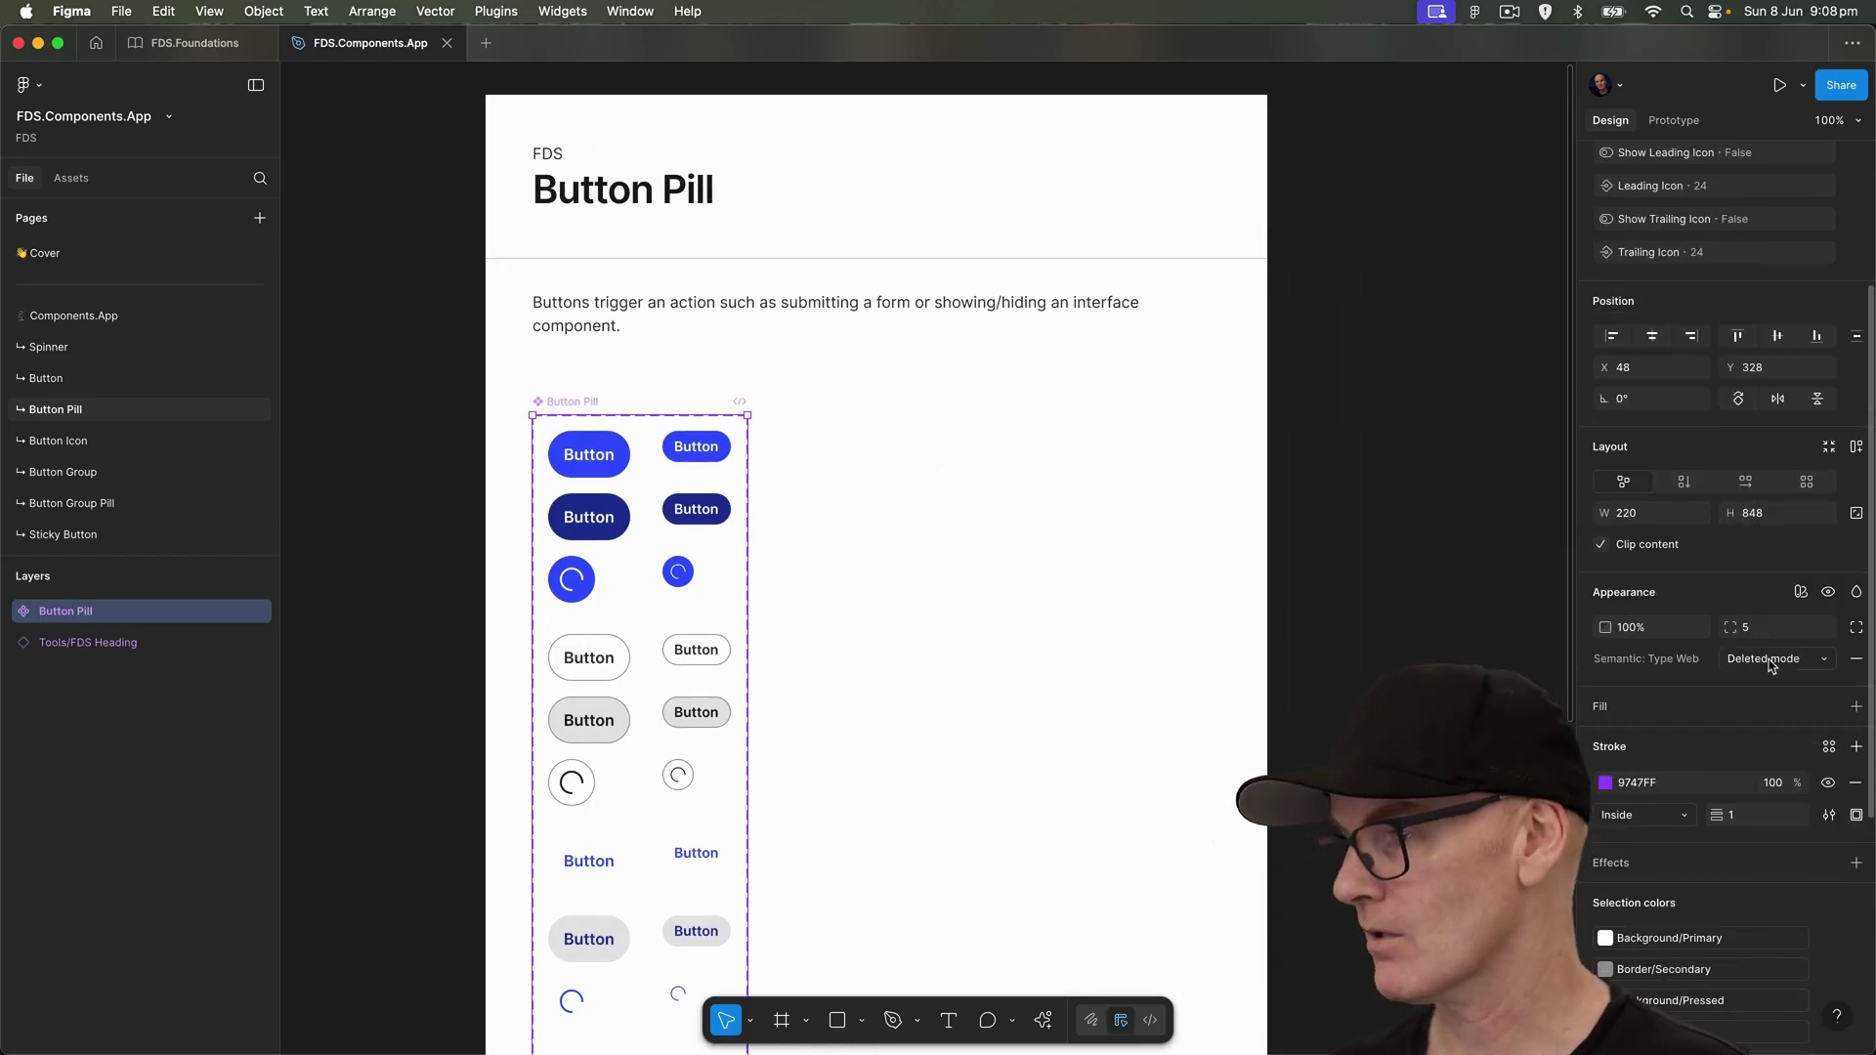
left_click(381, 418)
scroll(381, 418, "down", 4)
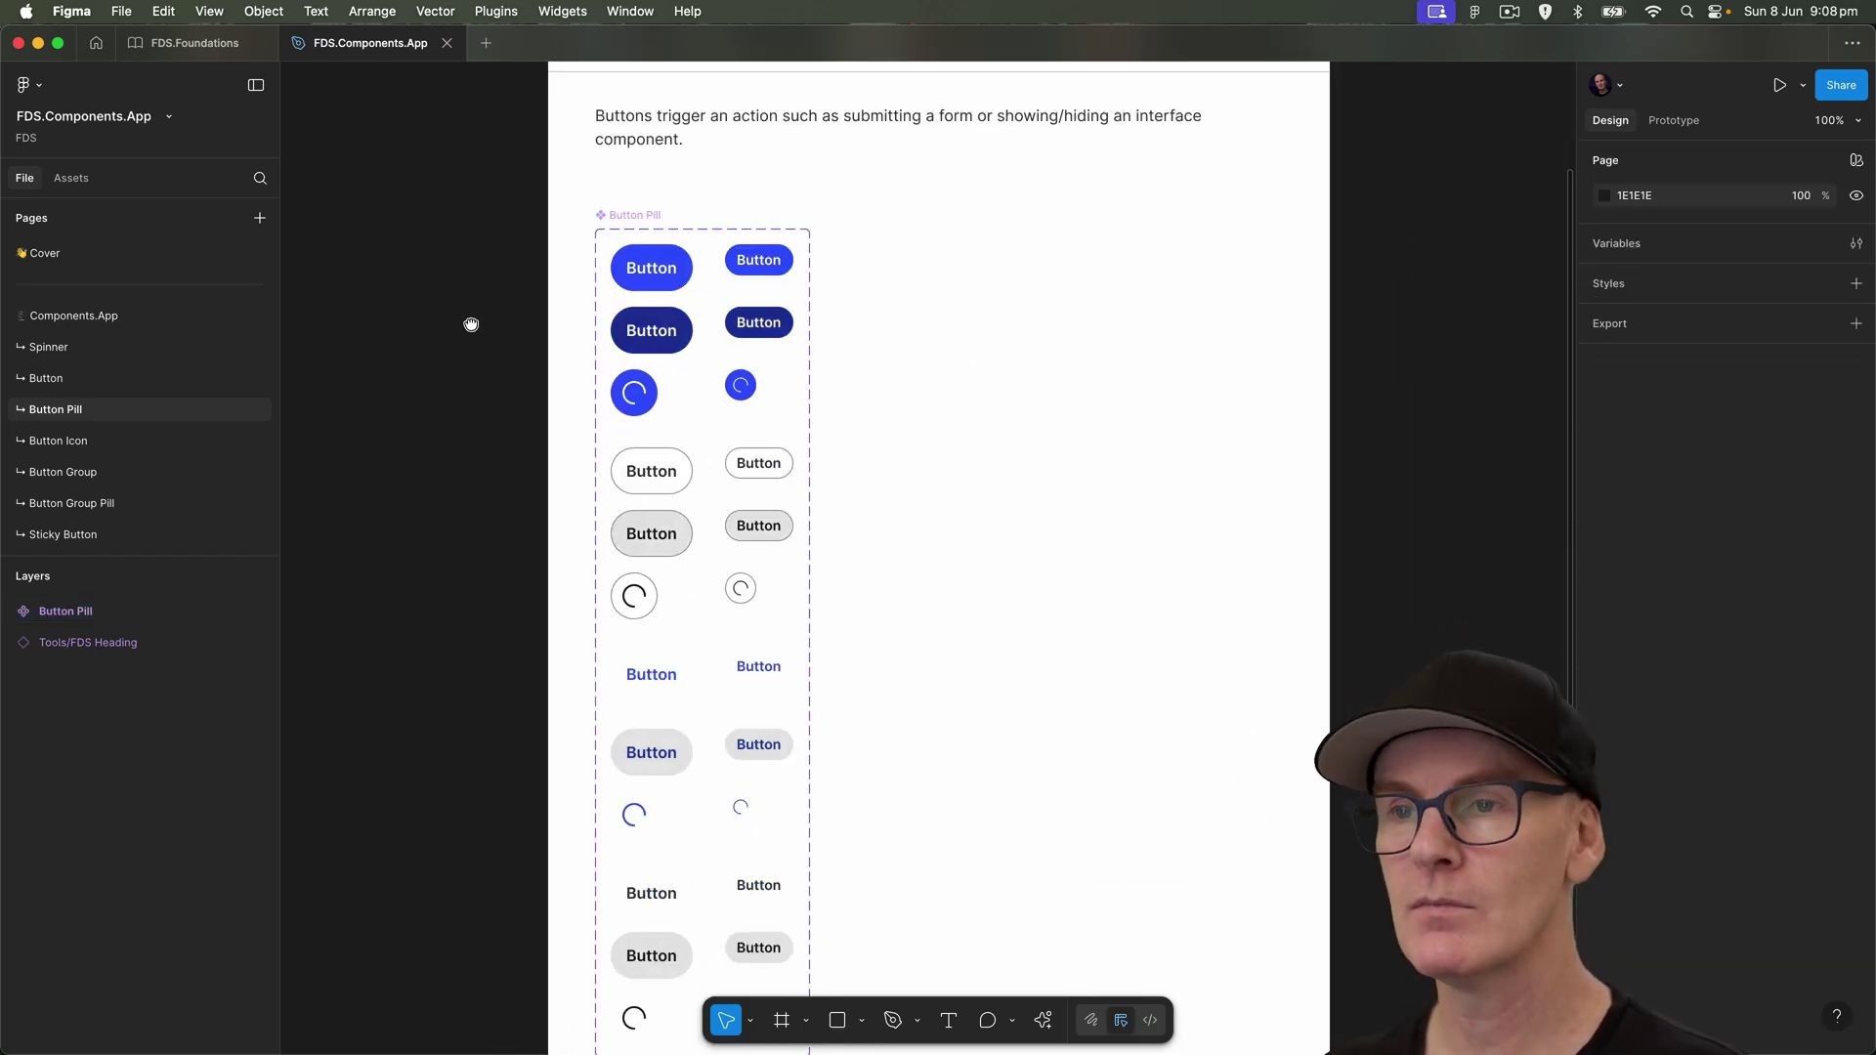
left_click(678, 281, "super")
left_click(650, 332, "shift+super")
left_click(651, 473, "shift+super")
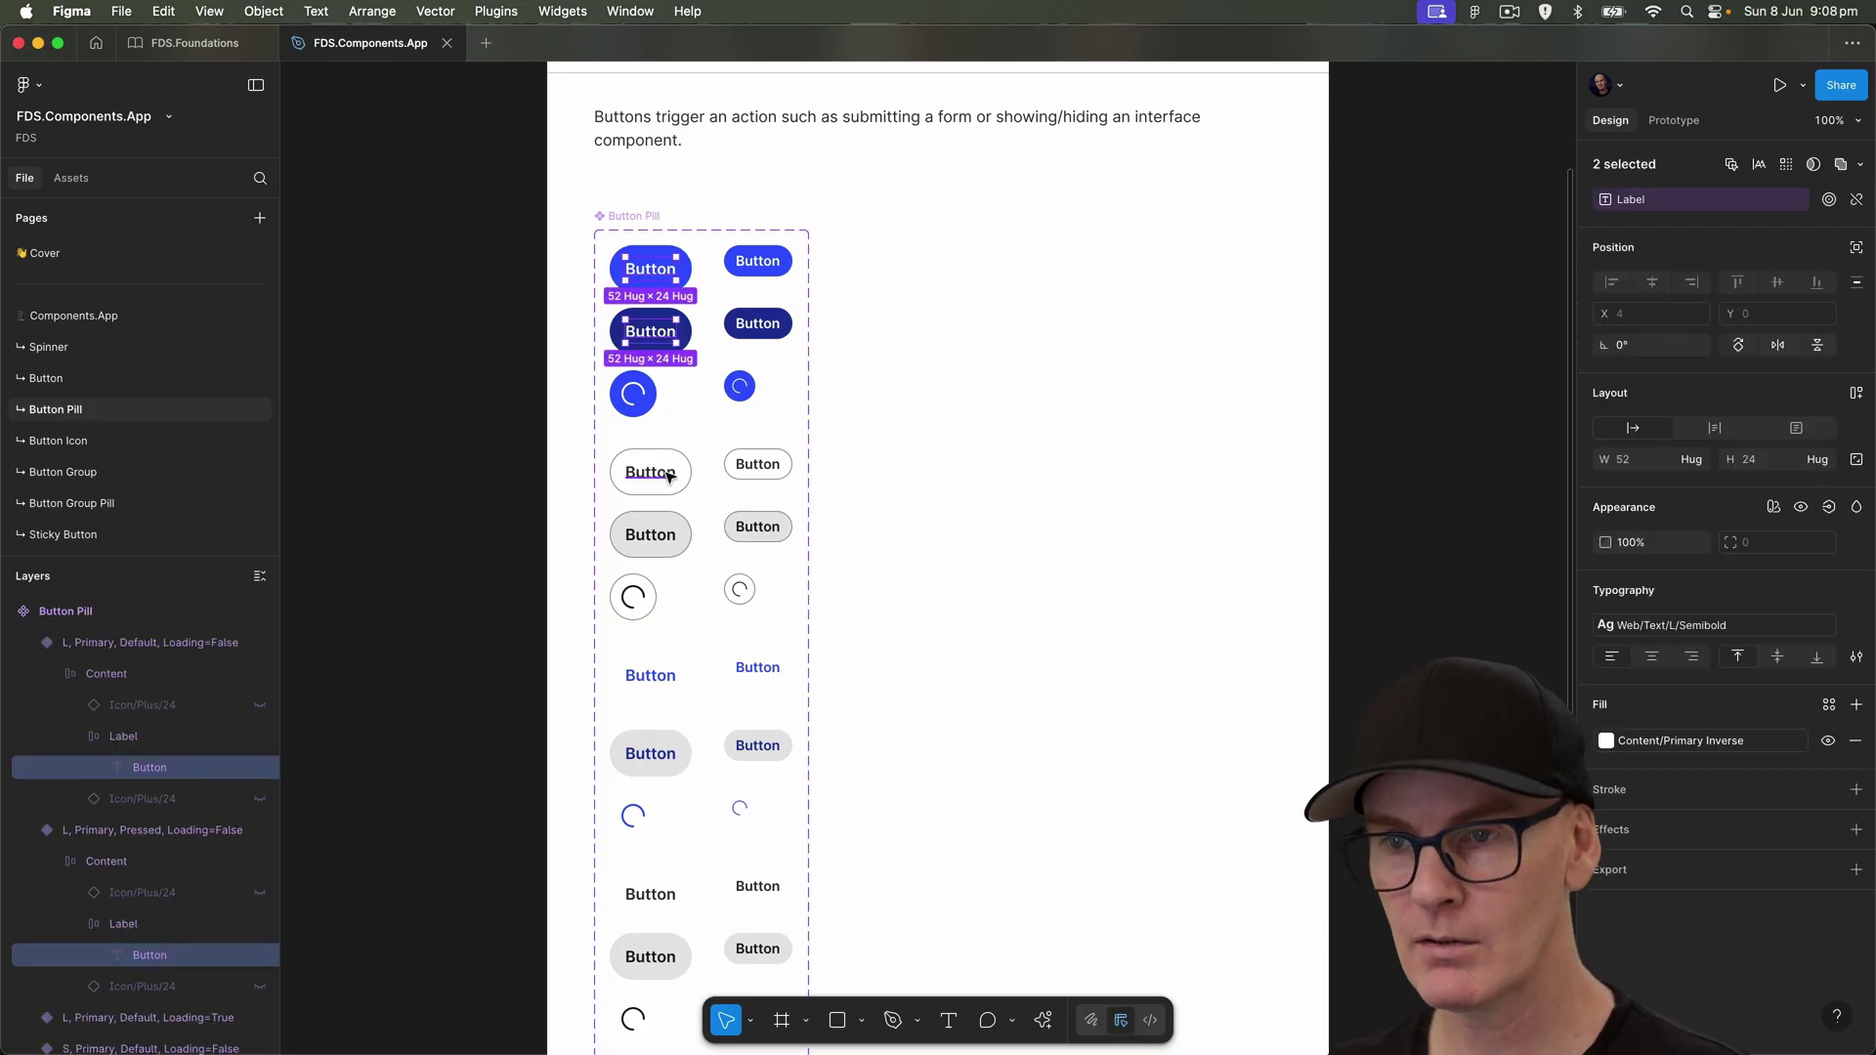
left_click(672, 540, "shift+super")
scroll(635, 388, "down", 3)
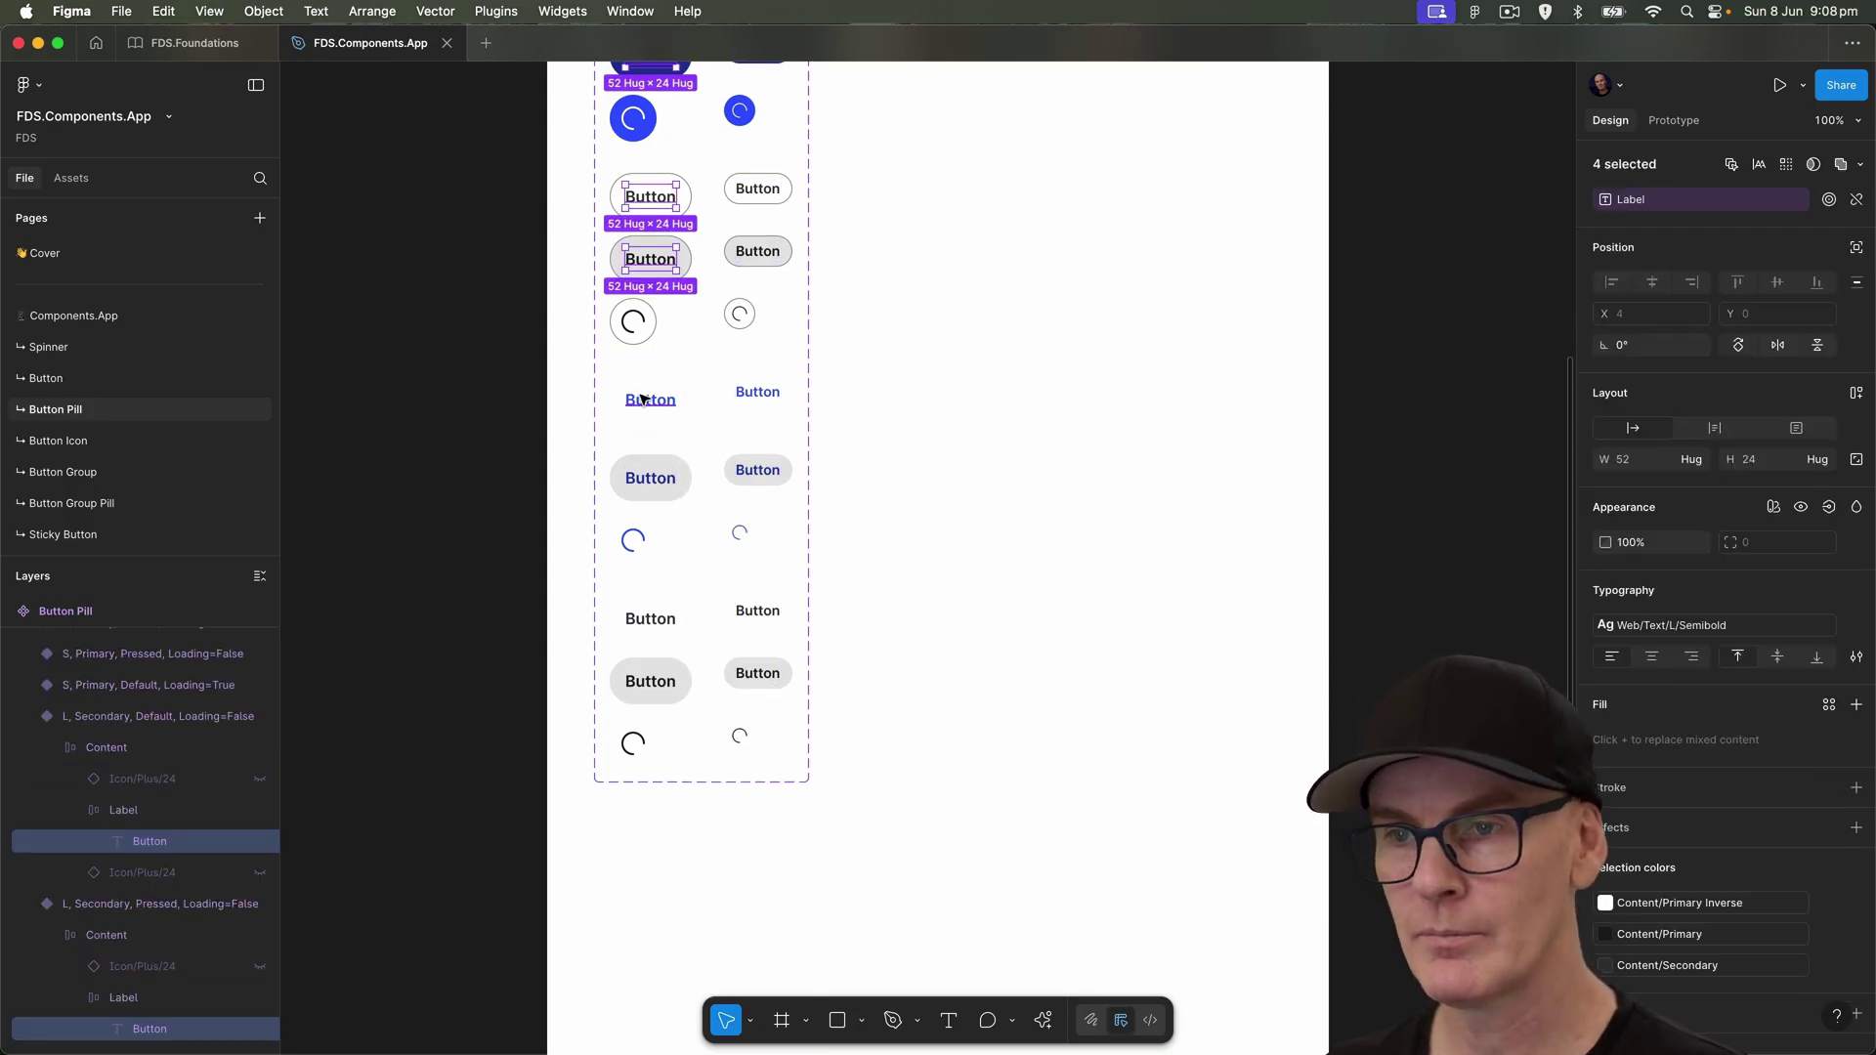
left_click(644, 398, "shift+super")
left_click(654, 479, "shift+super")
left_click(650, 622, "shift+super")
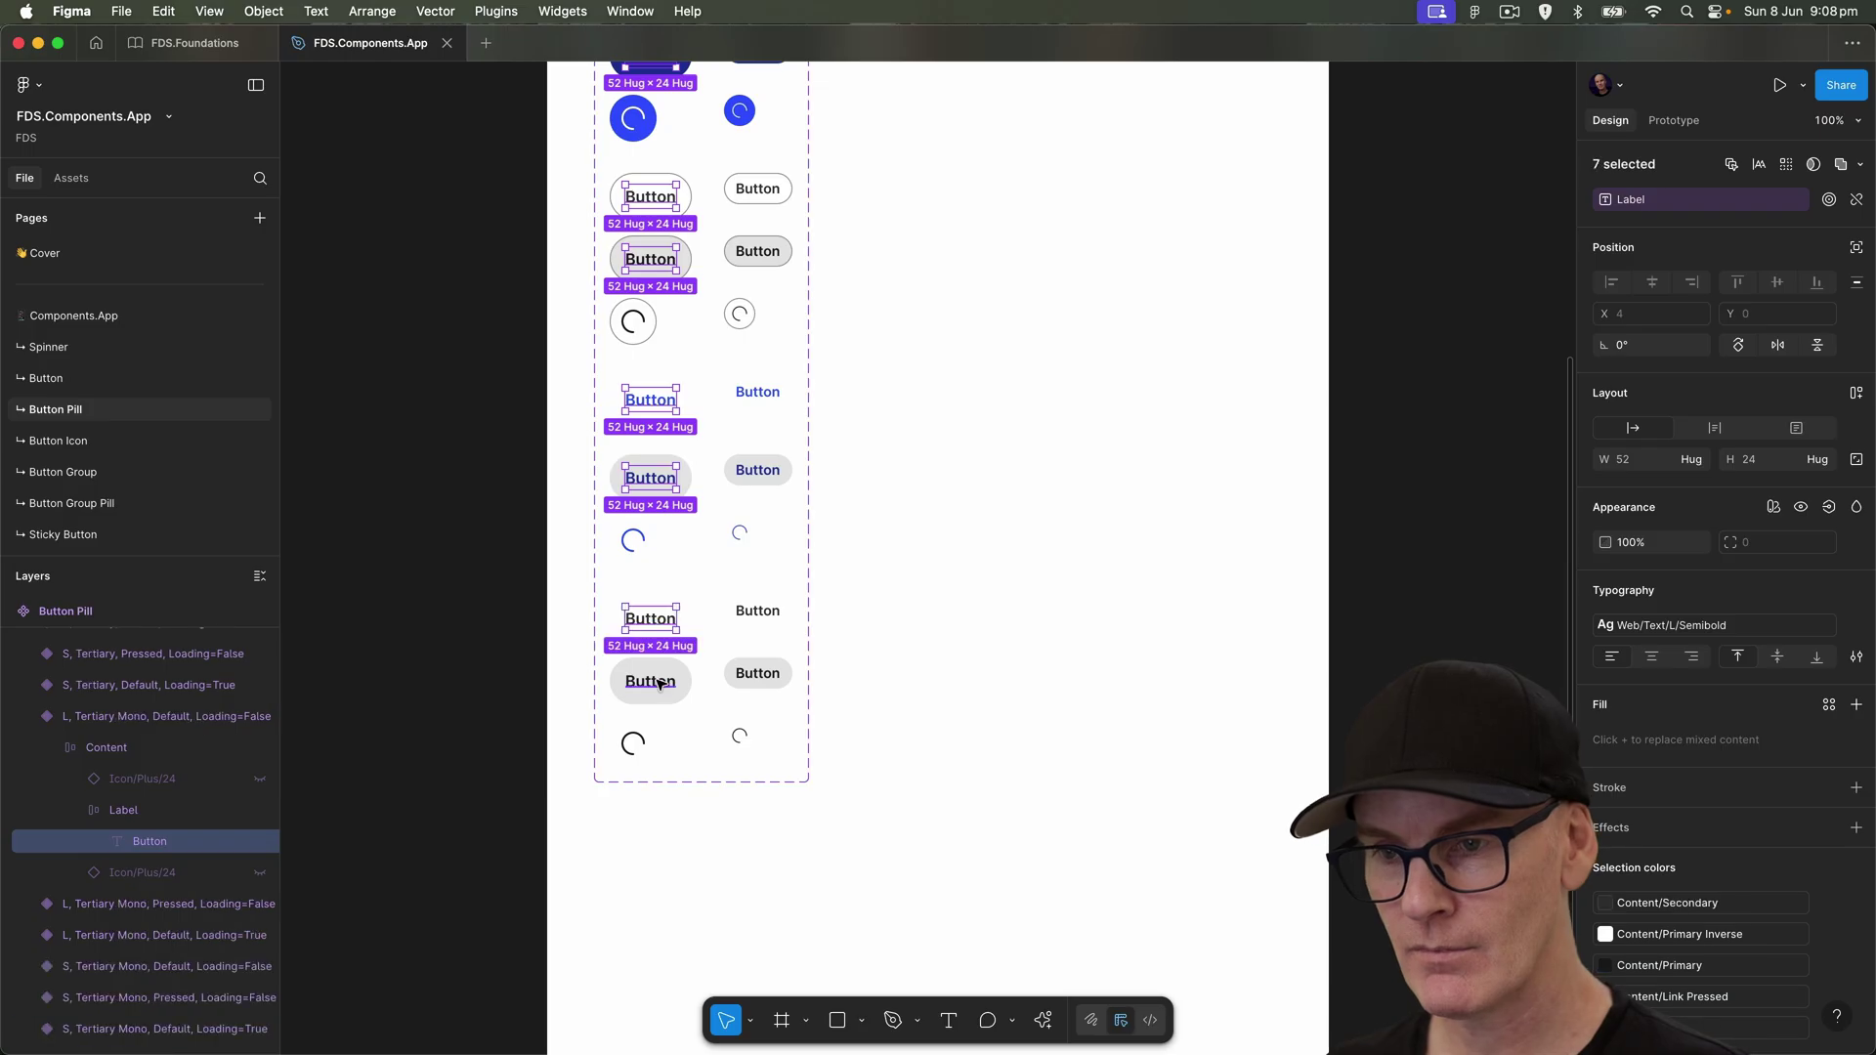
left_click(651, 681, "shift+super")
left_click(1684, 628)
type("a")
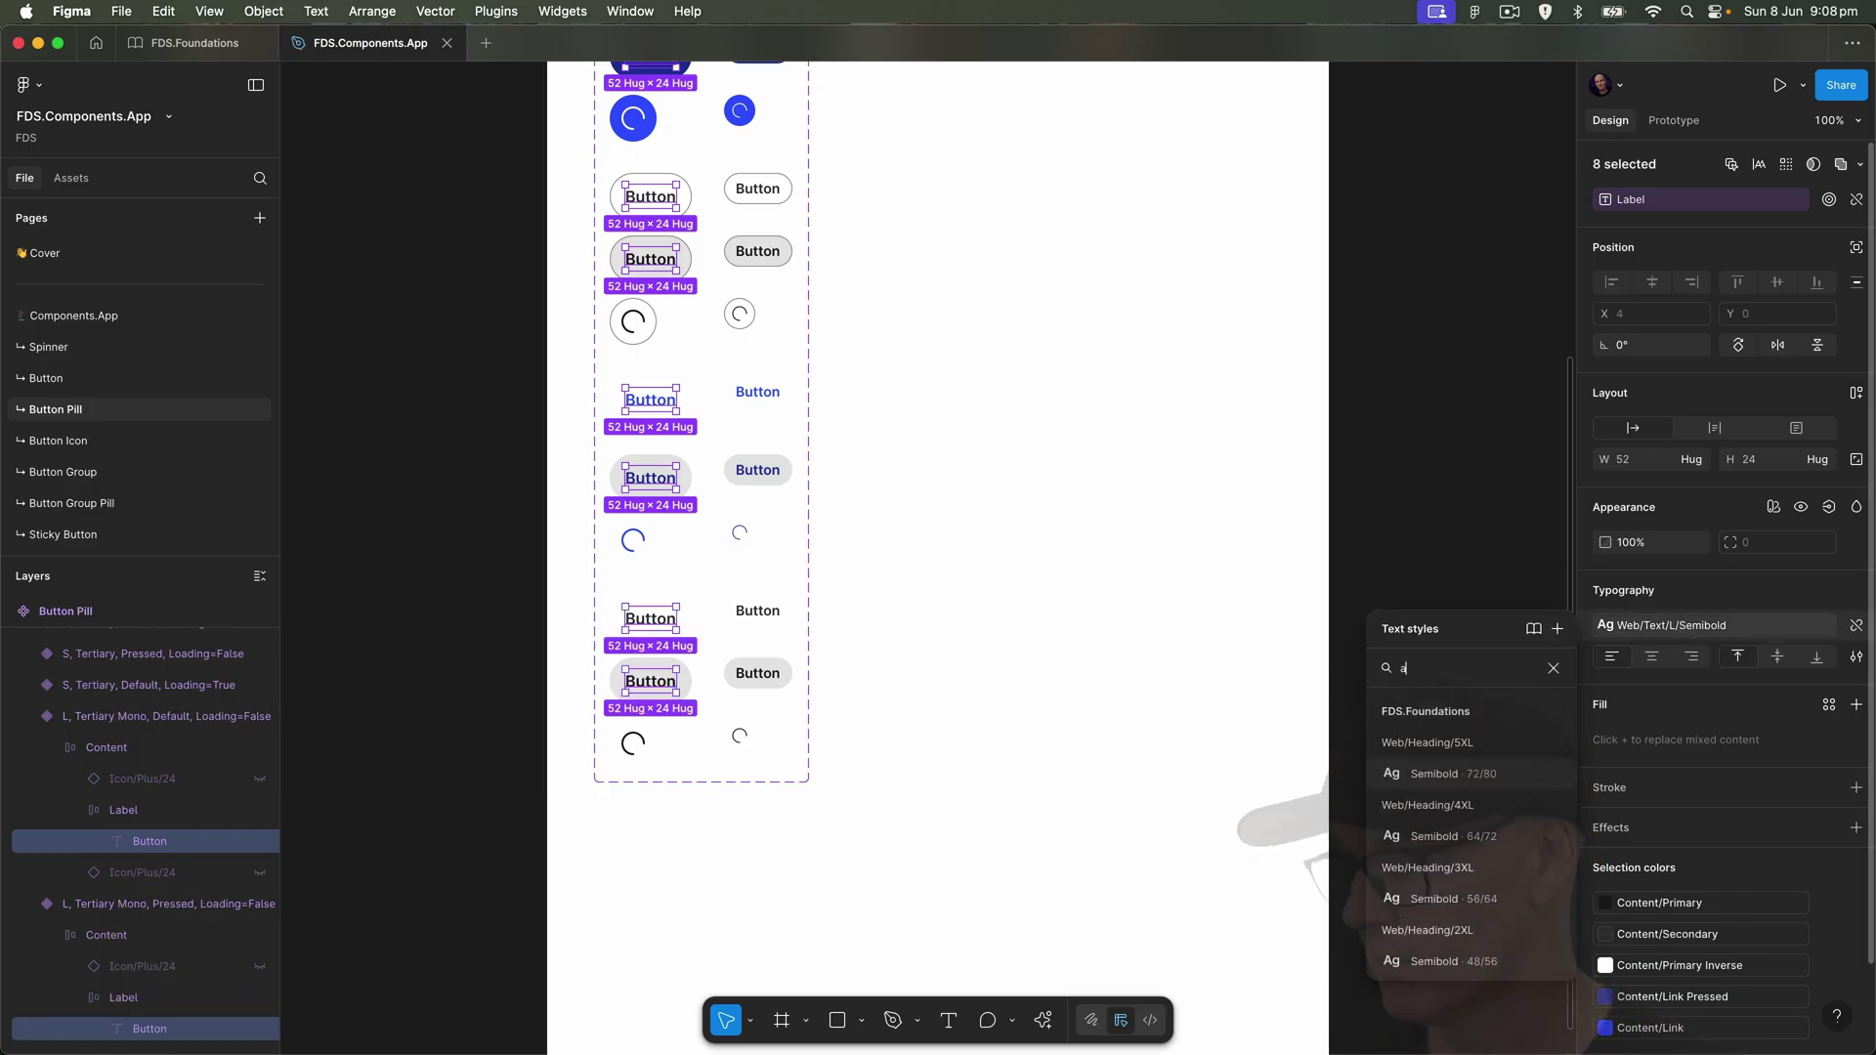
type("a")
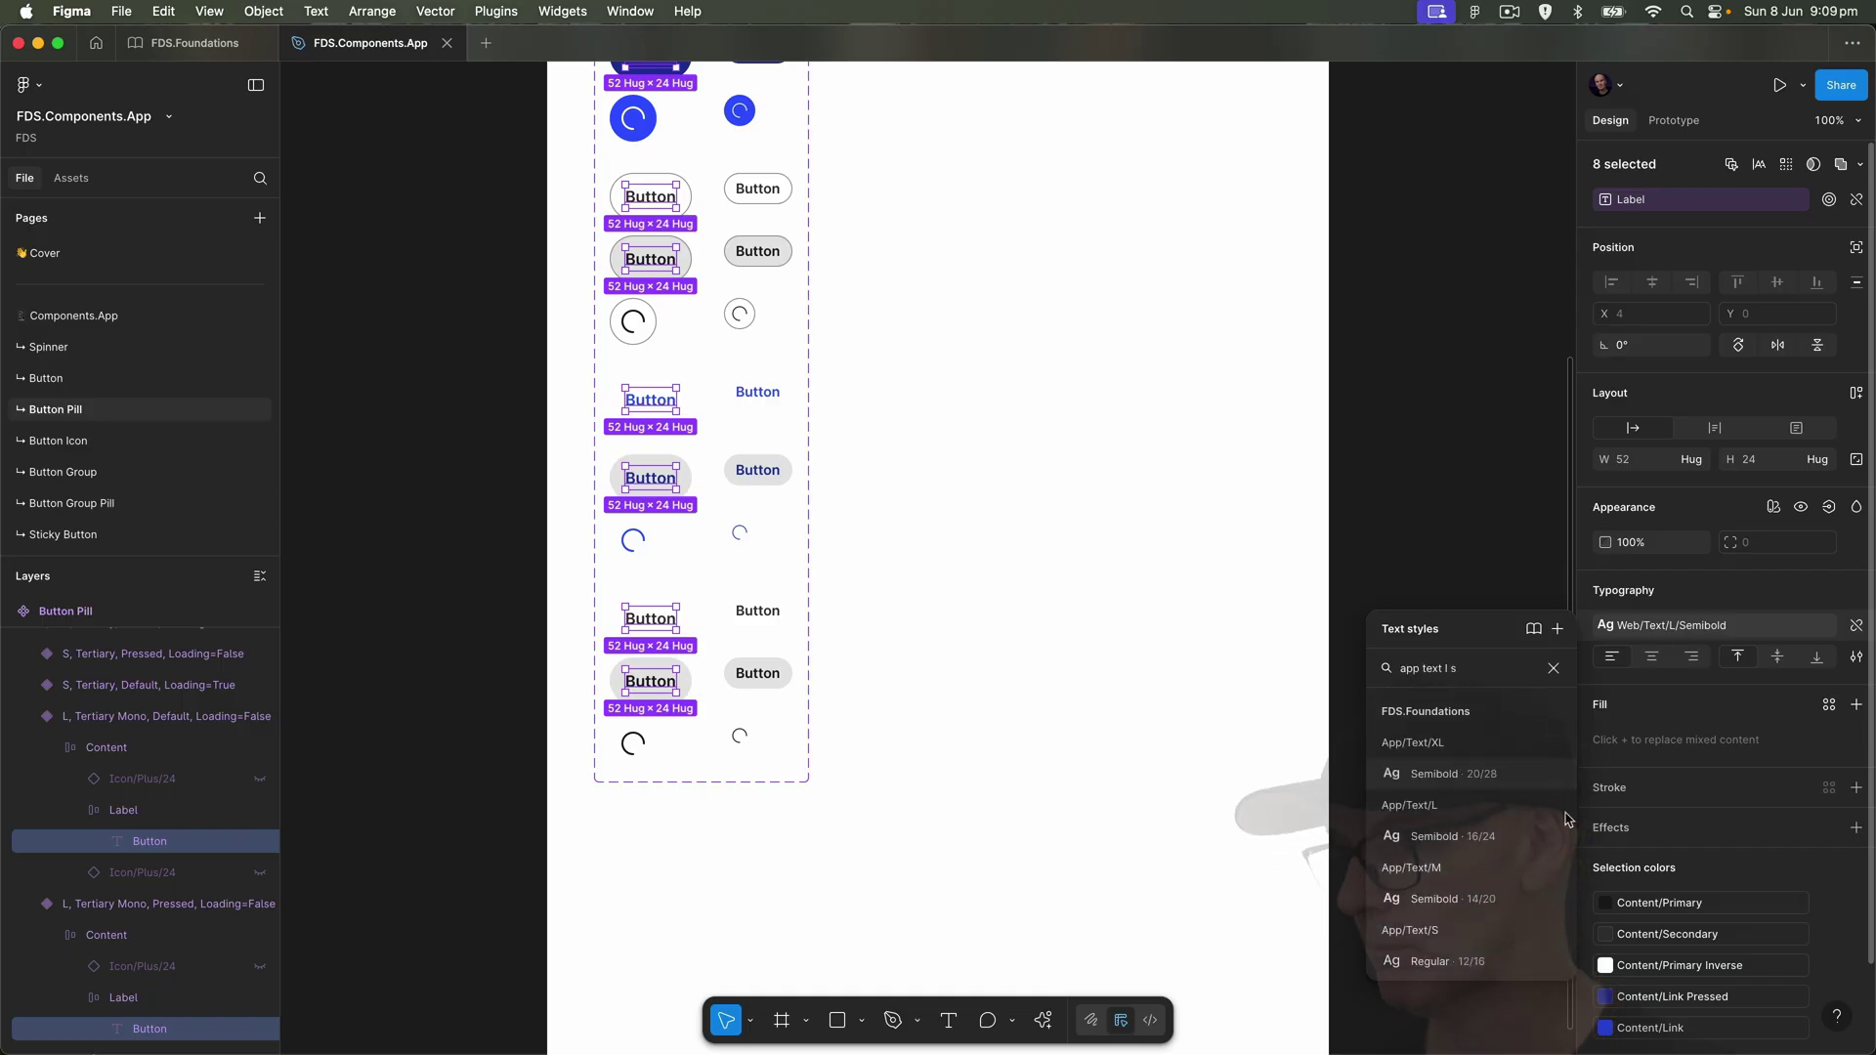
left_click(1436, 827)
- Apply the App/Text/M/Semibold text style to the eight small button labels in the Button Pill component set
scroll(871, 603, "right", 1)
scroll(799, 469, "up", 4)
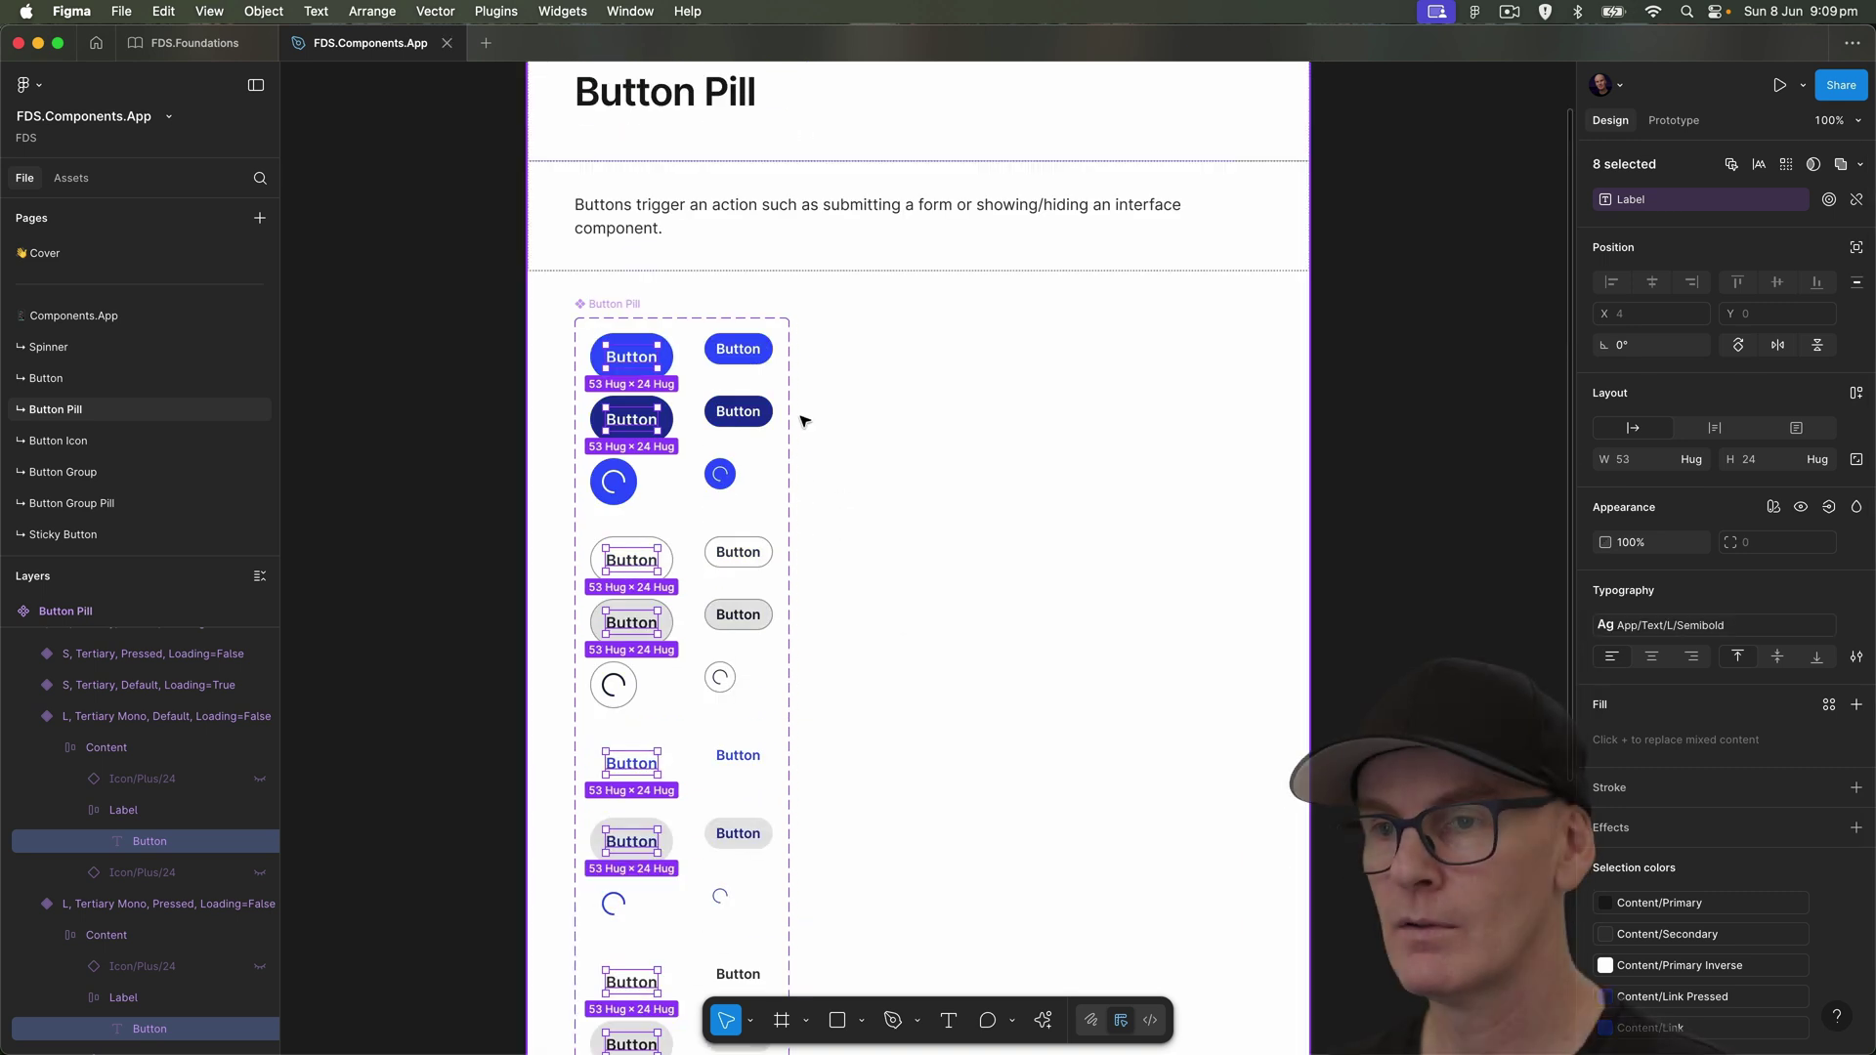
left_click(738, 349)
left_click(738, 411, "shift")
left_click(747, 554, "shift")
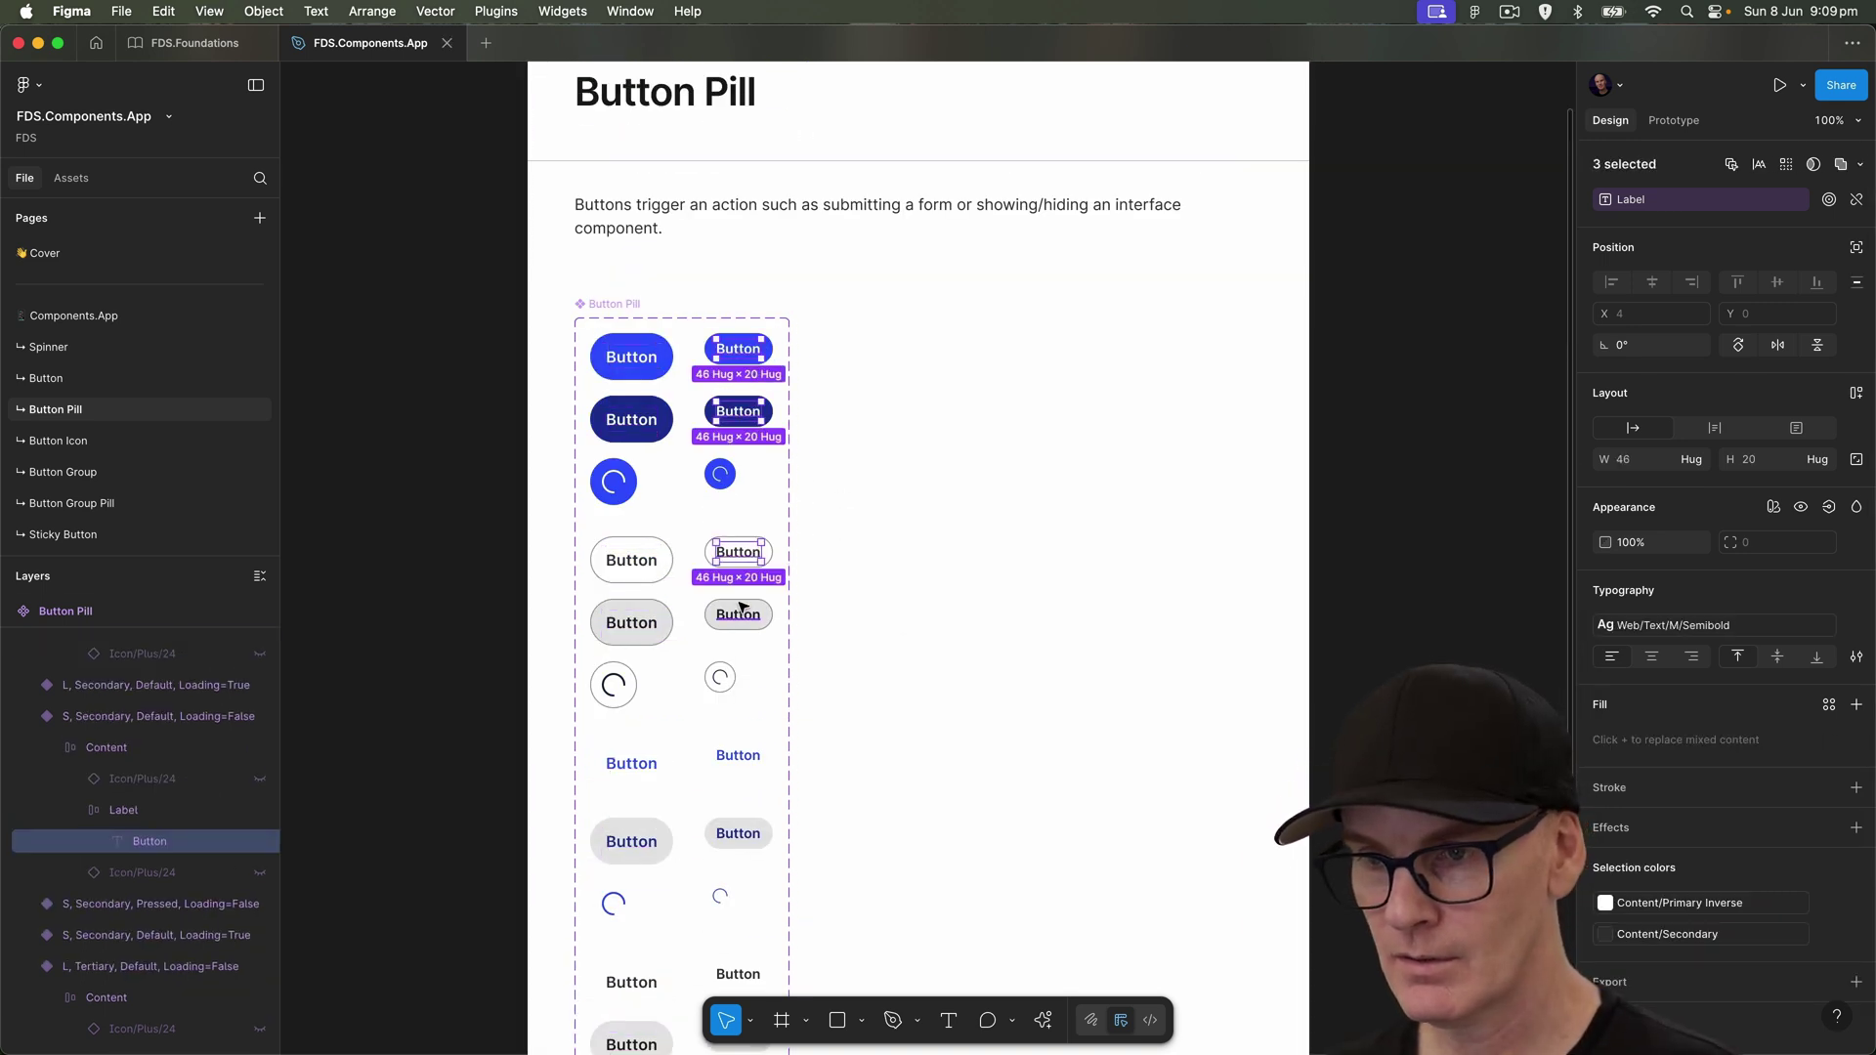
left_click(739, 615, "shift")
scroll(742, 586, "down", 4)
left_click(737, 426, "shift")
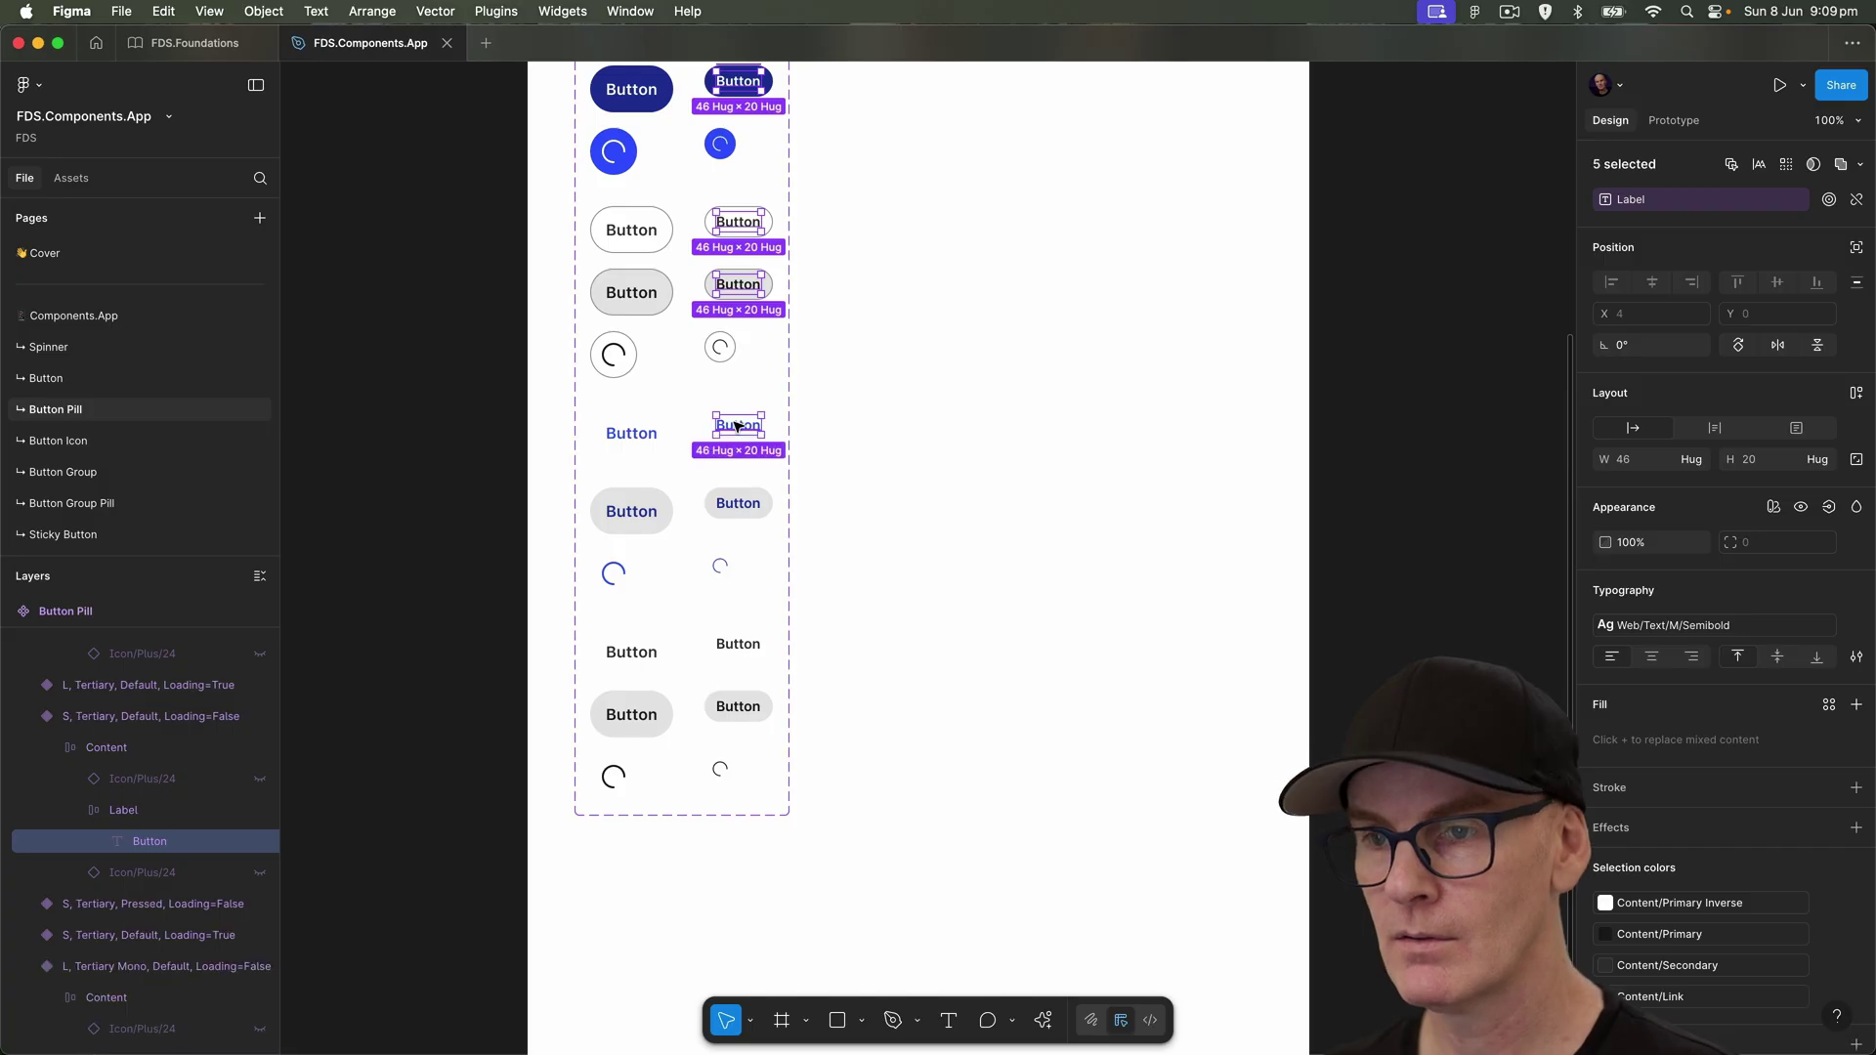
left_click(755, 505, "shift")
left_click(737, 644, "shift")
left_click(738, 706, "shift")
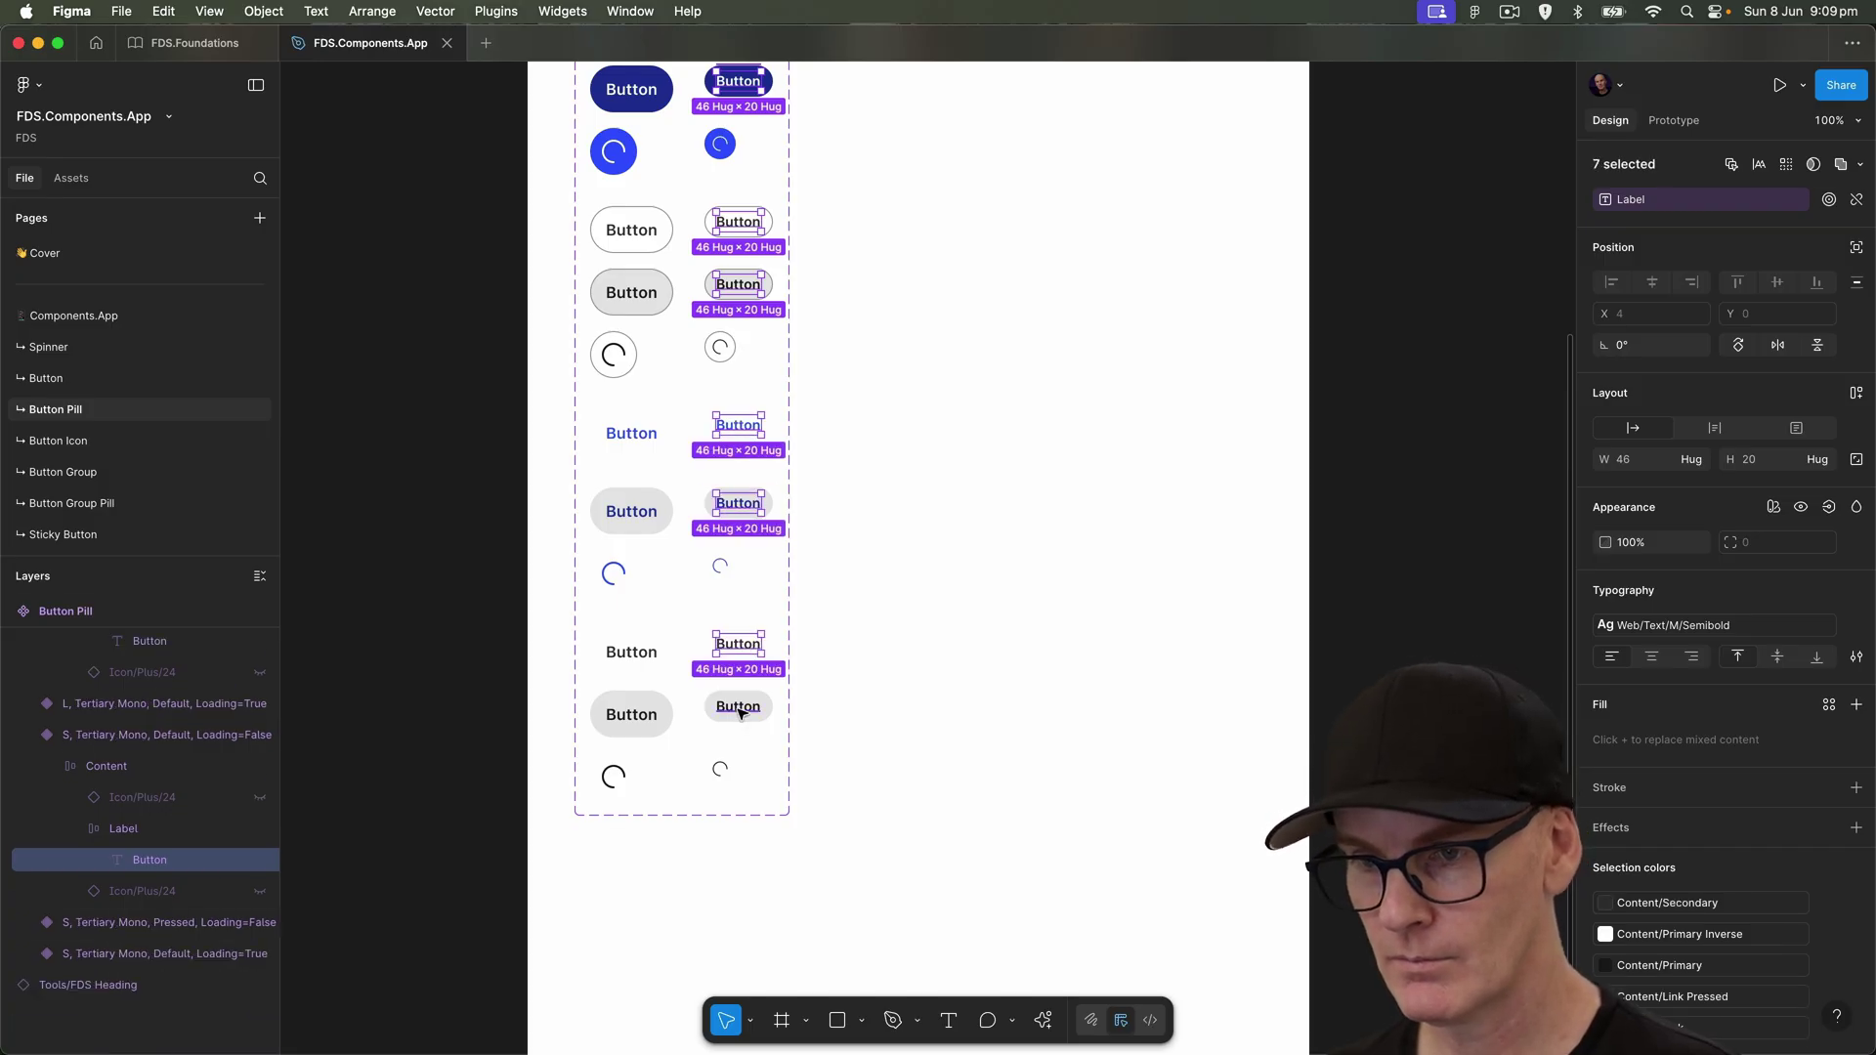
scroll(772, 684, "down", 1)
left_click(1716, 626)
type("app text m s")
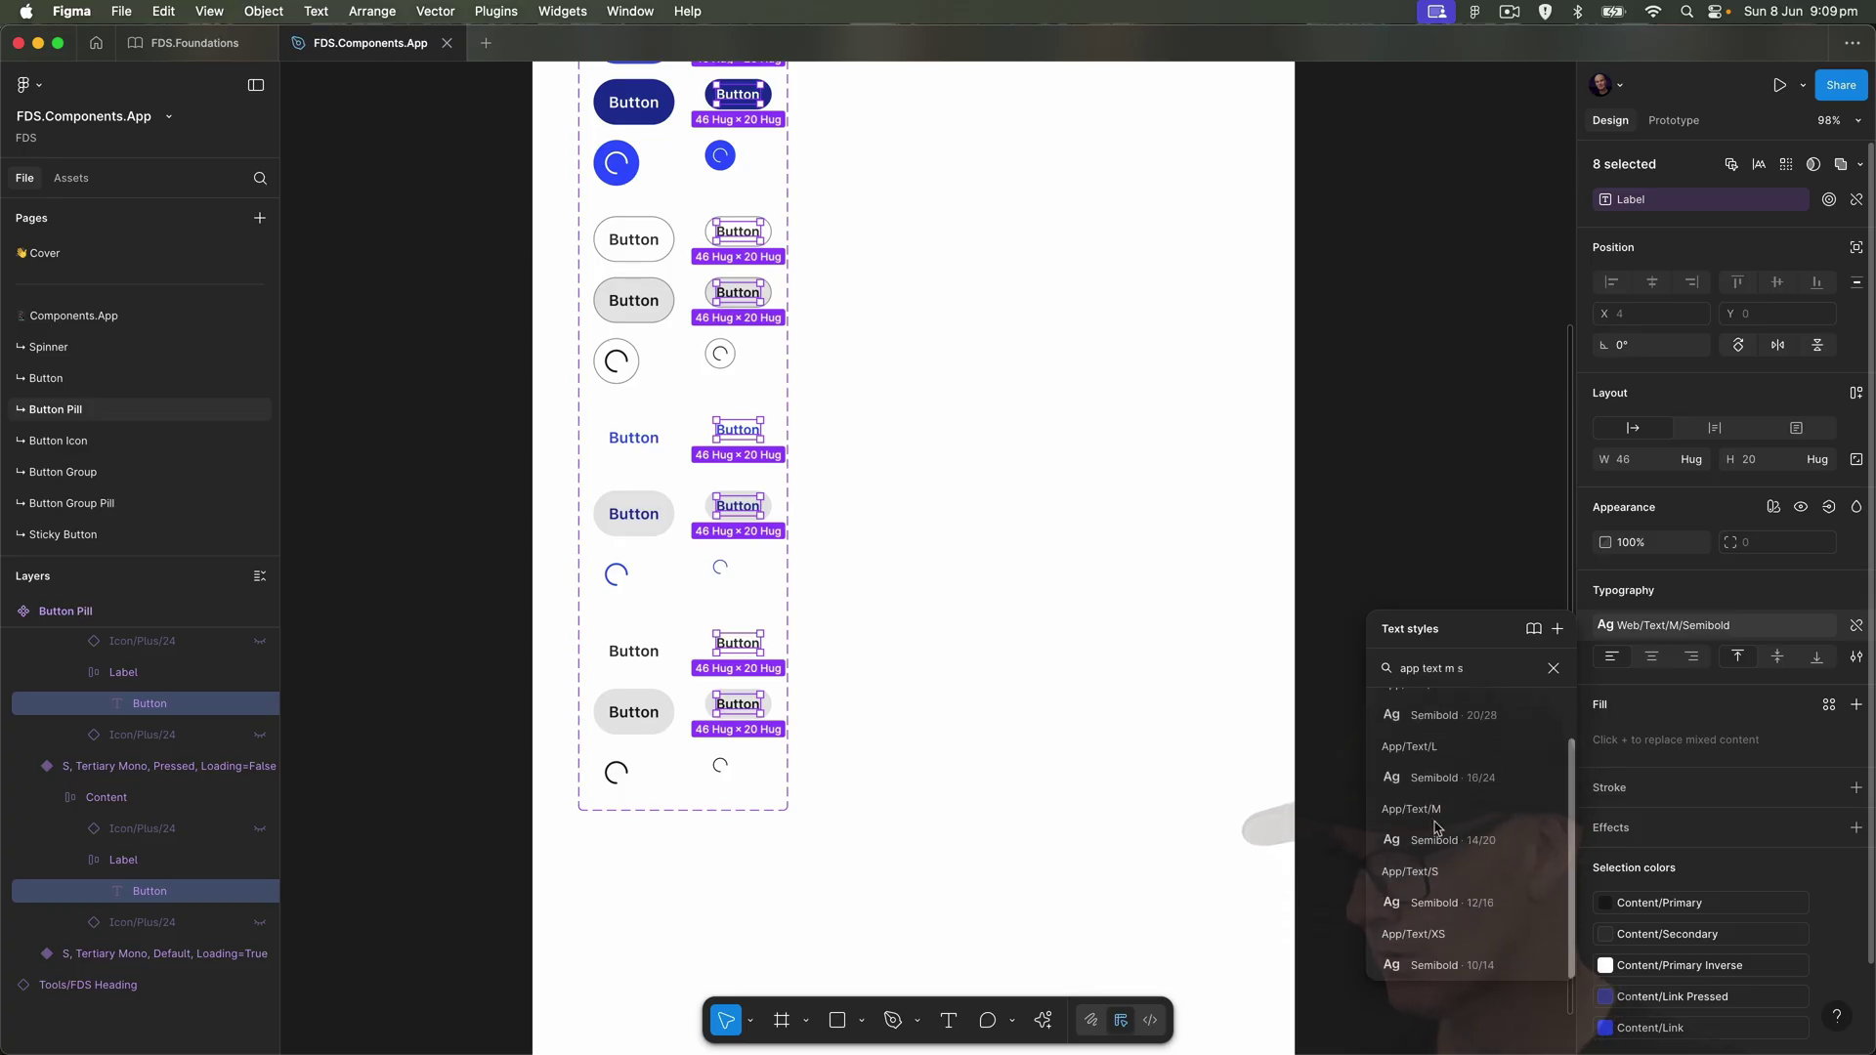
left_click(1434, 855)
left_click(436, 284)
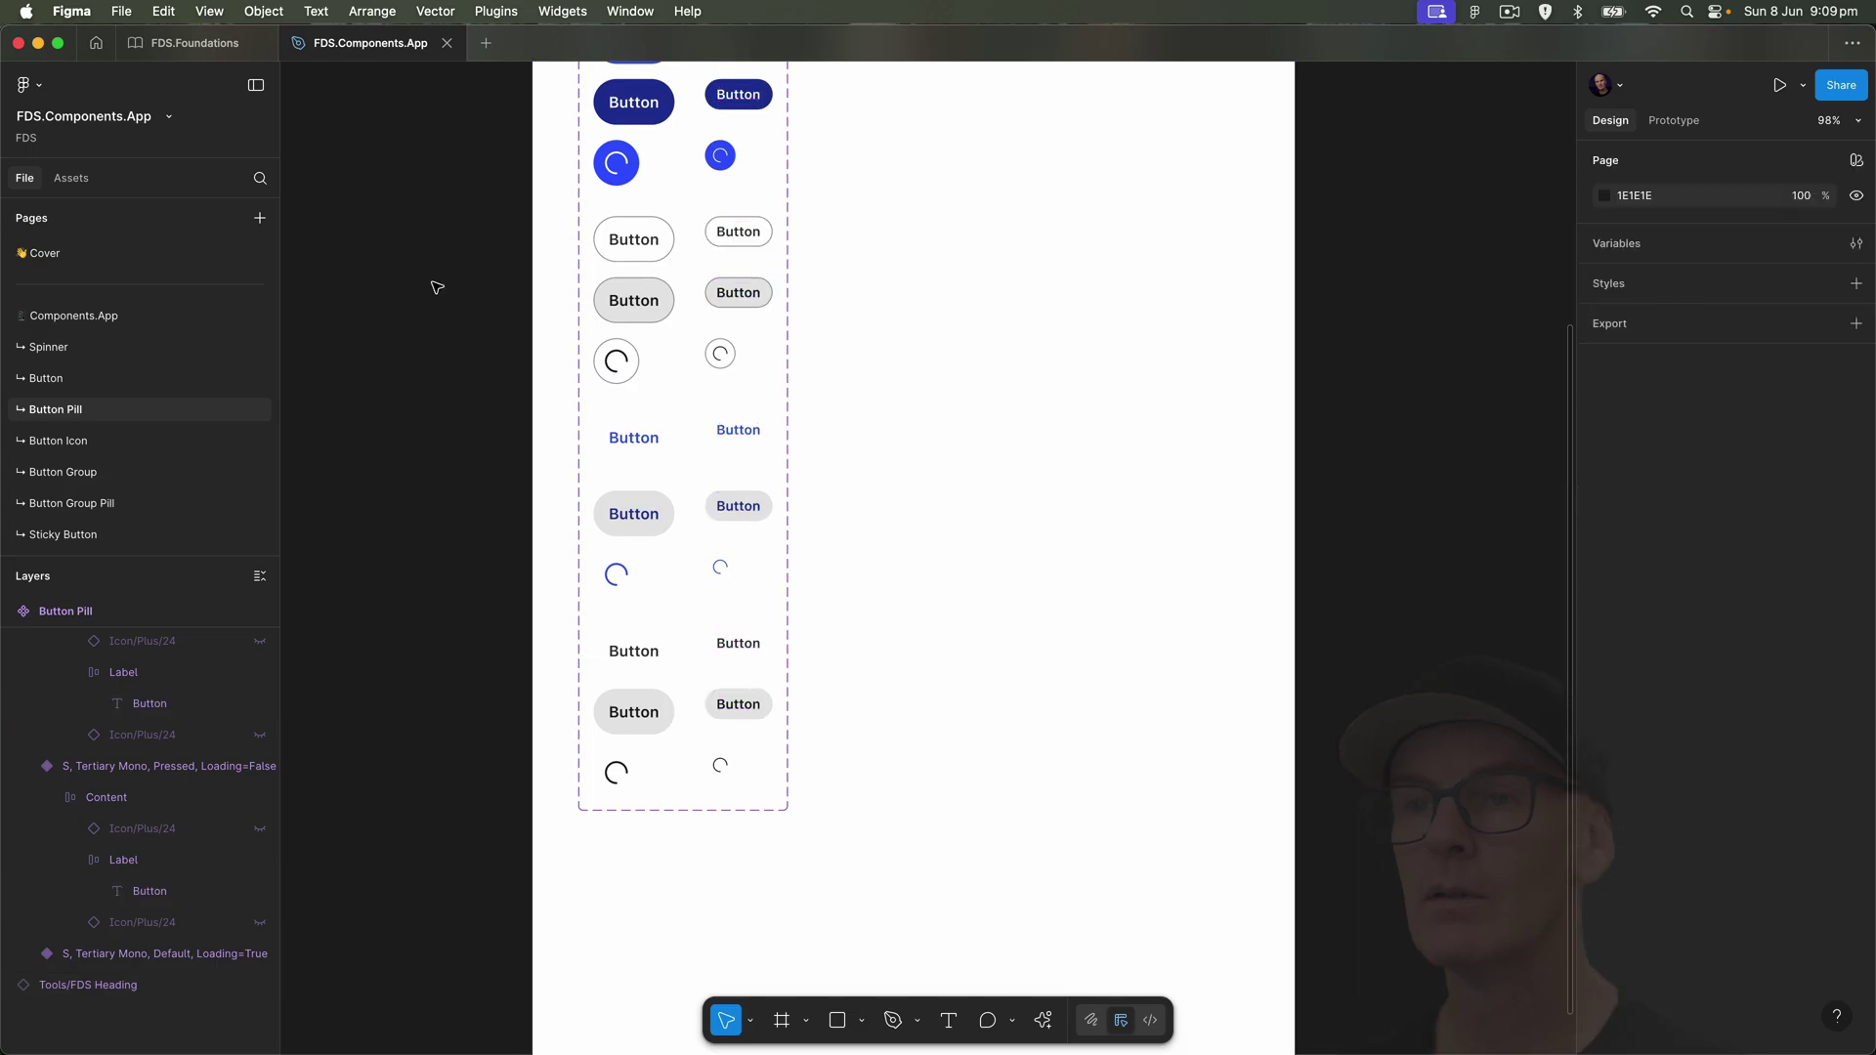
- Check the Semantic: Type App mode options for the Button Pill component set, choosing Auto (iOS)
scroll(607, 403, "up", 5)
left_click(600, 344)
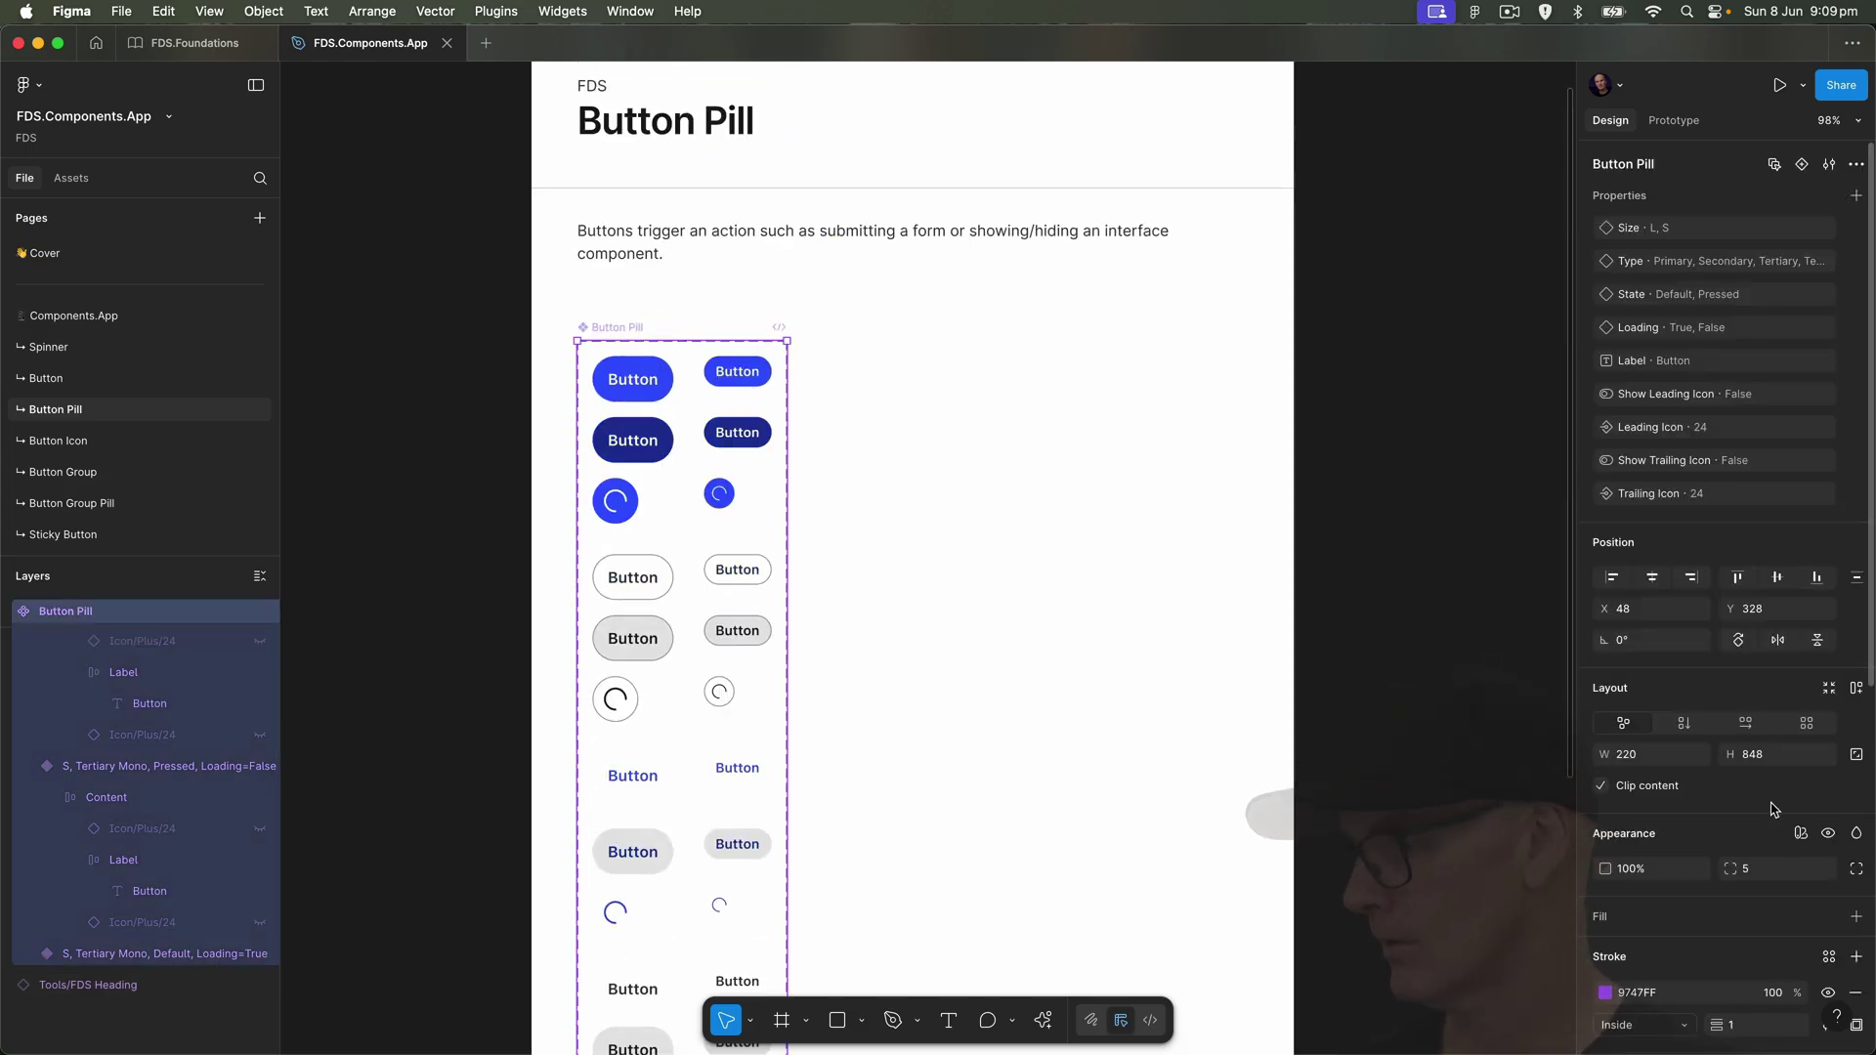
left_click(1800, 833)
mouse_move(1780, 919)
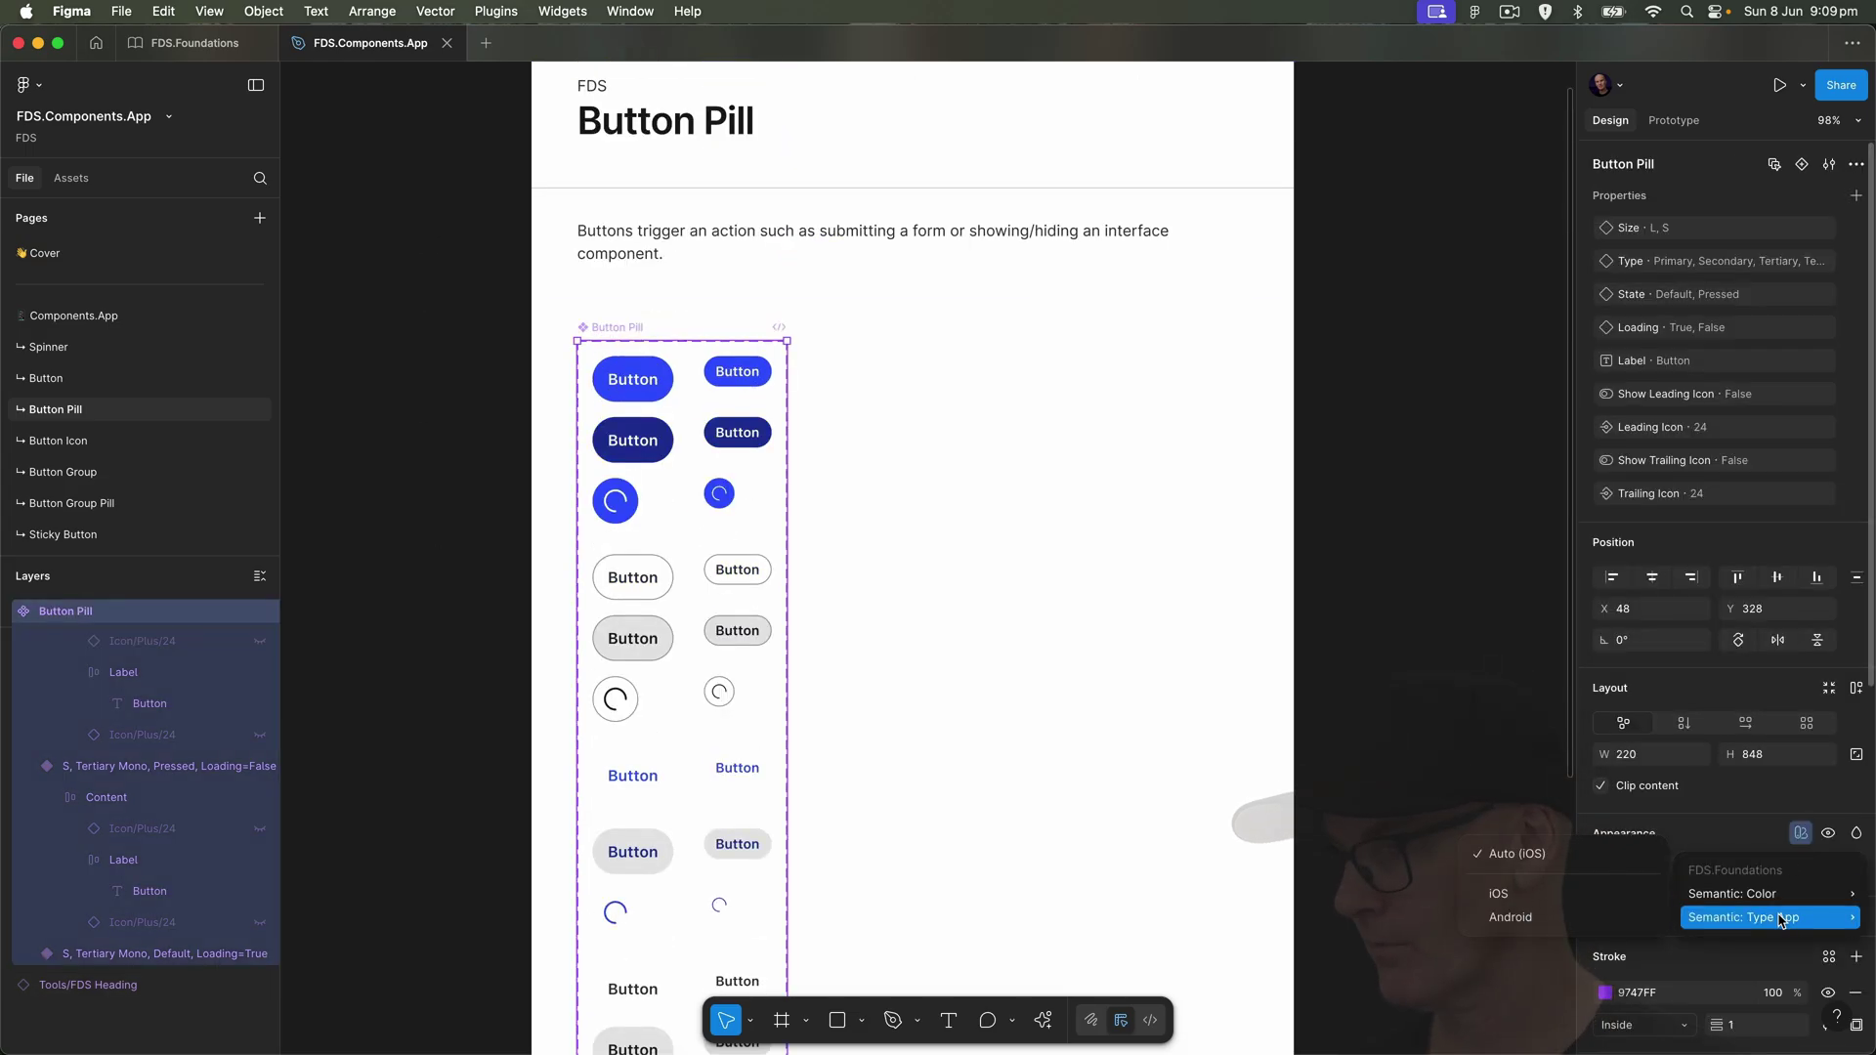
left_click(1542, 855)
key("Escape")
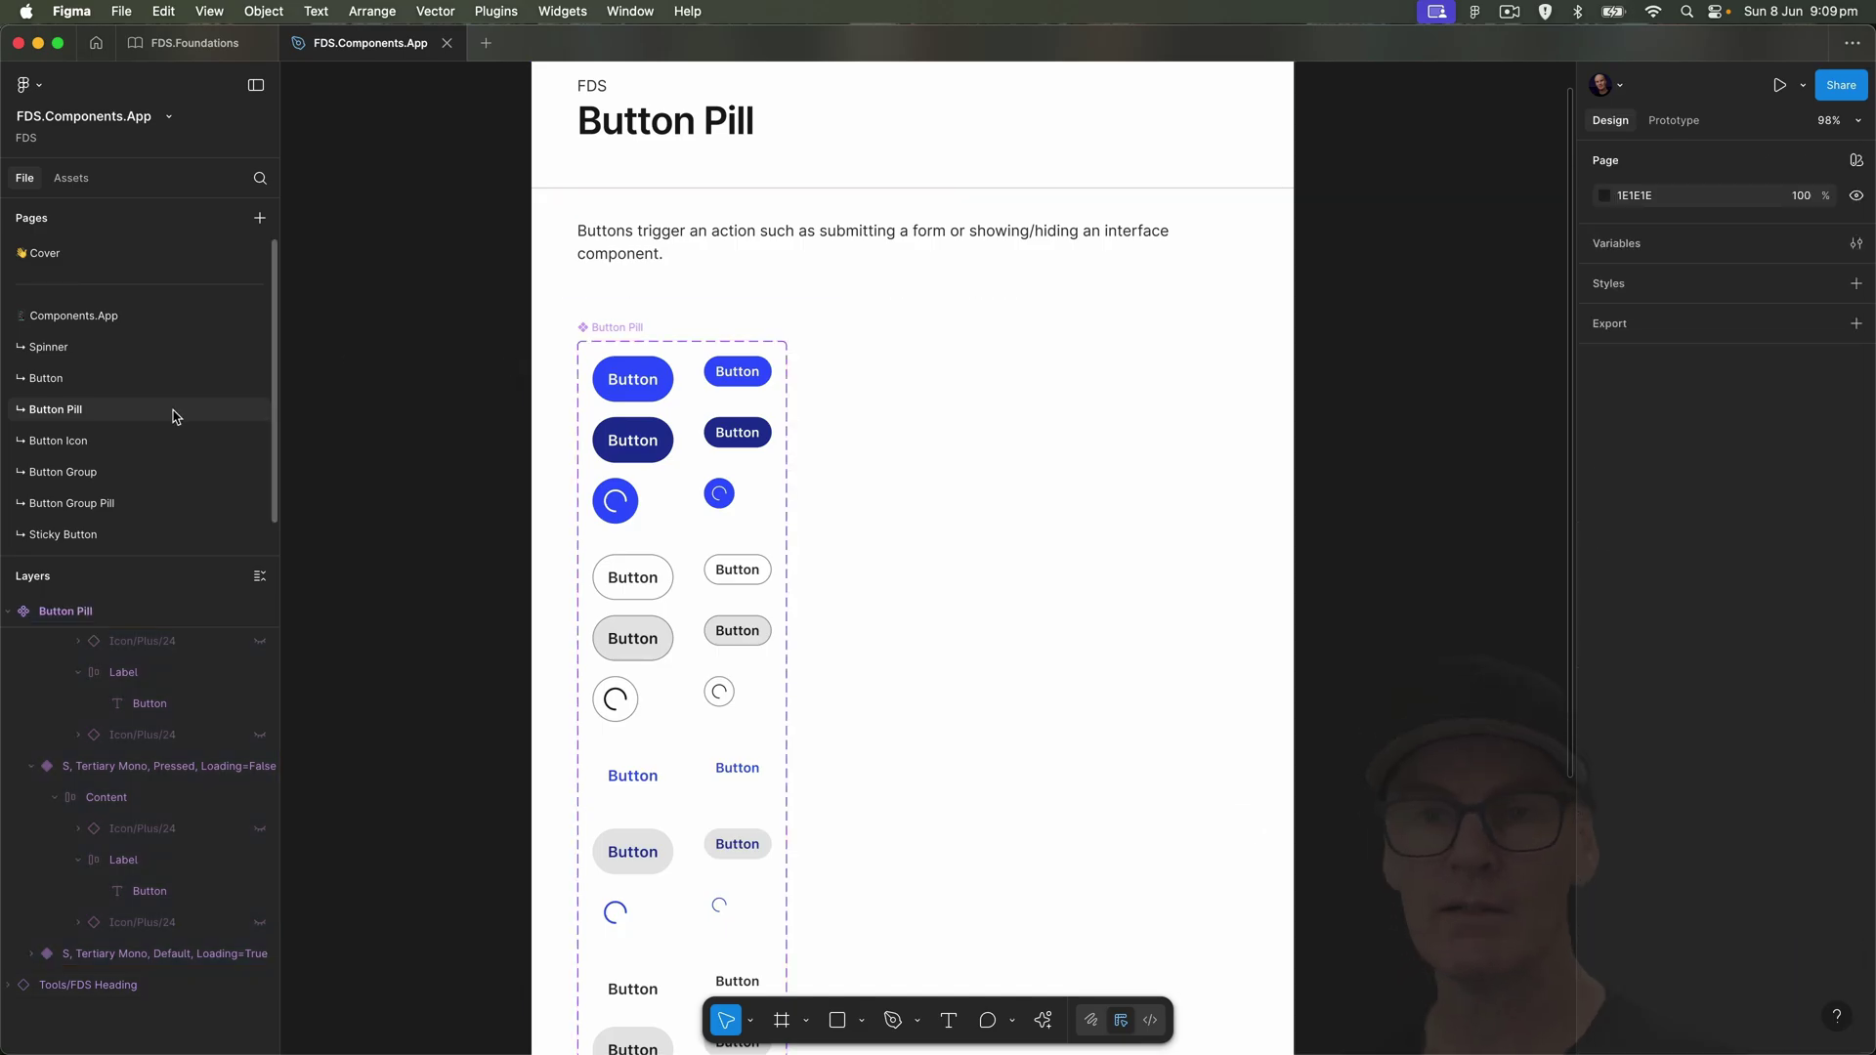
- Check the Button Icon and Button Group component sets for applied typography variable modes
left_click(117, 442)
left_click(784, 274)
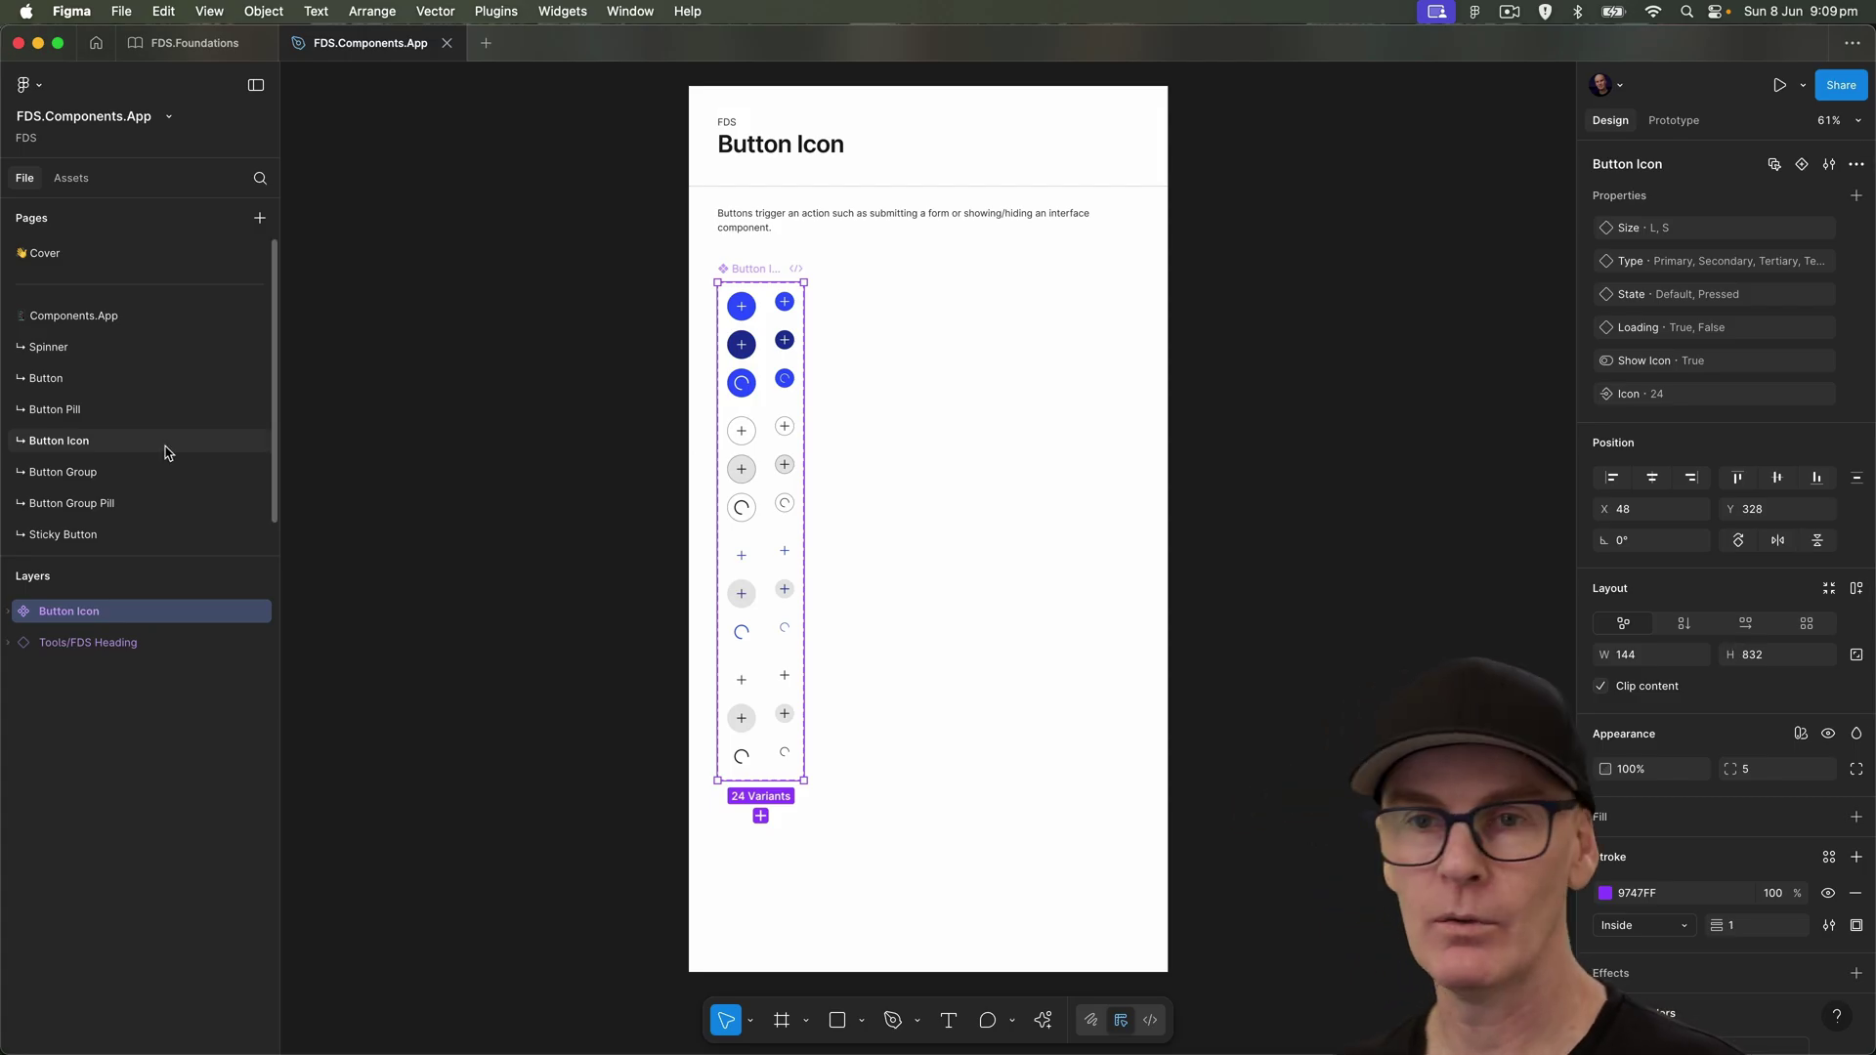
left_click(130, 473)
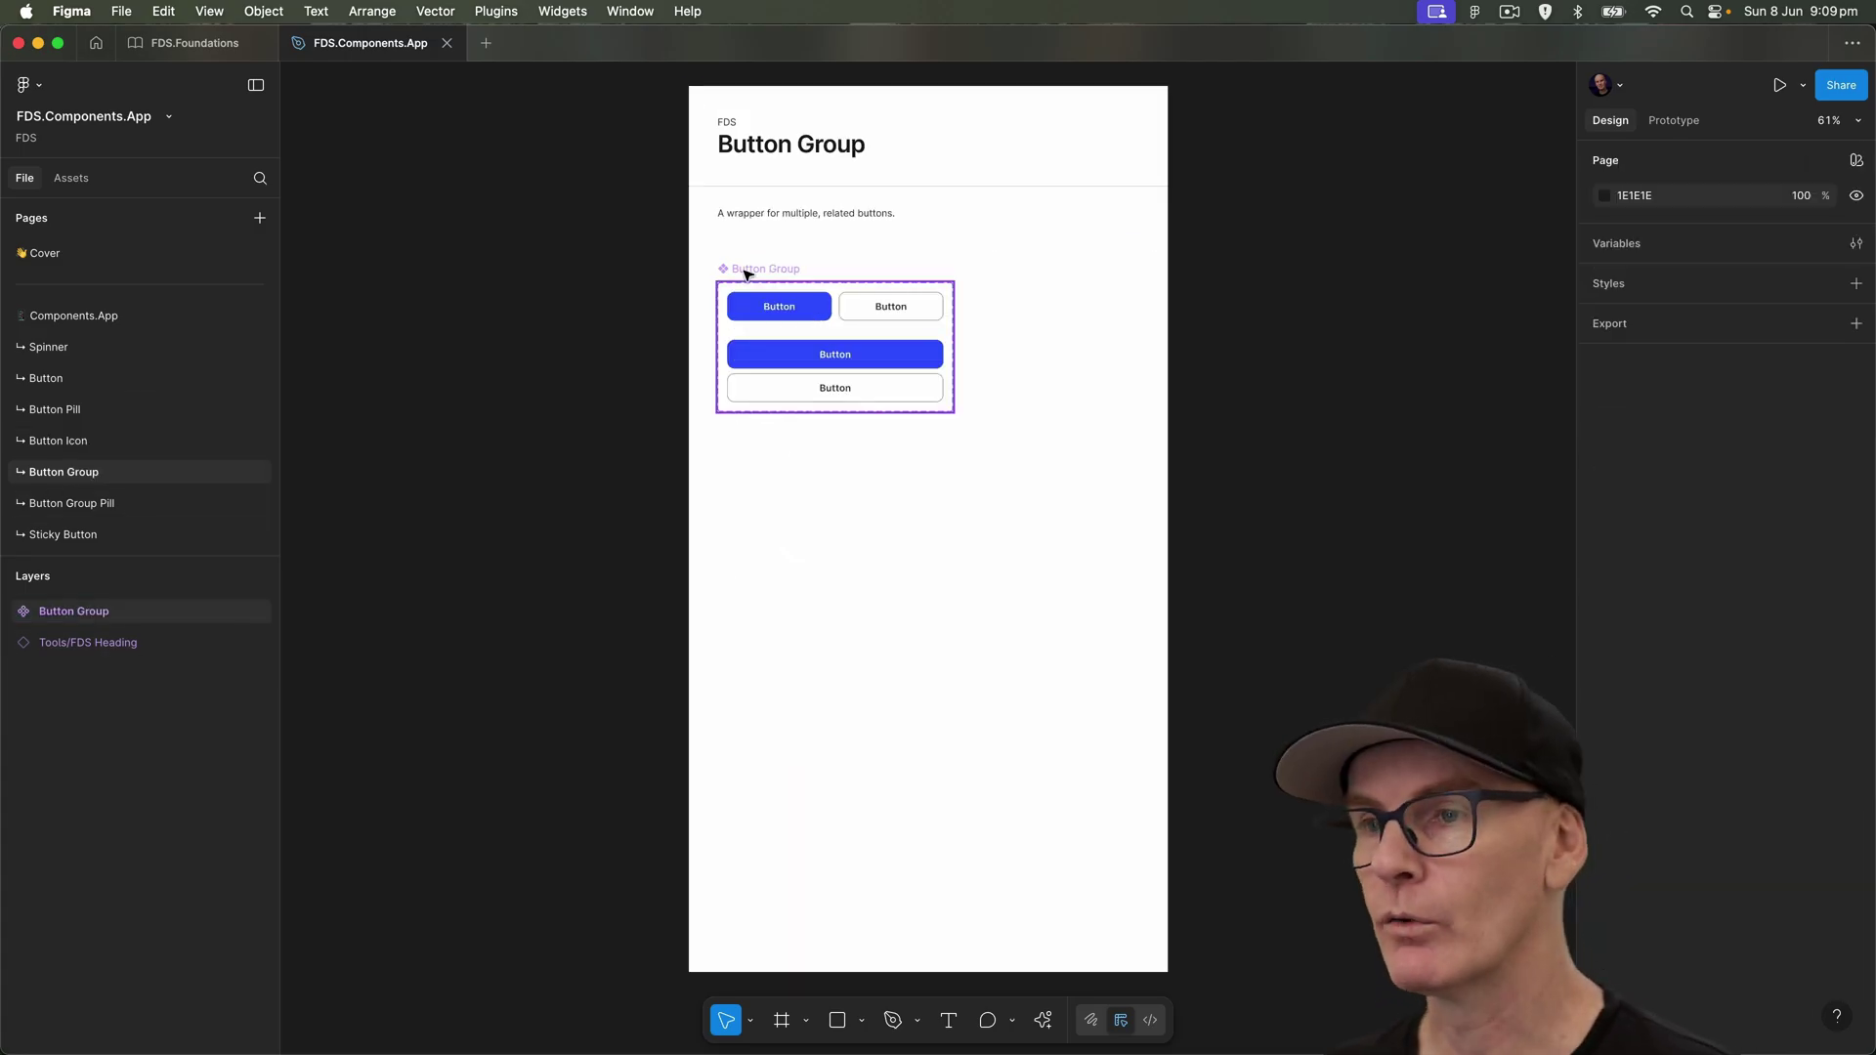
left_click(847, 287)
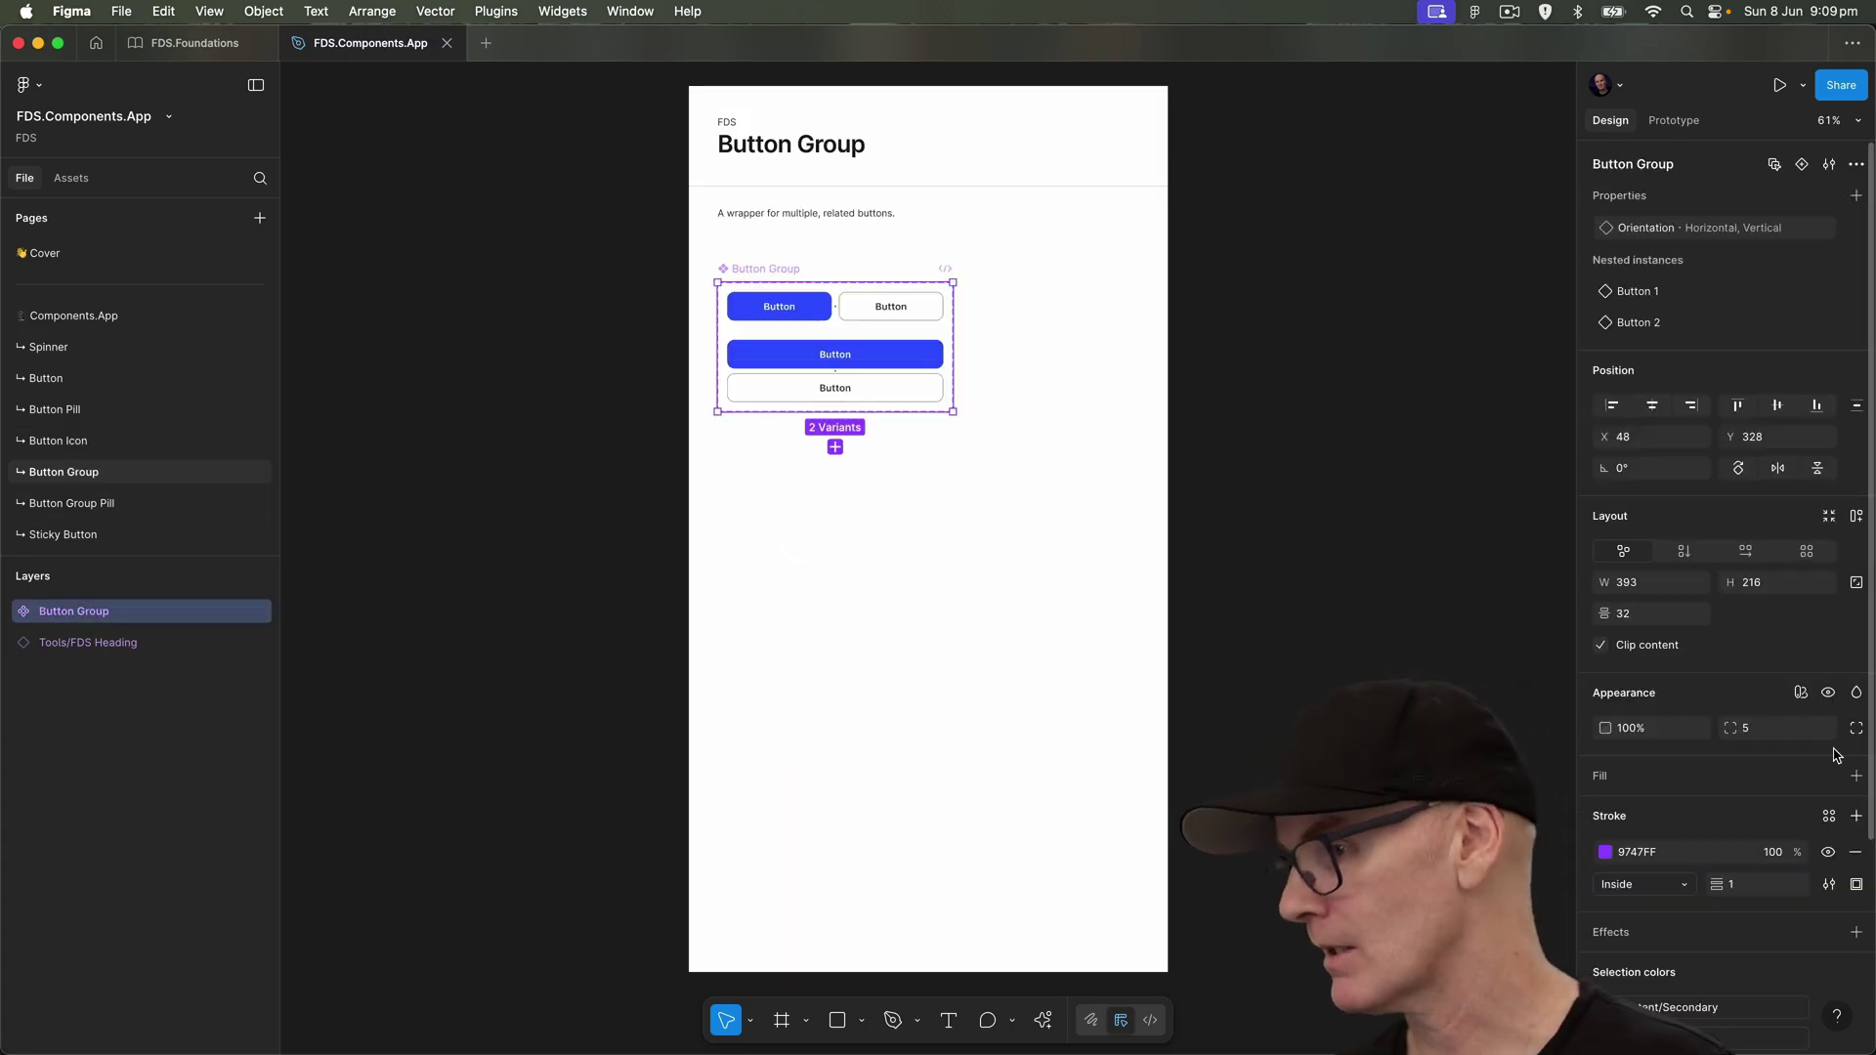
- Check the variable mode options available for the Button Group and Button Group Pill components
left_click(1801, 693)
mouse_move(1752, 790)
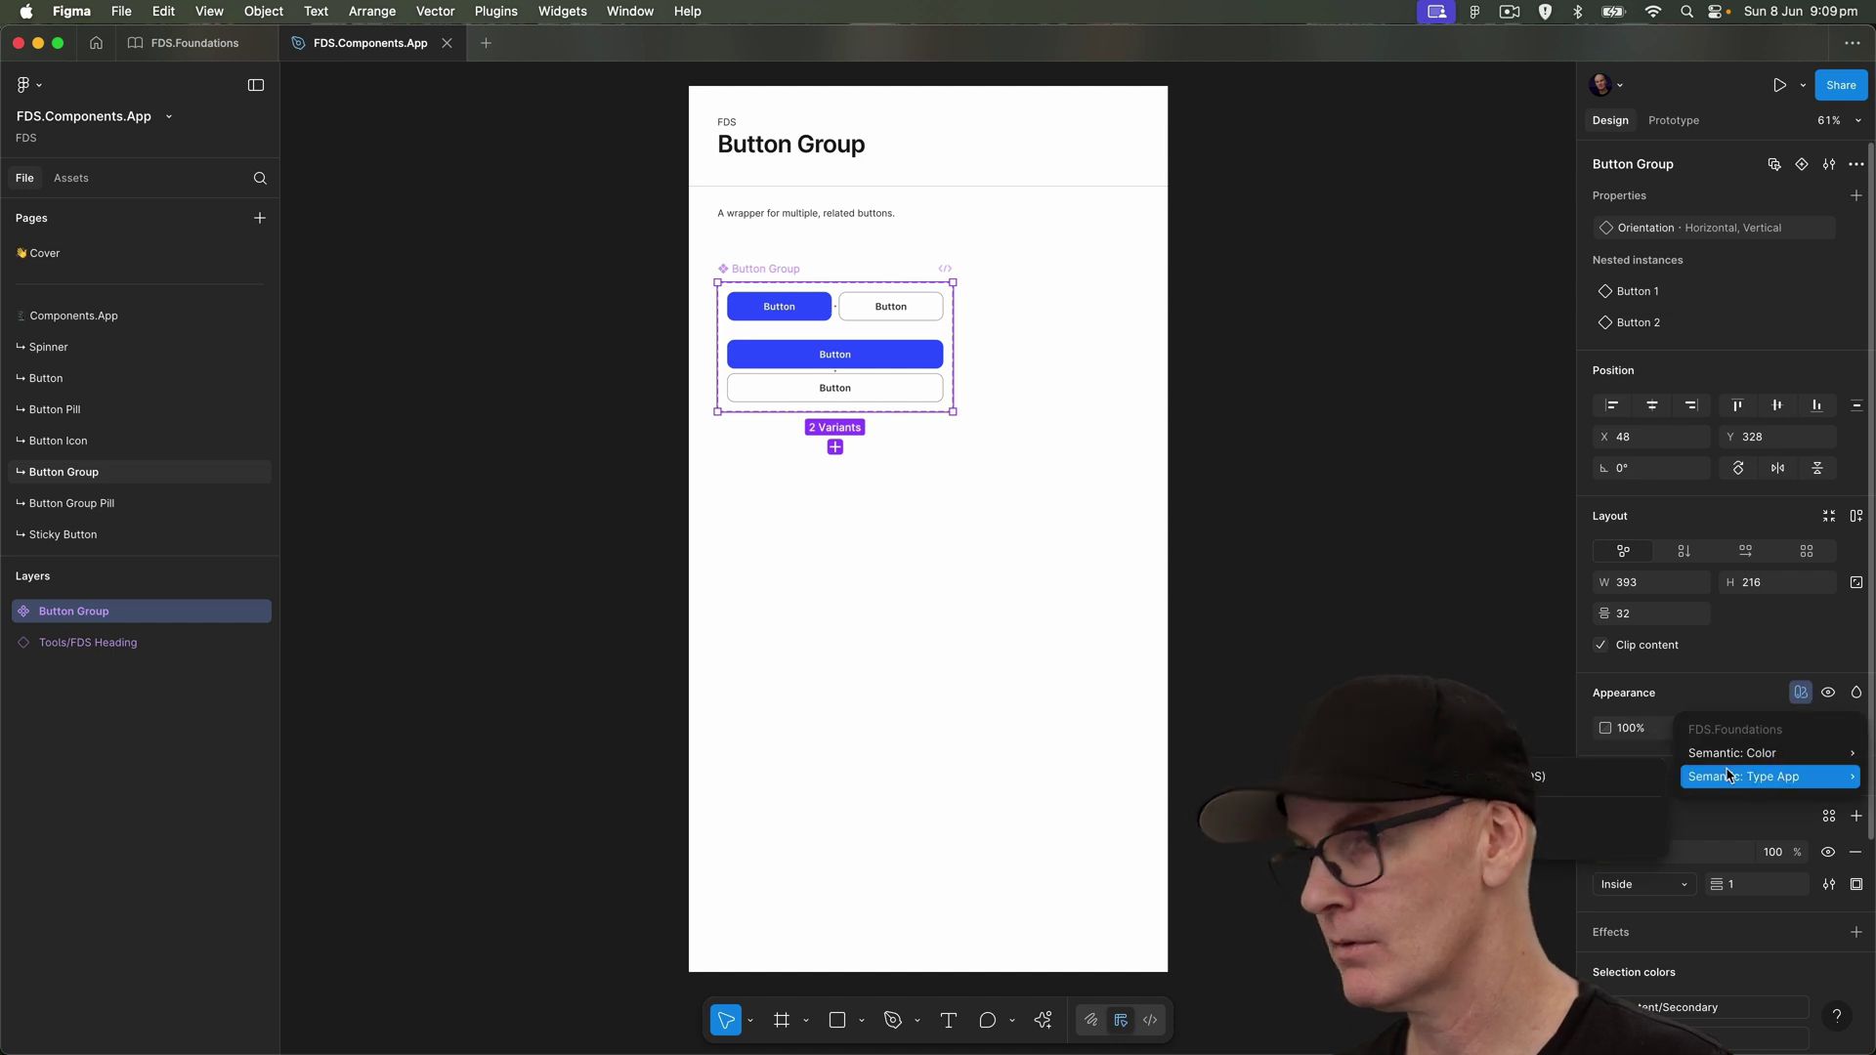
key("Escape")
scroll(482, 418, "right", 2)
left_click(533, 314)
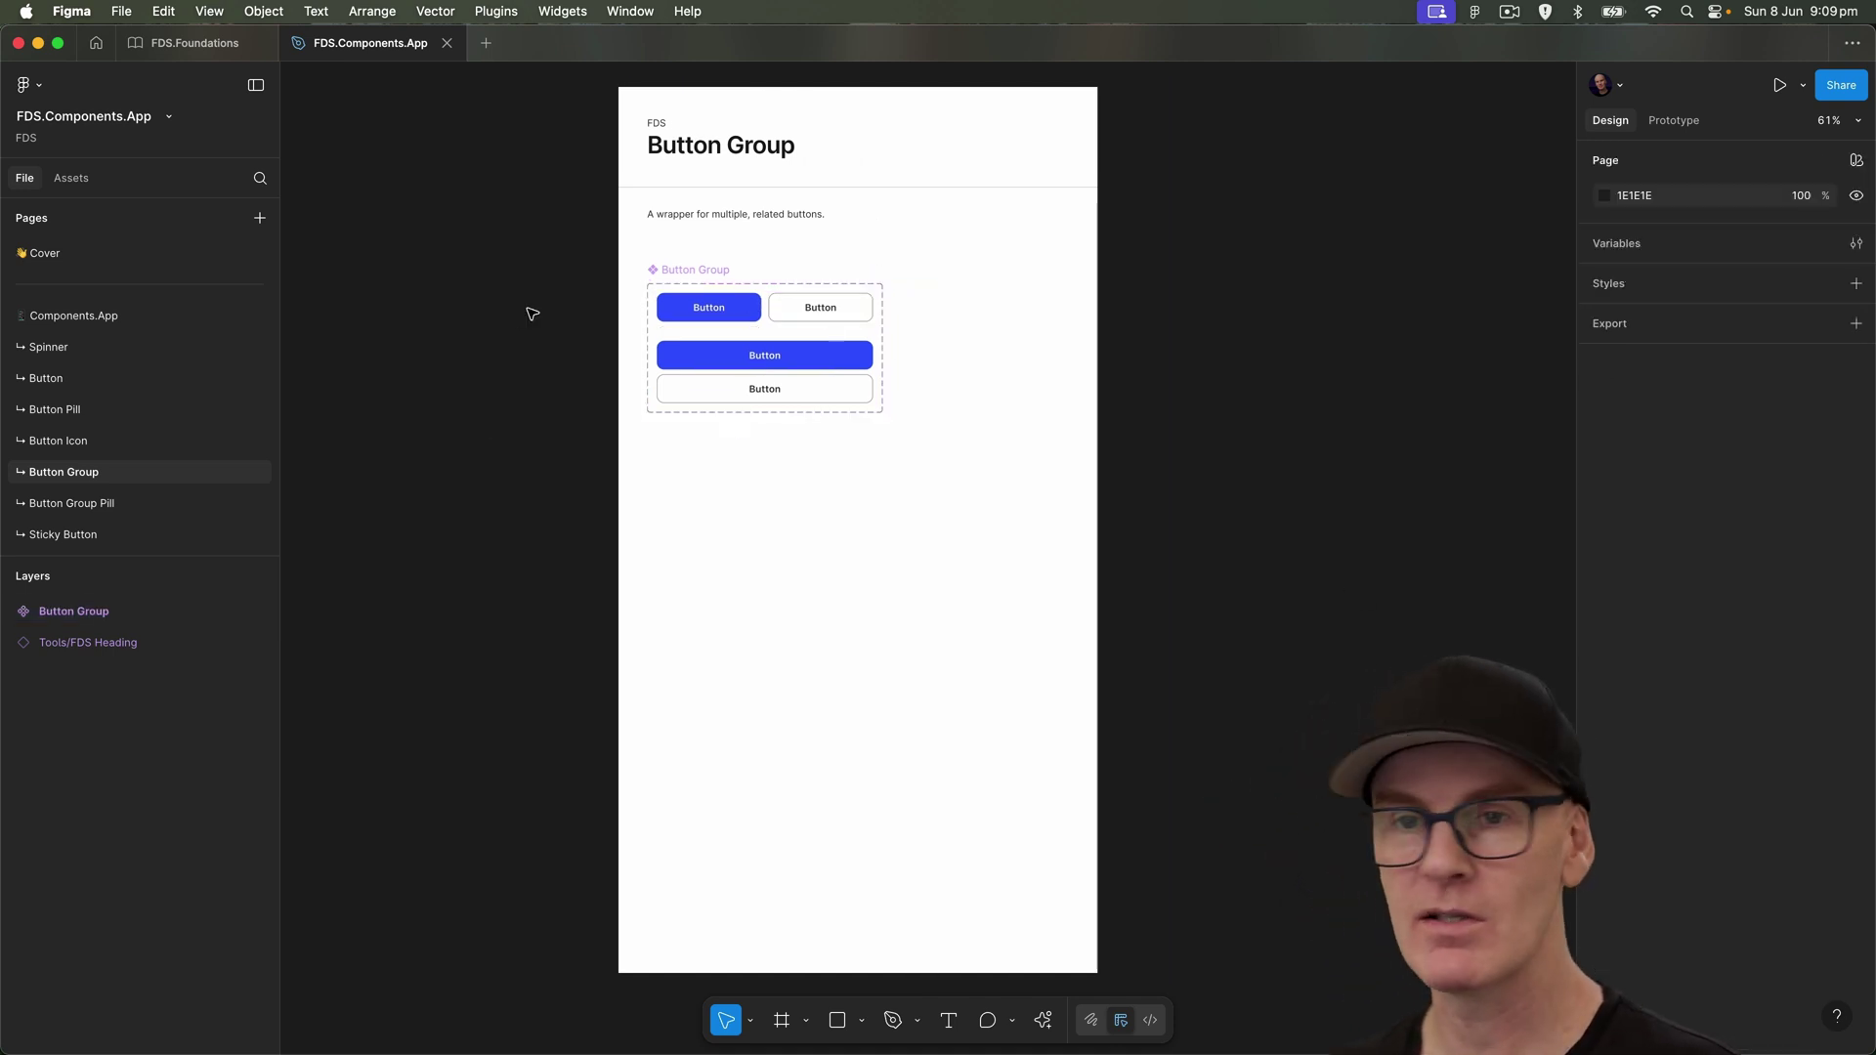
left_click(126, 505)
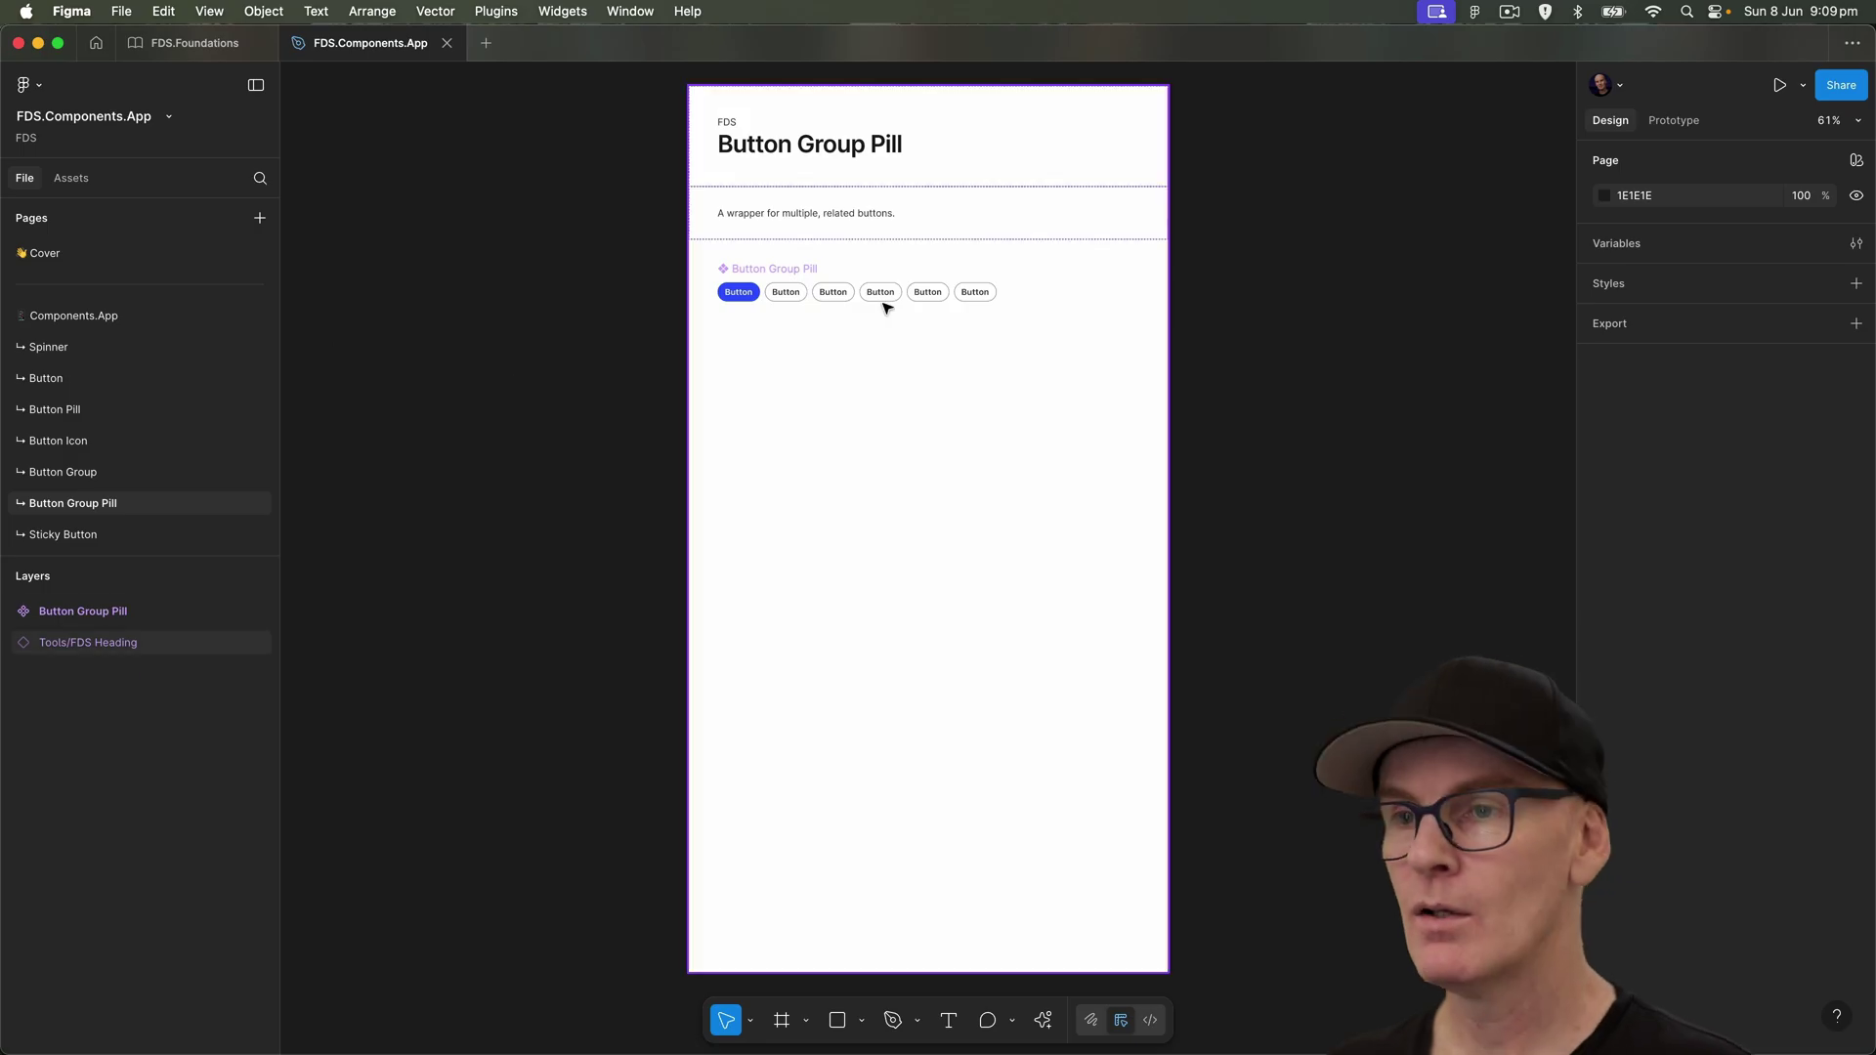
left_click(715, 276)
left_click(735, 291)
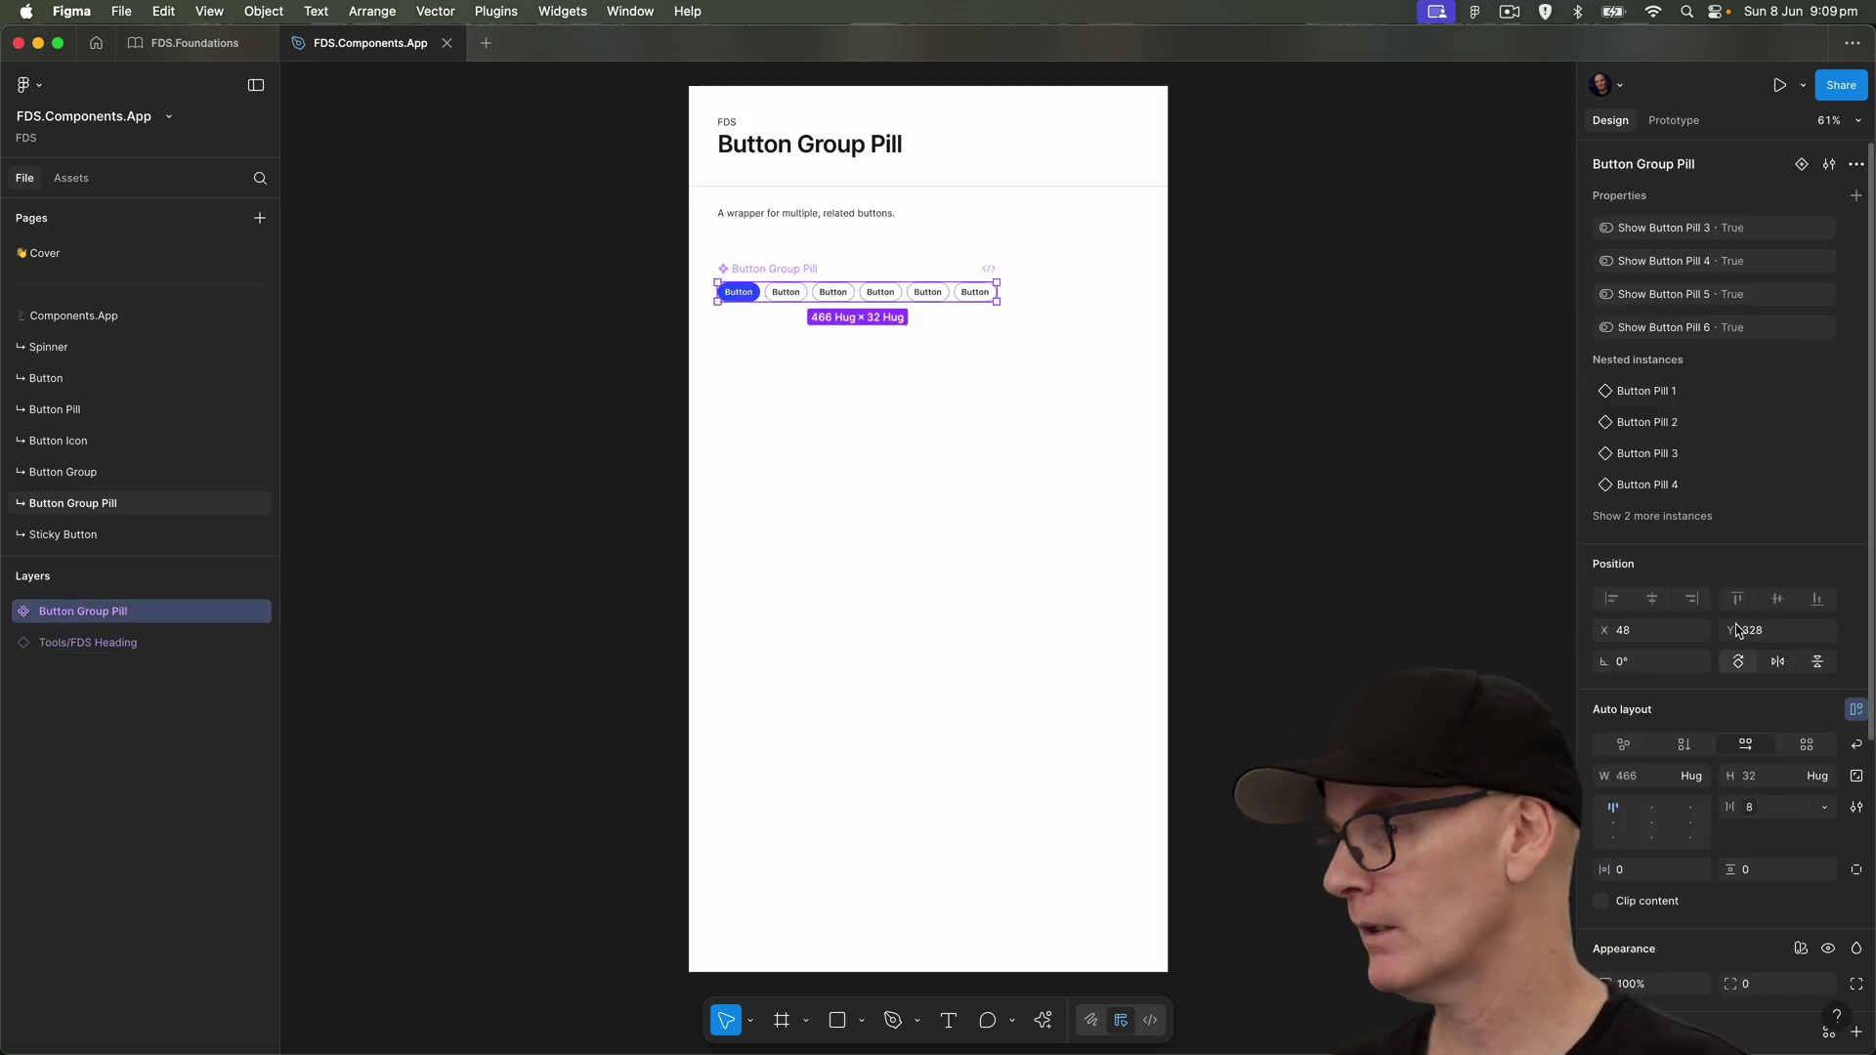
scroll(1749, 808, "down", 2)
scroll(1749, 808, "down", 3)
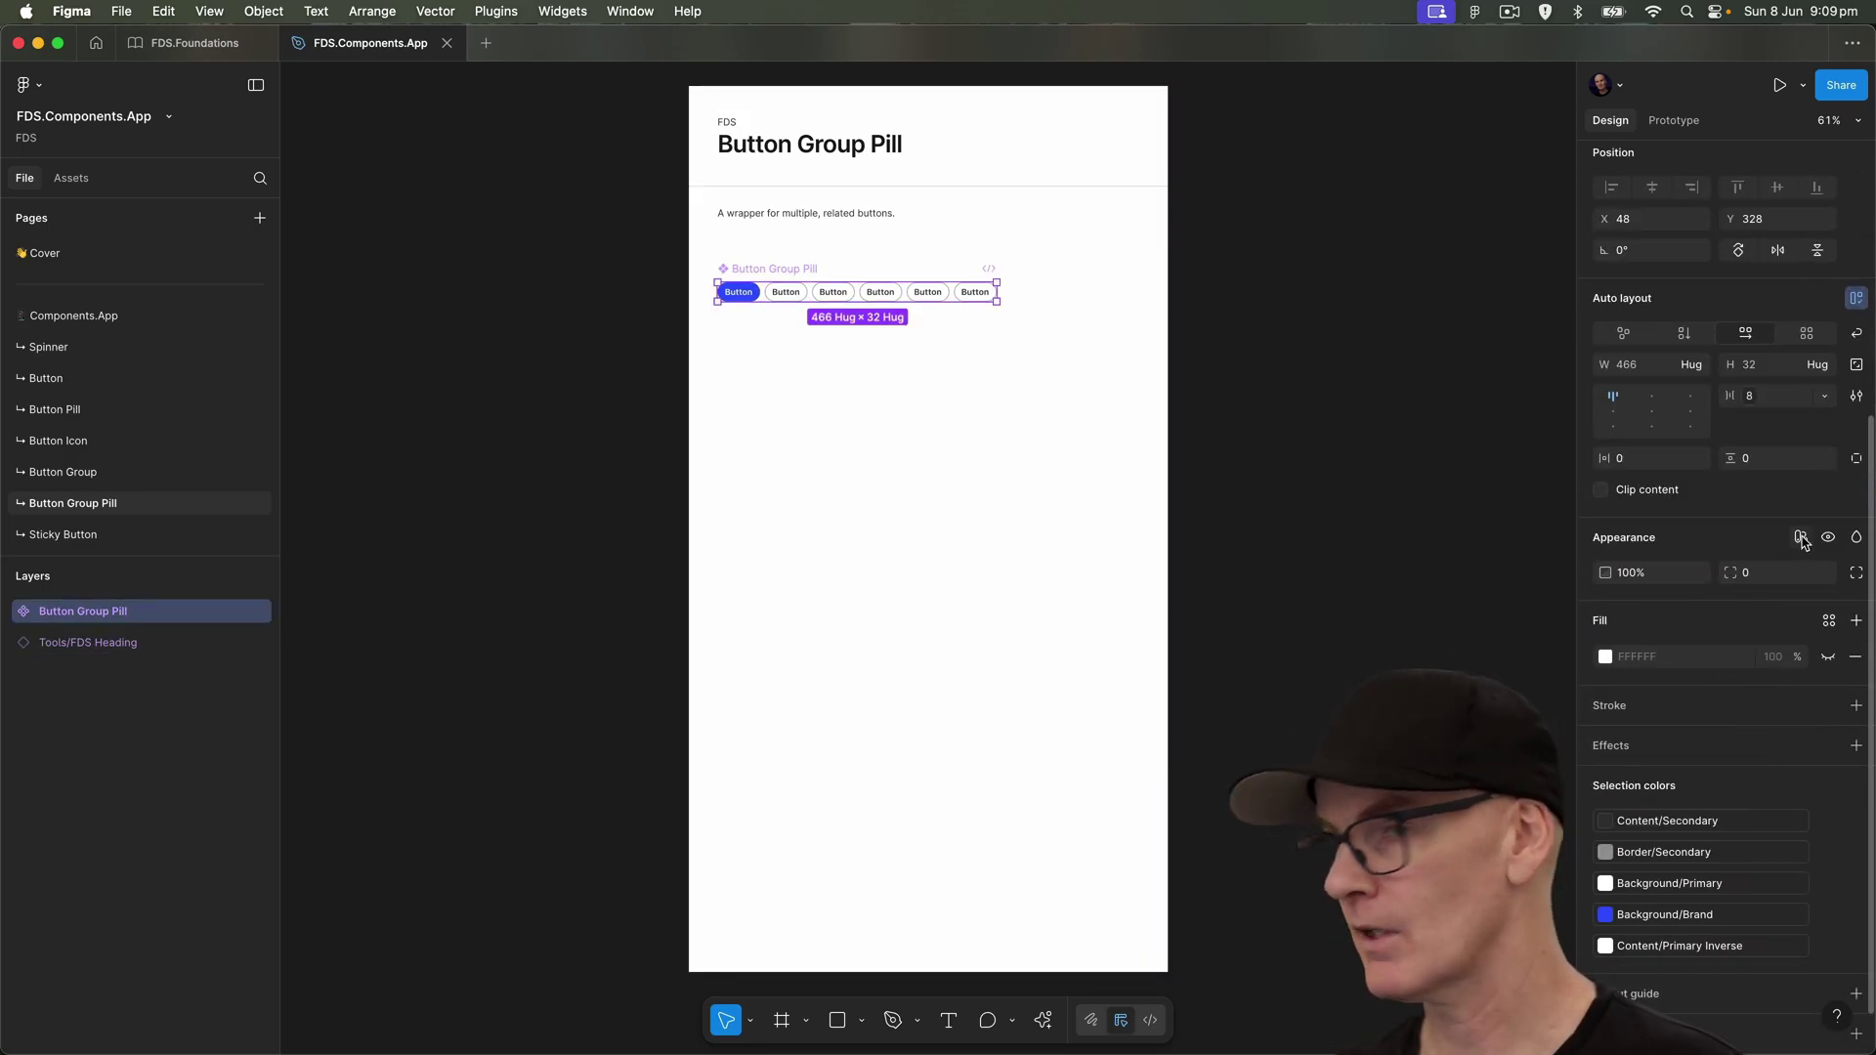
left_click(464, 397)
- Check the Semantic: Type App mode options for the main Sticky Button component
left_click(154, 534)
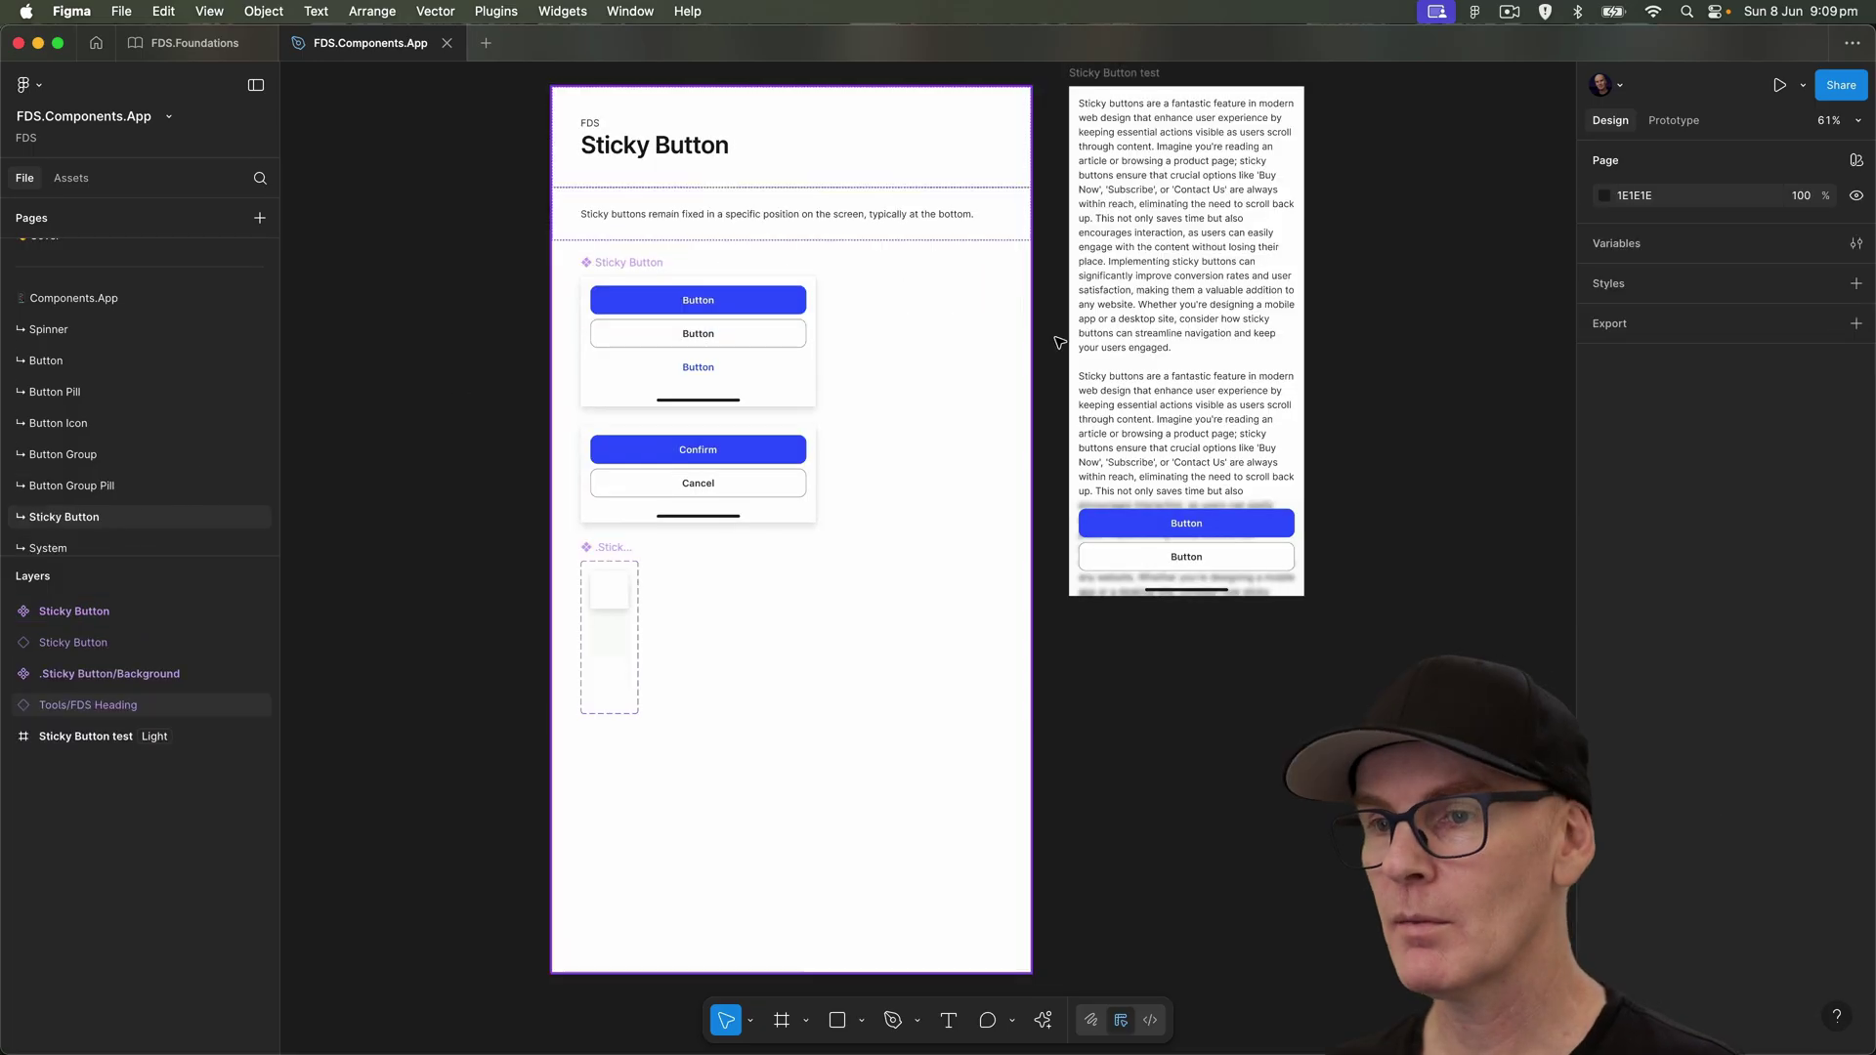
left_click(640, 301)
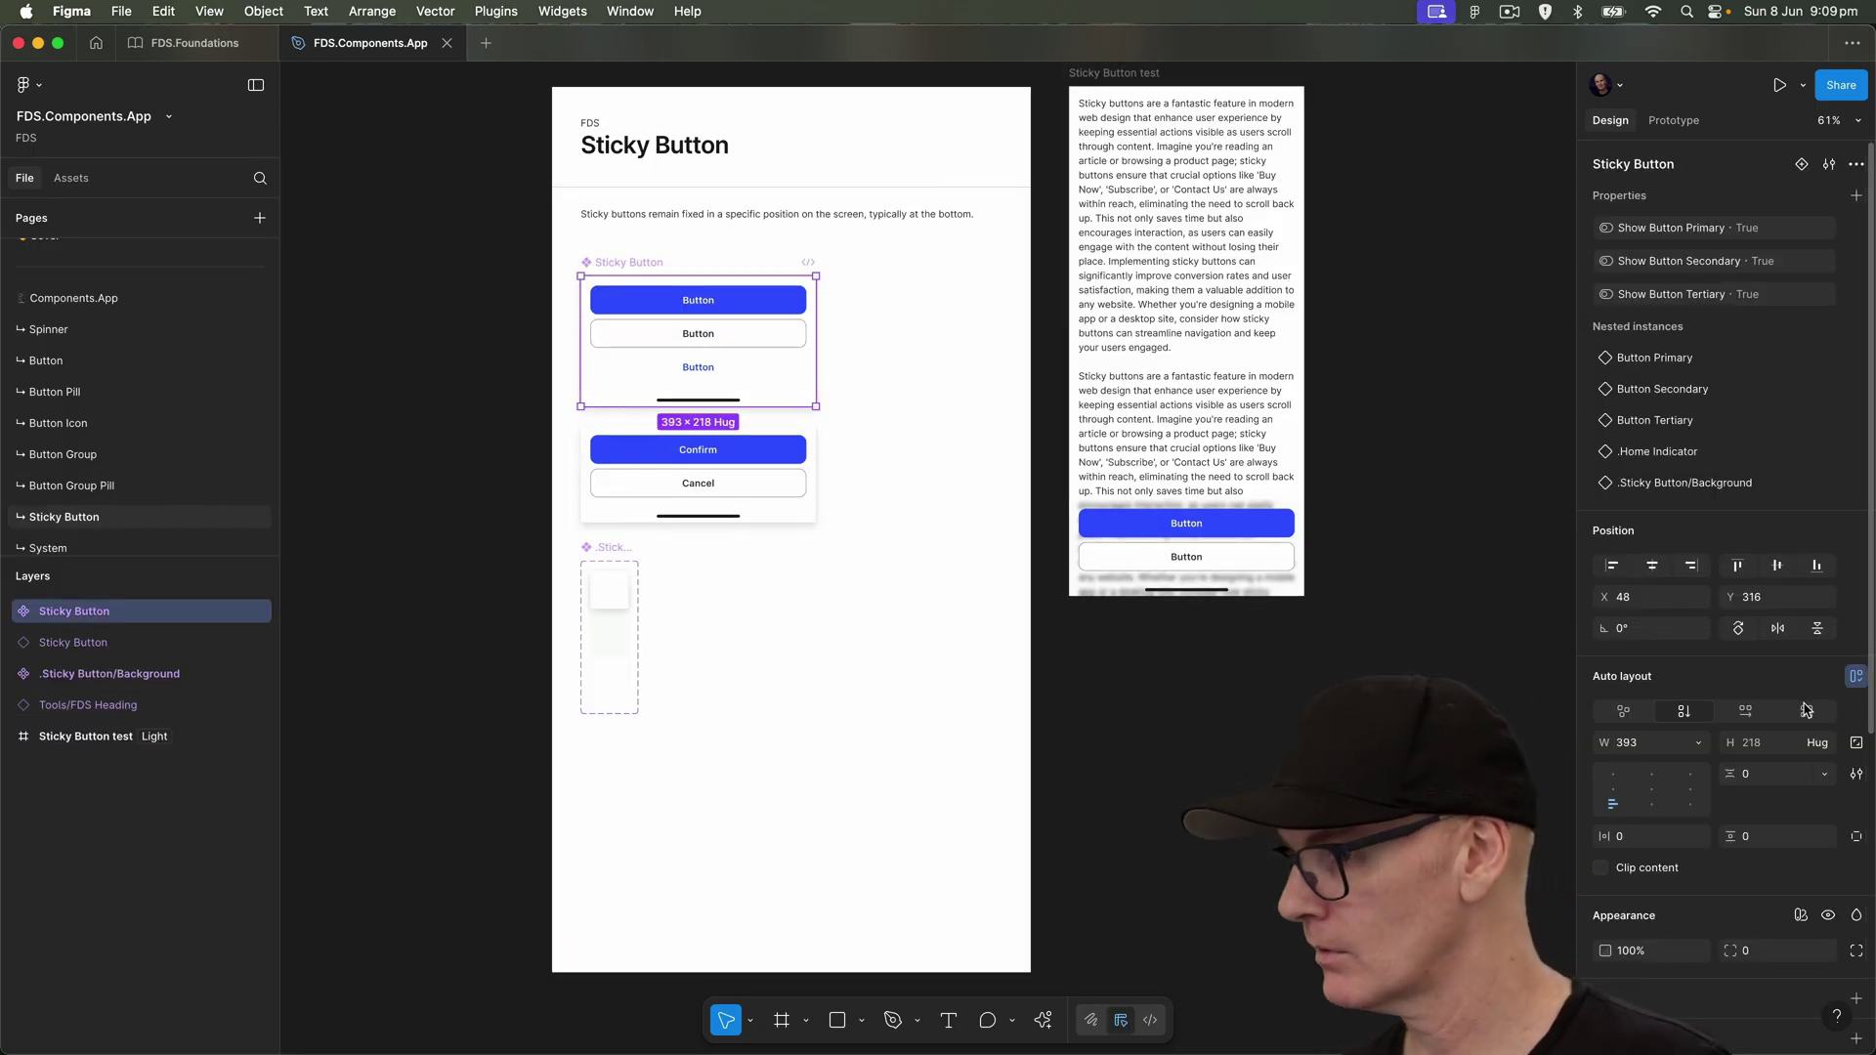
scroll(1788, 772, "down", 2)
left_click(1798, 758)
mouse_move(1717, 852)
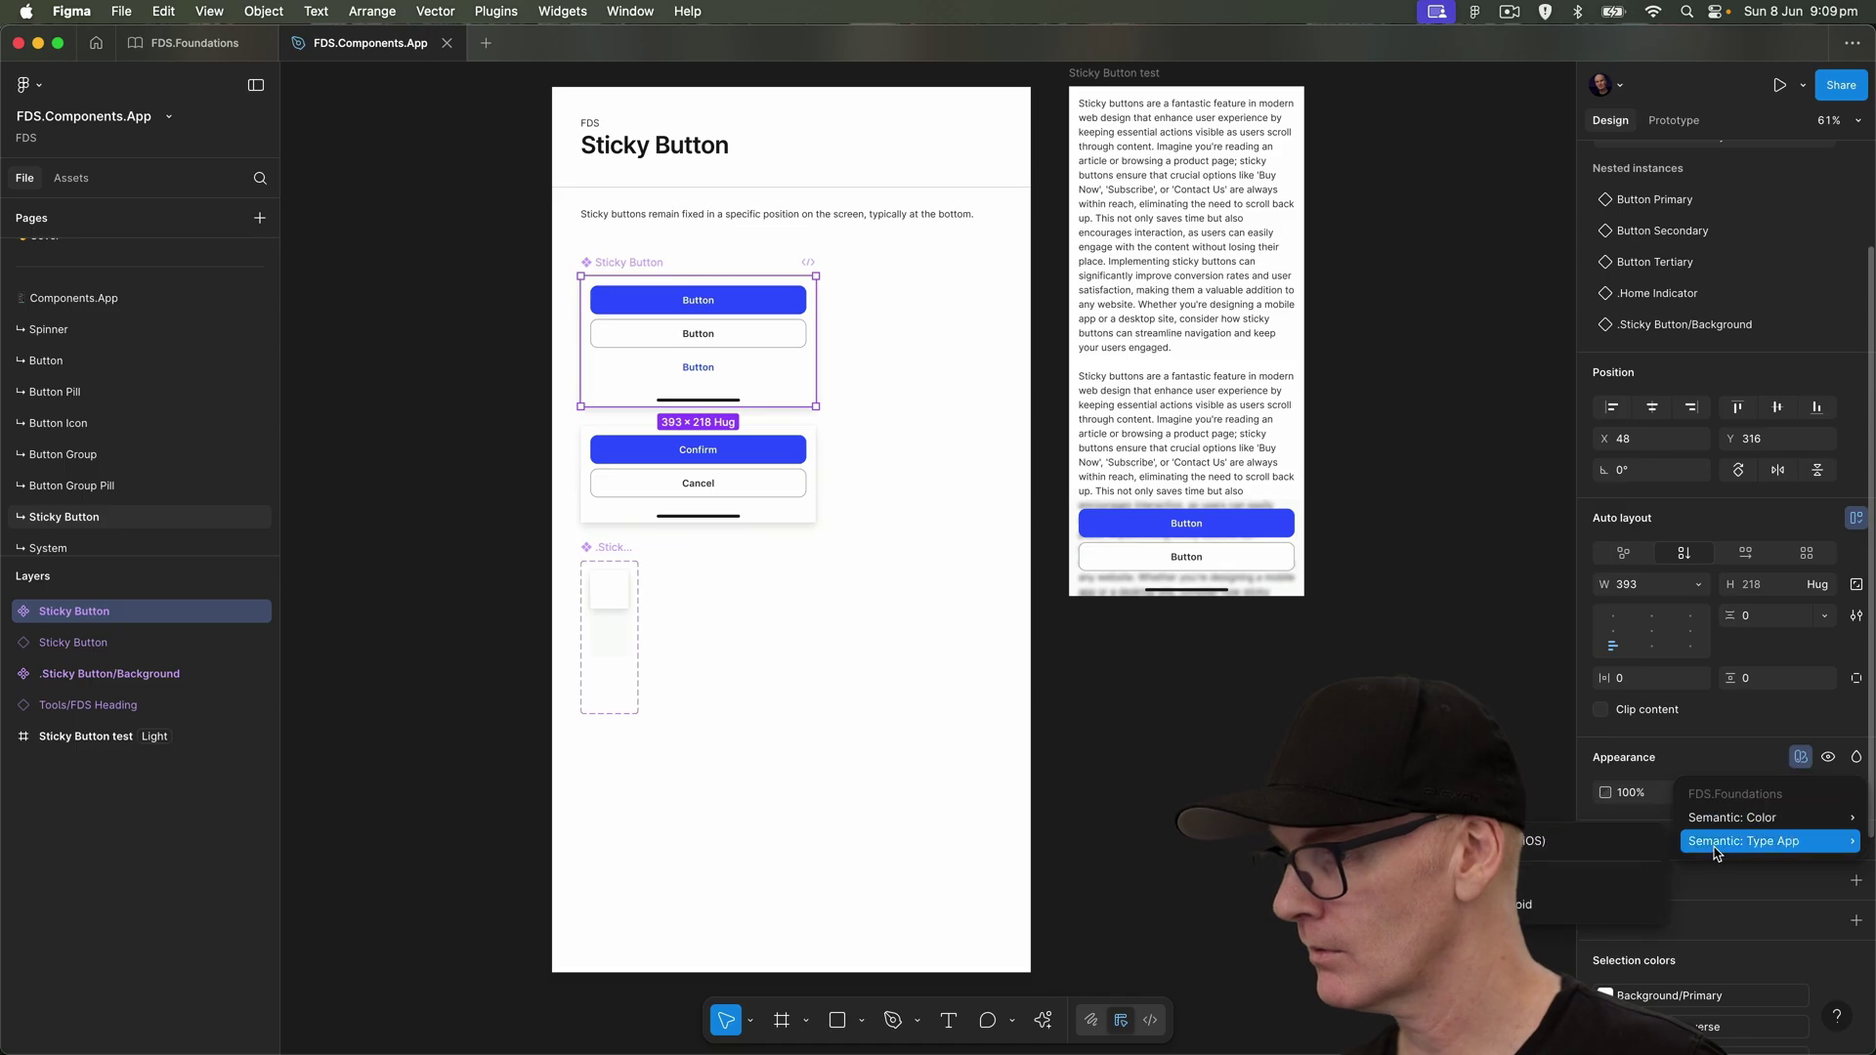
key("Escape")
scroll(1395, 524, "up", 2)
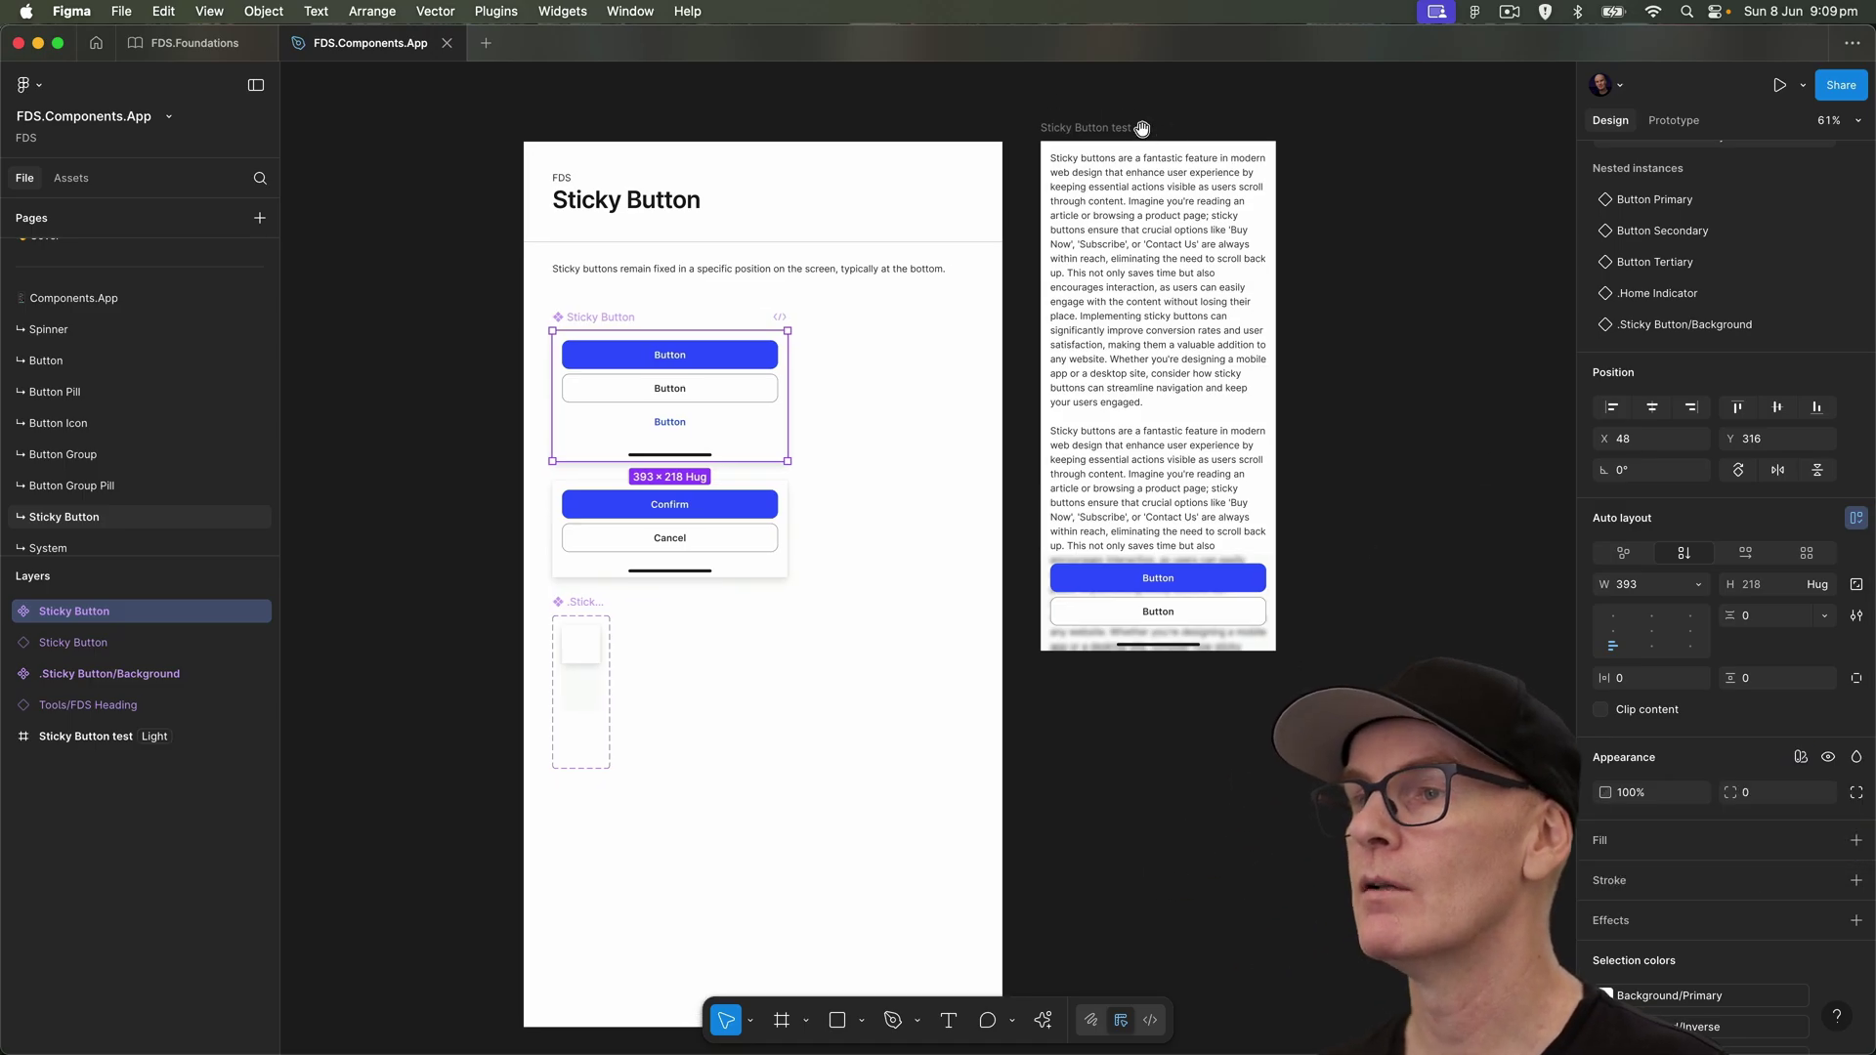
key("Escape")
- Apply the App/Text/L/Regular text style to the body text in the Sticky Button test frame
left_click(1165, 284)
left_click(1671, 588)
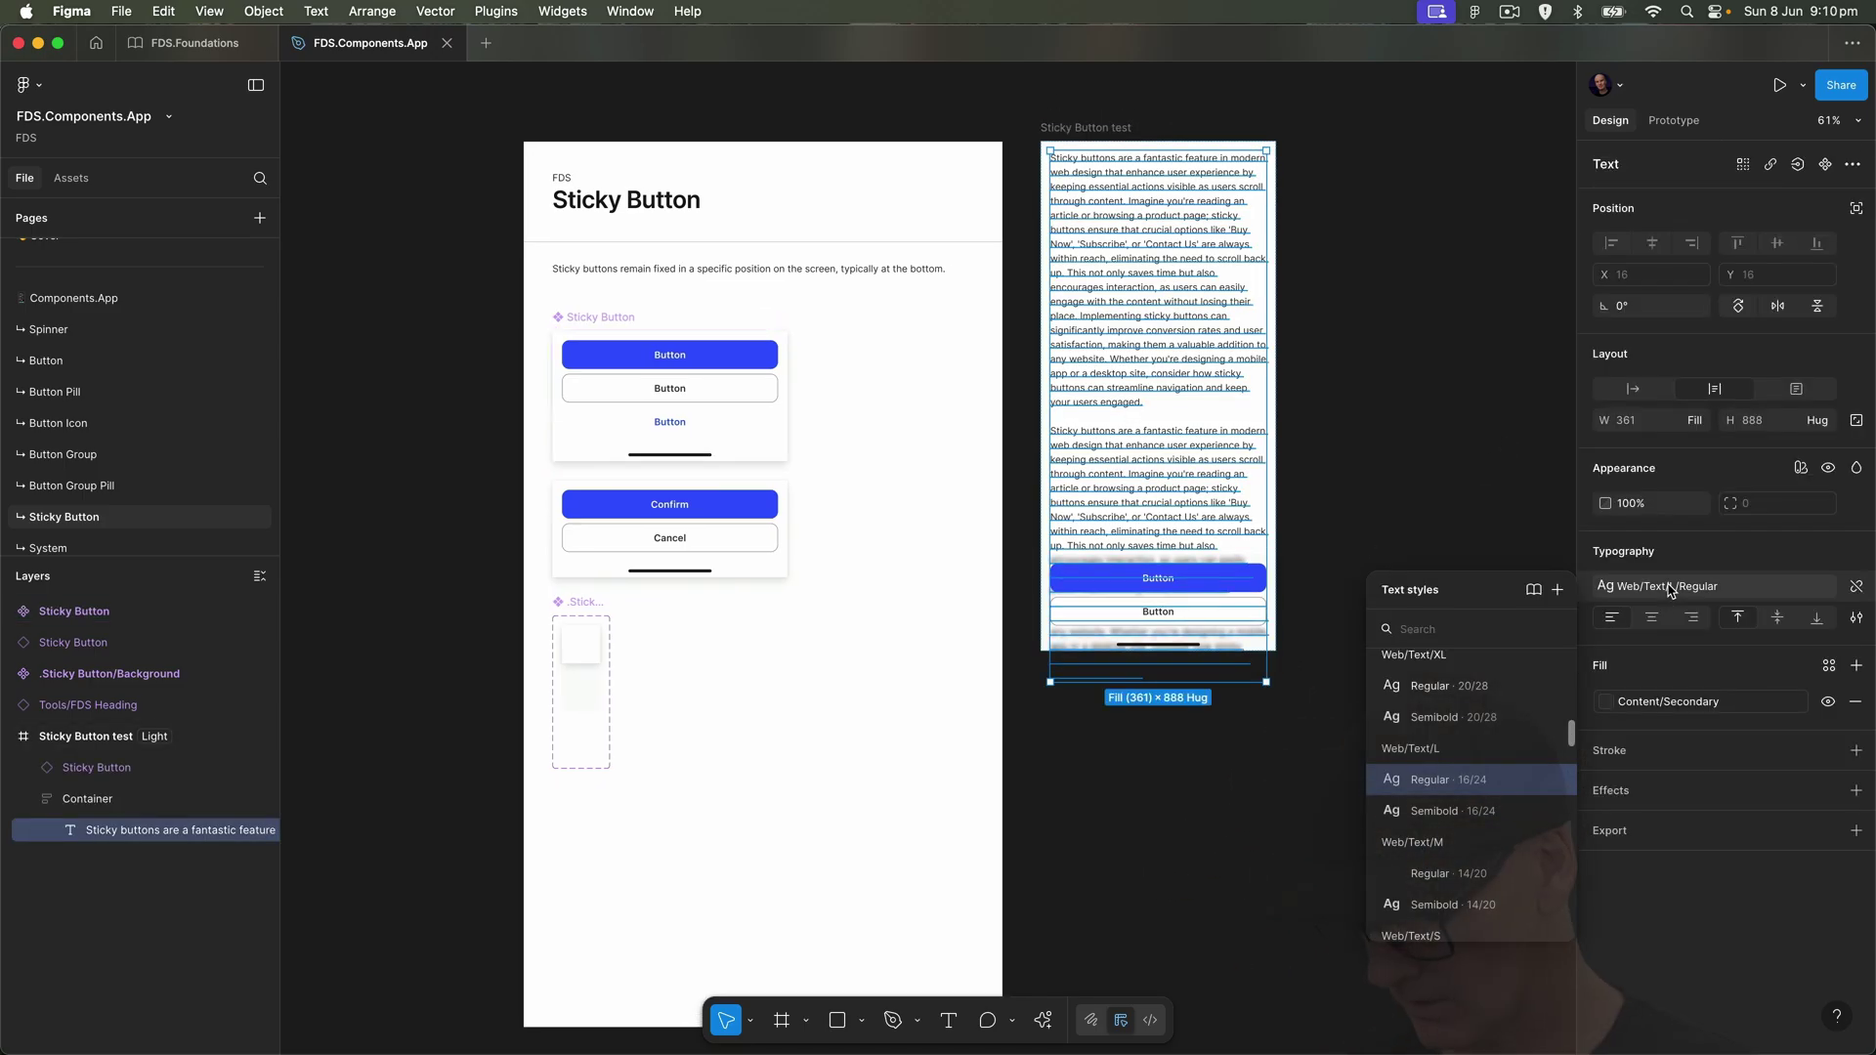
type("app txt l")
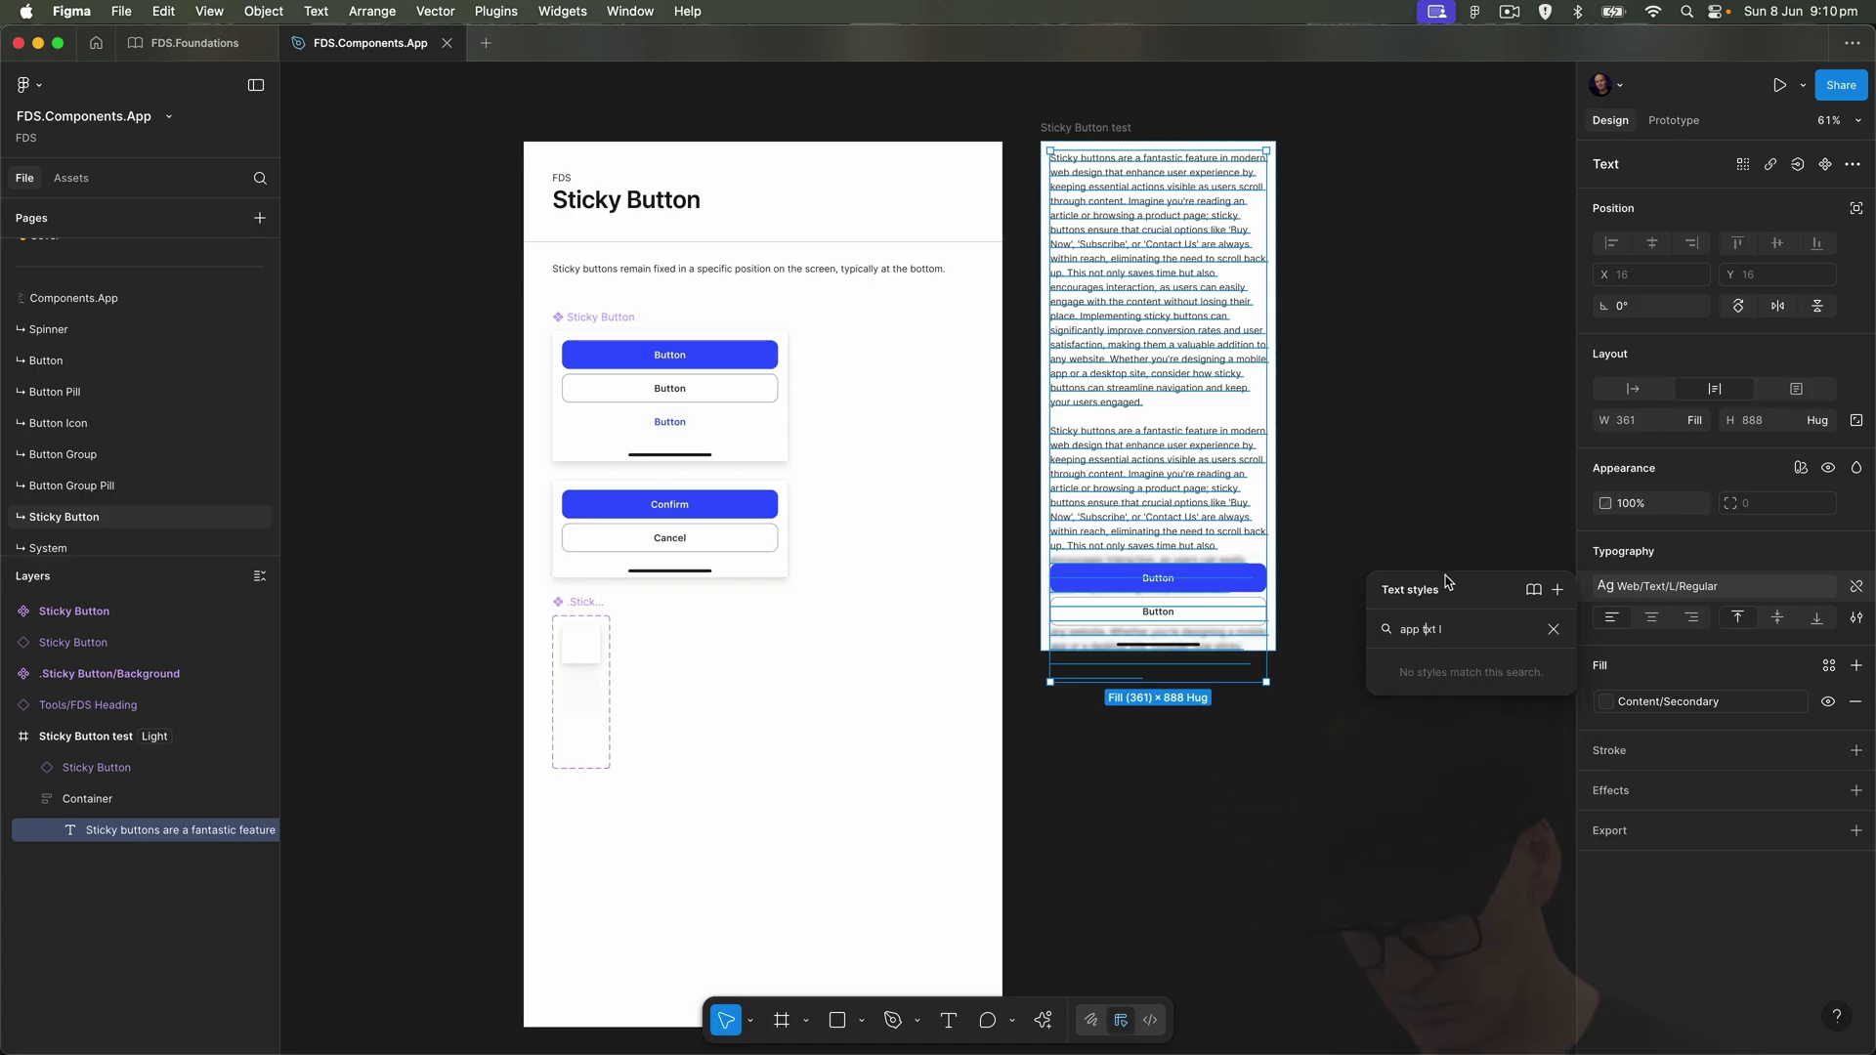
left_click(1430, 630)
key("BackSpace")
type("e")
scroll(1453, 761, "down", 2)
left_click(1458, 743)
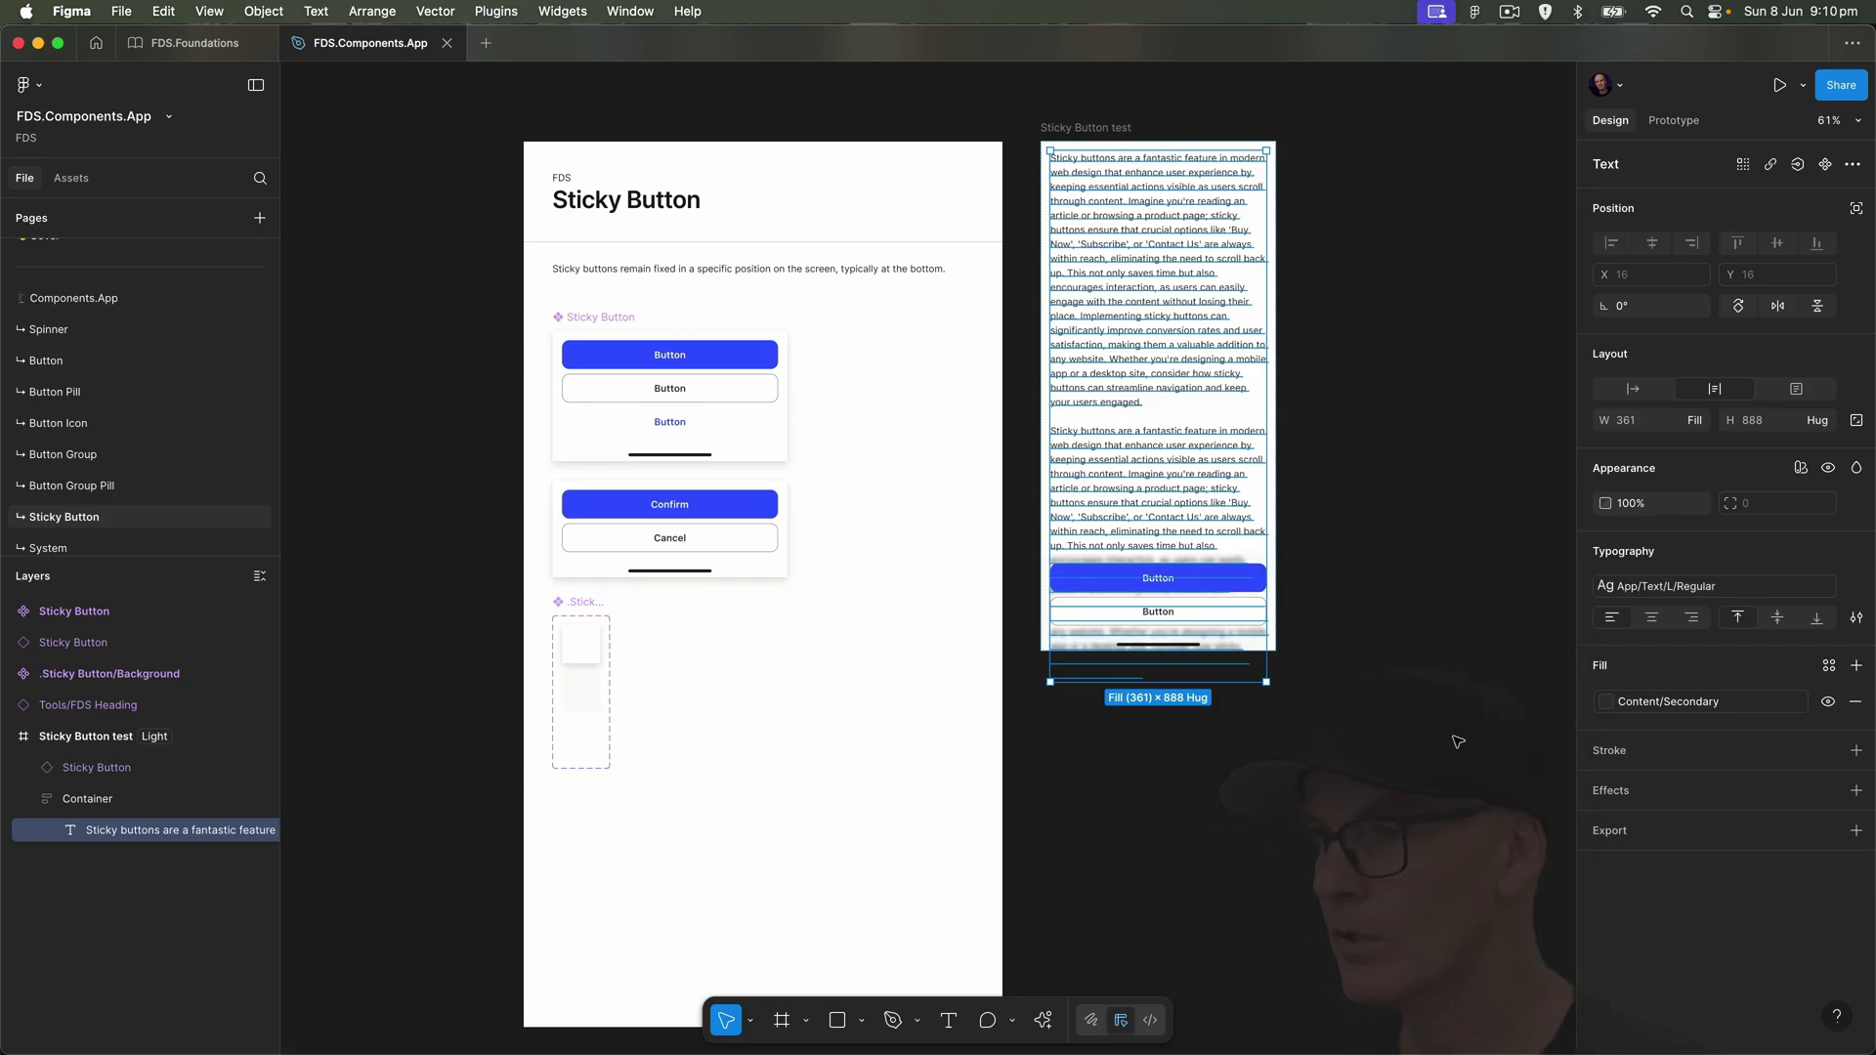
left_click(1385, 402)
- Try the Android mode of Semantic: Type App on the Sticky Button test frame
left_click(1109, 128)
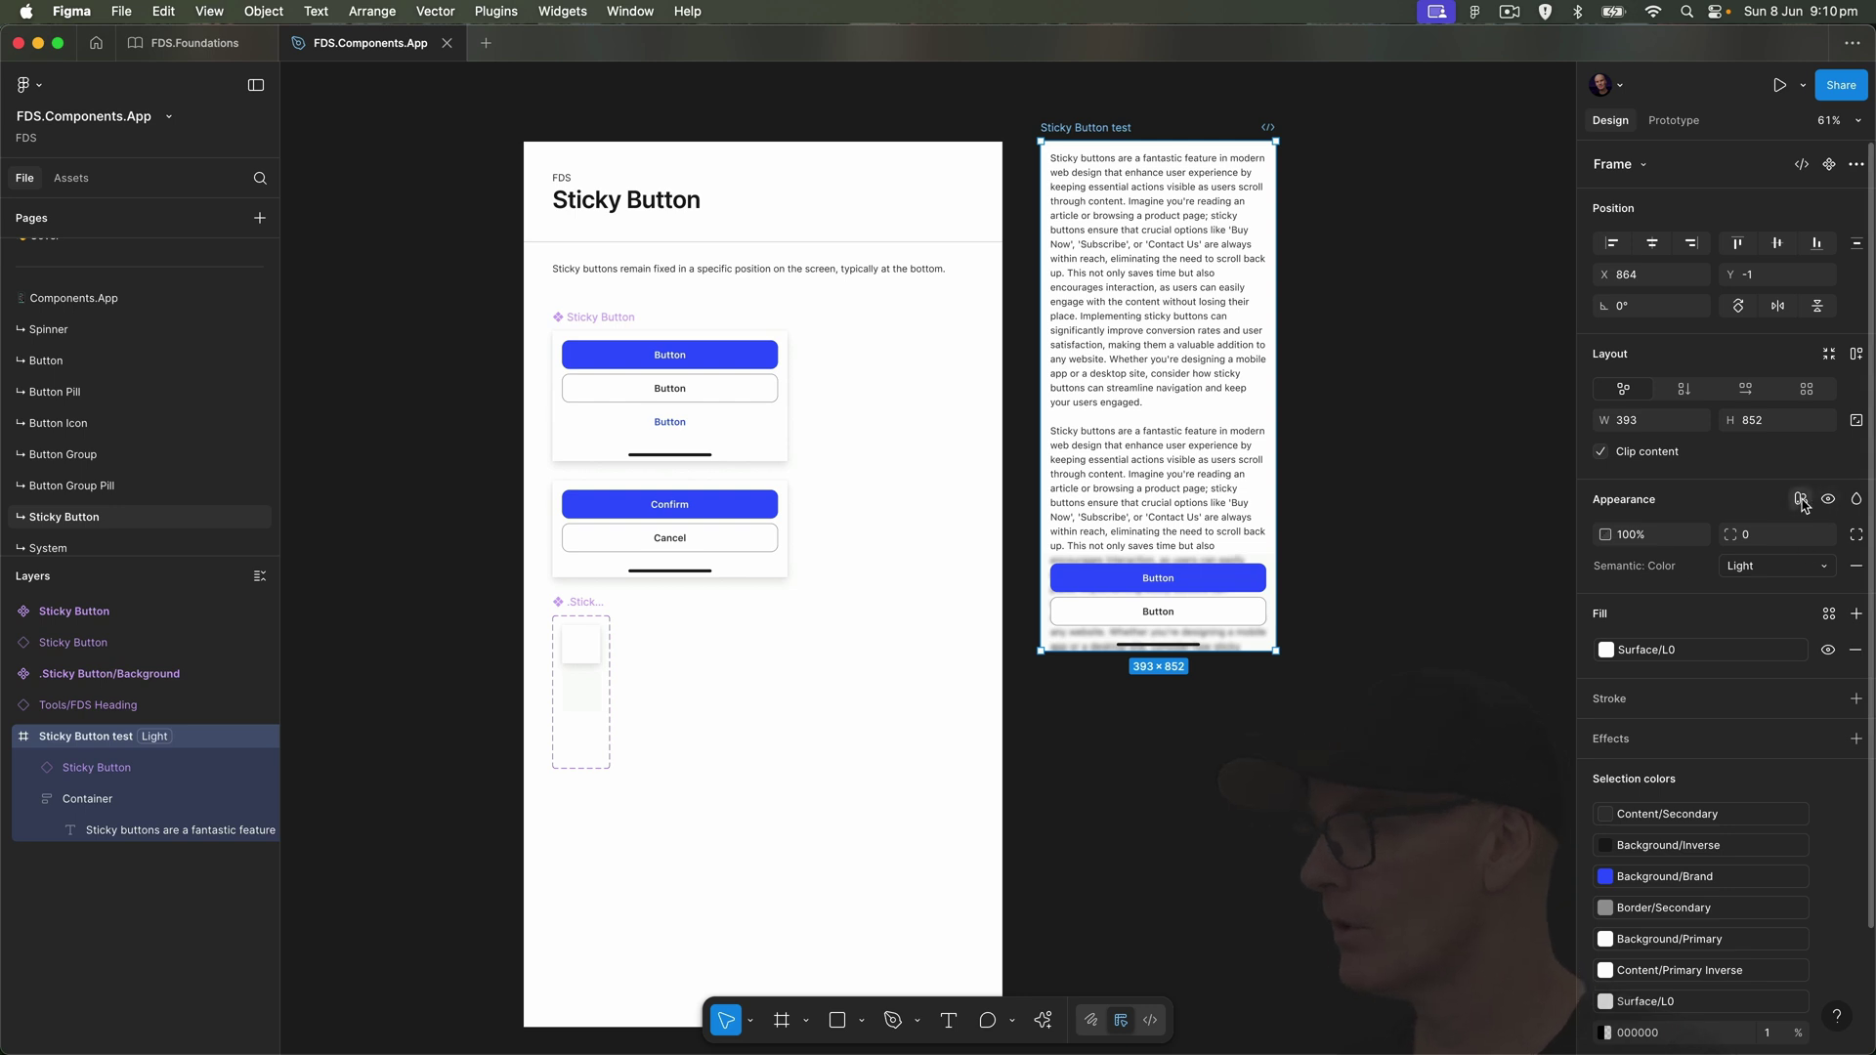
left_click(1800, 499)
left_click(1510, 646)
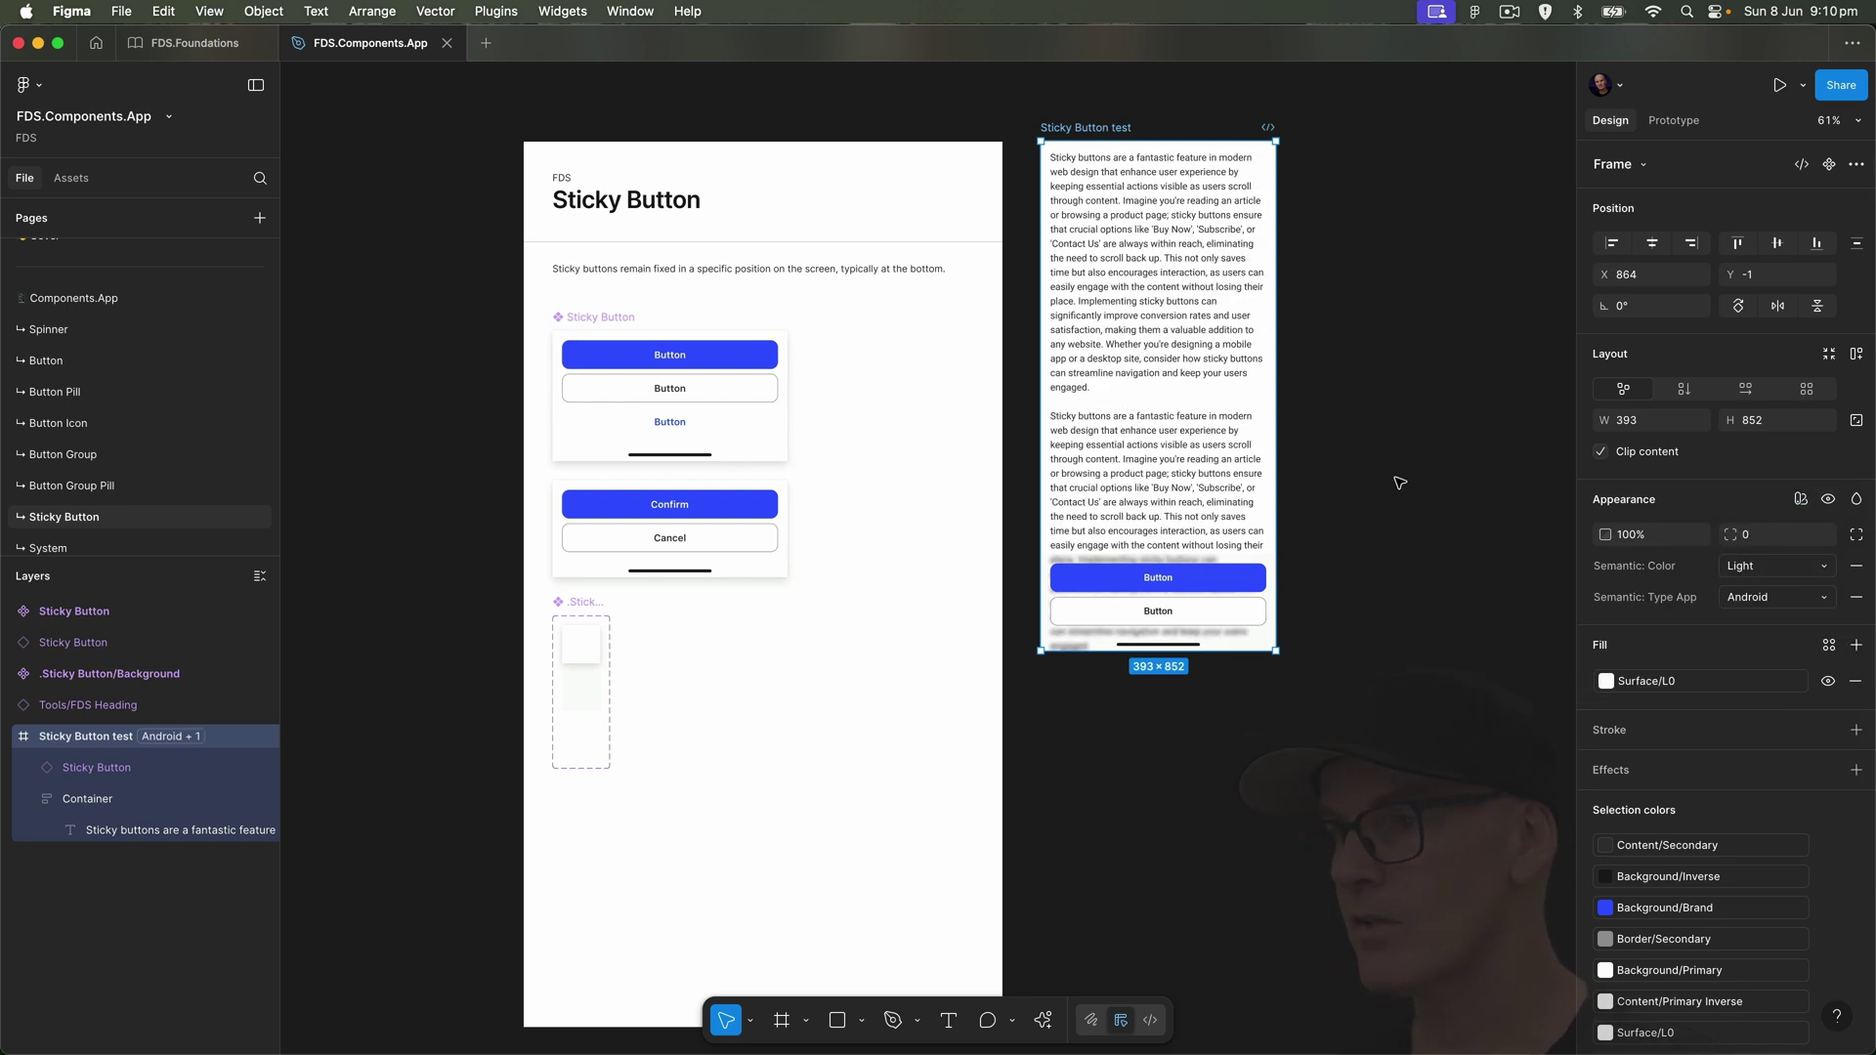
left_click(1403, 468)
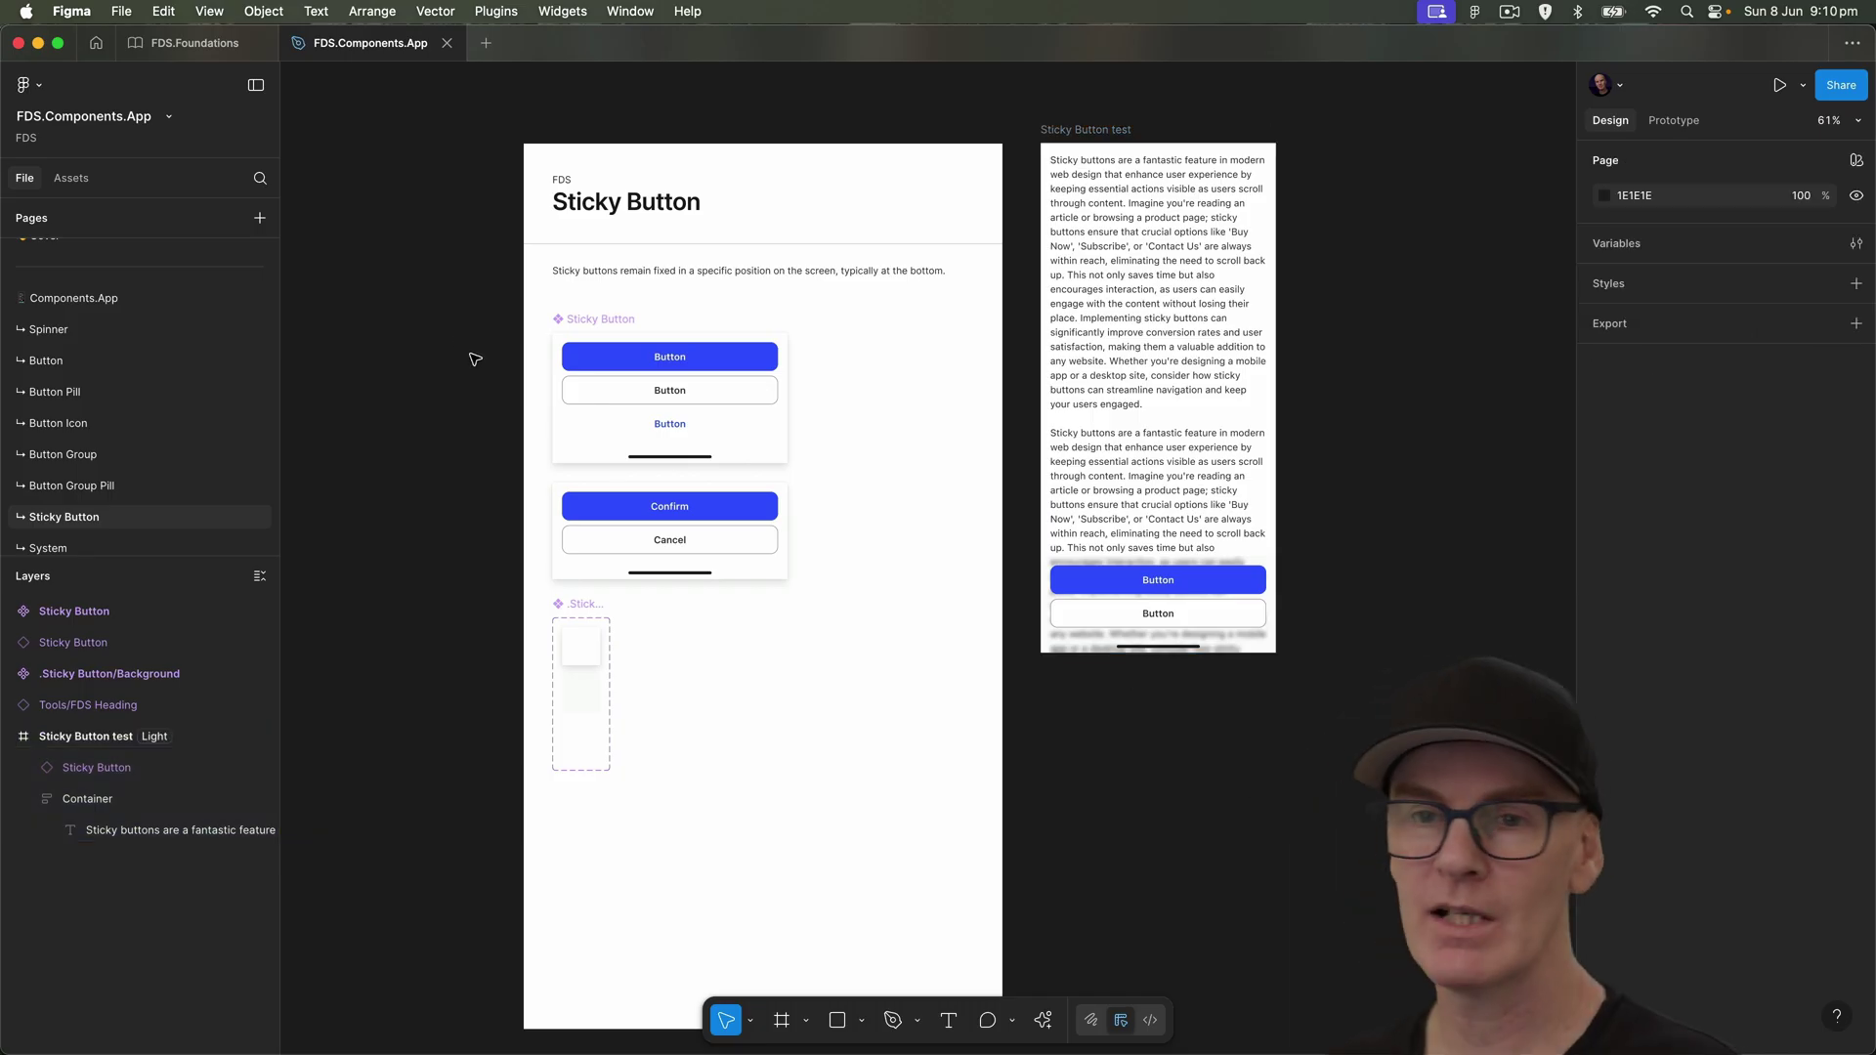
- Review the Updates #1 list in the FDS.Foundations file and return to FDS.Components.App
scroll(95, 493, "down", 1)
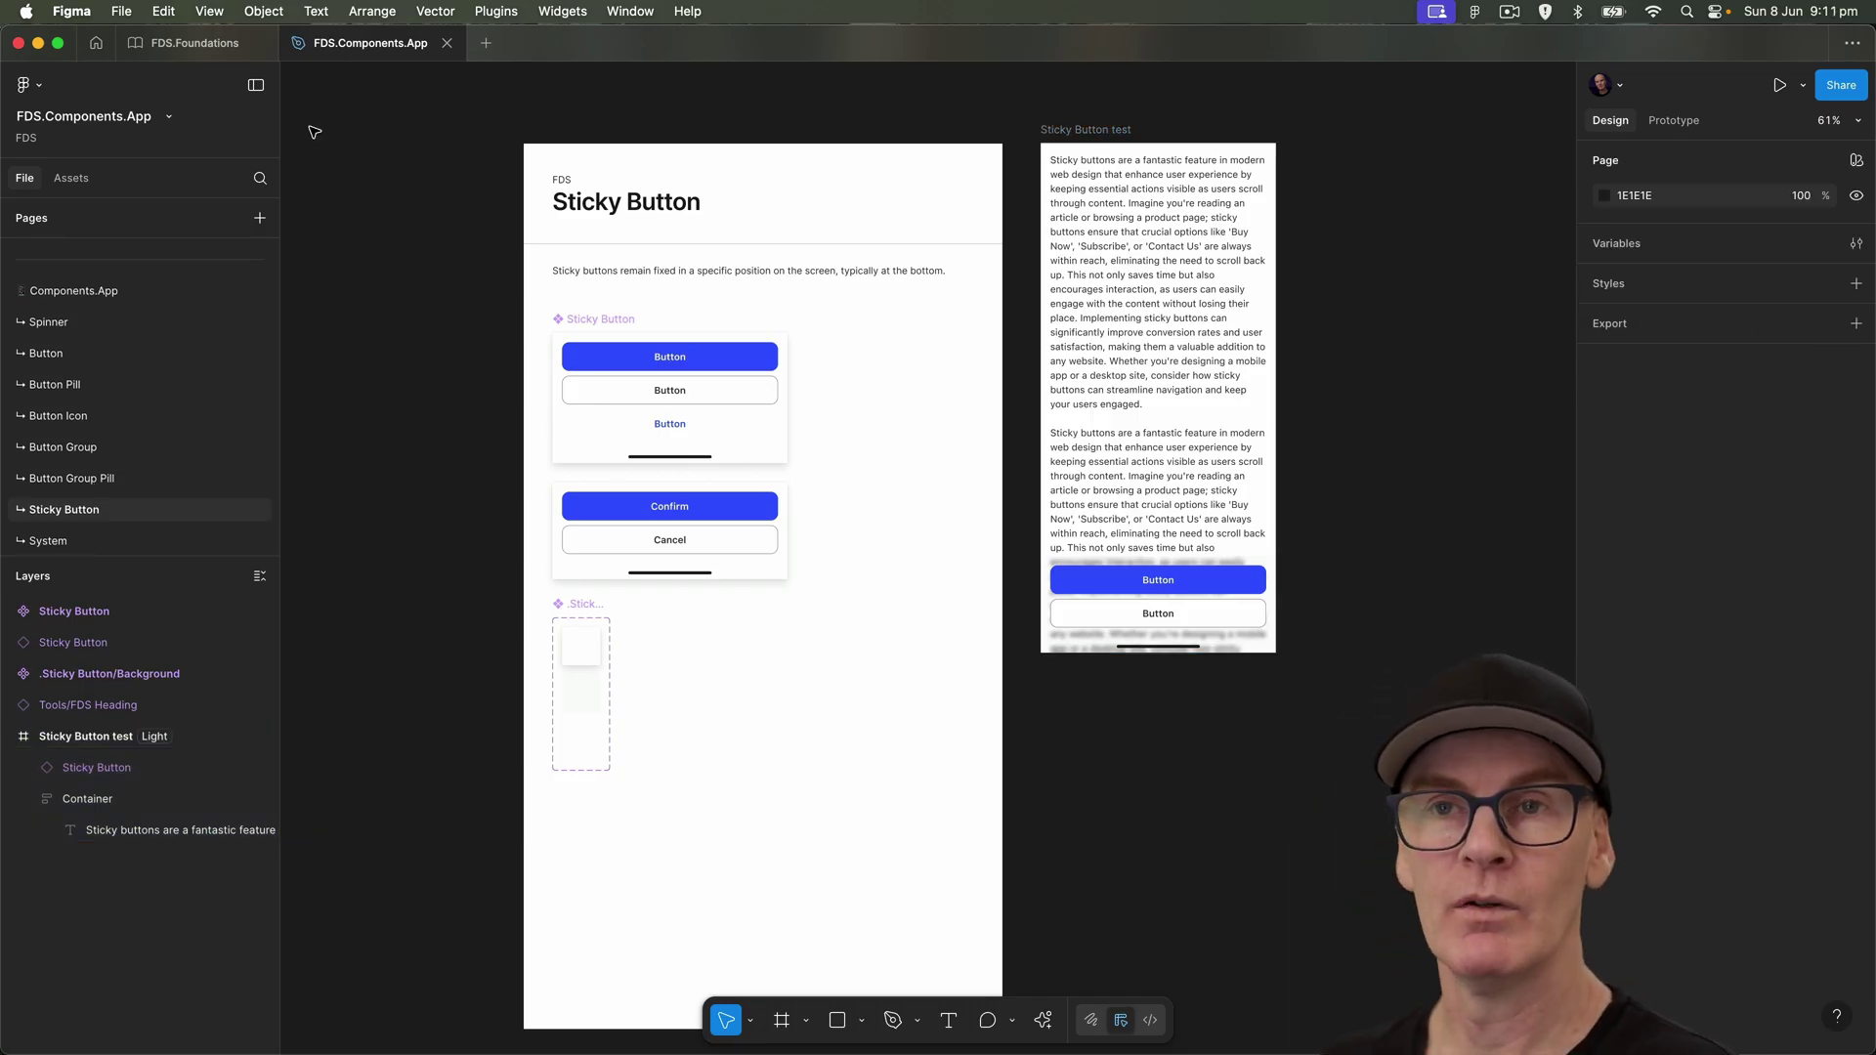
left_click(194, 43)
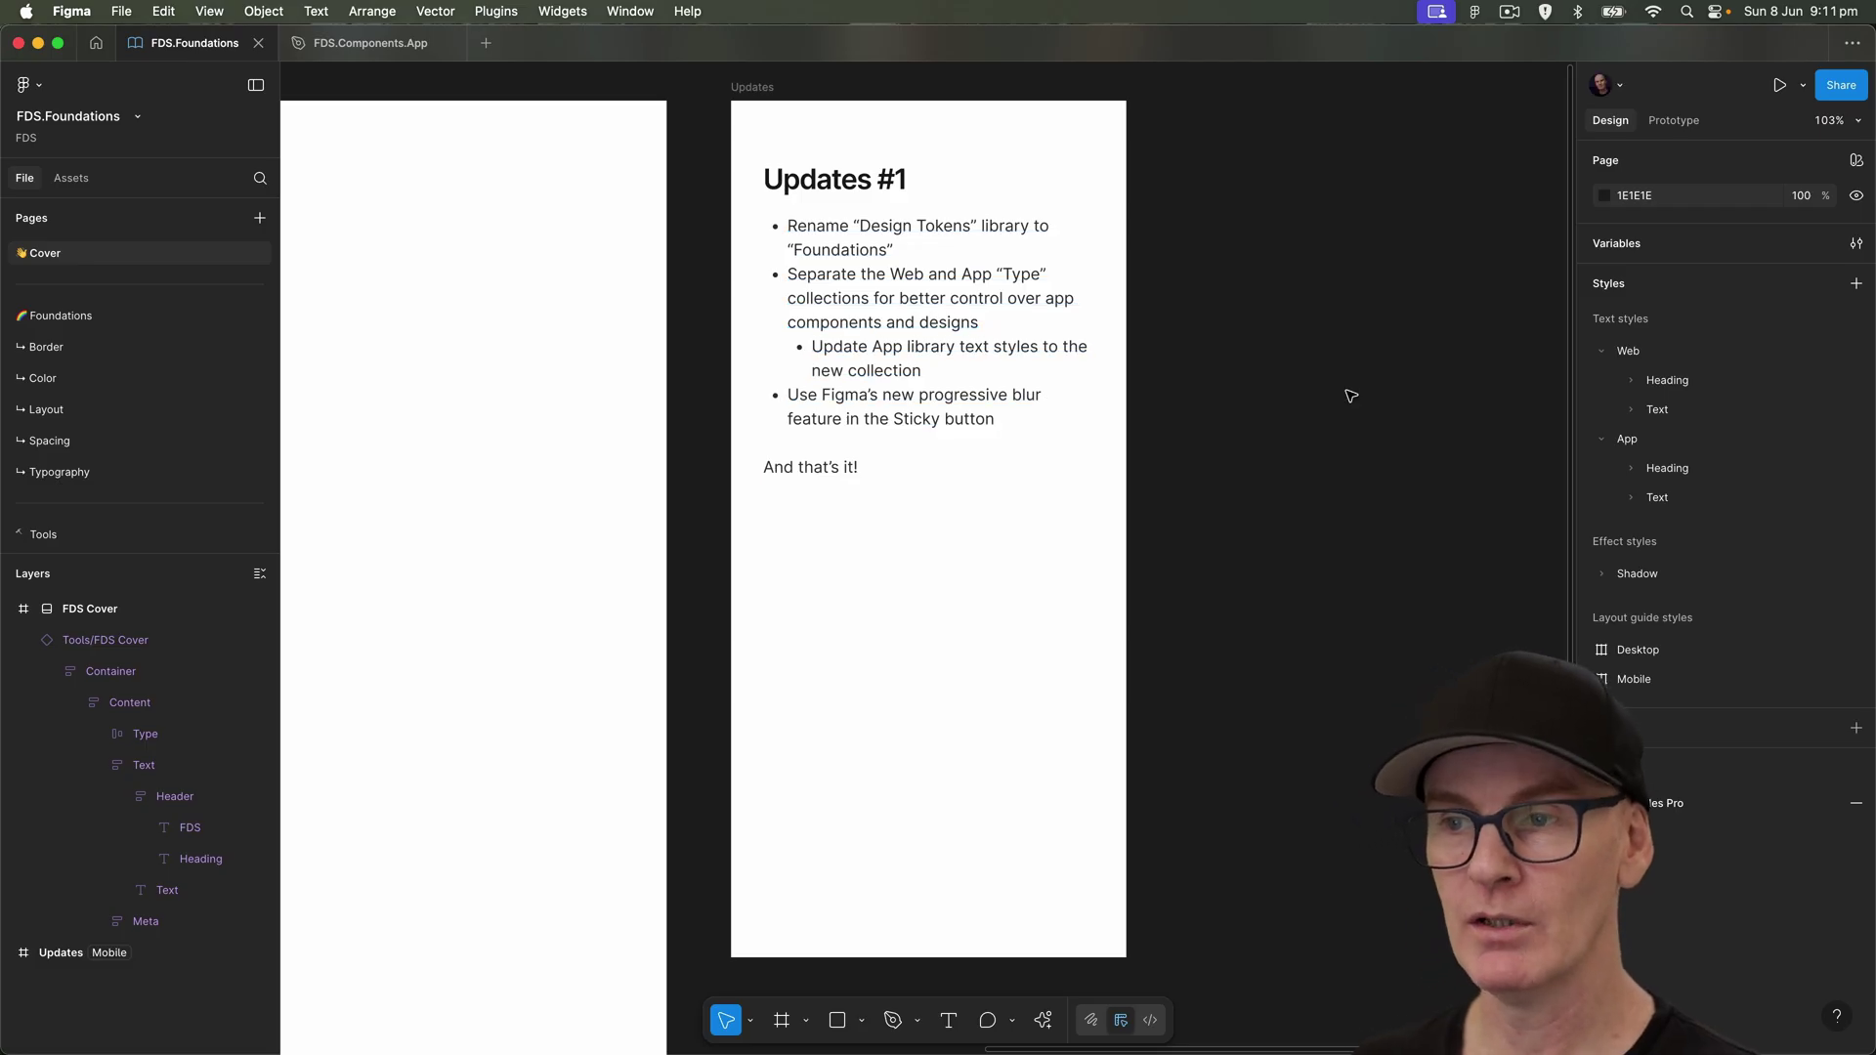
left_click(371, 43)
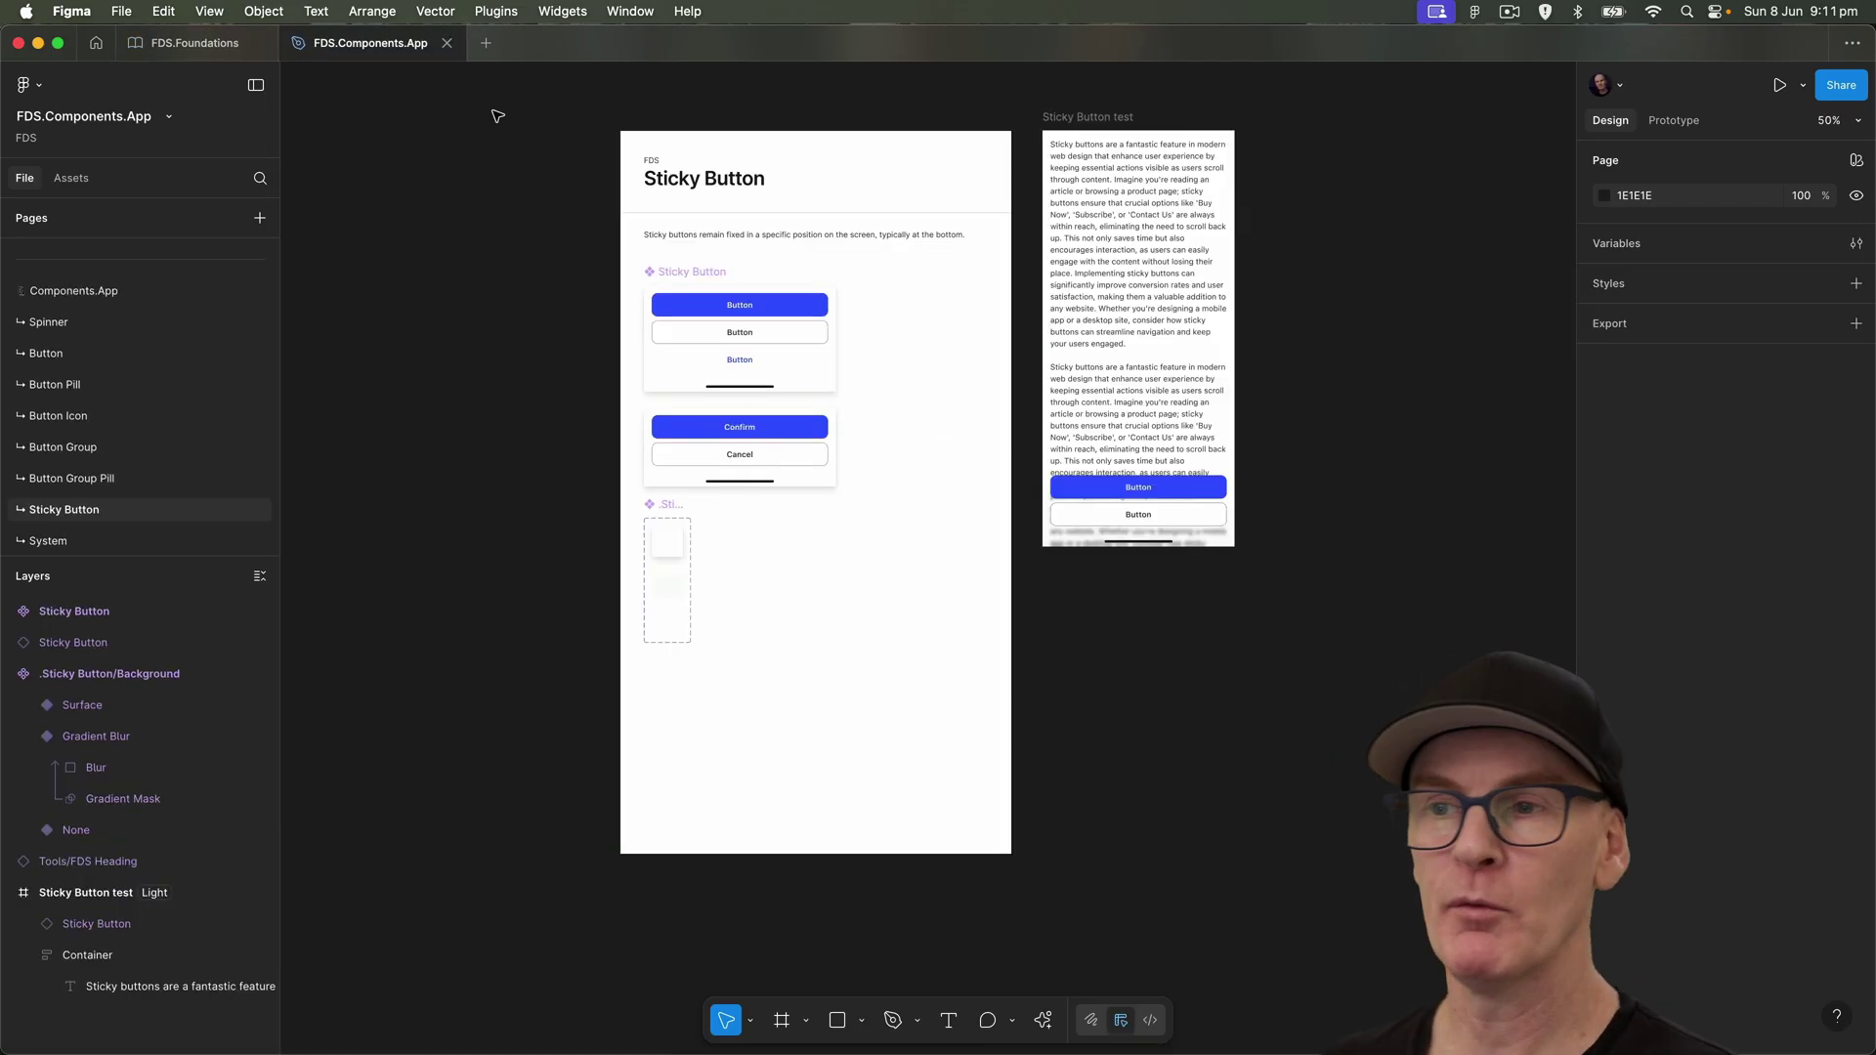
- Delete the Gradient Mask layer from the Gradient Blur variant of .Sticky Button/Background
left_click(668, 584)
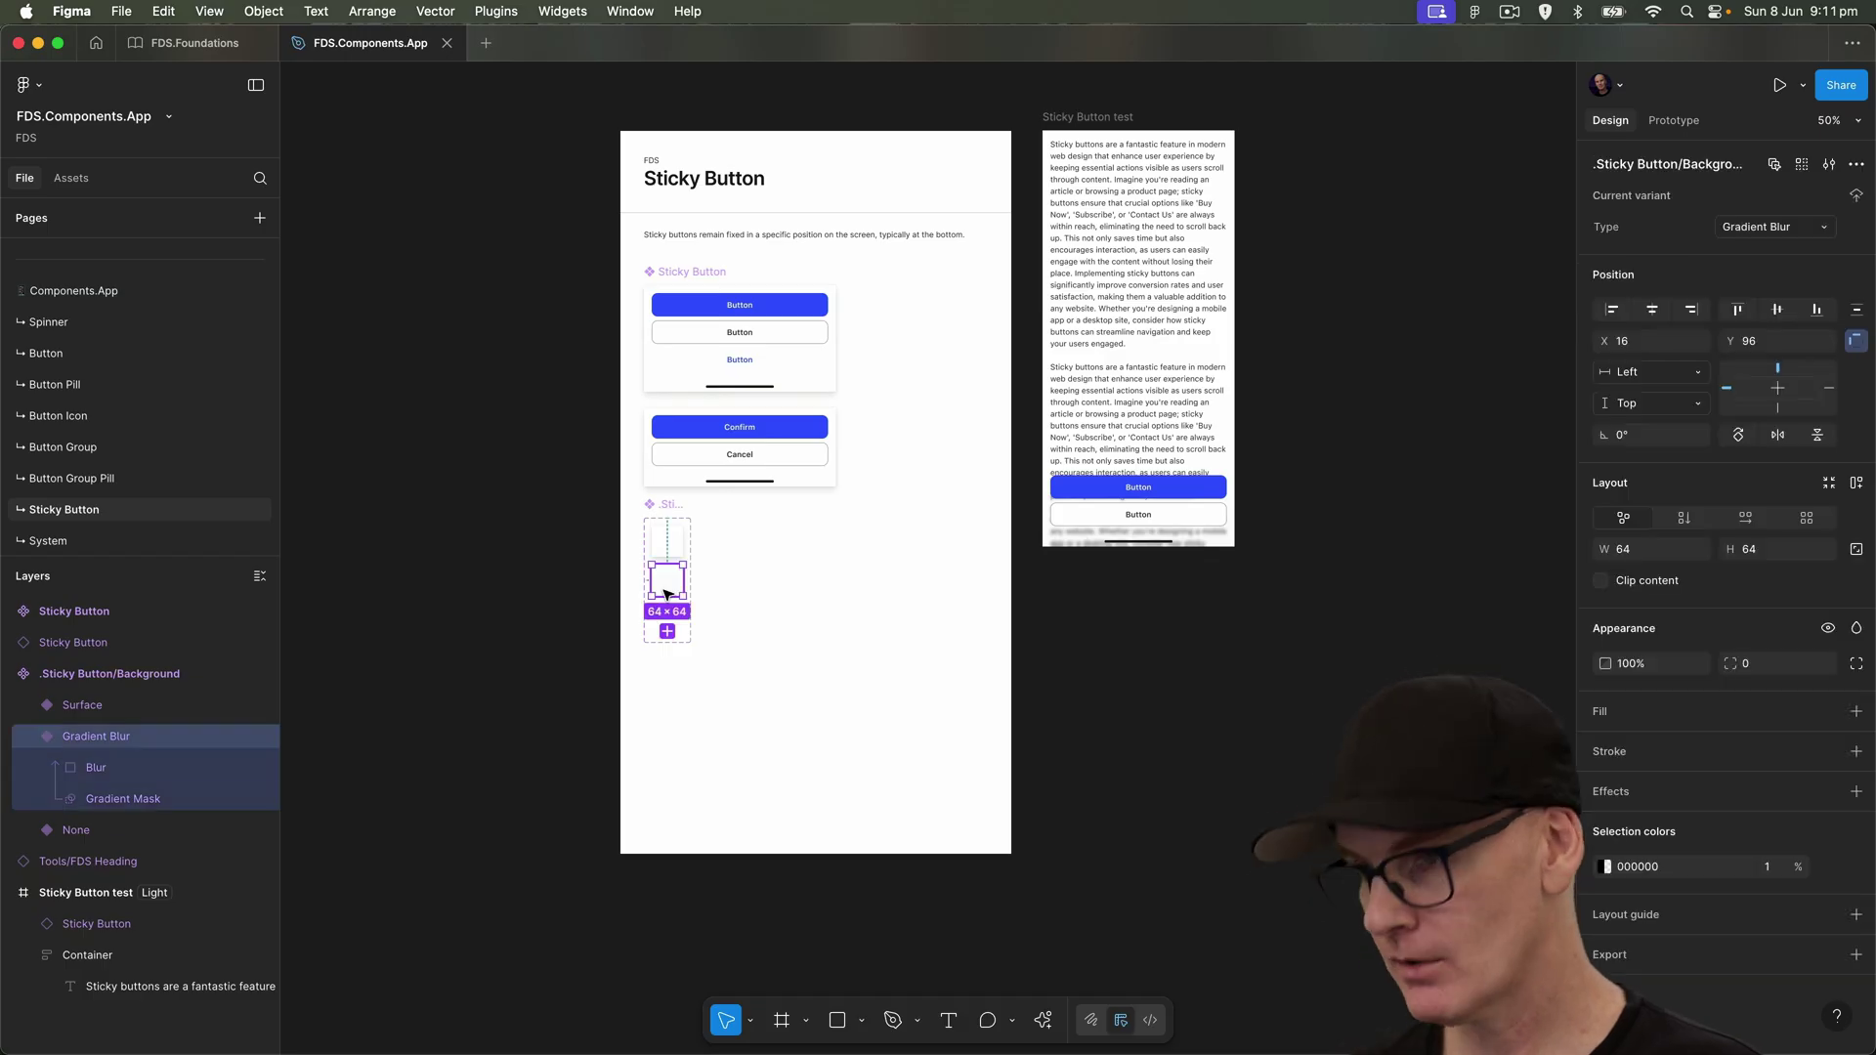
key("shift+2")
scroll(800, 519, "right", 5)
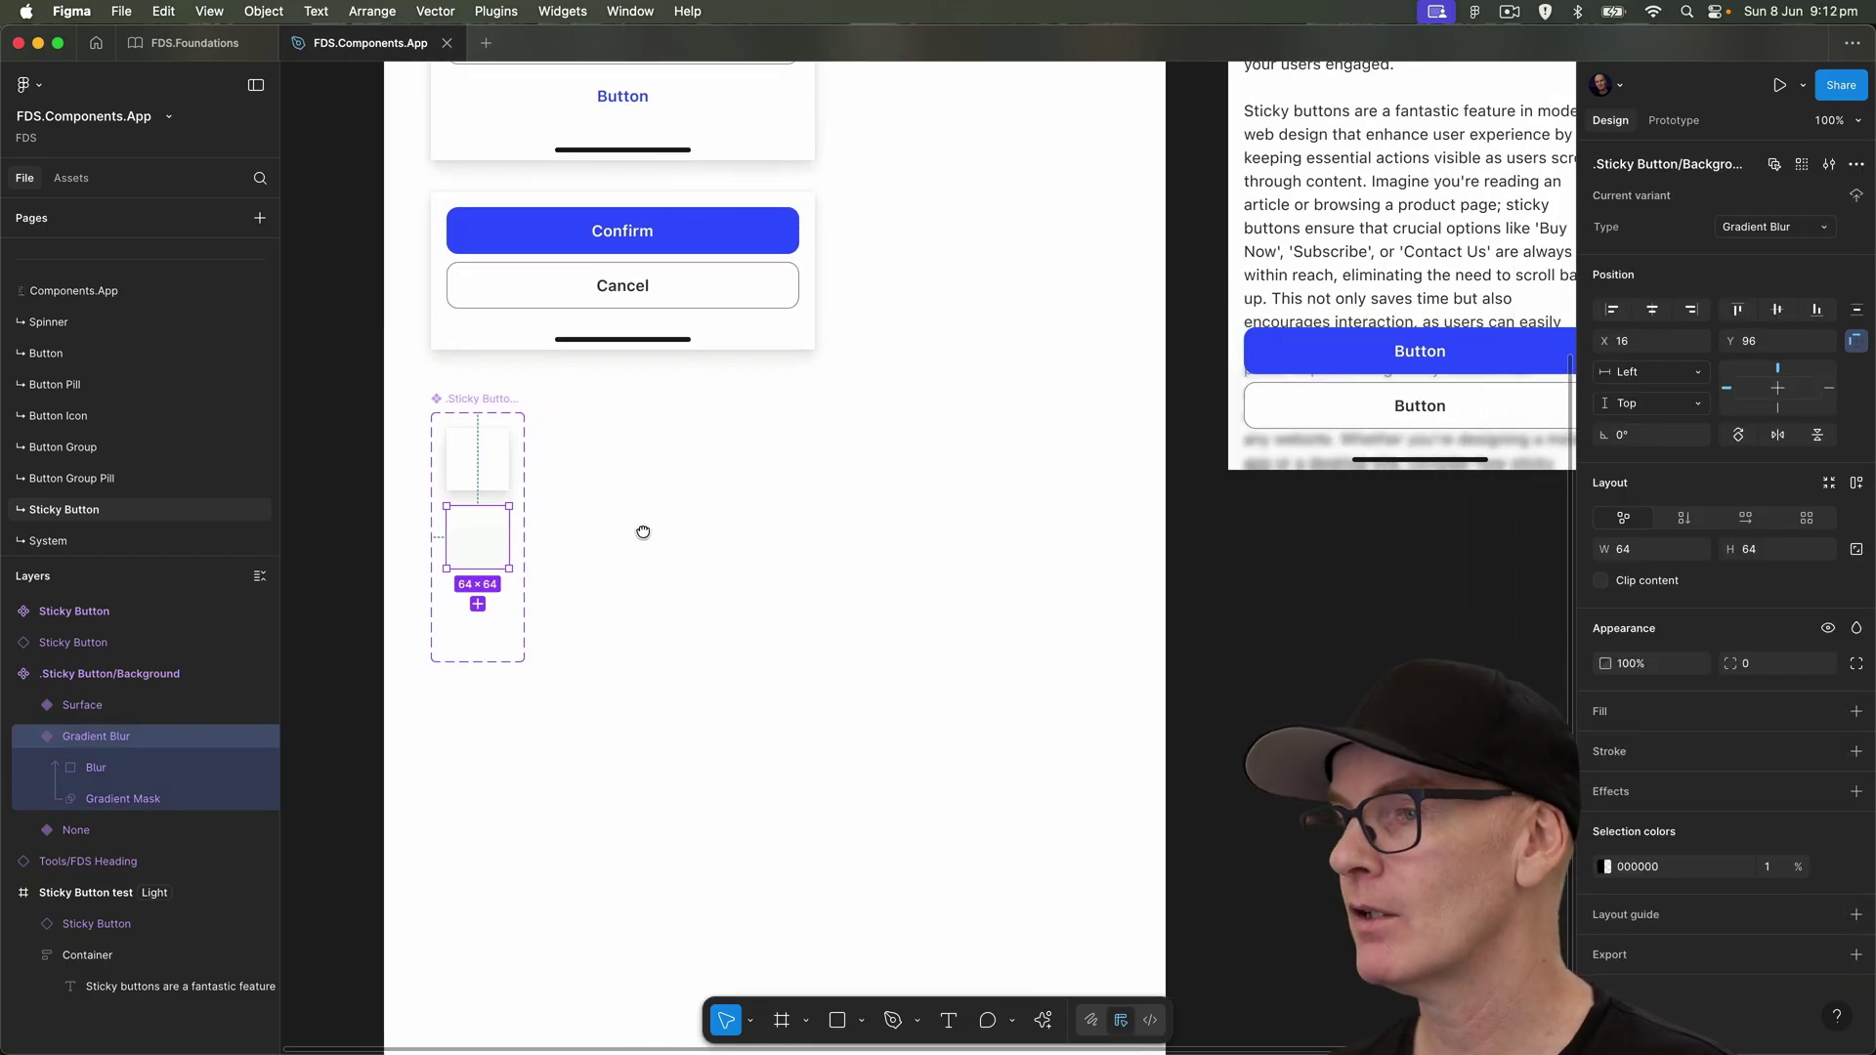
scroll(1262, 461, "right", 1)
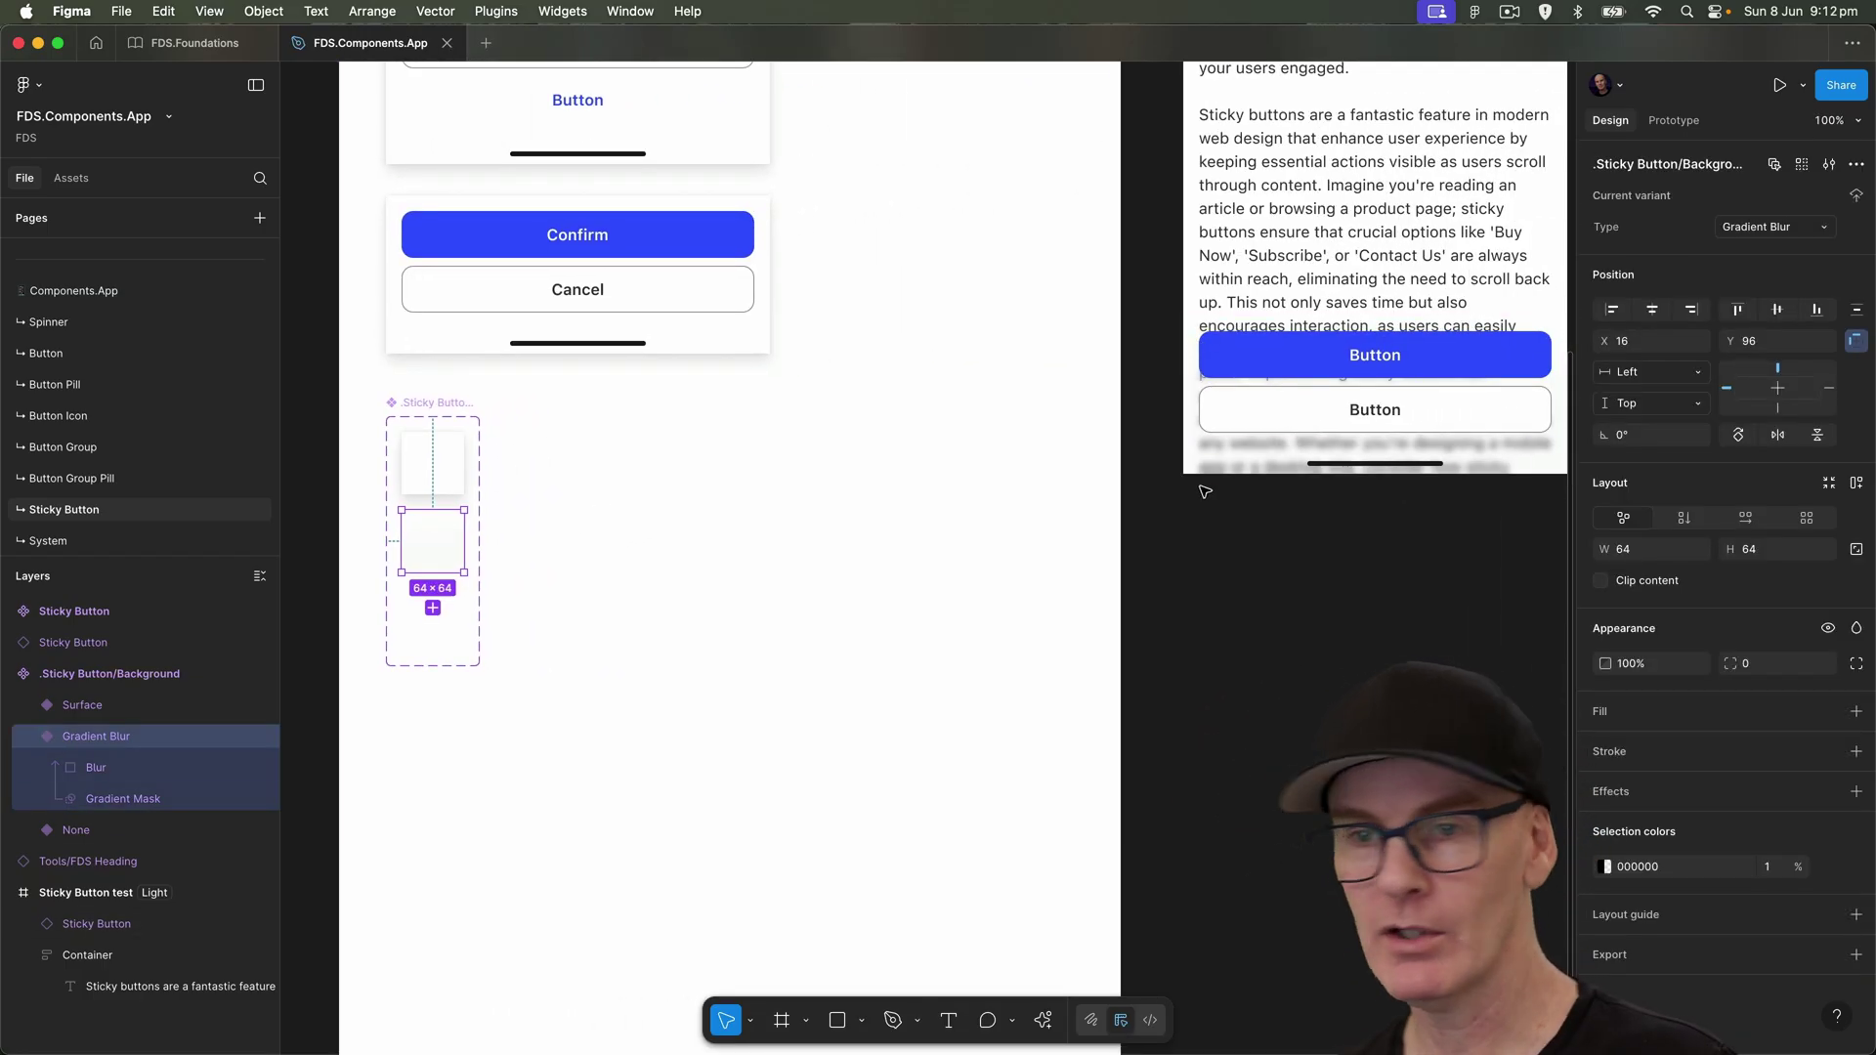
left_click(154, 803)
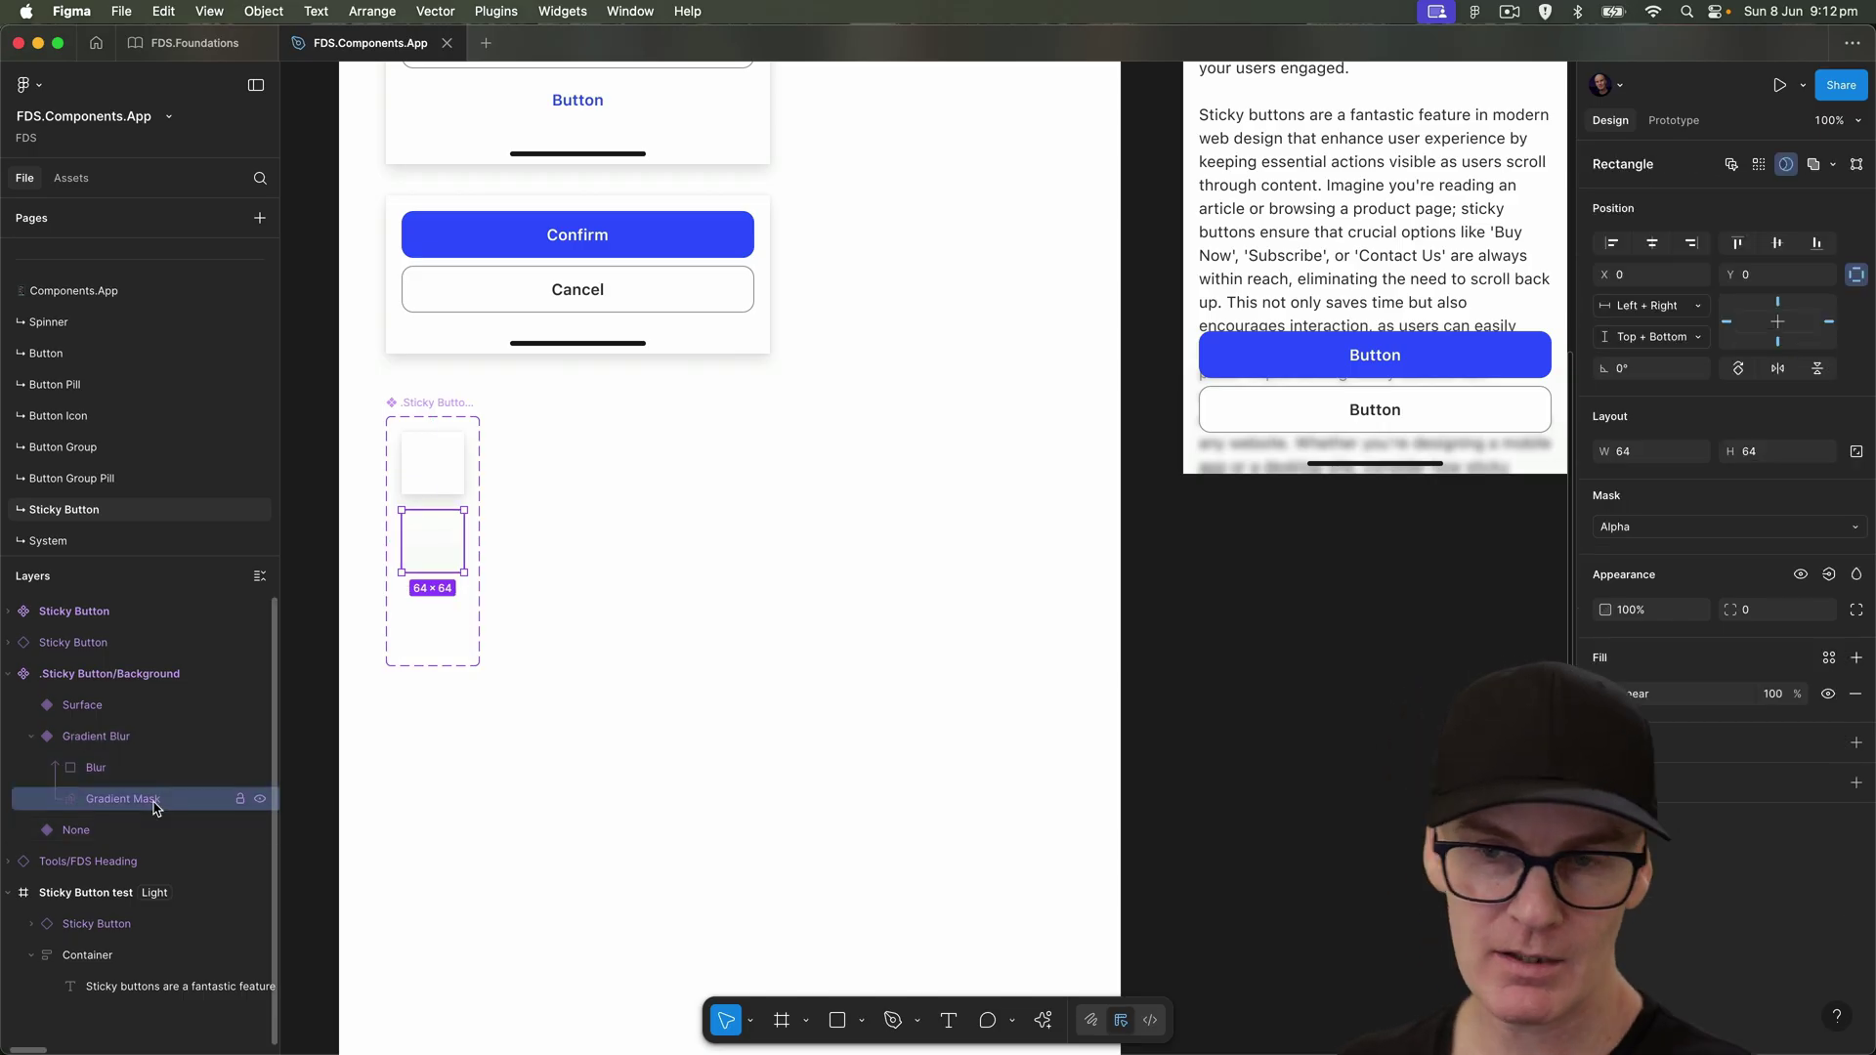
left_click(119, 771)
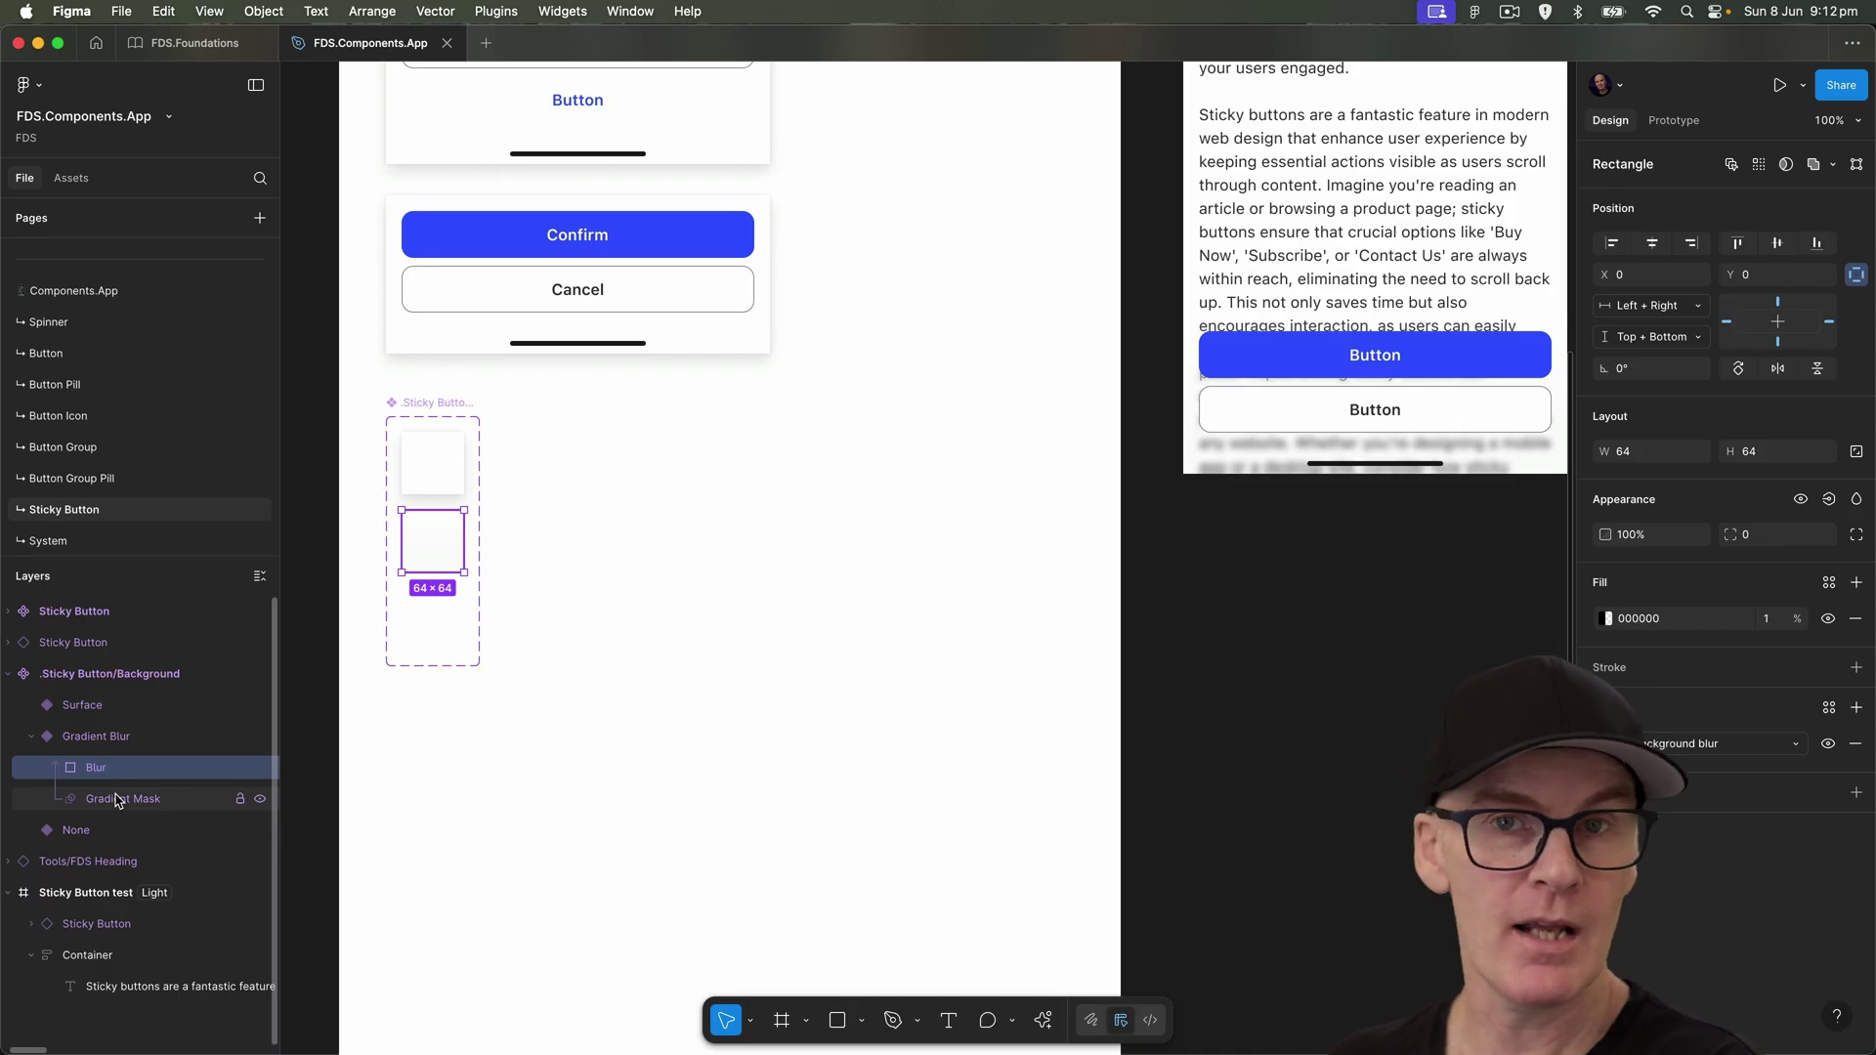
left_click(115, 803)
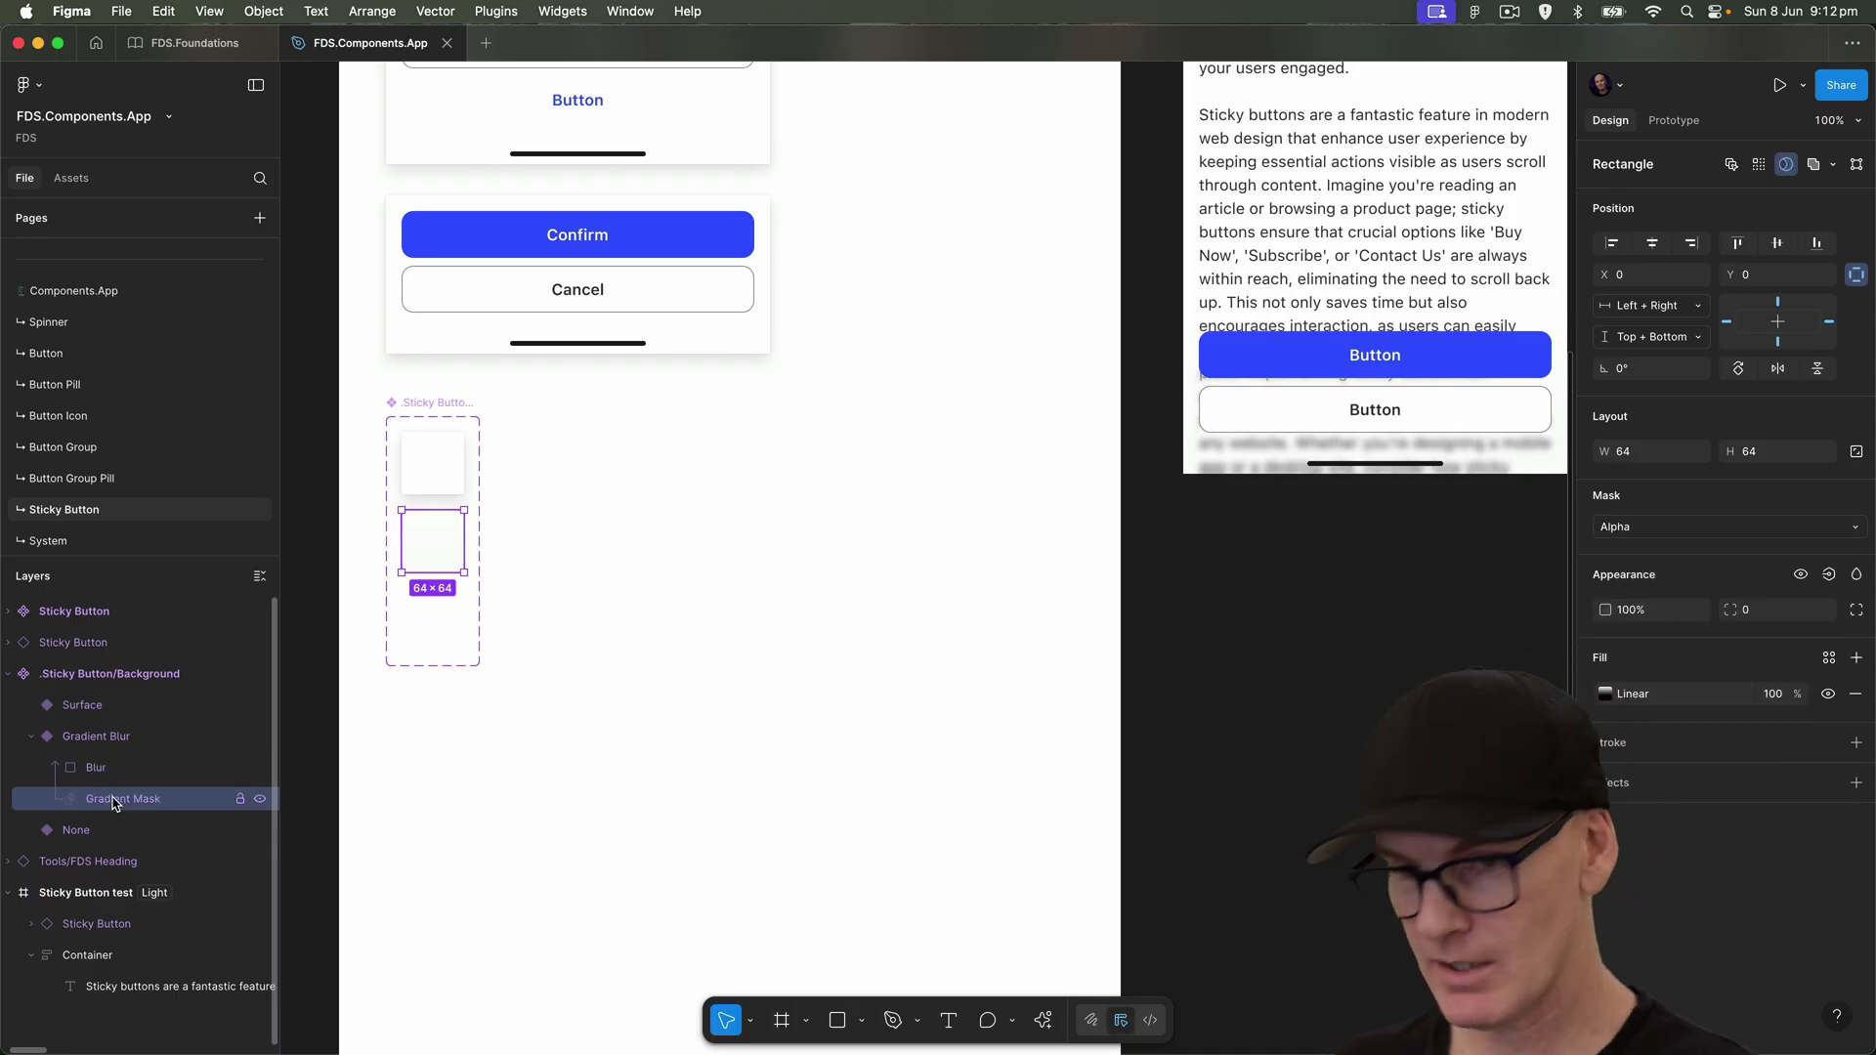
key("Delete")
- Set the background blur effect of the Gradient Blur variant's Blur layer to Progressive
left_click(115, 769)
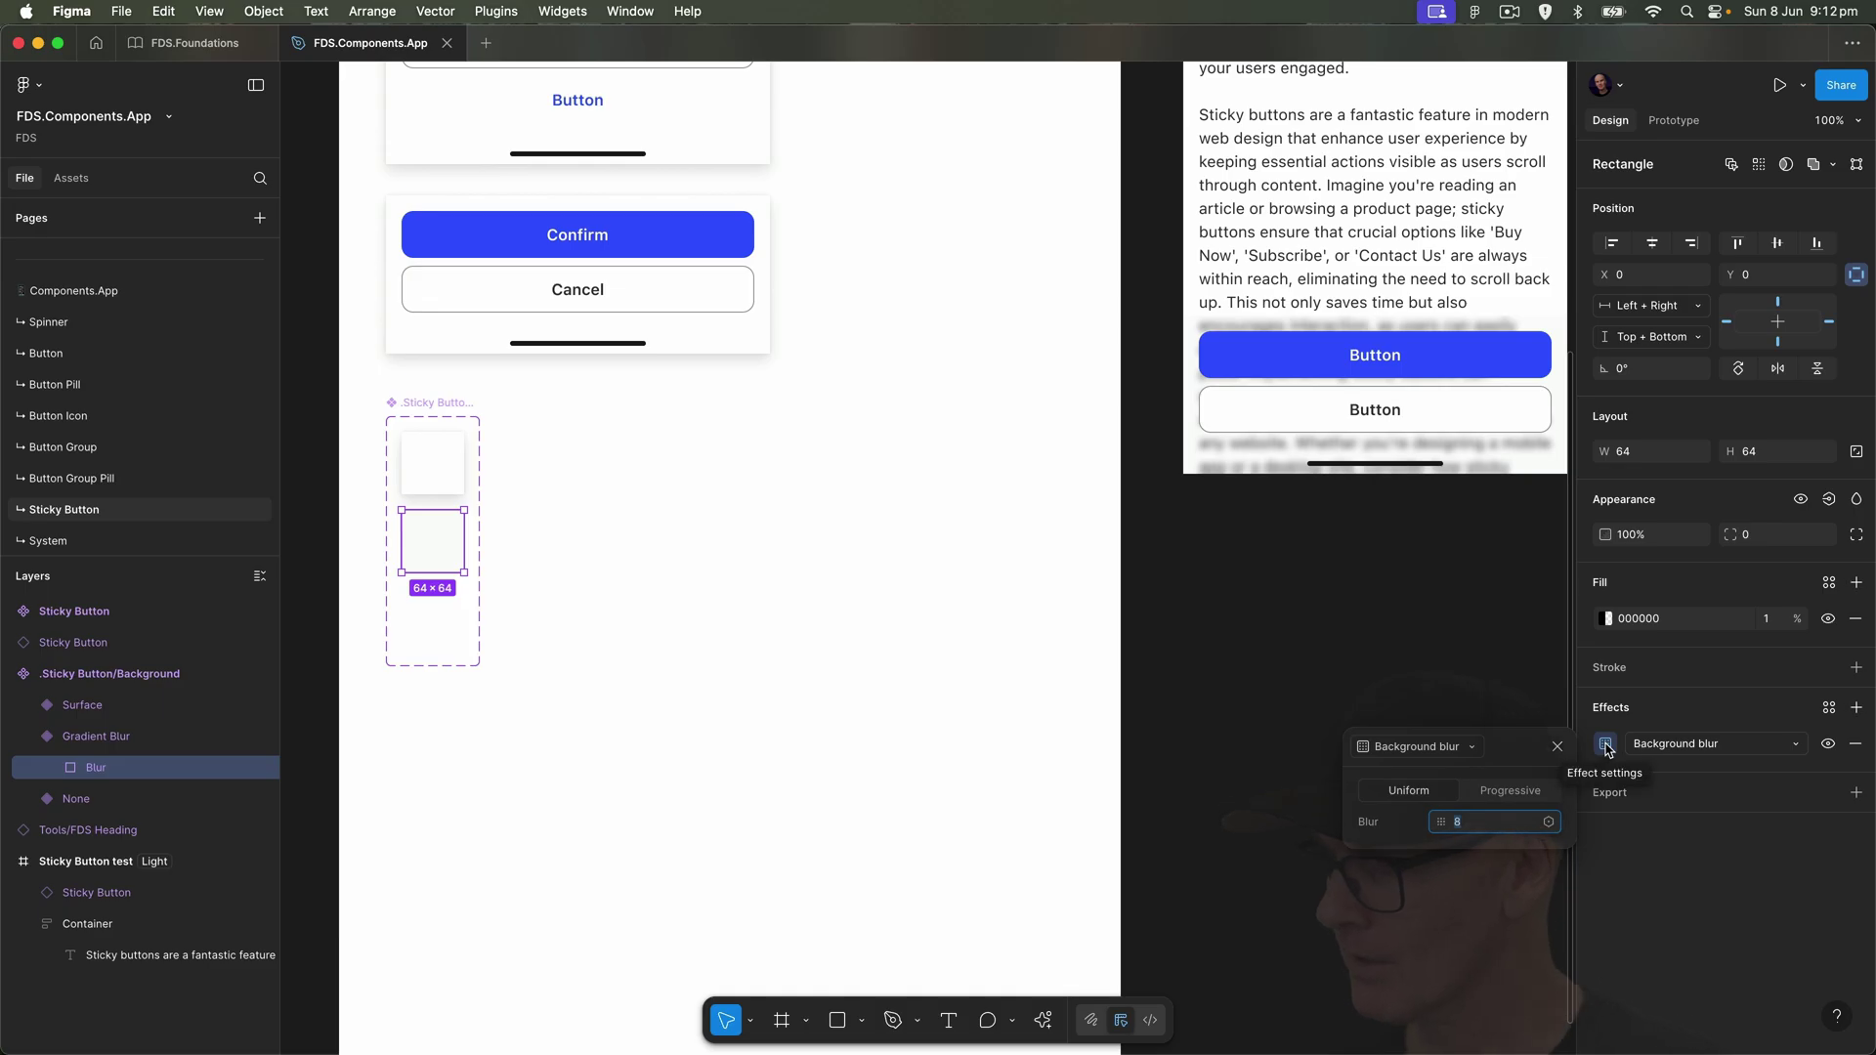
left_click(1500, 793)
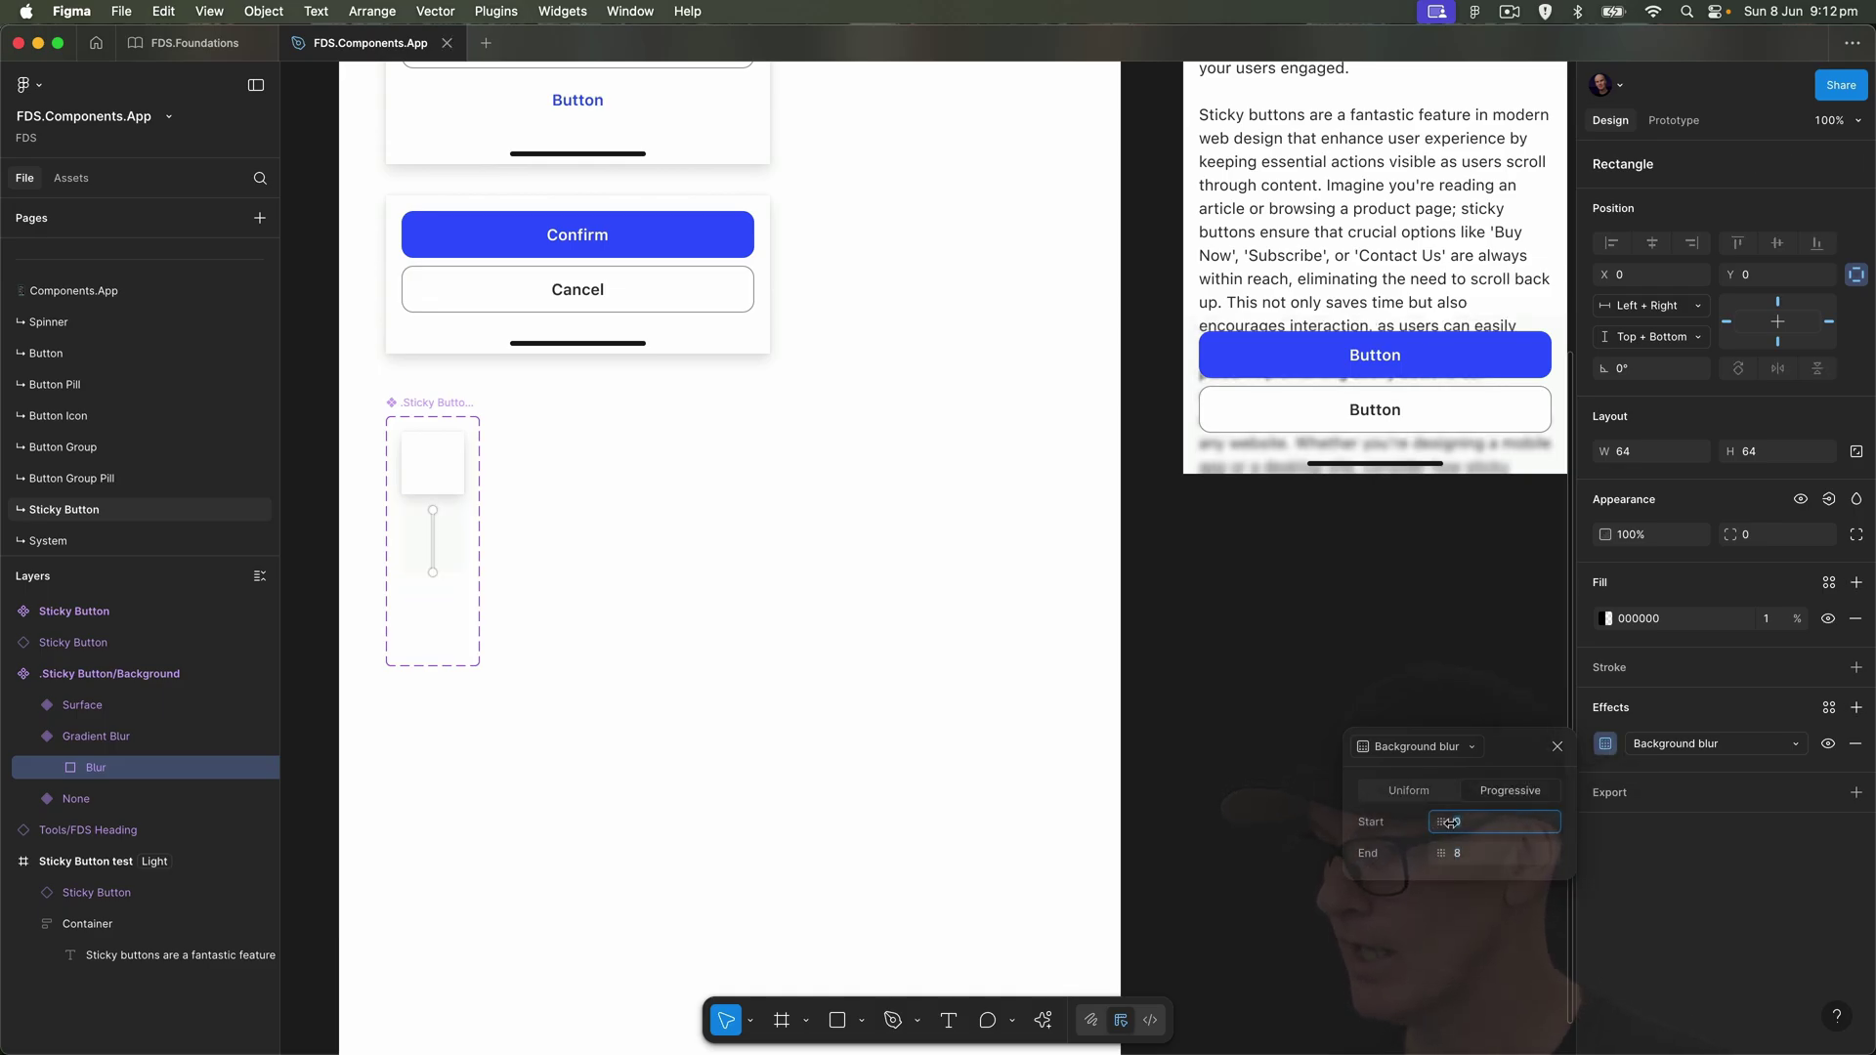
left_click(1552, 749)
left_click(1365, 676)
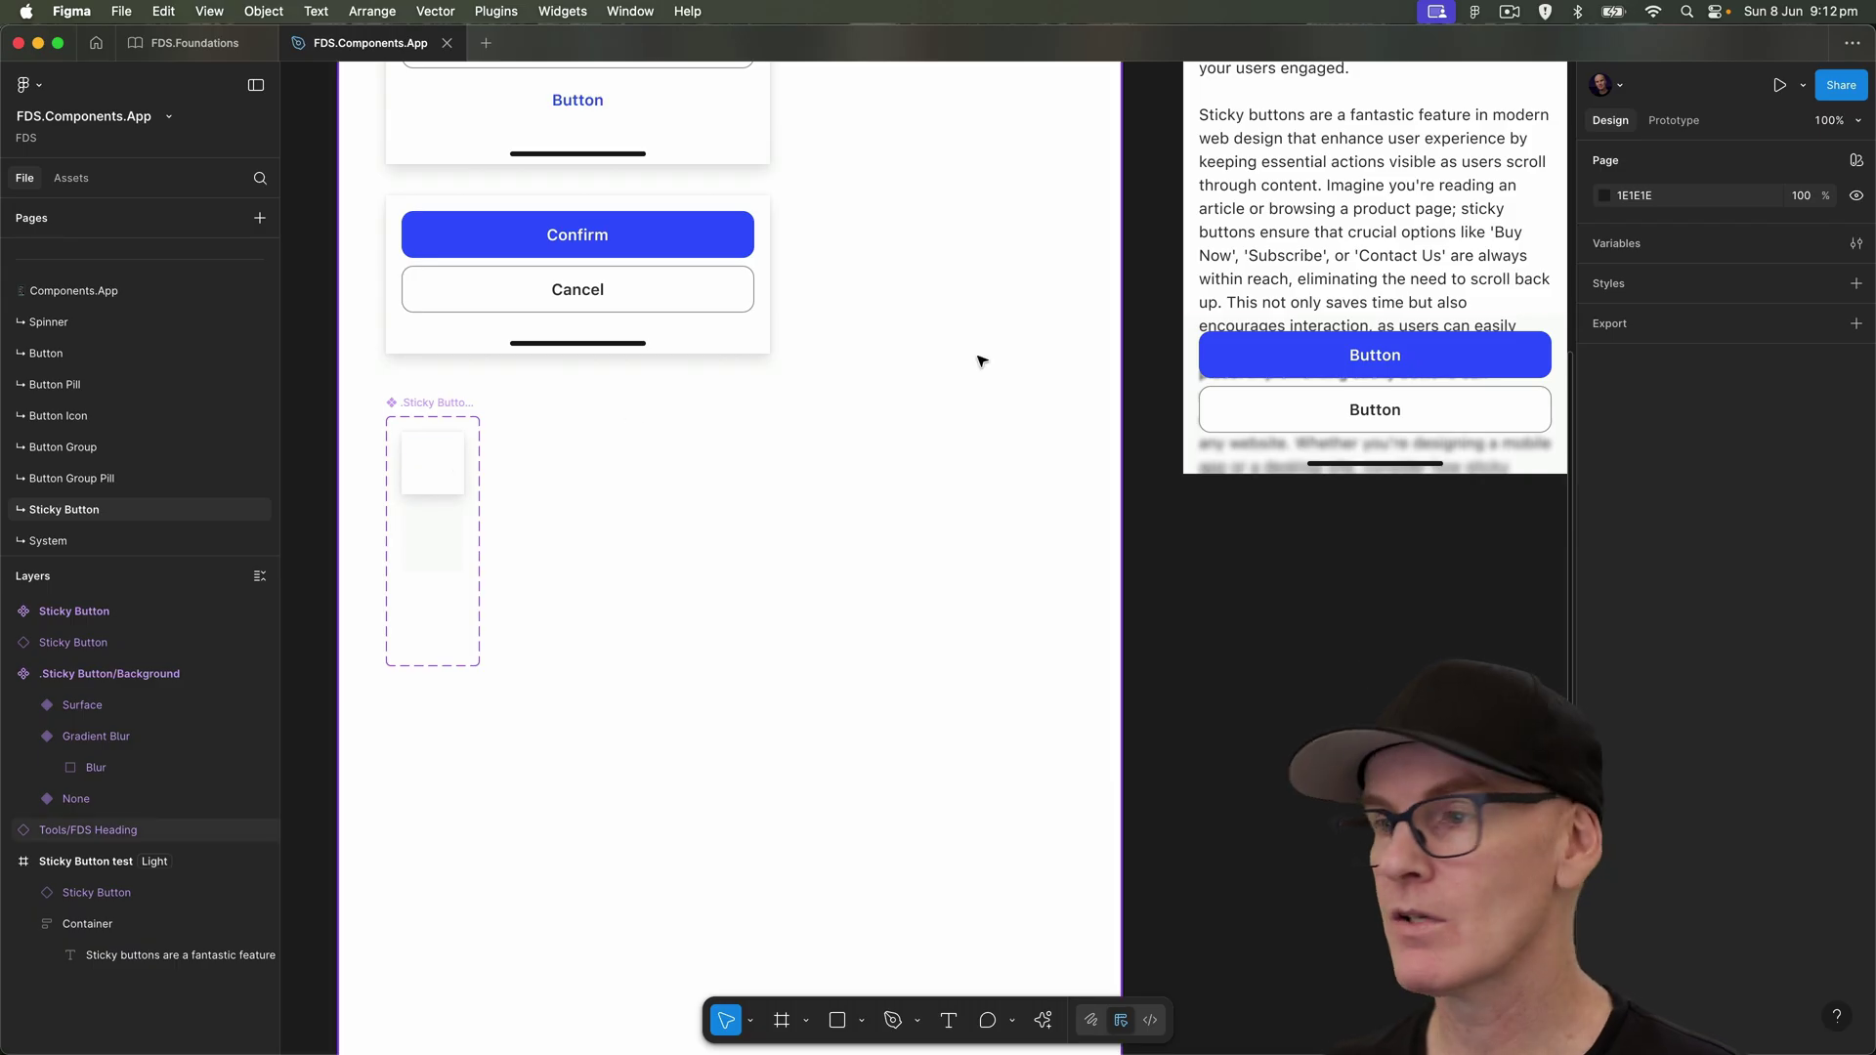
- Examine the blurred background and its Type options on the Sticky Button instance in the test frame, keeping Gradient Blur
left_click(1378, 450)
left_click_drag(1379, 450, 881, 509)
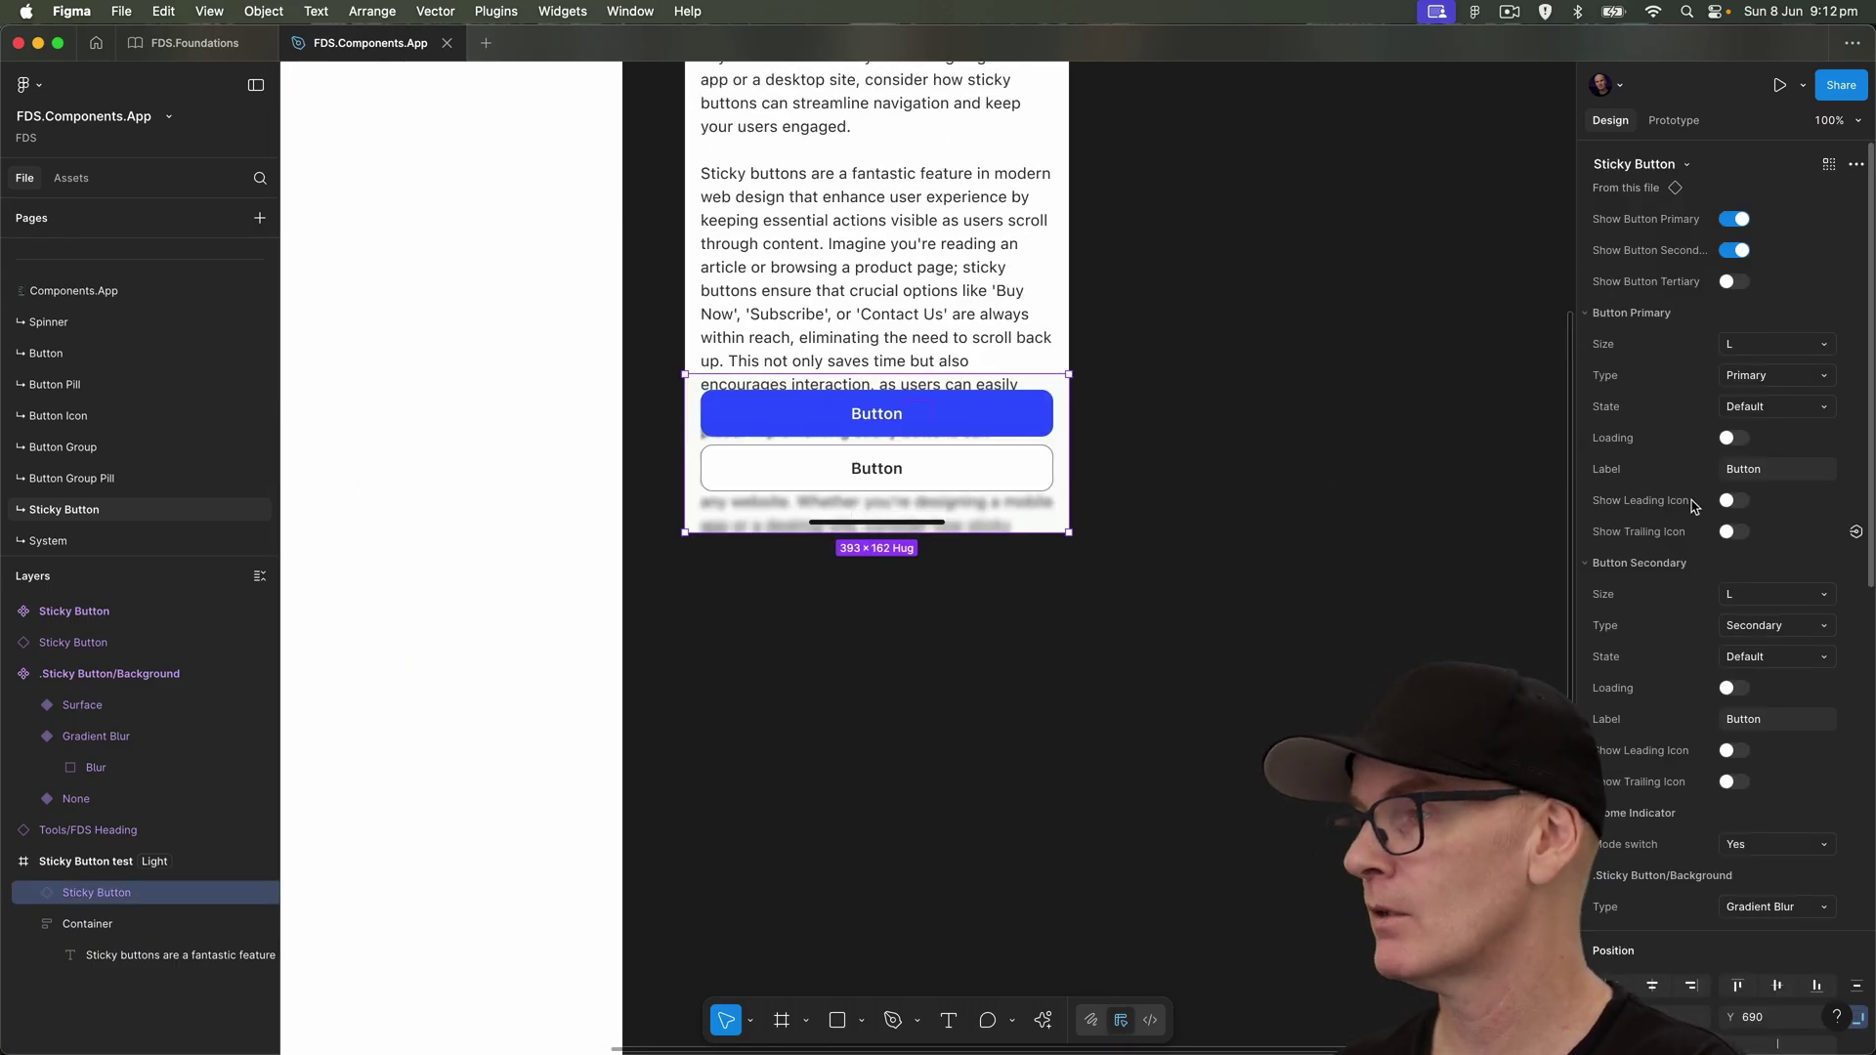
scroll(1702, 520, "down", 5)
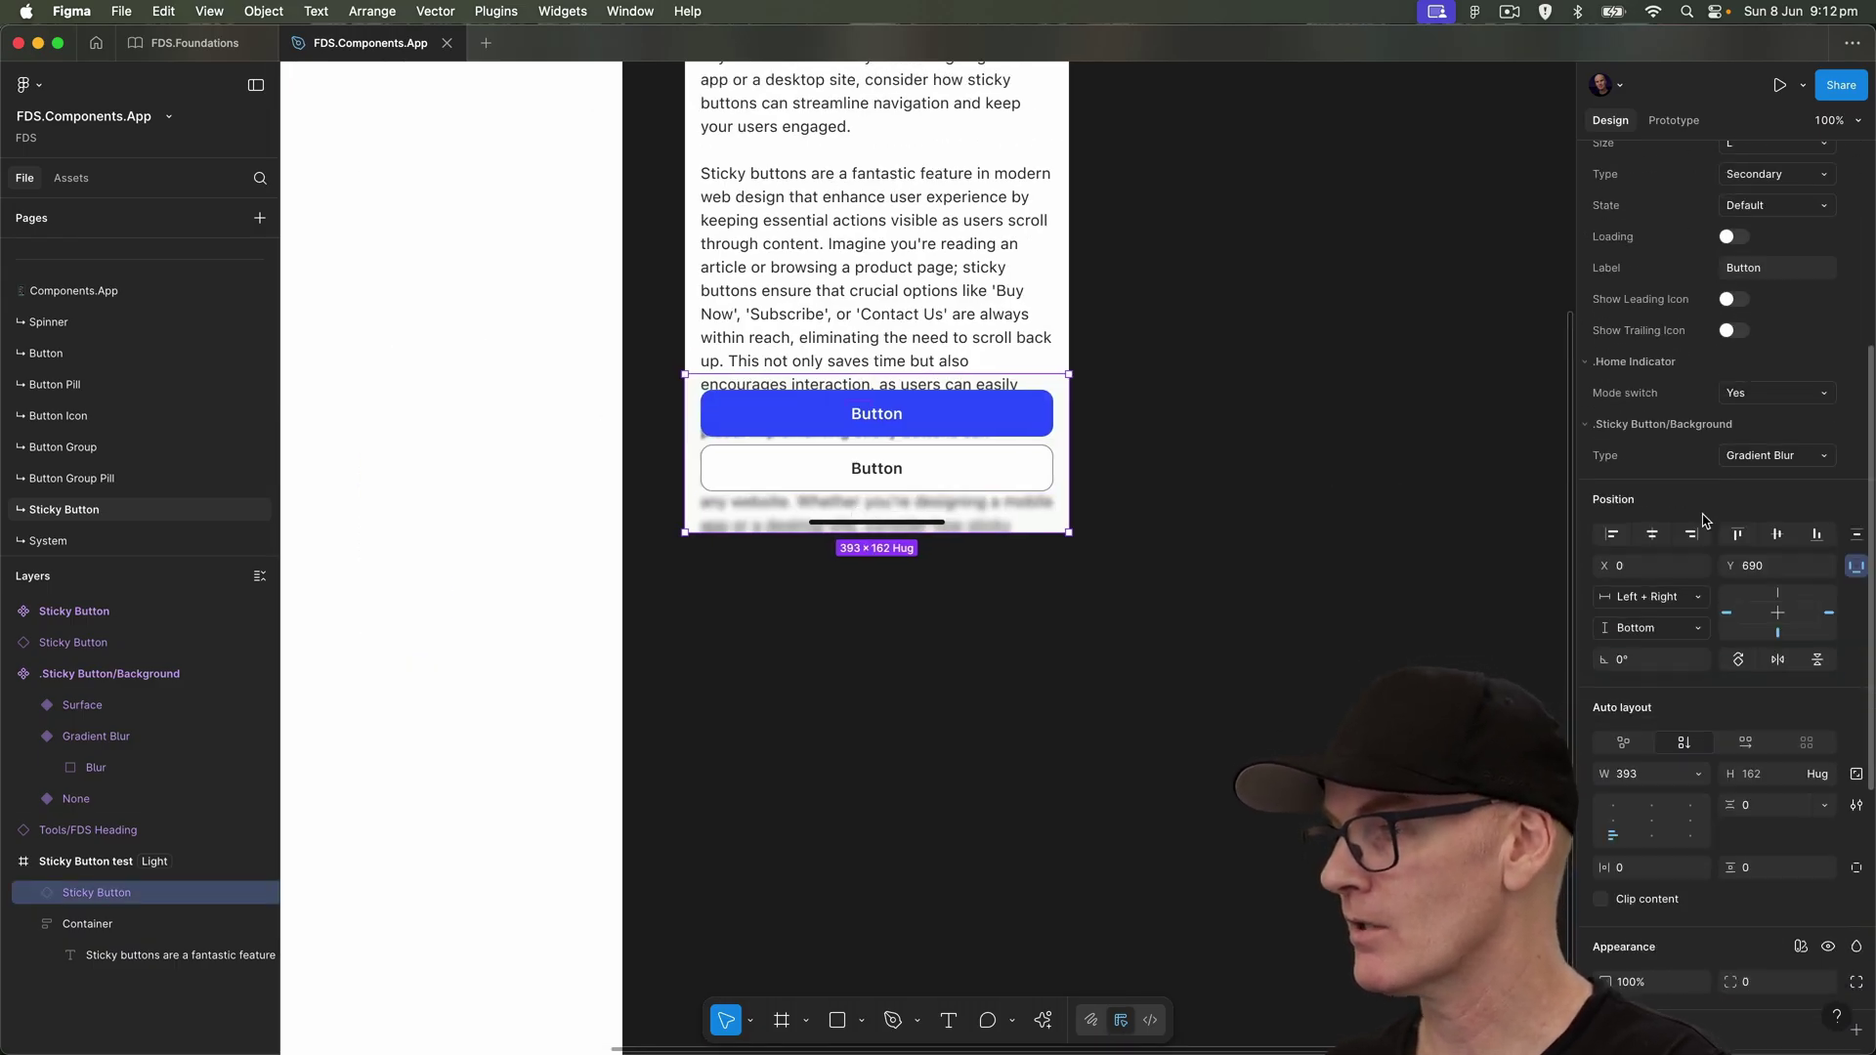
left_click(1754, 439)
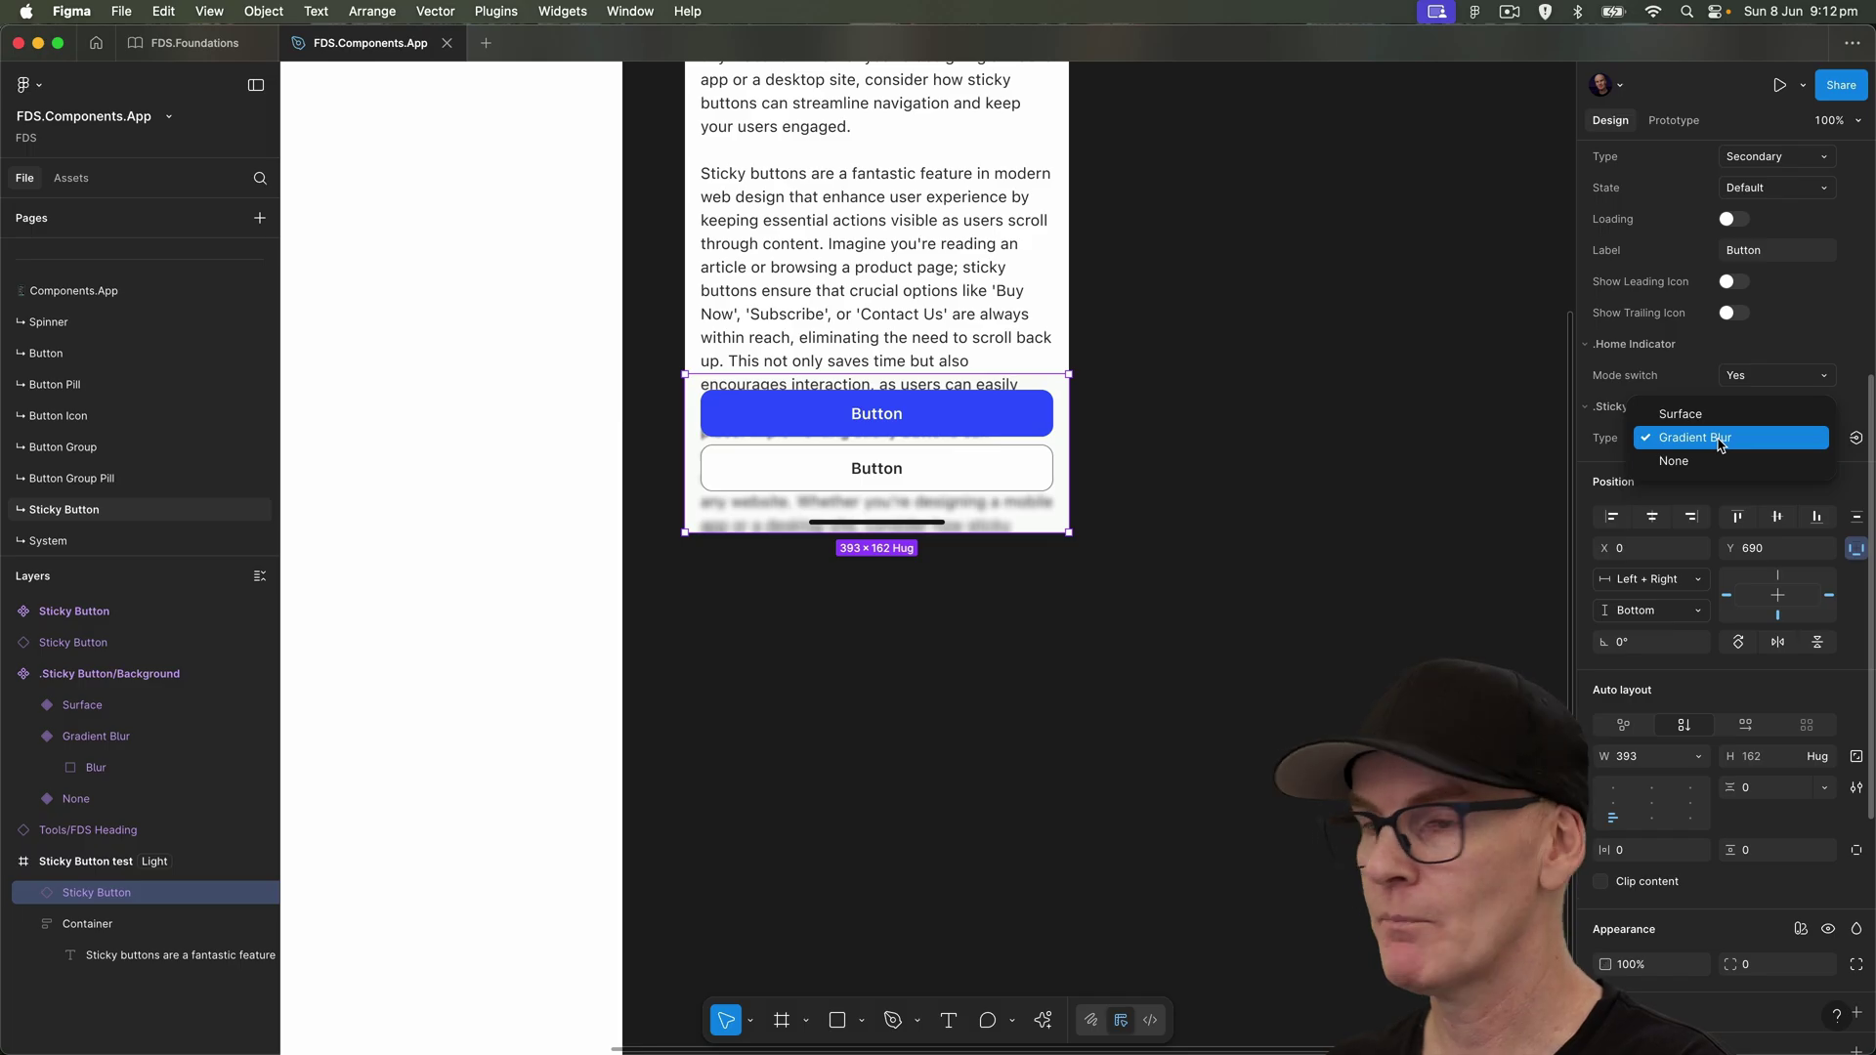
left_click(1720, 444)
scroll(1299, 636, "left", 6)
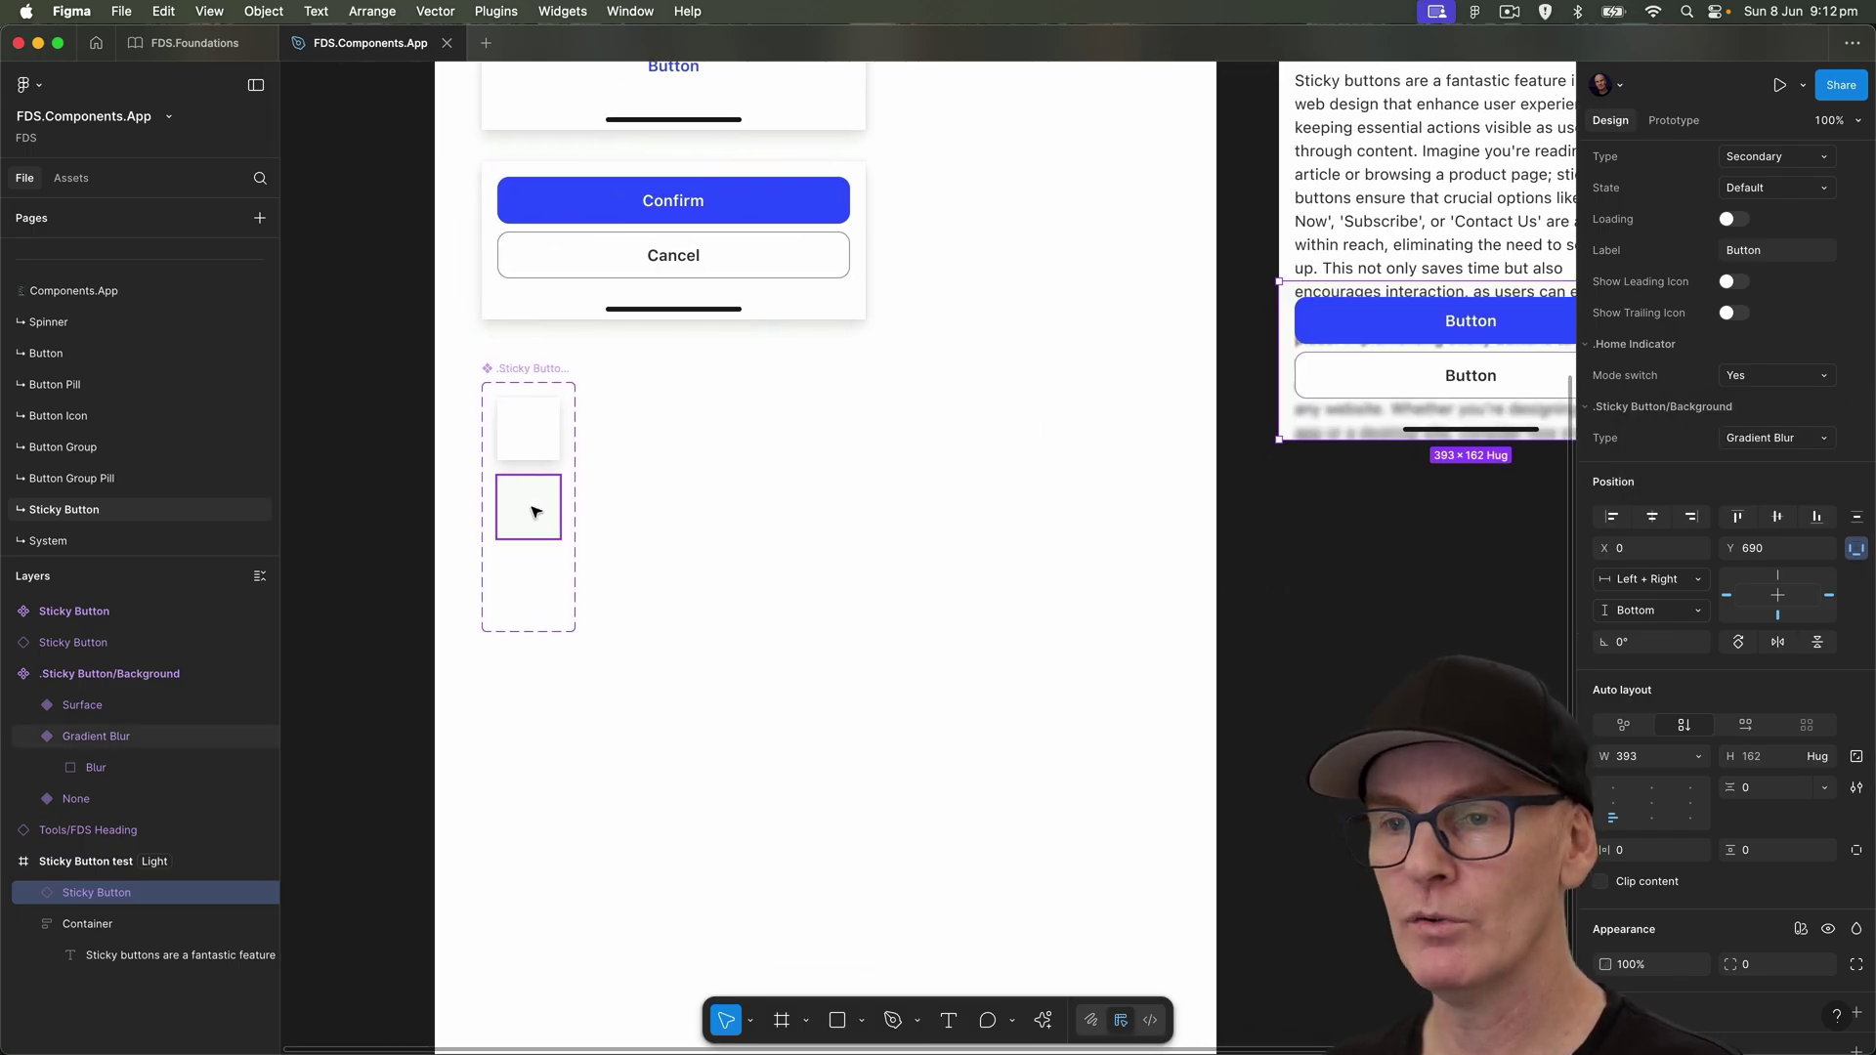
- Rename the Gradient Blur variant of .Sticky Button/Background as Type=Progressive Blur
left_click(536, 511)
double_click(84, 738)
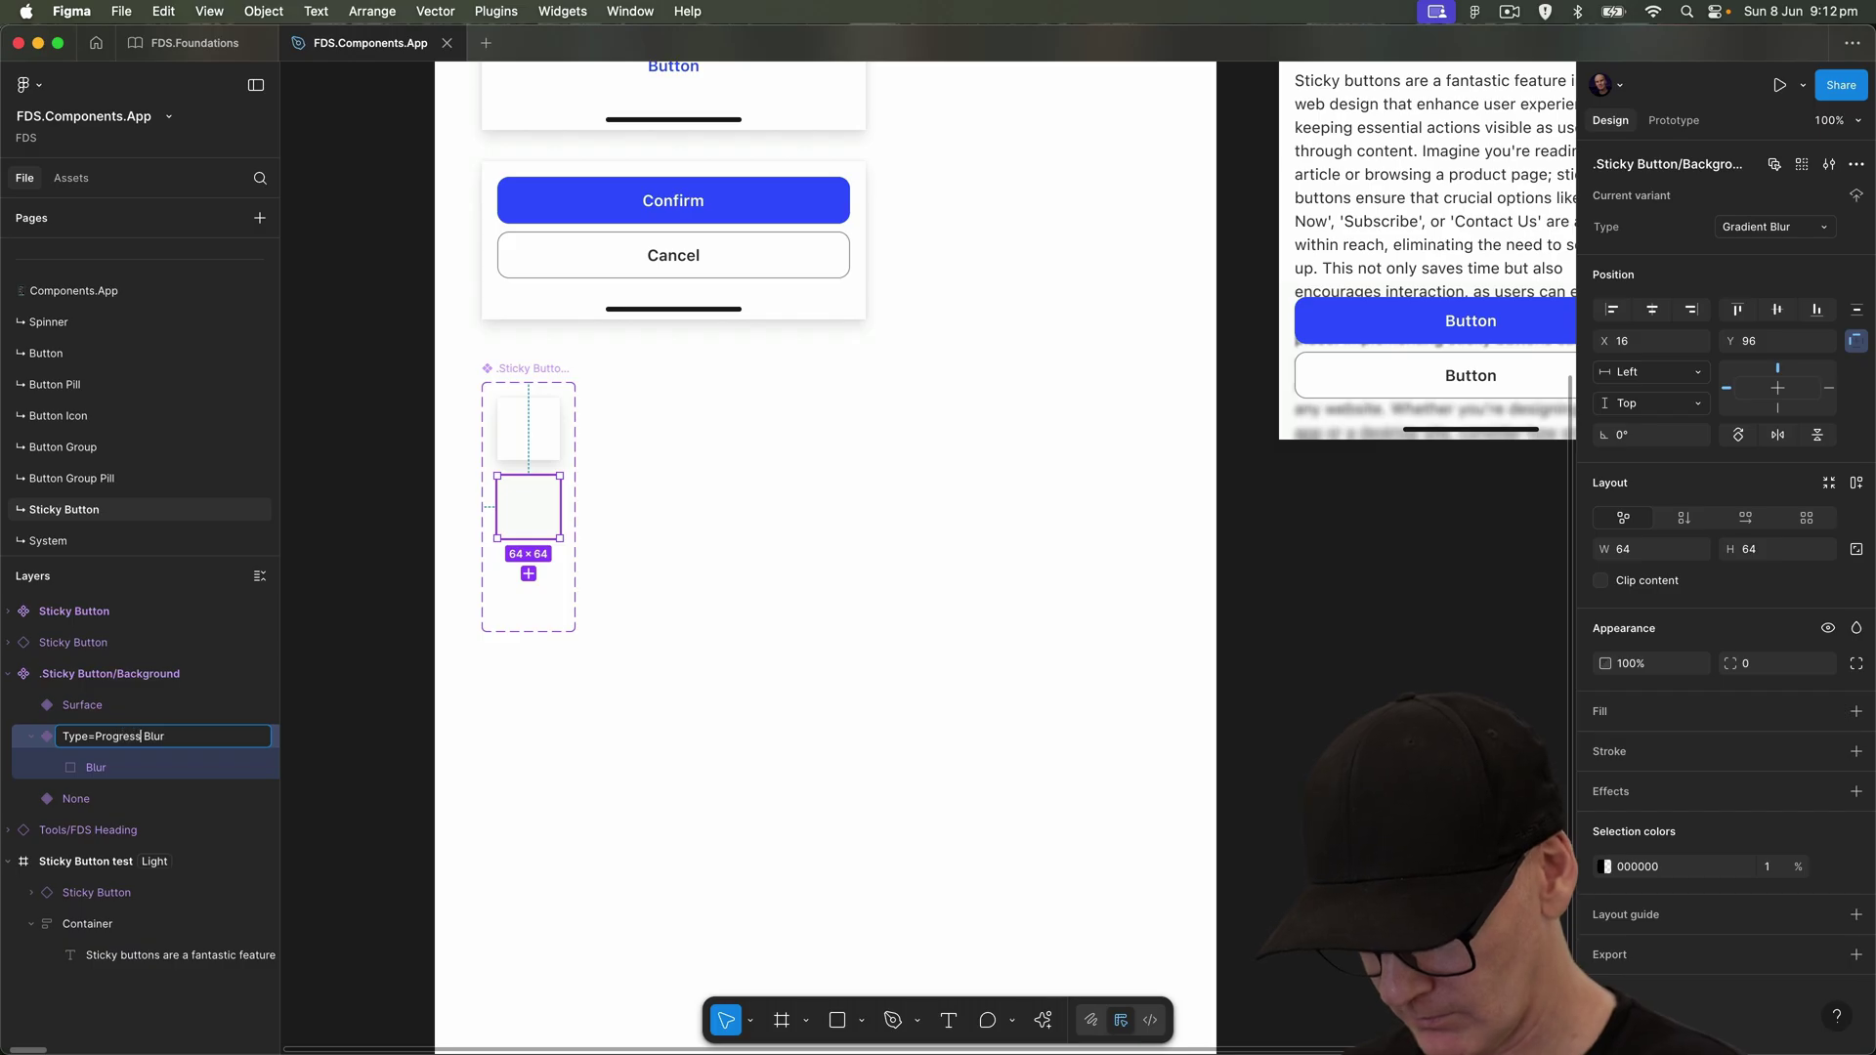
key("Return")
left_click(913, 456)
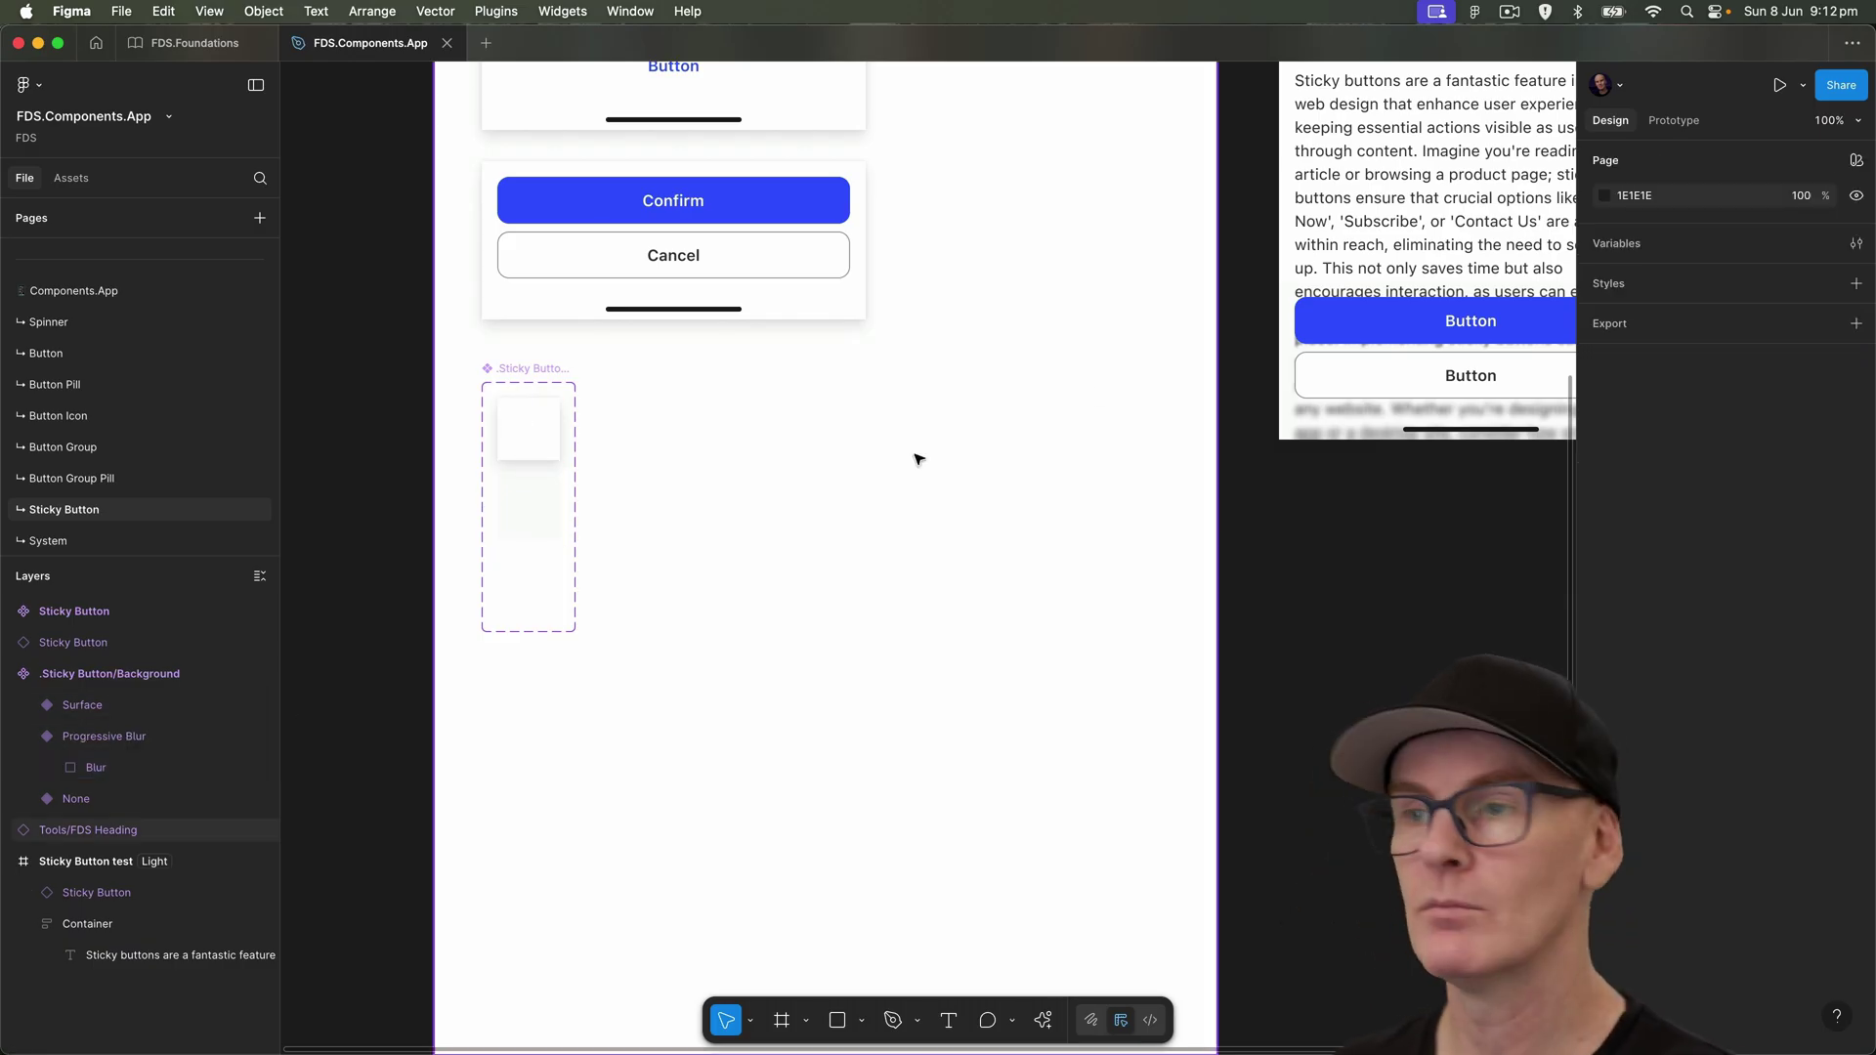
- Check the renamed background Type options on the test frame's Sticky Button instance
left_click(1404, 347)
scroll(967, 586, "right", 5)
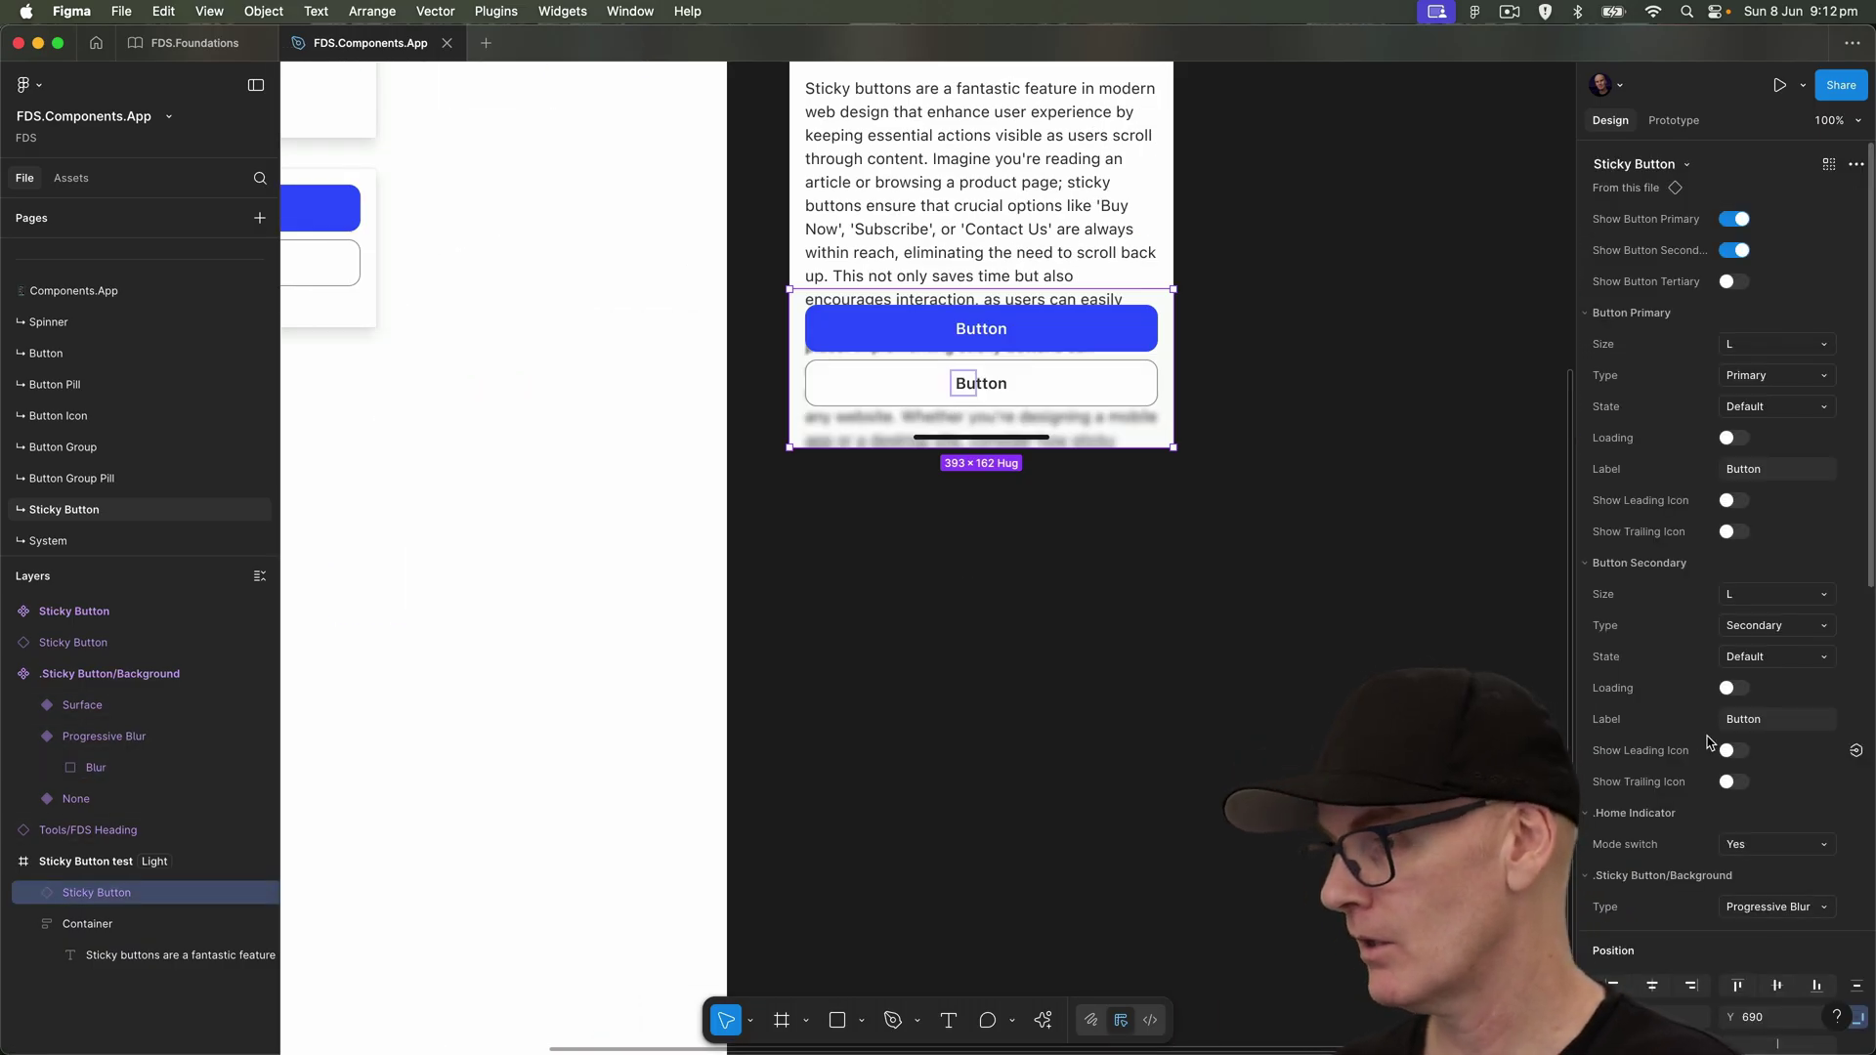
scroll(1812, 848, "down", 1)
left_click(1773, 782)
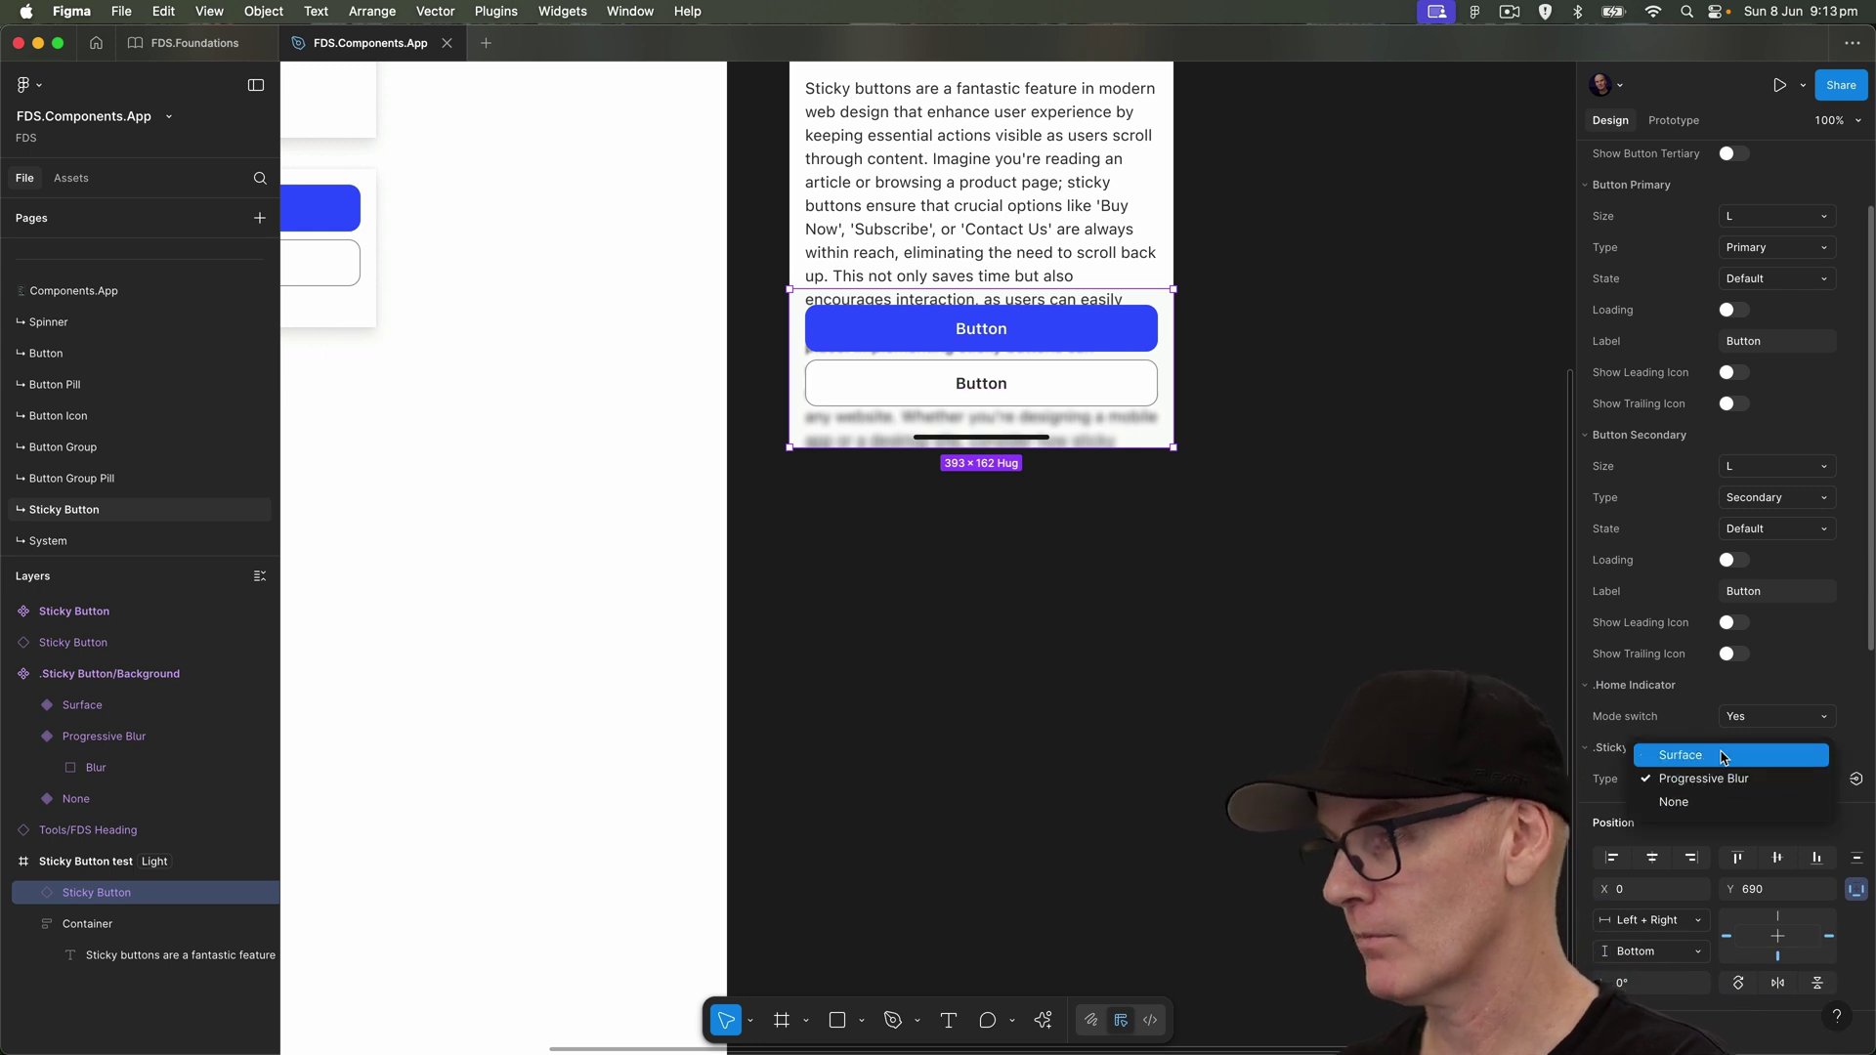